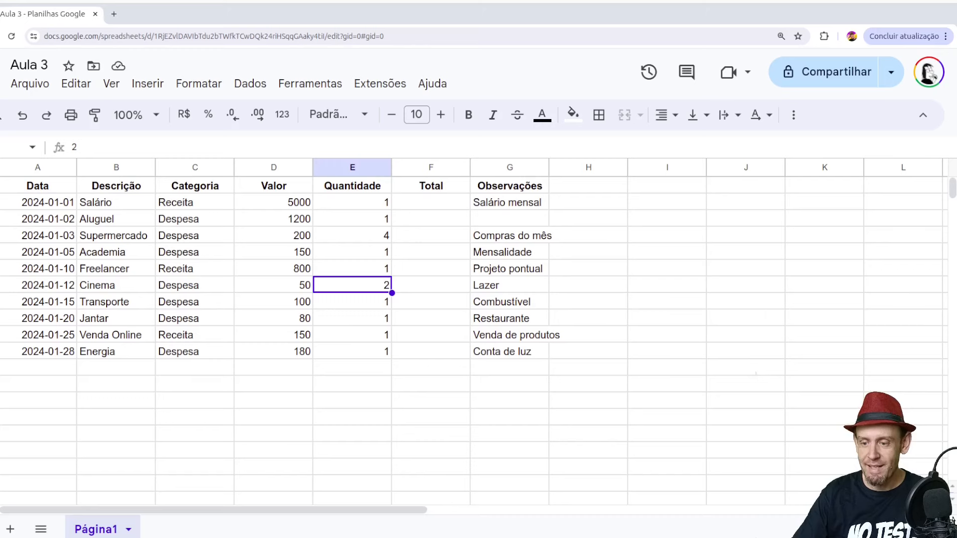
Review the Data, Descrição, Categoria, Valor and Quantidade columns of the expense sheet
{"action": "left_click", "coordinate": [211, 248]}
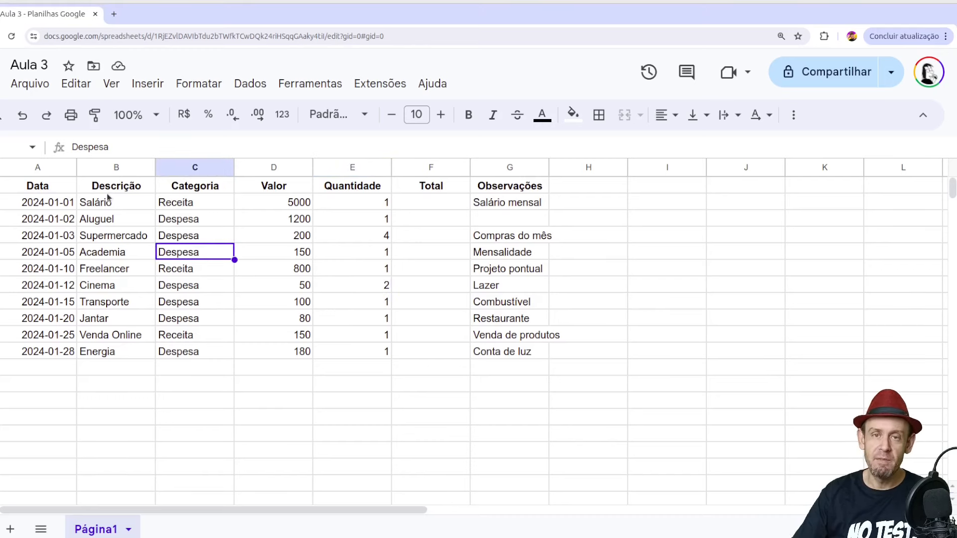
{"action": "key", "text": "ctrl+plus"}
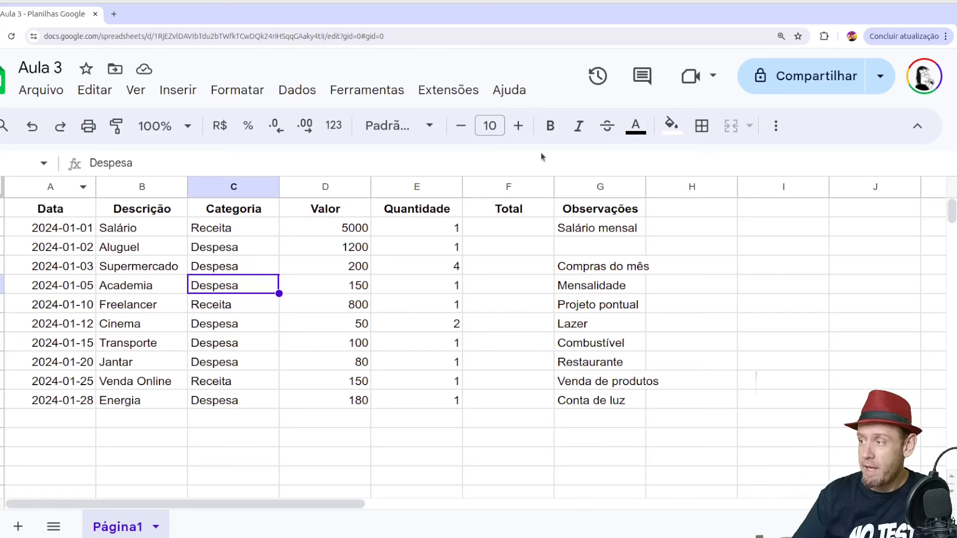
{"action": "left_click", "coordinate": [52, 232]}
{"action": "left_click_drag", "start_coordinate": [56, 247], "coordinate": [57, 400]}
{"action": "left_click_drag", "start_coordinate": [140, 229], "coordinate": [153, 369]}
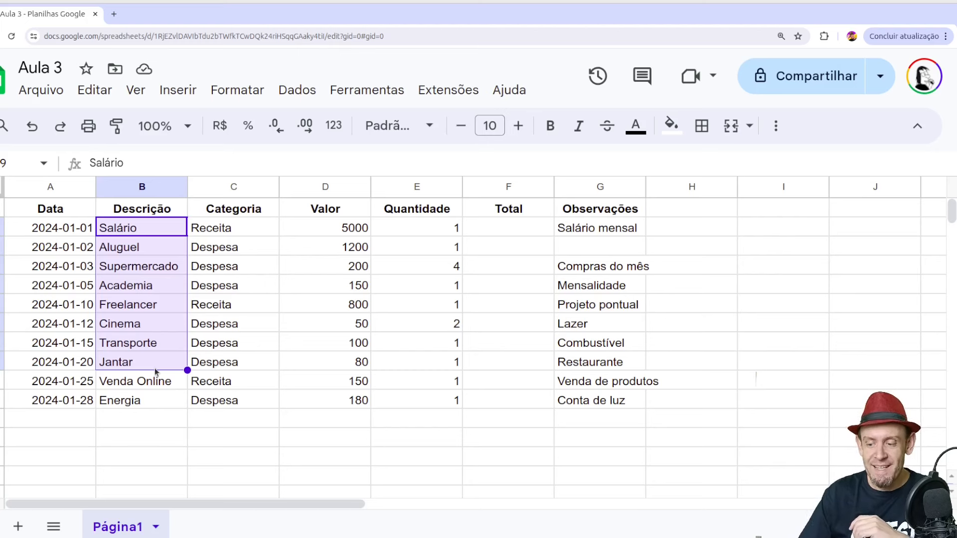
{"action": "left_click", "coordinate": [229, 266]}
{"action": "left_click_drag", "start_coordinate": [316, 235], "coordinate": [342, 402]}
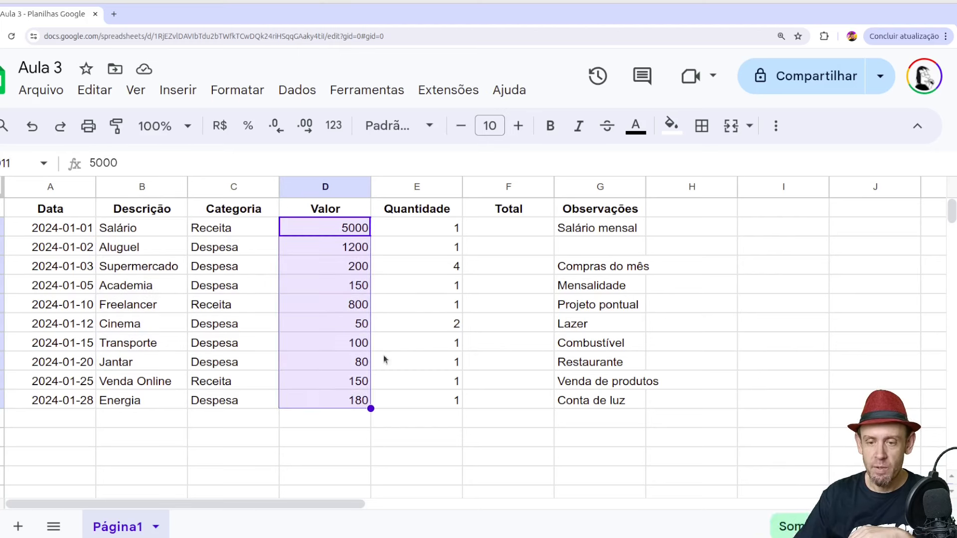
{"action": "left_click_drag", "start_coordinate": [430, 229], "coordinate": [445, 406]}
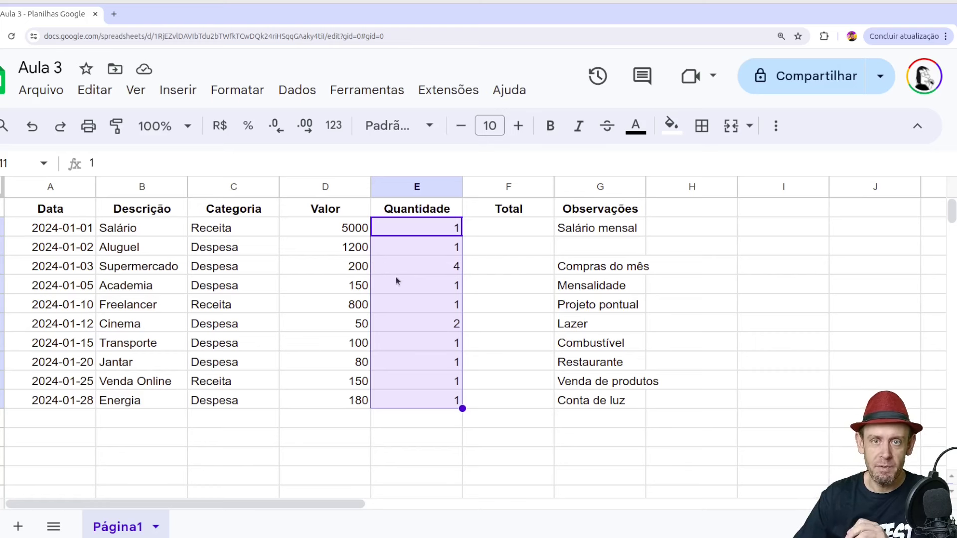
Examine the Supermercado row's value and quantity, then how Valor and Quantidade relate to the Total and Observações columns
{"action": "left_click", "coordinate": [406, 266]}
{"action": "left_click", "coordinate": [152, 269]}
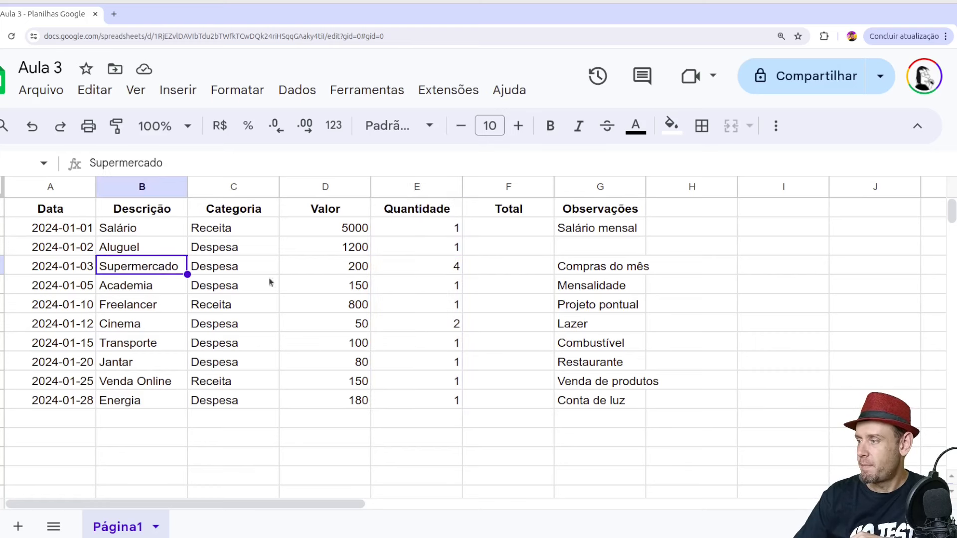
{"action": "left_click", "coordinate": [264, 266]}
{"action": "left_click", "coordinate": [356, 252]}
{"action": "left_click", "coordinate": [359, 267]}
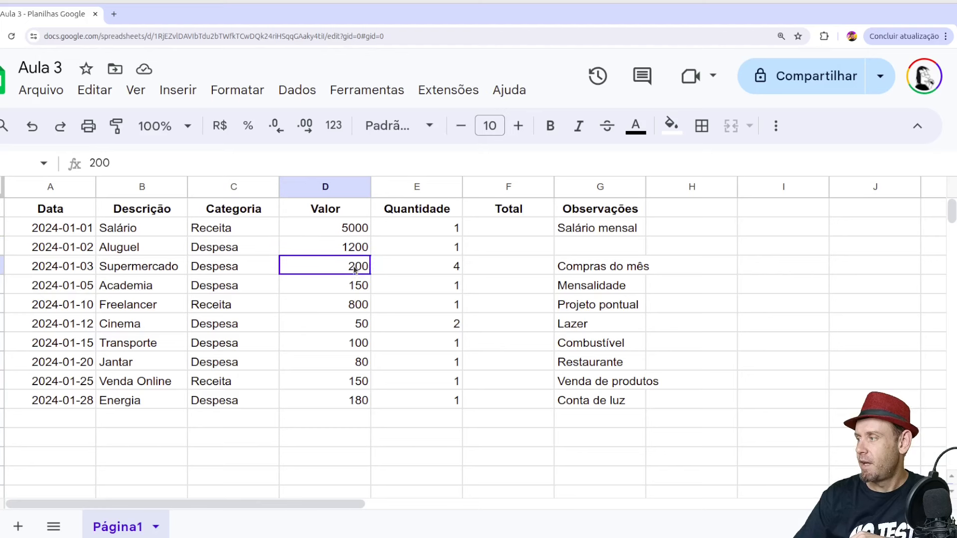
{"action": "left_click", "coordinate": [440, 271]}
{"action": "left_click_drag", "start_coordinate": [494, 234], "coordinate": [525, 386]}
{"action": "left_click_drag", "start_coordinate": [428, 229], "coordinate": [456, 397]}
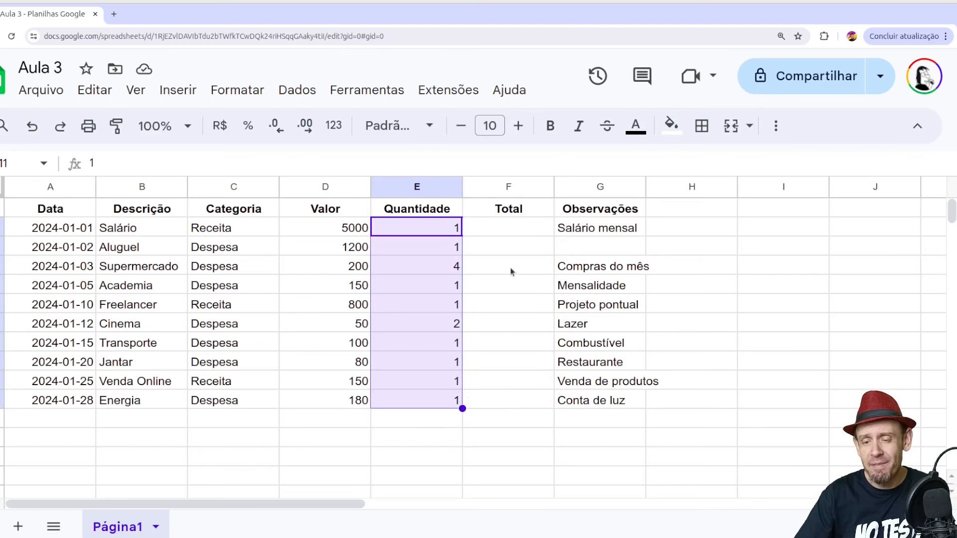
{"action": "left_click_drag", "start_coordinate": [345, 230], "coordinate": [376, 389]}
{"action": "left_click_drag", "start_coordinate": [488, 237], "coordinate": [518, 387]}
{"action": "left_click_drag", "start_coordinate": [596, 232], "coordinate": [609, 393]}
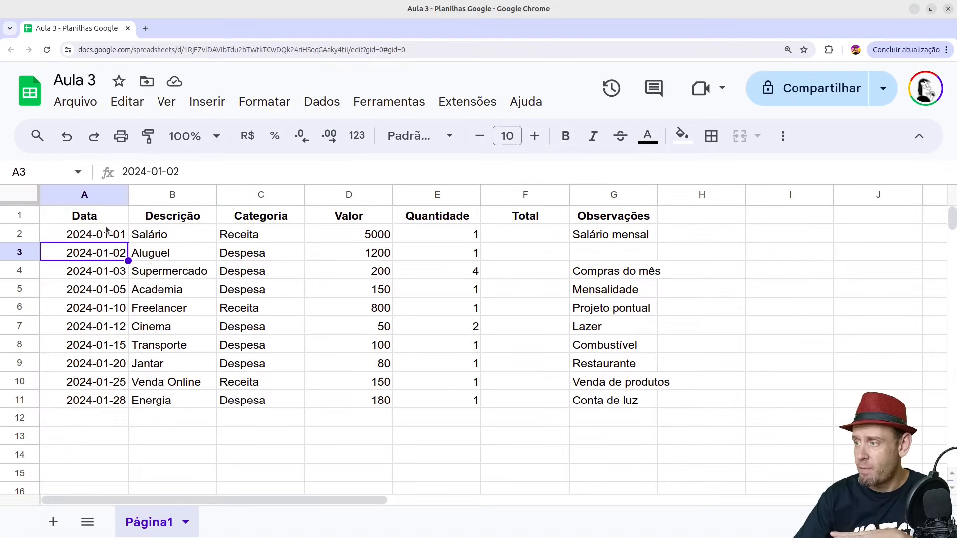
Apply the Data number format (26/09/2008 style) to the Salário date in A2
{"action": "left_click", "coordinate": [106, 232]}
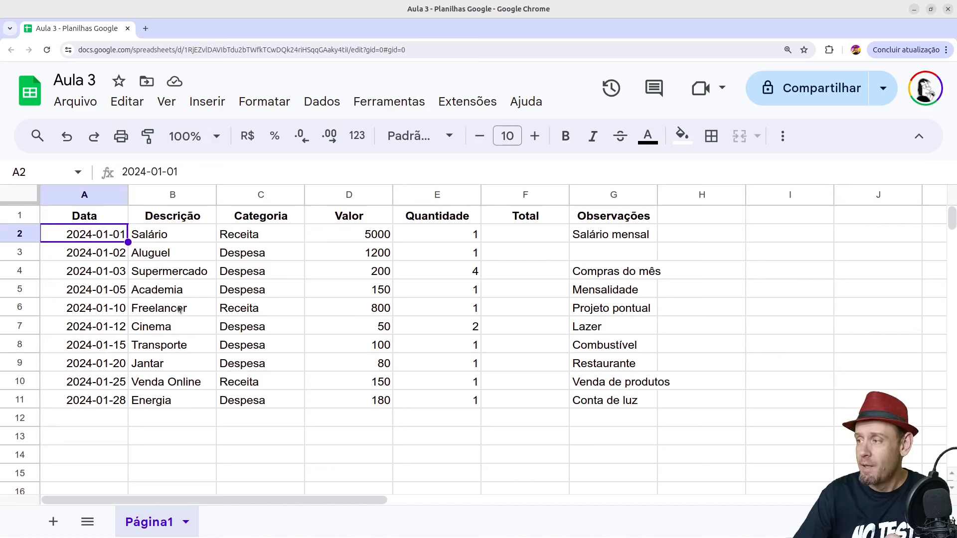
{"action": "double_click", "coordinate": [93, 241]}
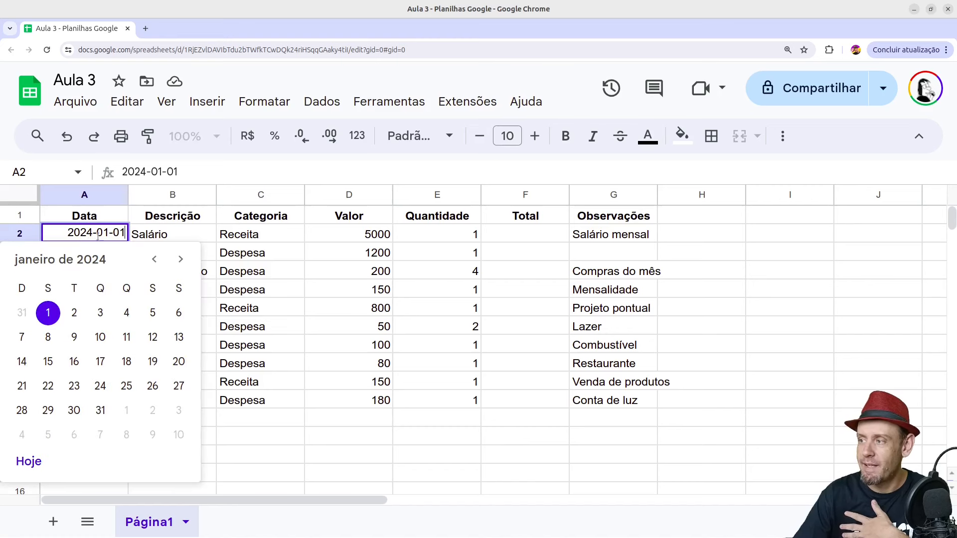
{"action": "left_click", "coordinate": [288, 222]}
{"action": "left_click", "coordinate": [113, 229]}
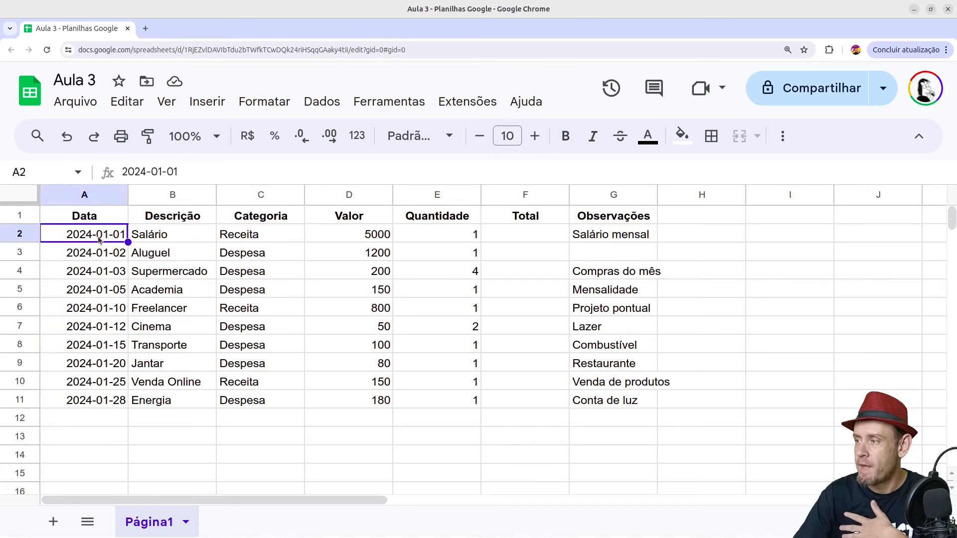
{"action": "left_click", "coordinate": [262, 103]}
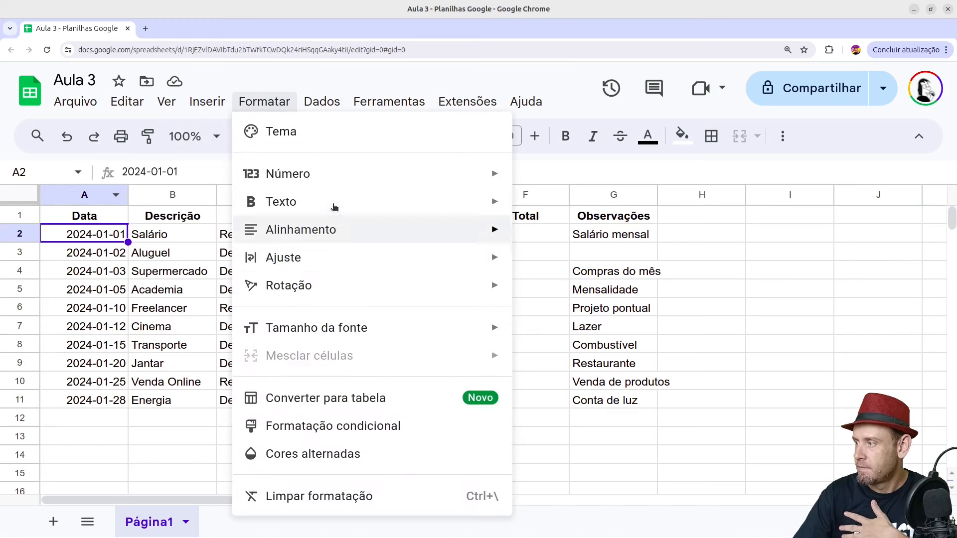
{"action": "mouse_move", "coordinate": [336, 179]}
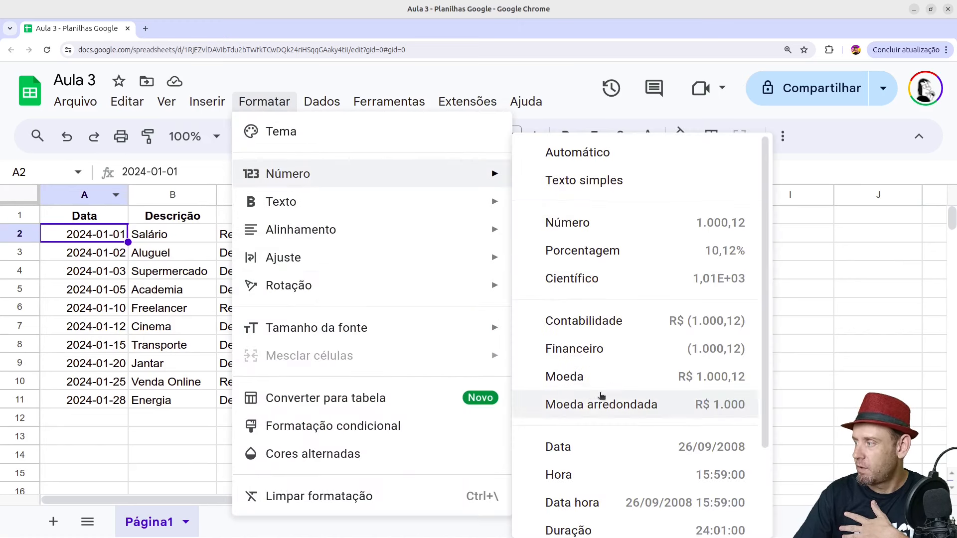
{"action": "scroll", "coordinate": [586, 382], "scroll_direction": "down", "scroll_amount": 1}
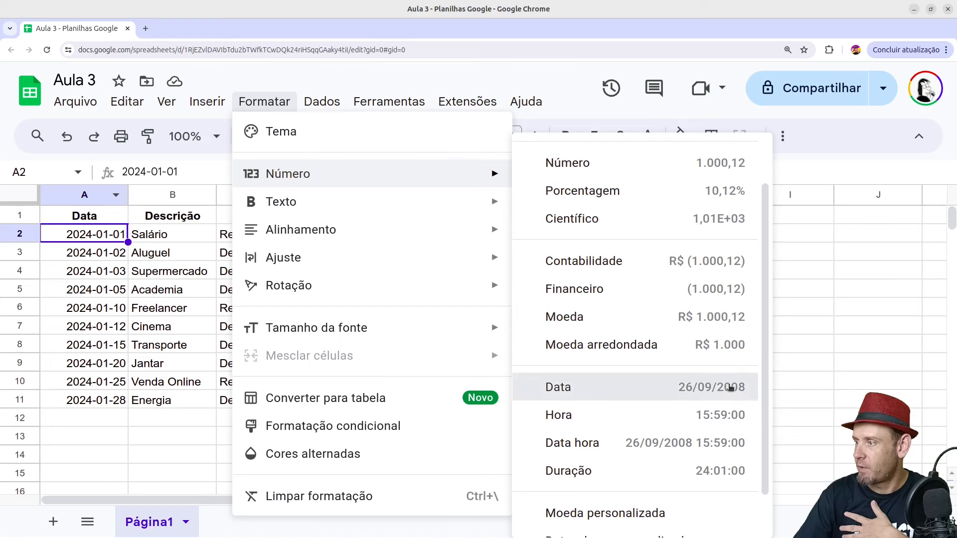
{"action": "left_click", "coordinate": [728, 388]}
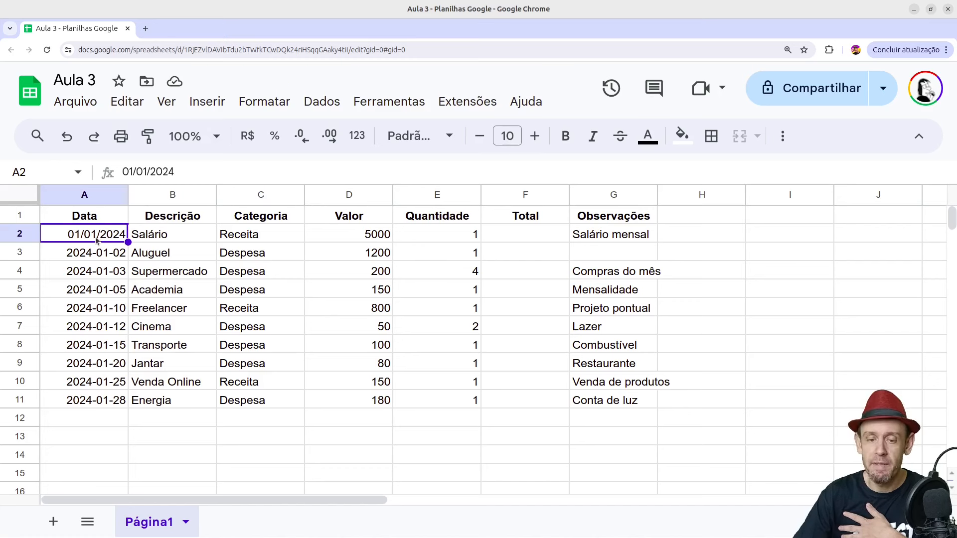
Apply the Data number format to the dates in A3:A6
{"action": "left_click_drag", "start_coordinate": [107, 253], "coordinate": [136, 305]}
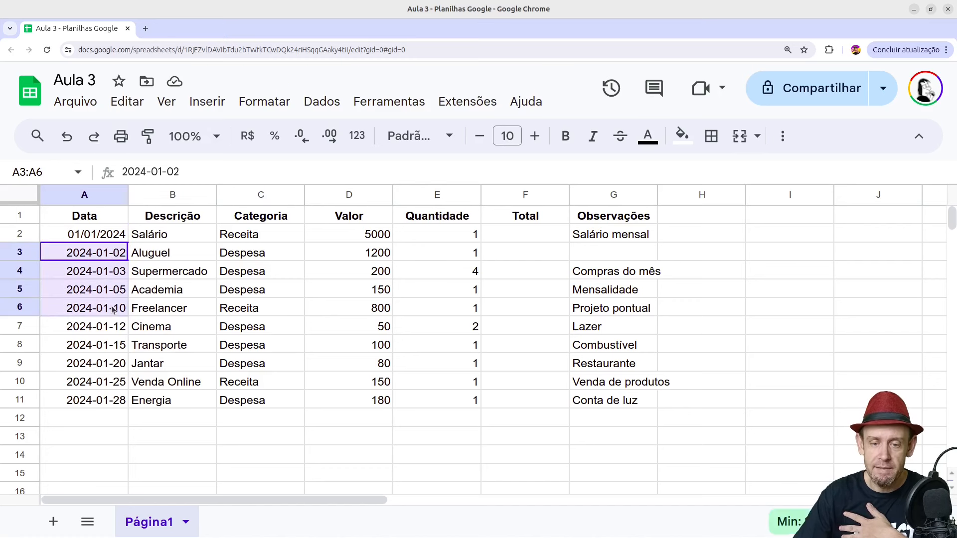
{"action": "left_click", "coordinate": [254, 99]}
{"action": "mouse_move", "coordinate": [310, 172]}
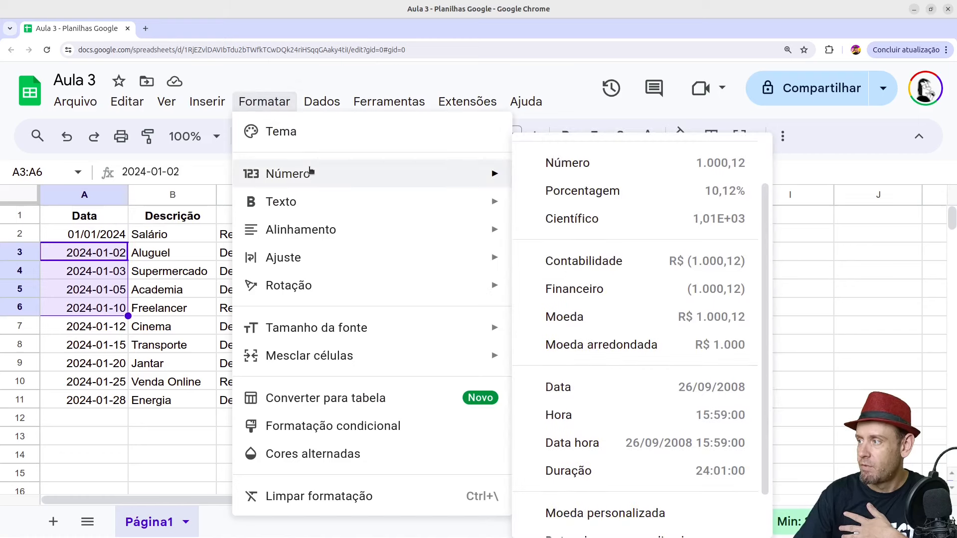
{"action": "left_click", "coordinate": [633, 388]}
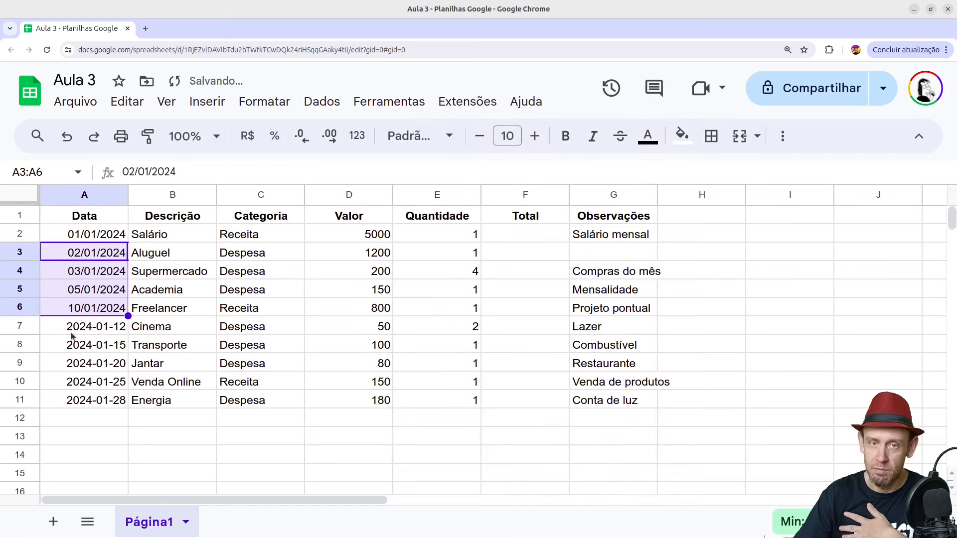
Copy the date formatting of A6 onto the remaining dates in A7:A11 with Paint format
{"action": "left_click", "coordinate": [95, 314]}
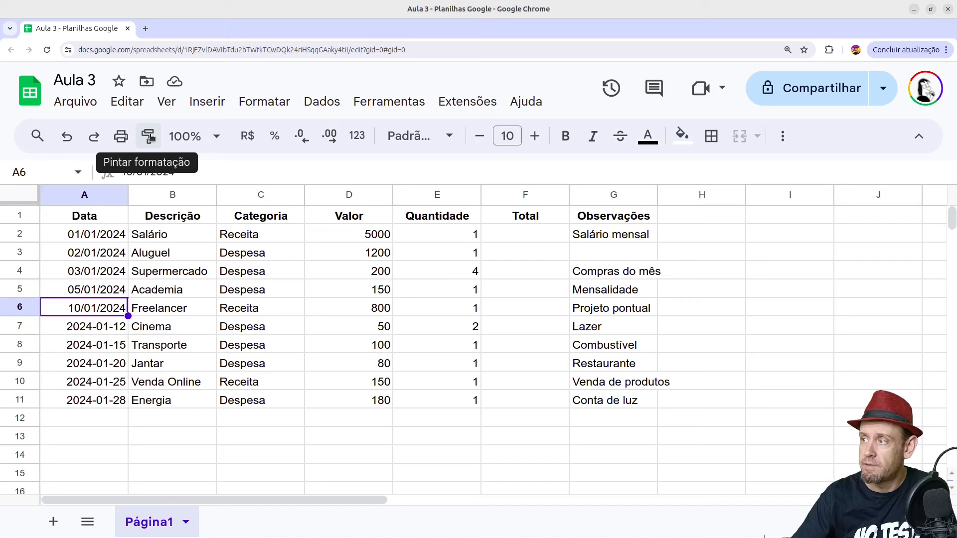
{"action": "left_click", "coordinate": [150, 138]}
{"action": "left_click_drag", "start_coordinate": [94, 333], "coordinate": [109, 406]}
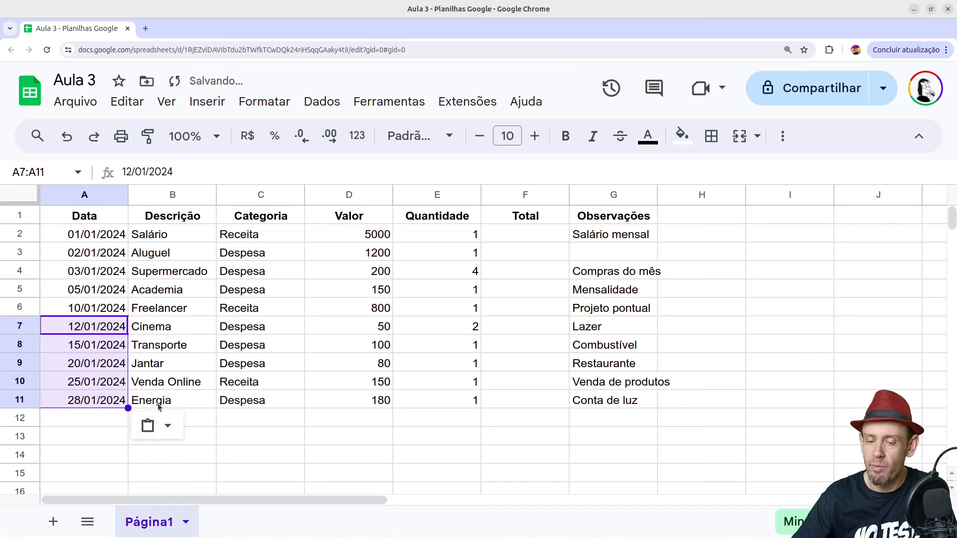
Format the Supermercado cell B4 with bold red text and a cyan fill
{"action": "left_click", "coordinate": [181, 267]}
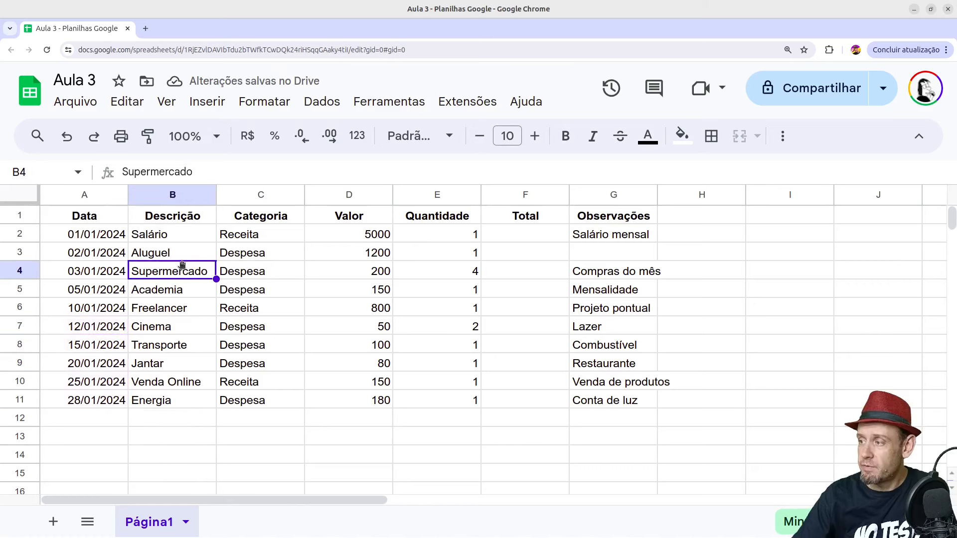
{"action": "key", "text": "ctrl+b"}
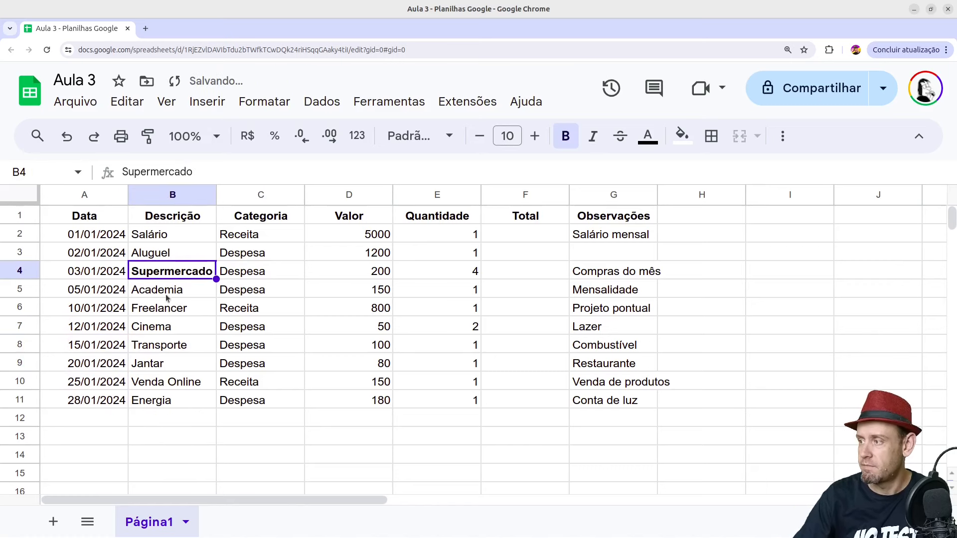
{"action": "left_click", "coordinate": [648, 136]}
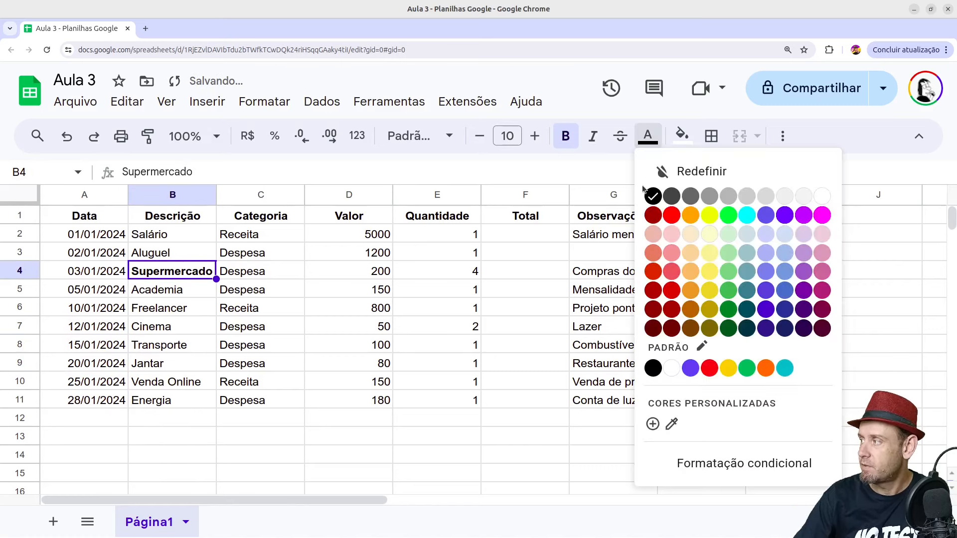
{"action": "left_click", "coordinate": [671, 216]}
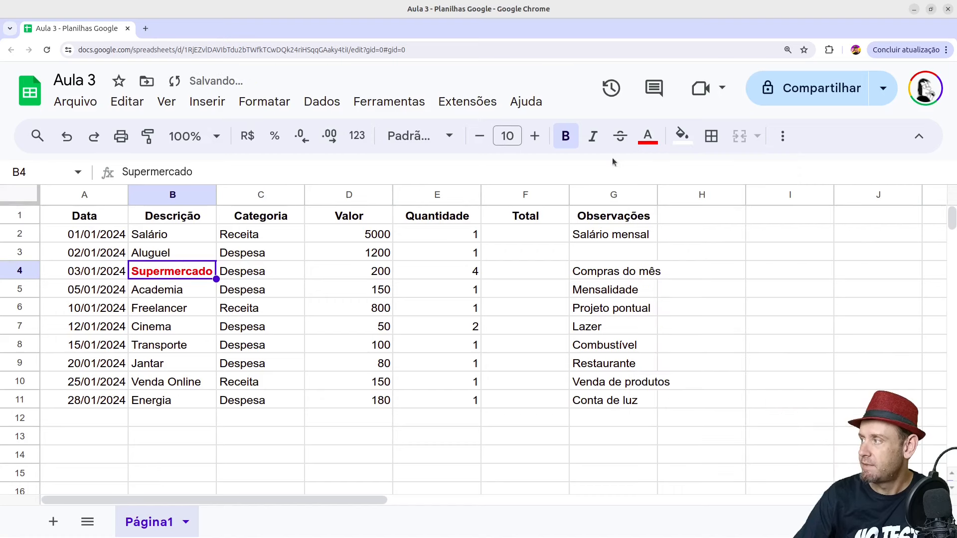
{"action": "left_click", "coordinate": [682, 135]}
{"action": "left_click", "coordinate": [777, 213]}
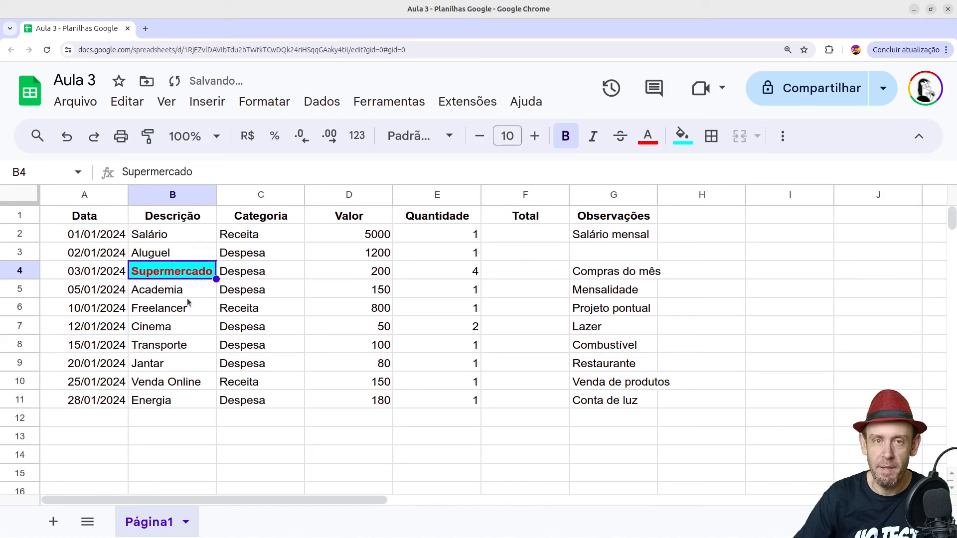
Copy the formatting of the Supermercado cell onto C3:E10 with Paint format
{"action": "left_click", "coordinate": [148, 136]}
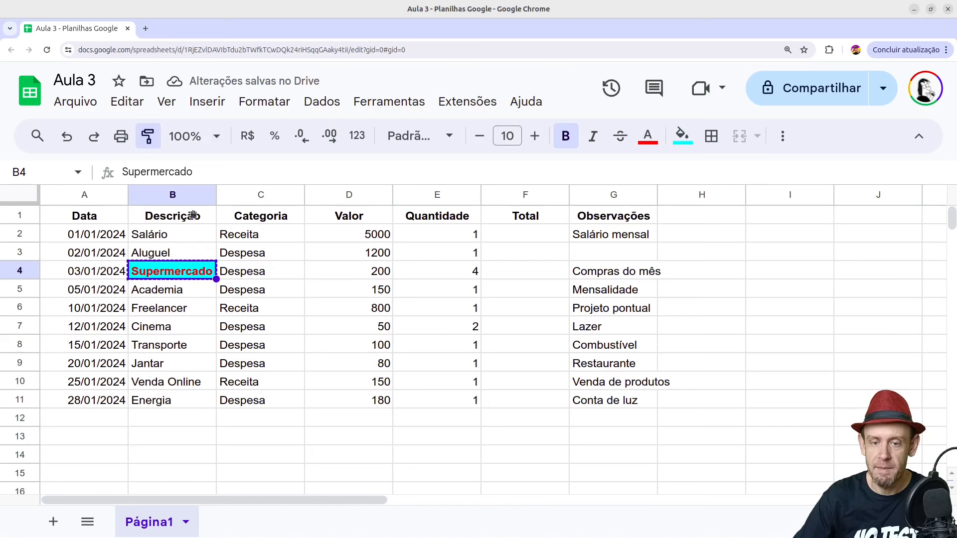
{"action": "left_click_drag", "start_coordinate": [252, 253], "coordinate": [479, 383]}
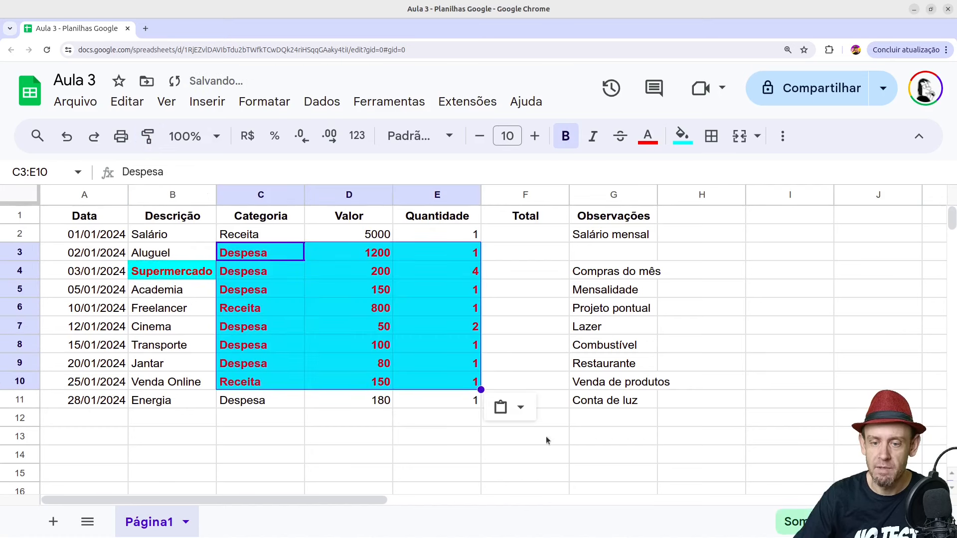
{"action": "left_click", "coordinate": [543, 422]}
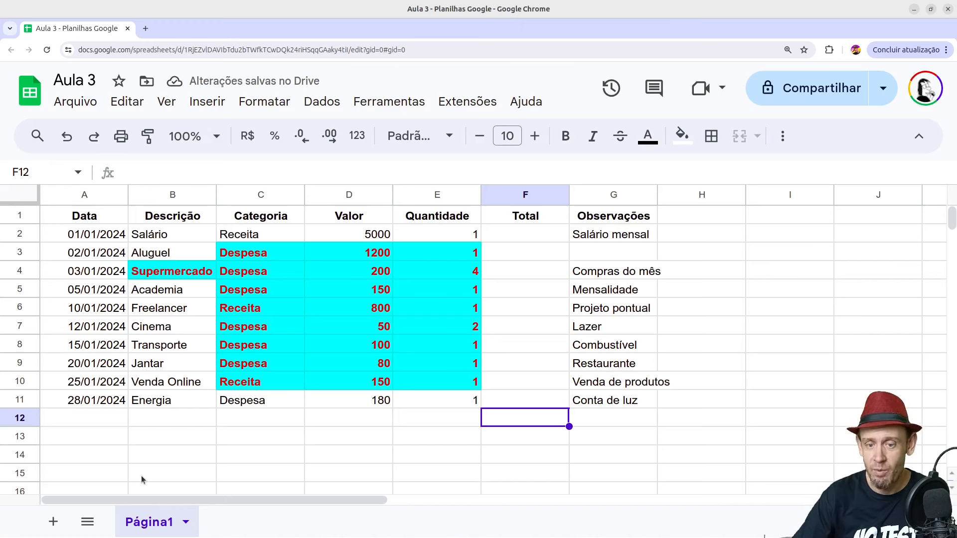
Undo the formatting painted onto C3:E10 and the fill, red text and bold of the Supermercado cell
{"action": "key", "text": "ctrl+z"}
{"action": "key", "text": "ctrl+z"}
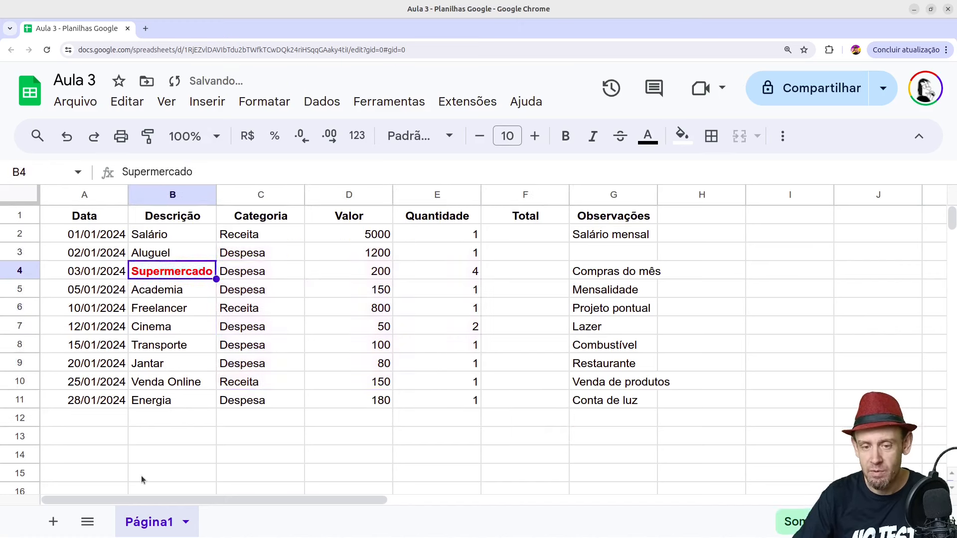
{"action": "key", "text": "ctrl+z"}
{"action": "key", "text": "ctrl+z"}
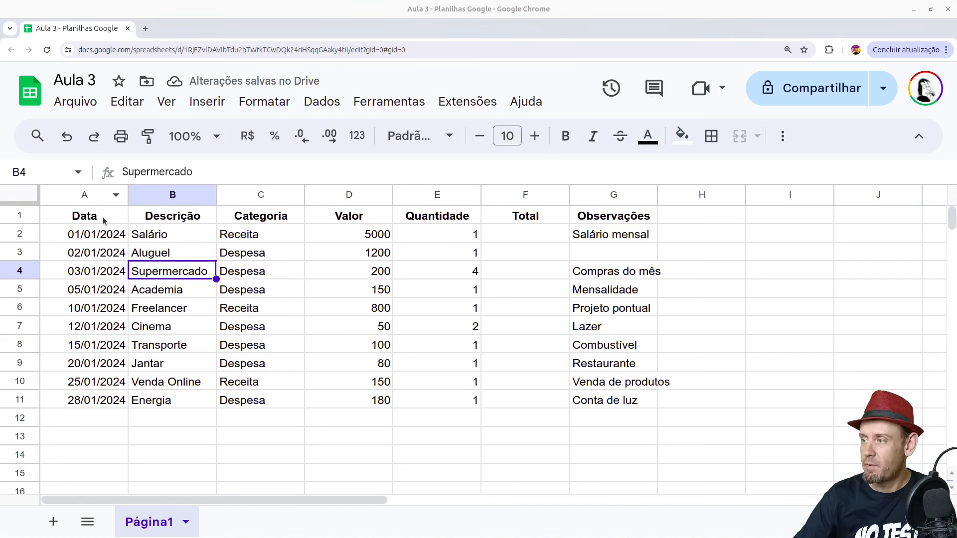
Add all inner and outer borders to the table range A1:G11
{"action": "left_click_drag", "start_coordinate": [104, 220], "coordinate": [603, 402]}
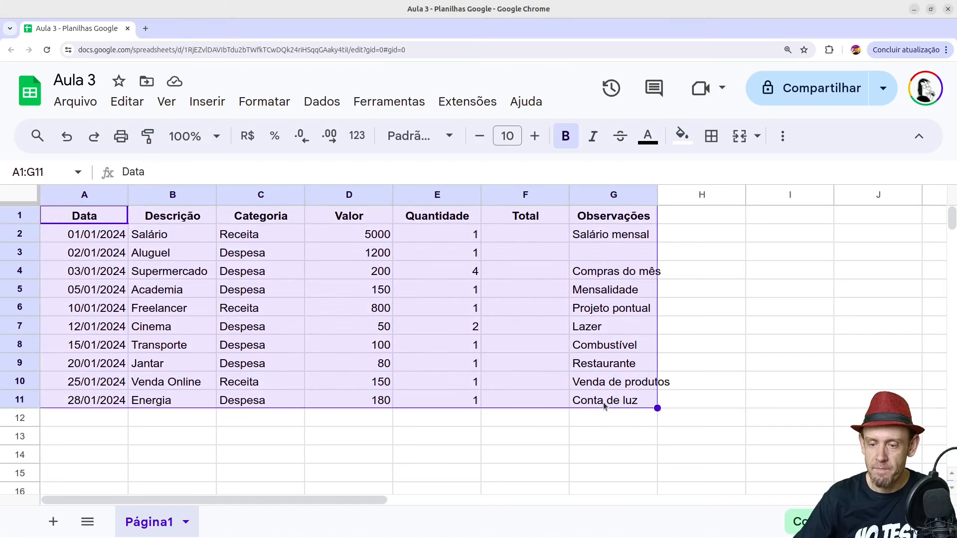
{"action": "left_click", "coordinate": [713, 135]}
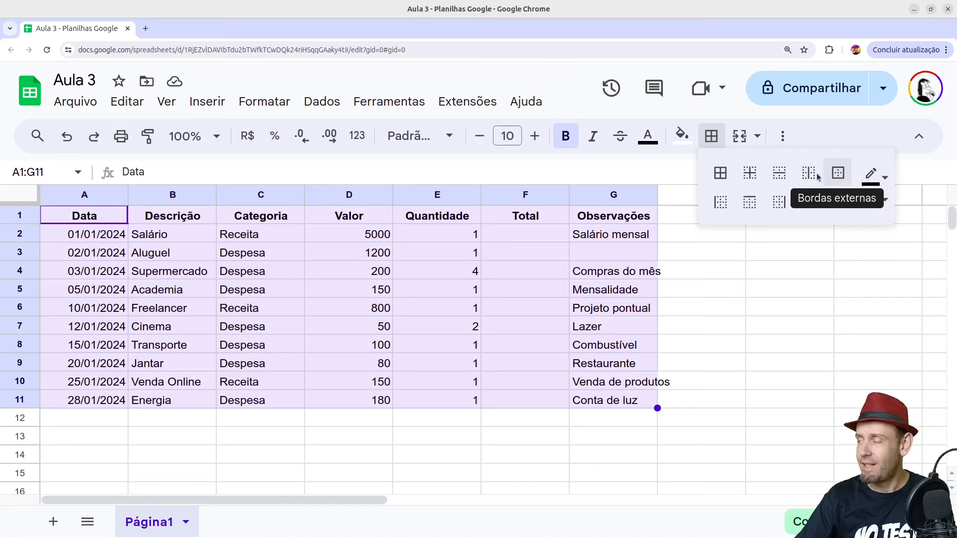
{"action": "left_click", "coordinate": [720, 173]}
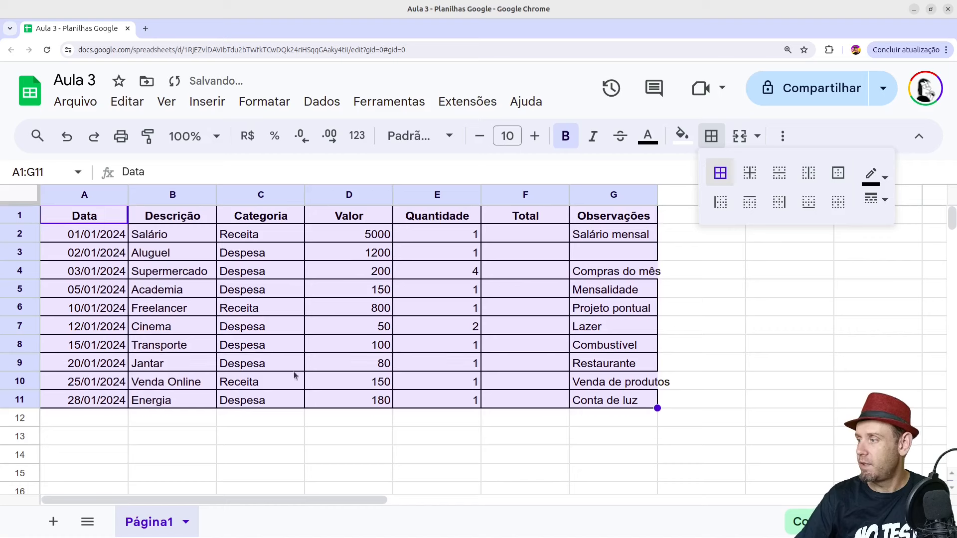
{"action": "left_click", "coordinate": [259, 416]}
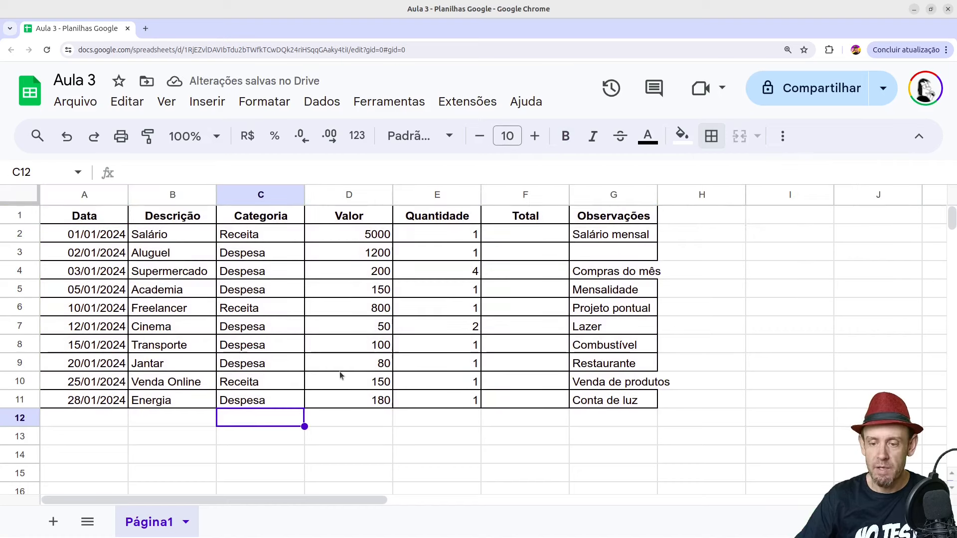
Fit the width of the Observações column G to its contents
{"action": "left_click", "coordinate": [623, 383]}
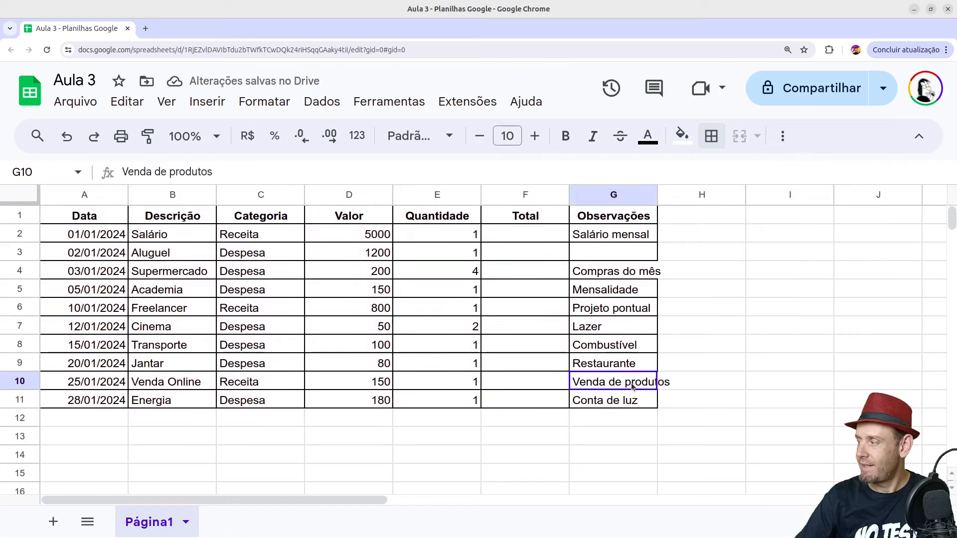
{"action": "left_click", "coordinate": [676, 381]}
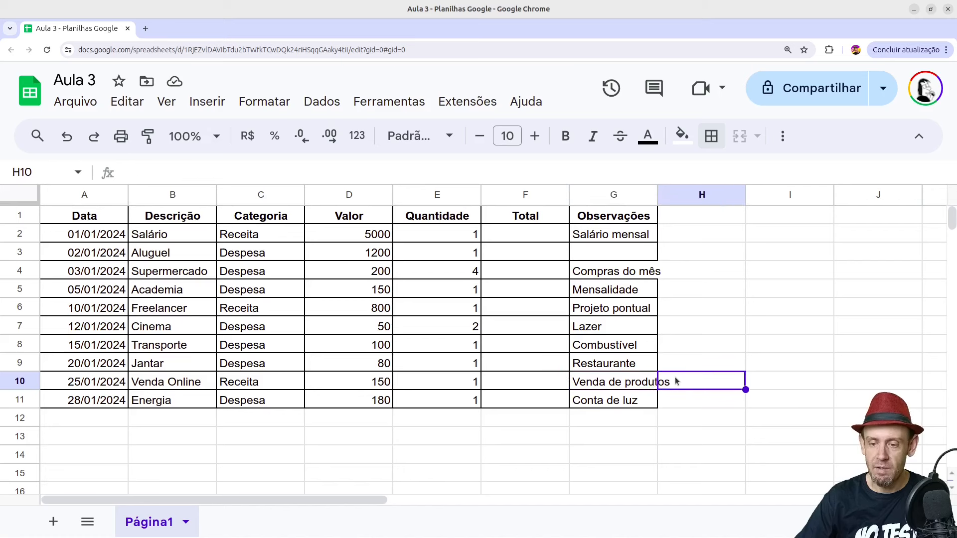
{"action": "left_click", "coordinate": [625, 383]}
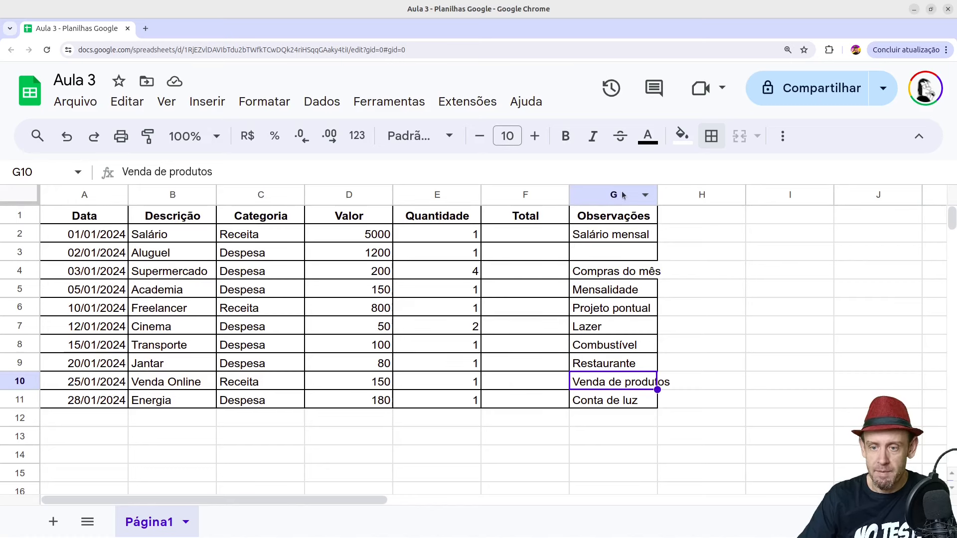
{"action": "double_click", "coordinate": [658, 197]}
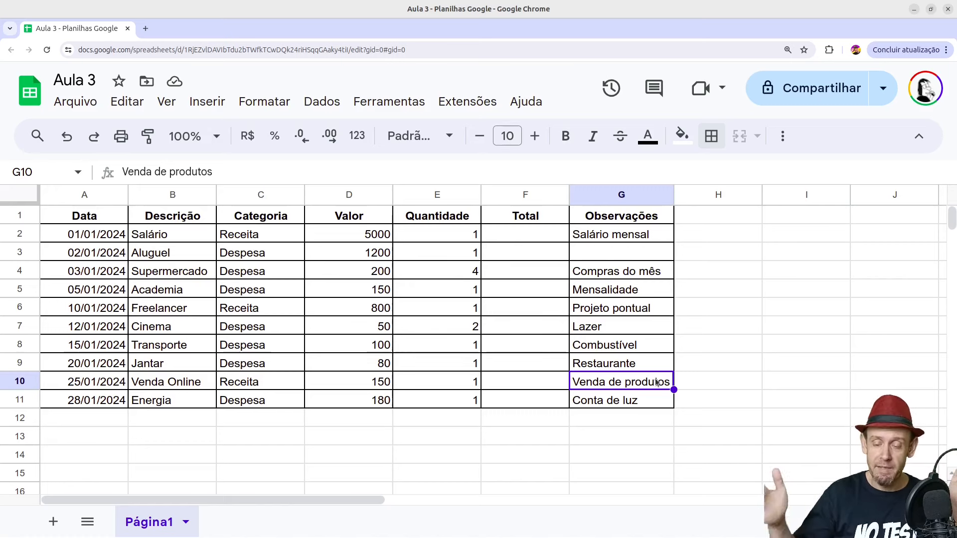
Shorten the Quantidade header in E1 to "Qt." and fit column E's width to its contents
{"action": "left_click", "coordinate": [423, 216]}
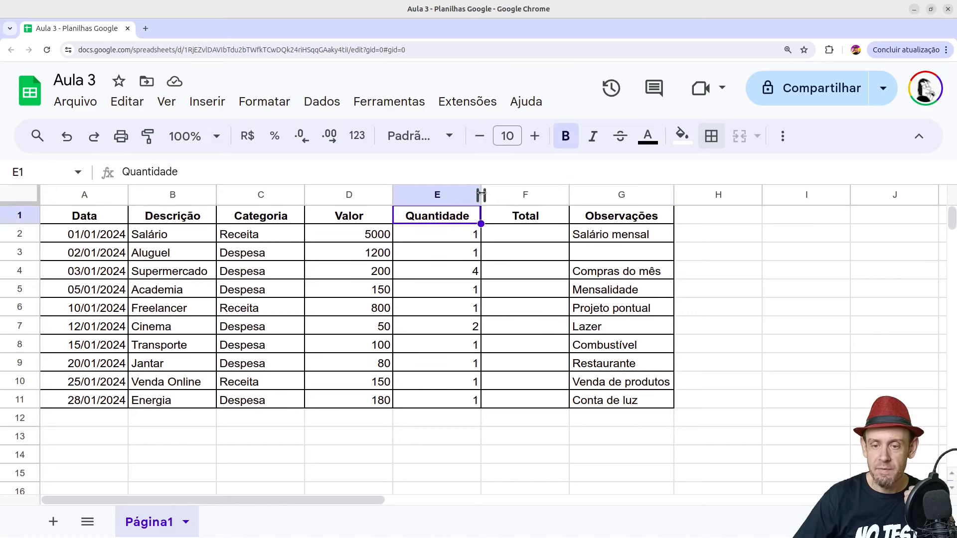
{"action": "double_click", "coordinate": [481, 195]}
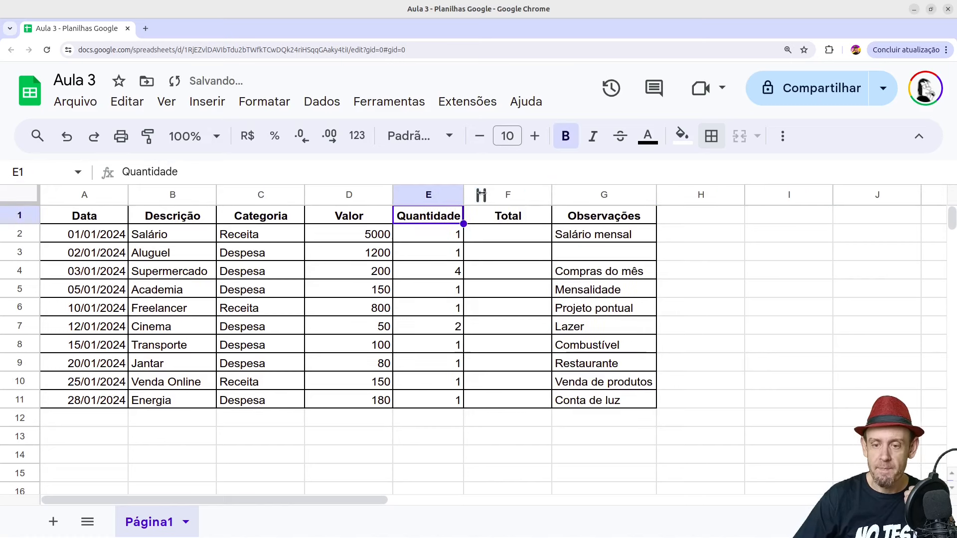
{"action": "double_click", "coordinate": [424, 220]}
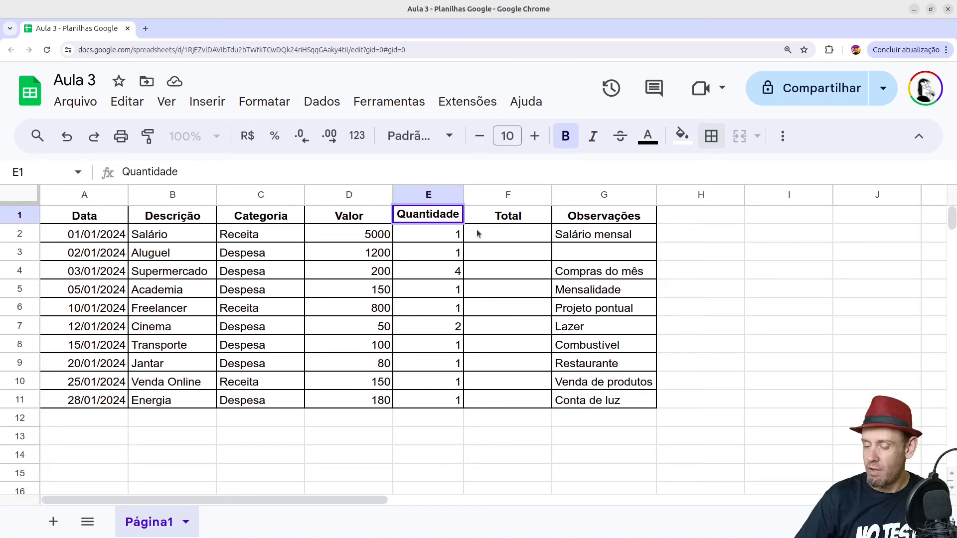
{"action": "key", "text": "ctrl+a"}
{"action": "type", "text": "Q"}
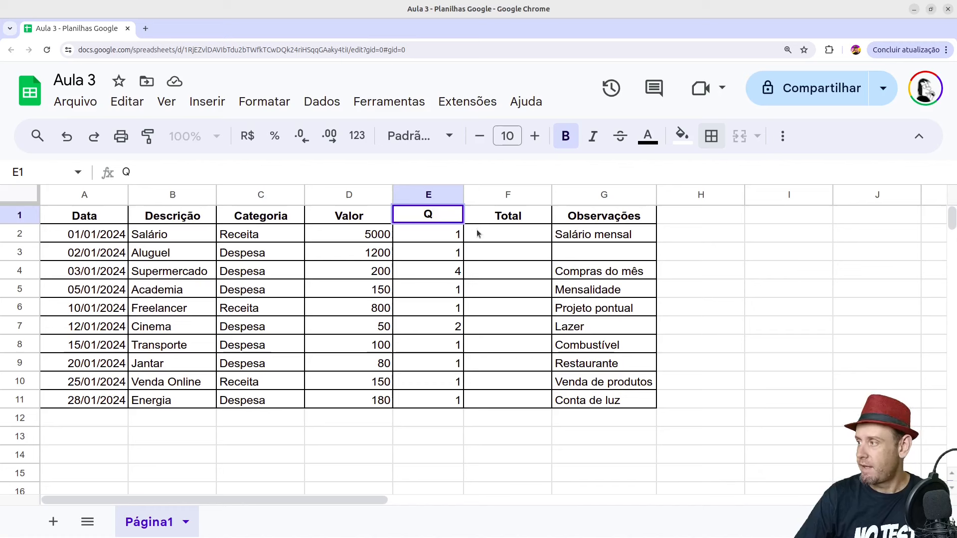
{"action": "type", "text": "t."}
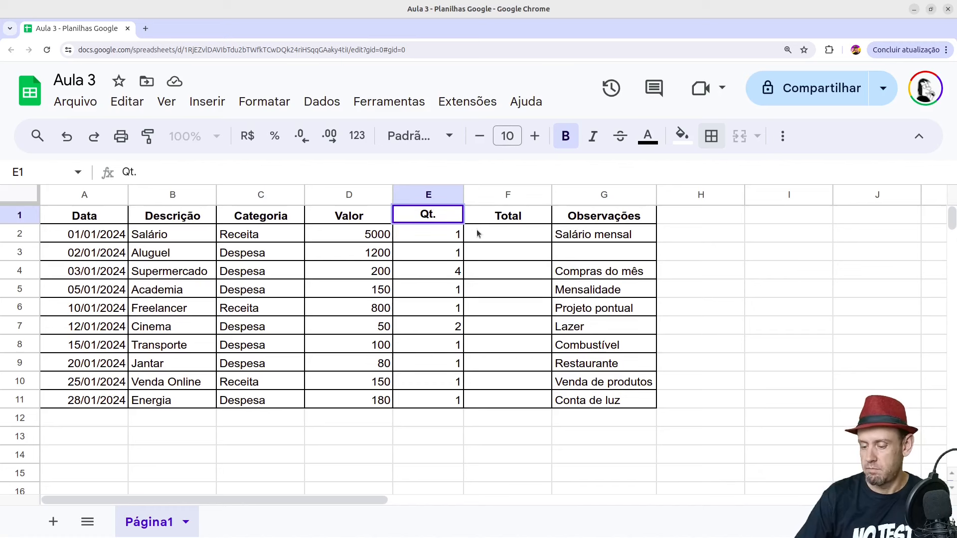
{"action": "key", "text": "Return"}
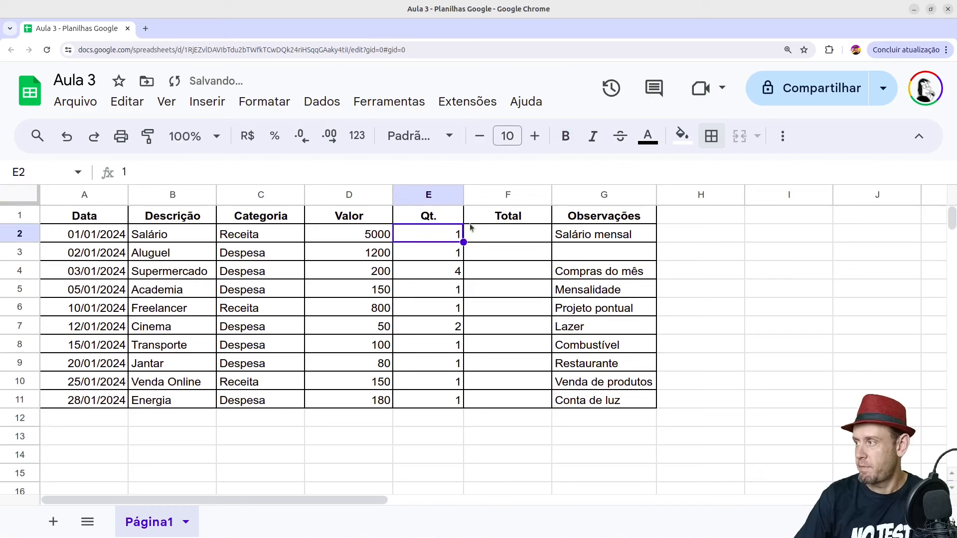
{"action": "double_click", "coordinate": [463, 195]}
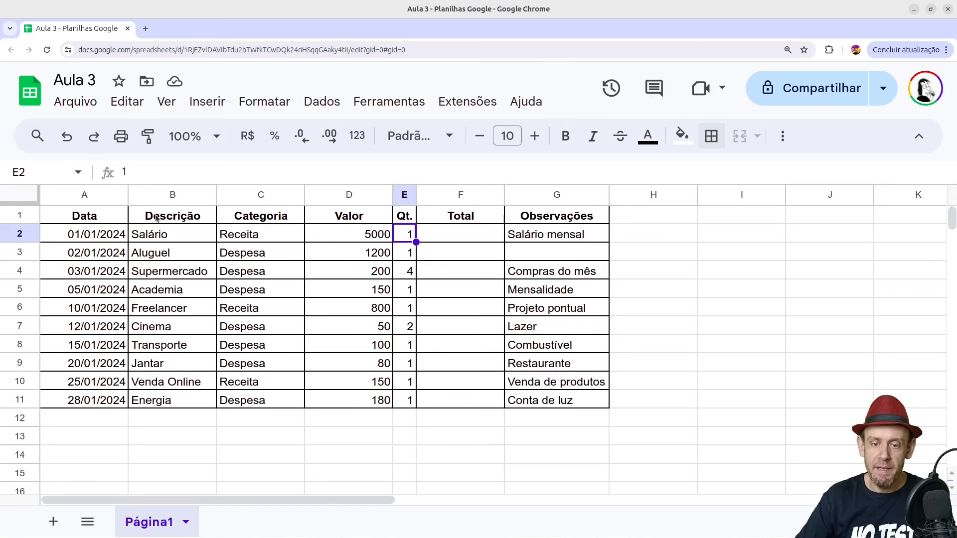
Fit the widths of all table columns A to G to their contents at once
{"action": "left_click_drag", "start_coordinate": [96, 199], "coordinate": [608, 194]}
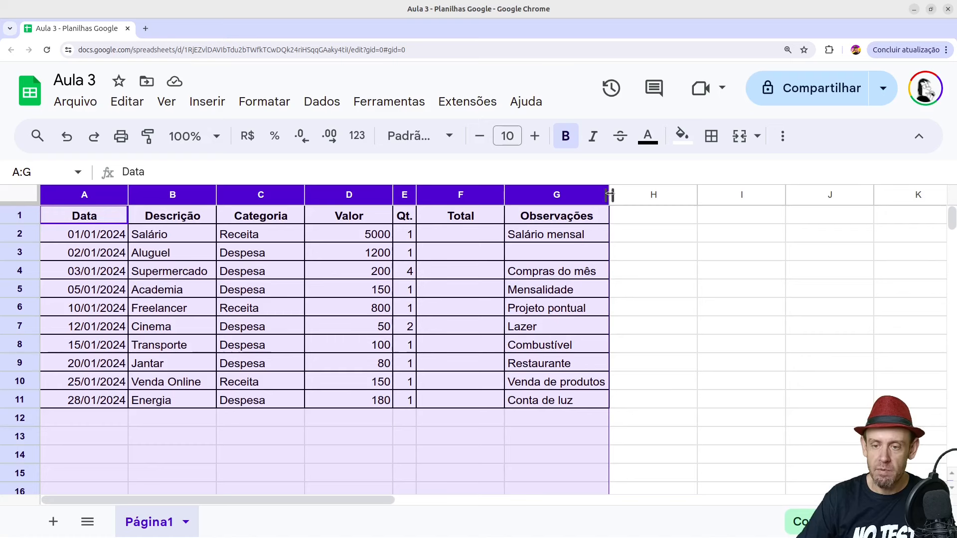
{"action": "double_click", "coordinate": [609, 194]}
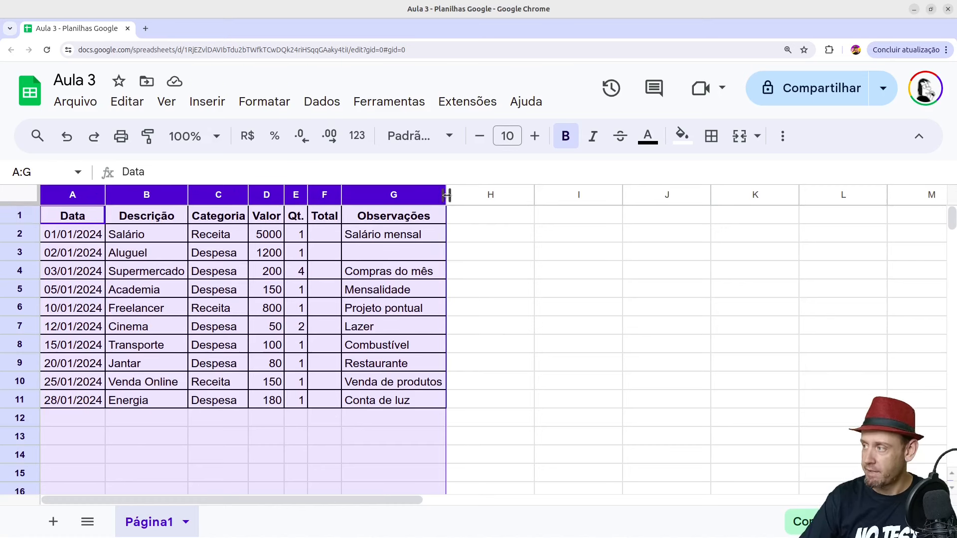
Try wider and narrower uniform widths on columns A to G, and fit them to their contents again
{"action": "left_click_drag", "start_coordinate": [447, 194], "coordinate": [460, 194]}
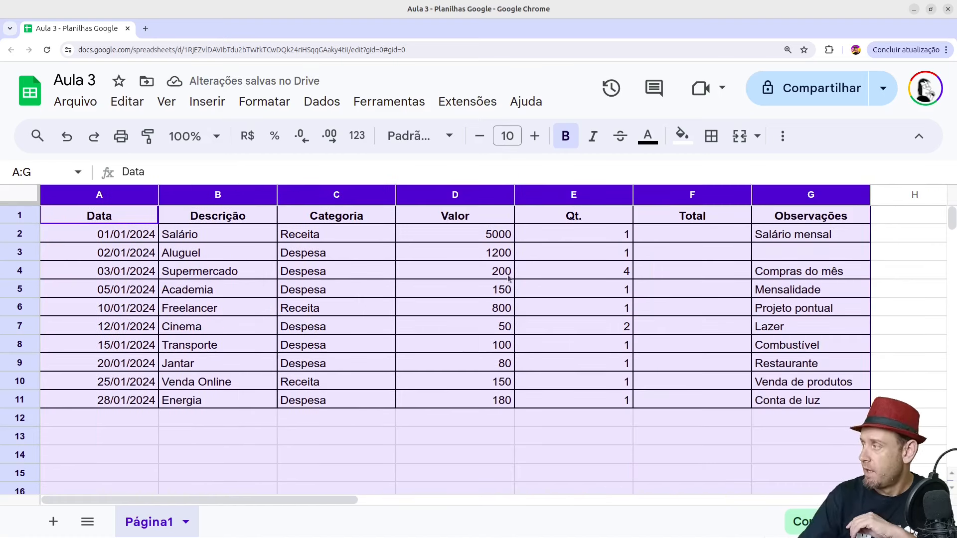
{"action": "left_click_drag", "start_coordinate": [867, 195], "coordinate": [793, 194]}
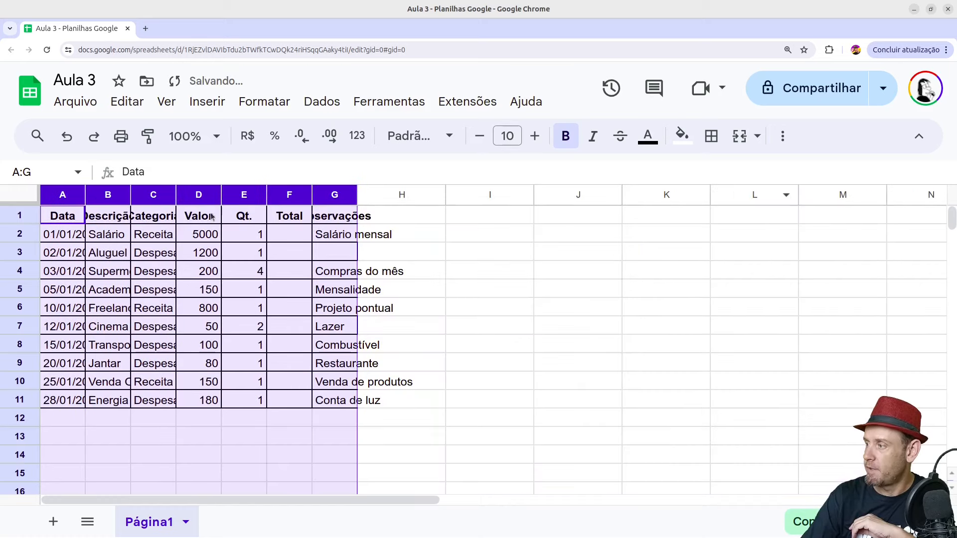
{"action": "double_click", "coordinate": [357, 194]}
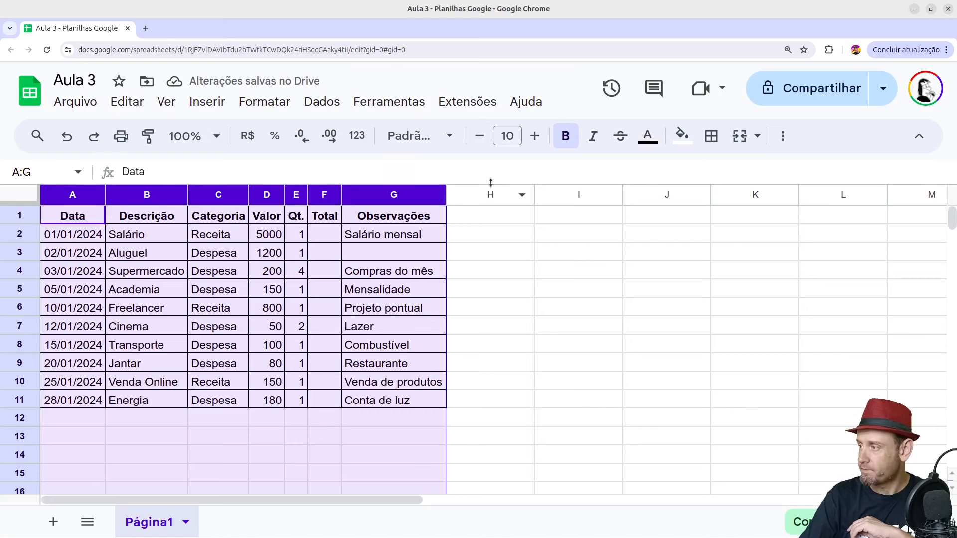
{"action": "left_click", "coordinate": [529, 325]}
Format the Valor cells D2:D11 with the Moeda number format (R$ 1.000,12) and fit column D to its contents
{"action": "left_click_drag", "start_coordinate": [272, 238], "coordinate": [279, 411]}
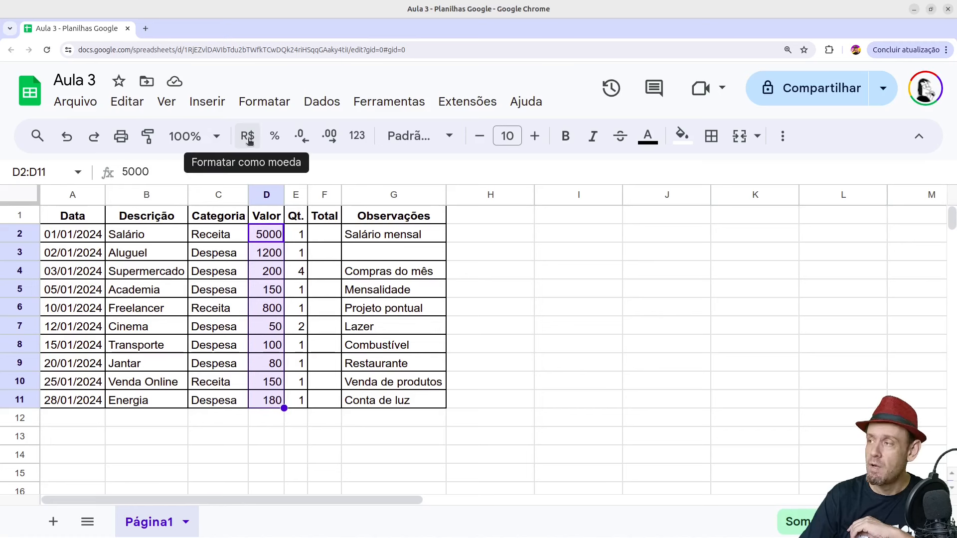
{"action": "left_click", "coordinate": [257, 102]}
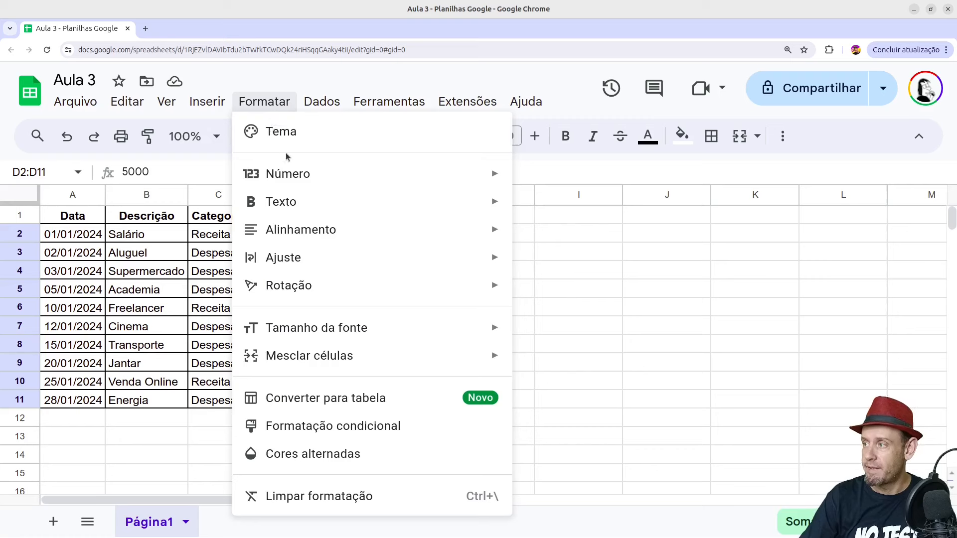
{"action": "mouse_move", "coordinate": [282, 174]}
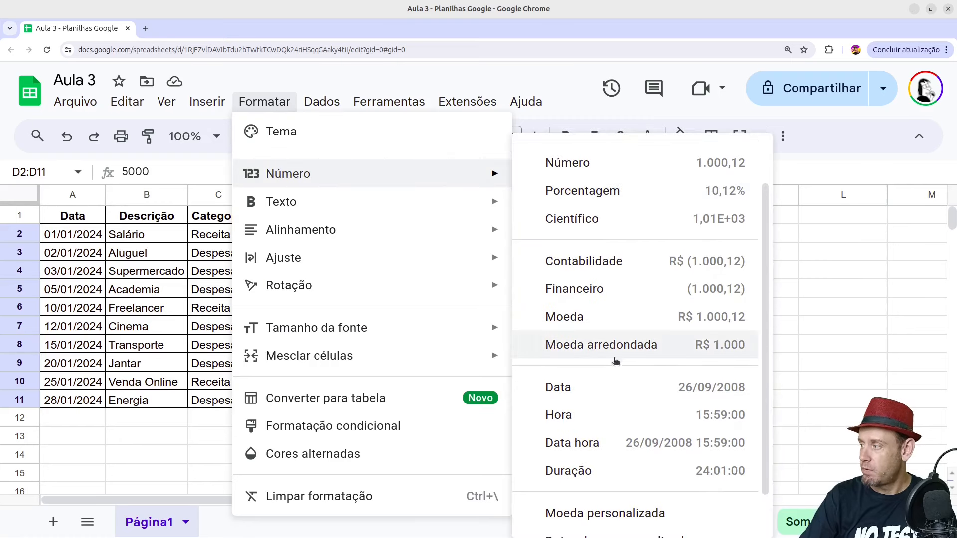
{"action": "left_click", "coordinate": [700, 321]}
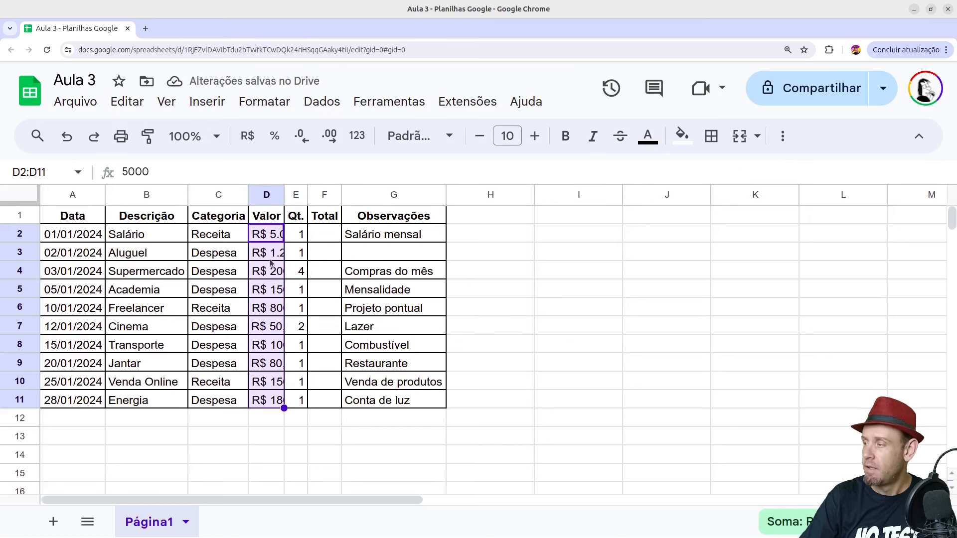
{"action": "left_click", "coordinate": [268, 458]}
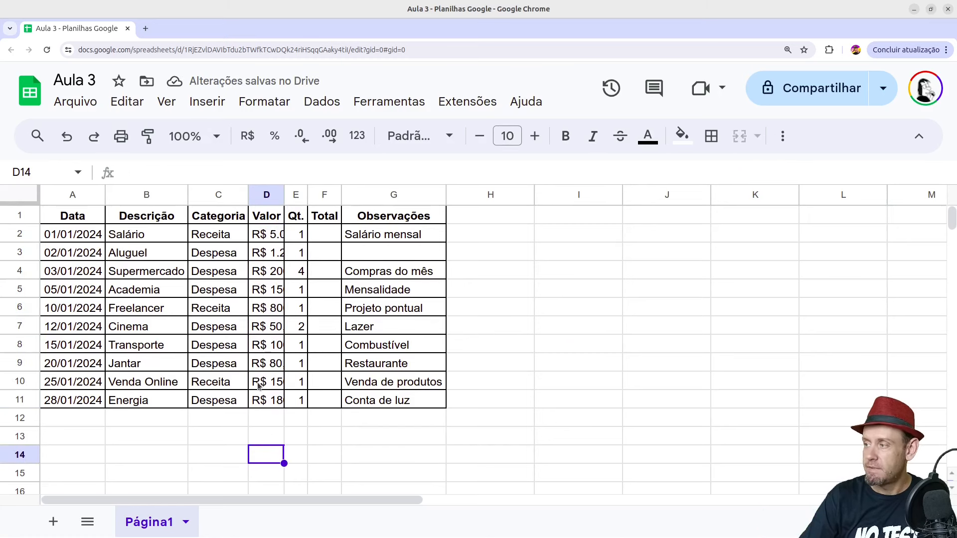
{"action": "double_click", "coordinate": [282, 194]}
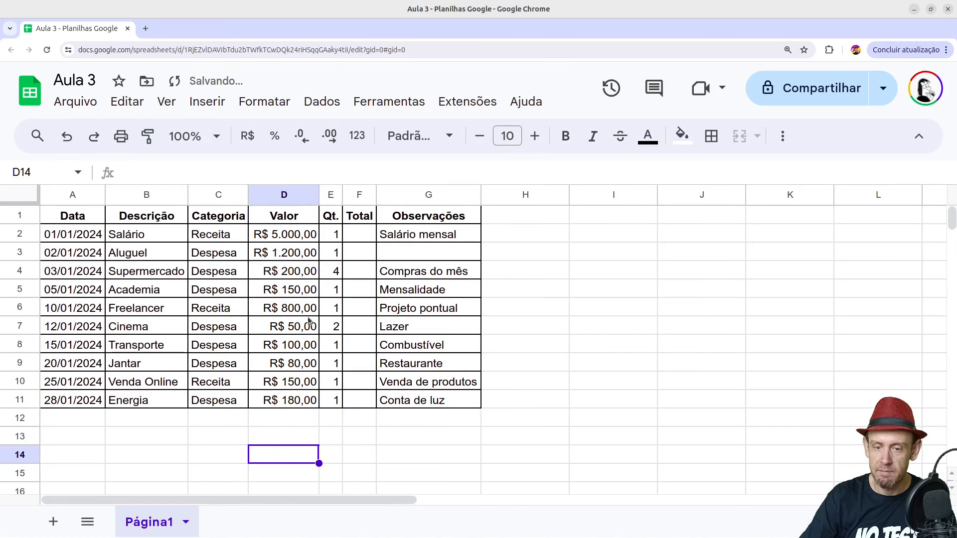
{"action": "left_click_drag", "start_coordinate": [299, 234], "coordinate": [306, 405]}
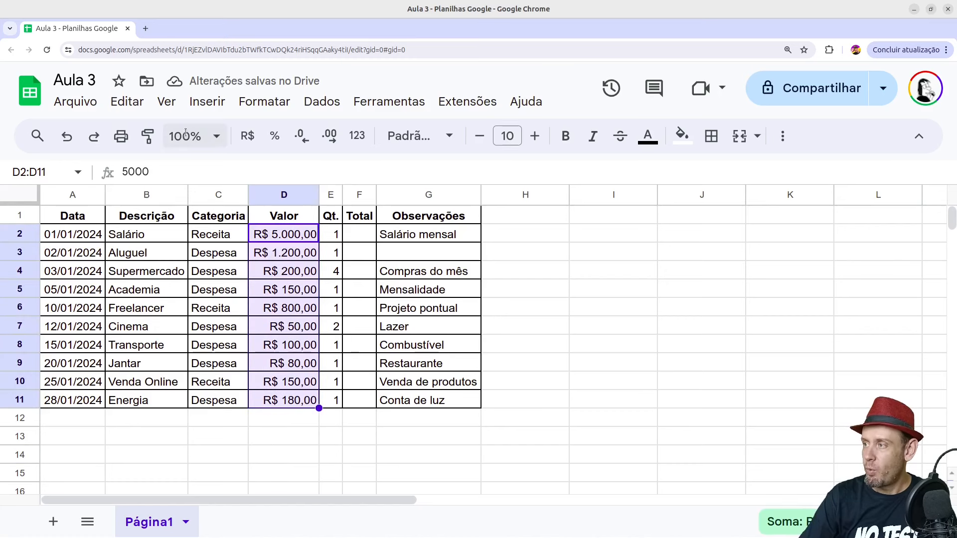
{"action": "left_click", "coordinate": [282, 351]}
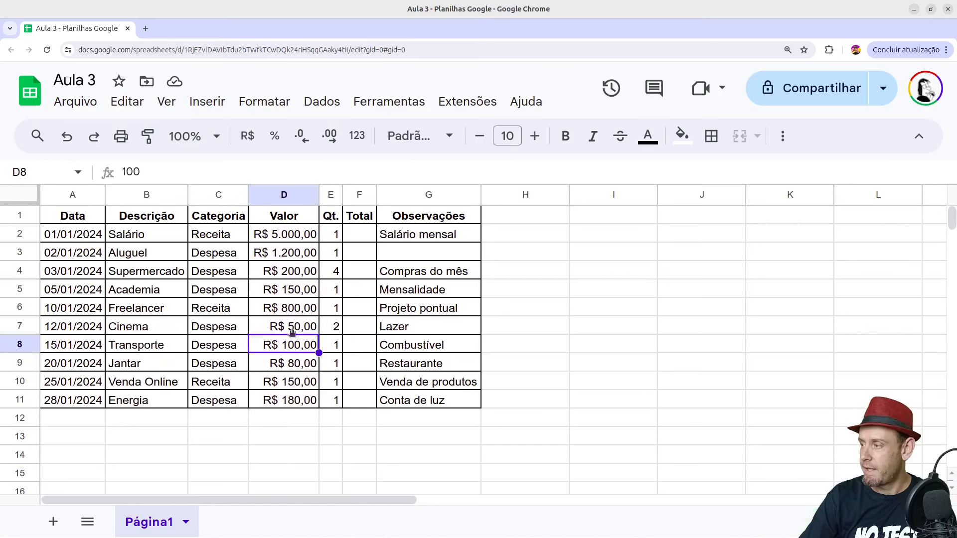
{"action": "left_click", "coordinate": [278, 313]}
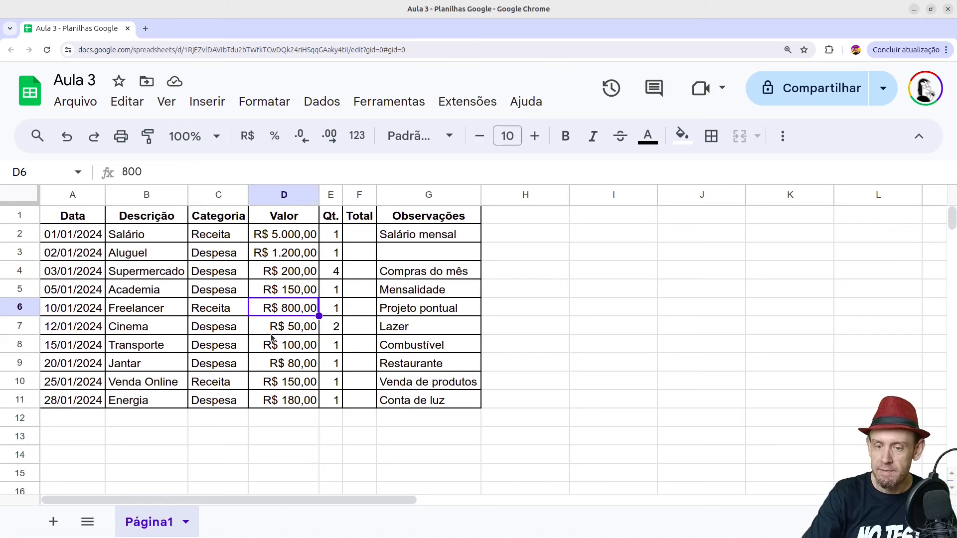
{"action": "type", "text": "-"}
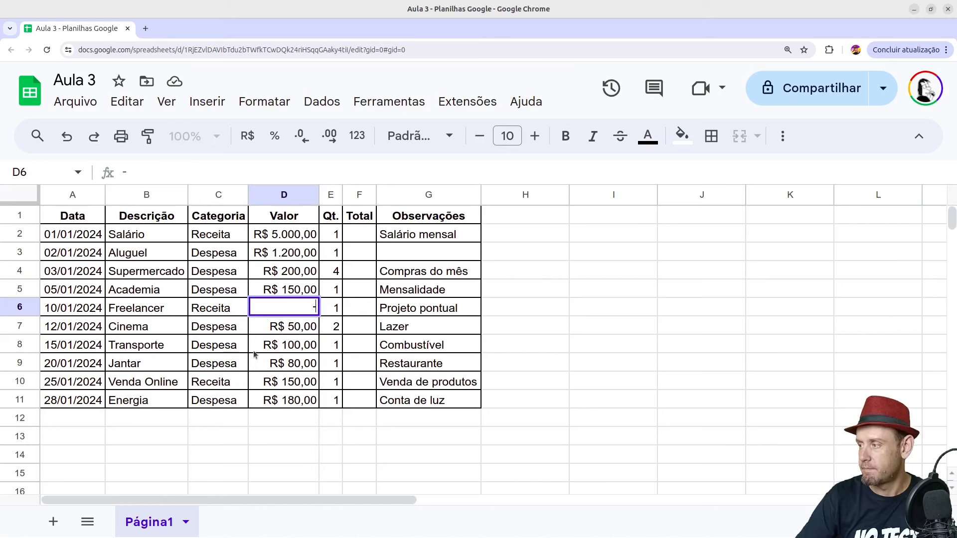
{"action": "key", "text": "Escape"}
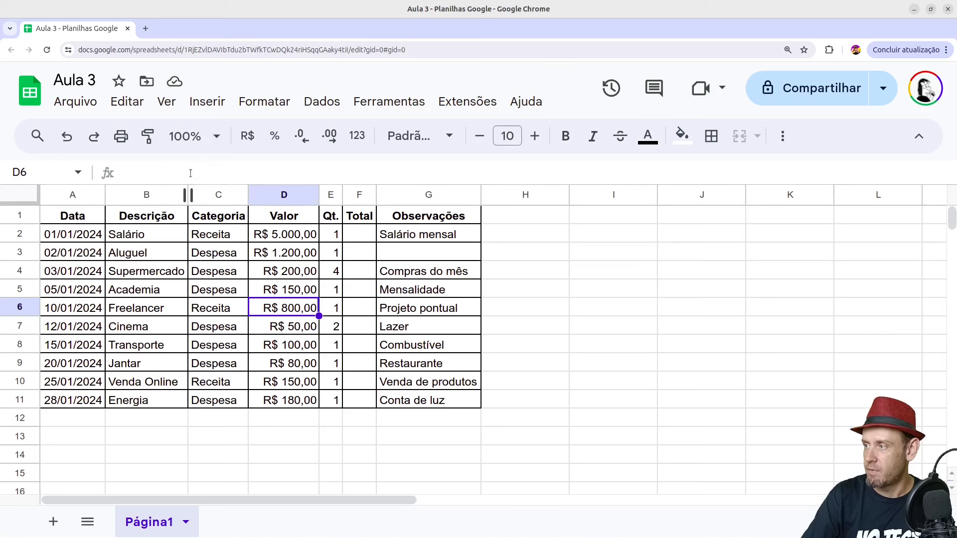
Make the Freelancer value in D6 negative by setting it to -800
{"action": "double_click", "coordinate": [304, 306]}
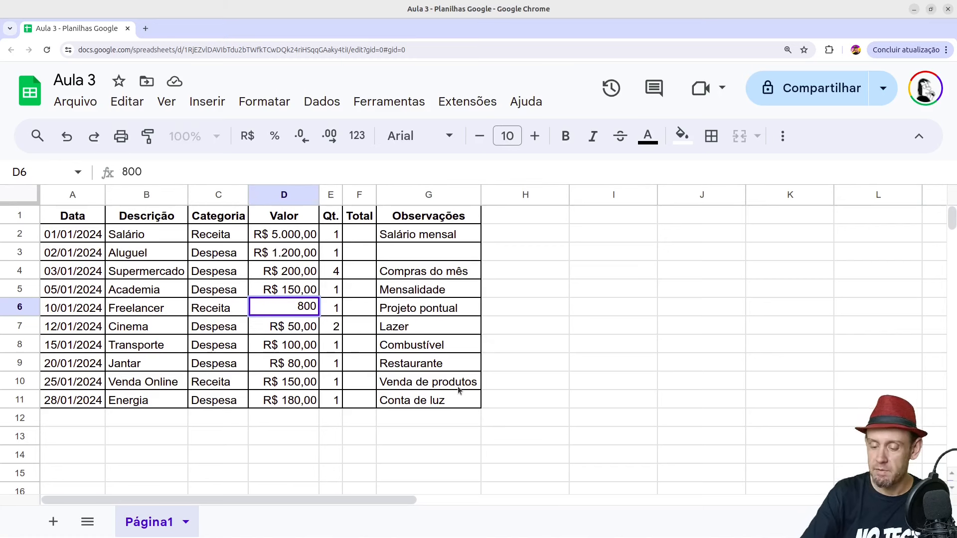
{"action": "type", "text": "-"}
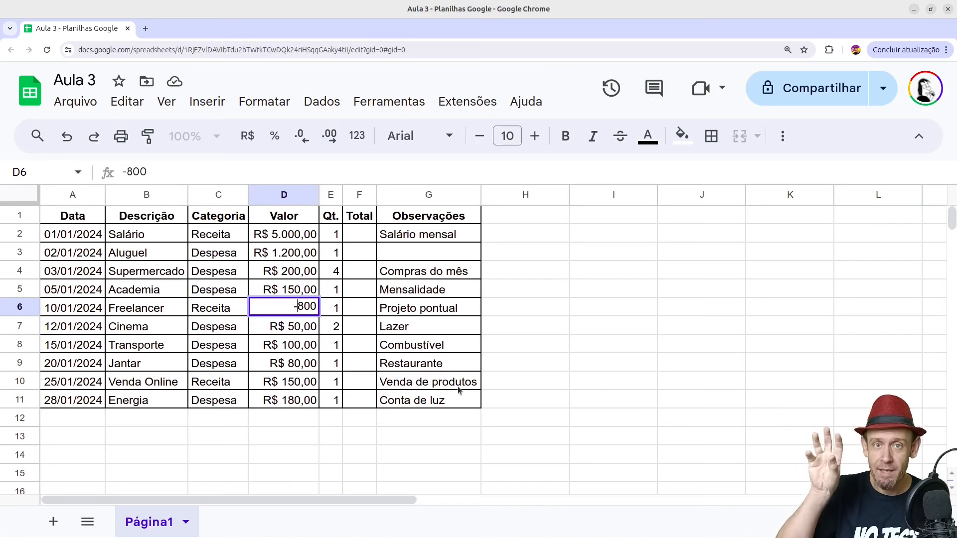
{"action": "key", "text": "Return"}
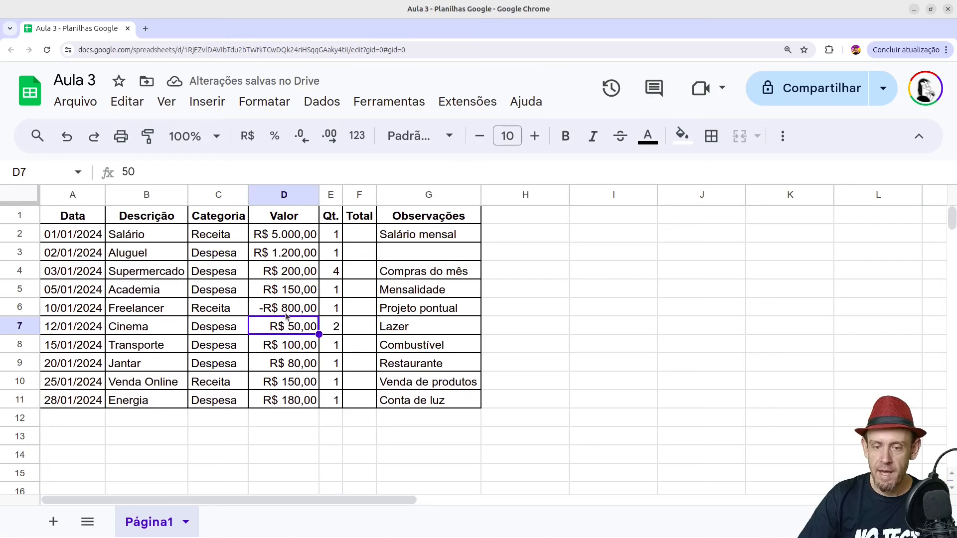
Open the custom currency formats for the Freelancer value in D6 and browse the list of available currencies
{"action": "left_click", "coordinate": [303, 309]}
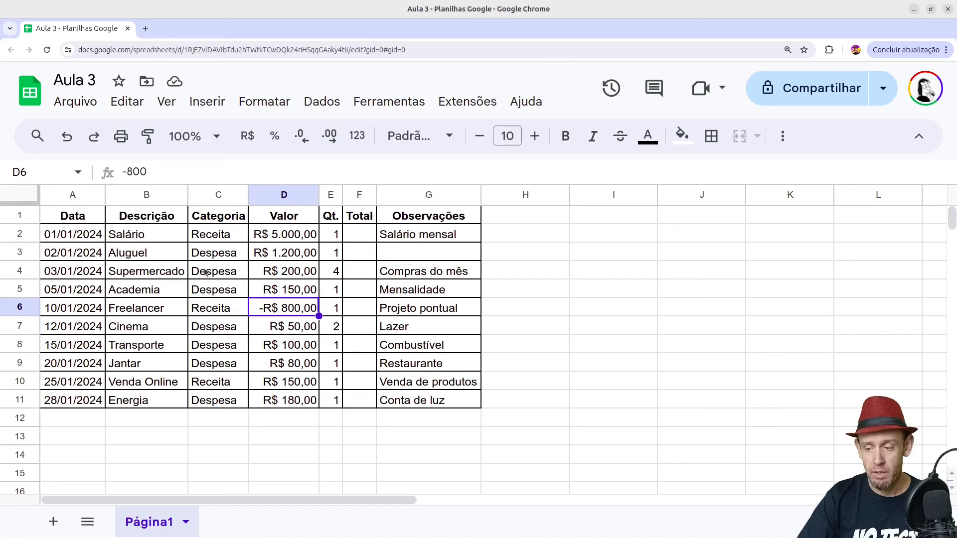
{"action": "left_click", "coordinate": [262, 100]}
{"action": "mouse_move", "coordinate": [311, 180]}
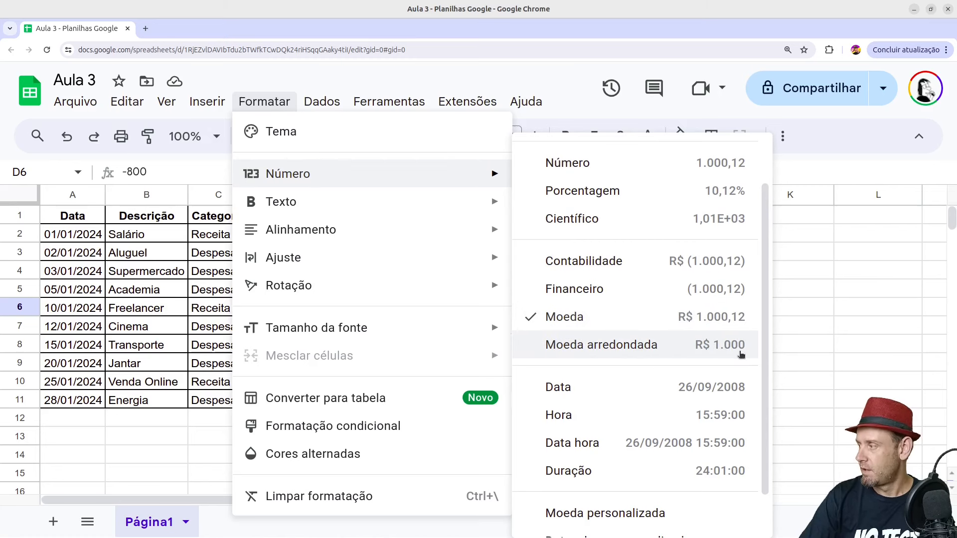
{"action": "scroll", "coordinate": [687, 344], "scroll_direction": "down", "scroll_amount": 1}
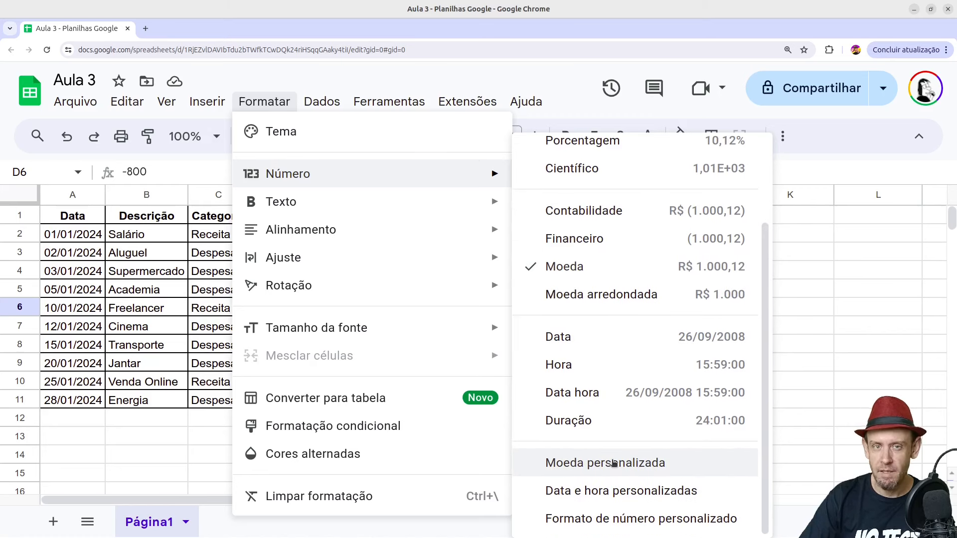
{"action": "left_click", "coordinate": [614, 463]}
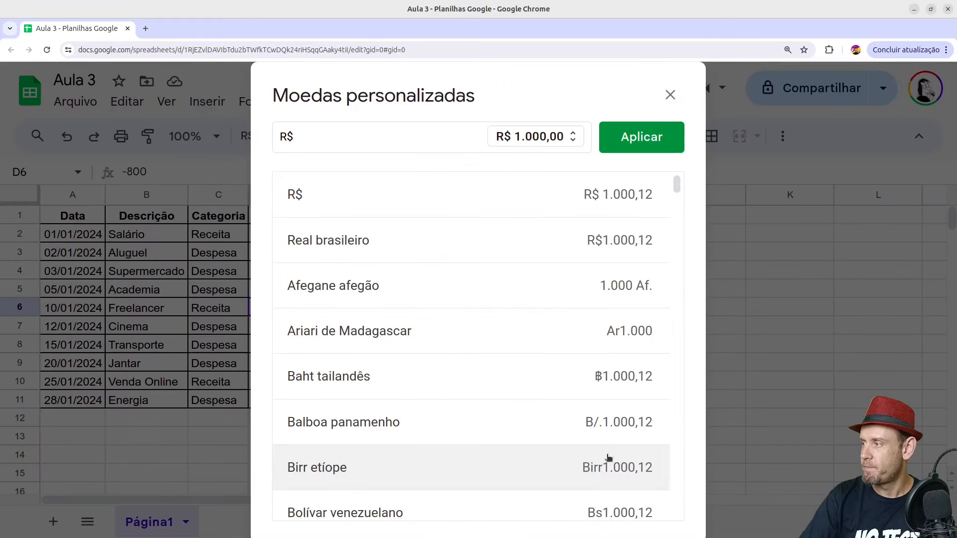
{"action": "left_click", "coordinate": [299, 139]}
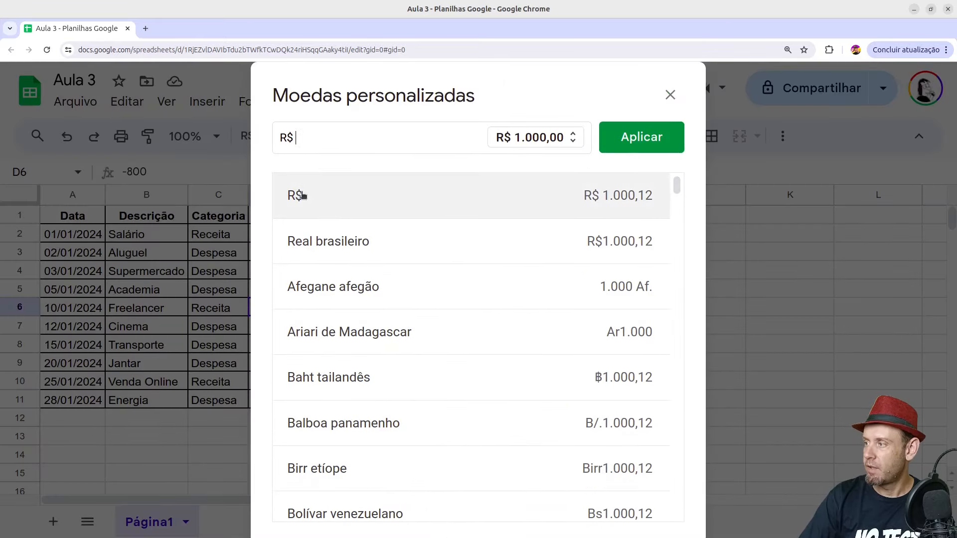
{"action": "scroll", "coordinate": [350, 264], "scroll_direction": "down", "scroll_amount": 10}
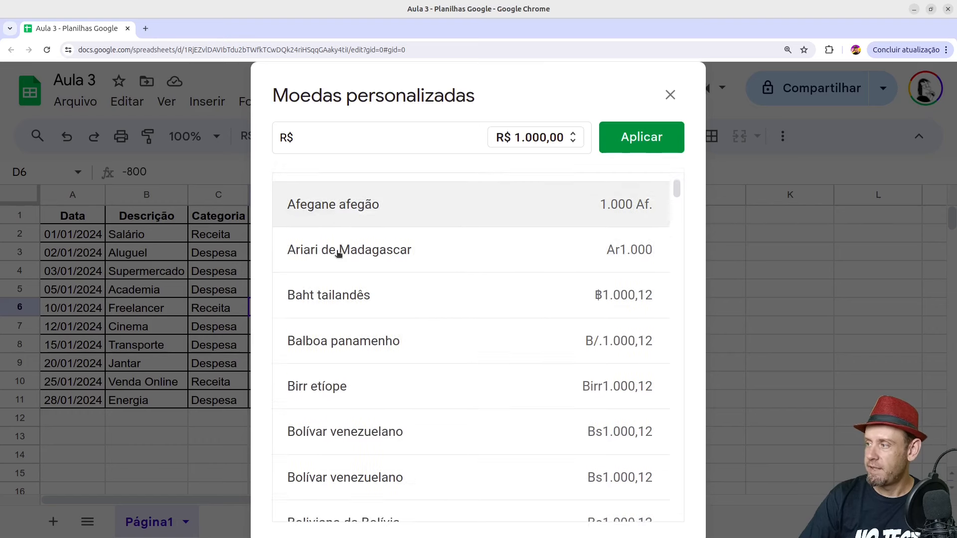
{"action": "scroll", "coordinate": [338, 271], "scroll_direction": "down", "scroll_amount": 8}
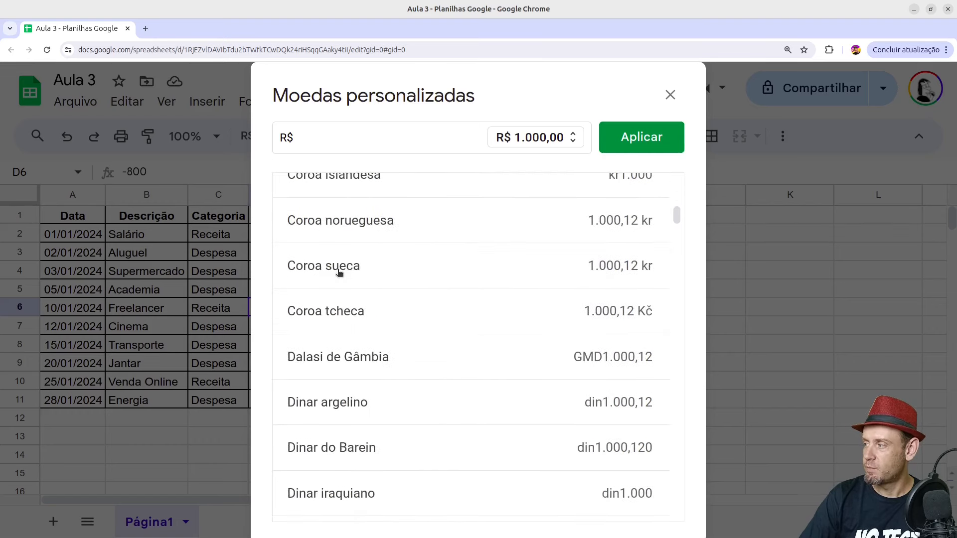
{"action": "scroll", "coordinate": [338, 272], "scroll_direction": "down", "scroll_amount": 4}
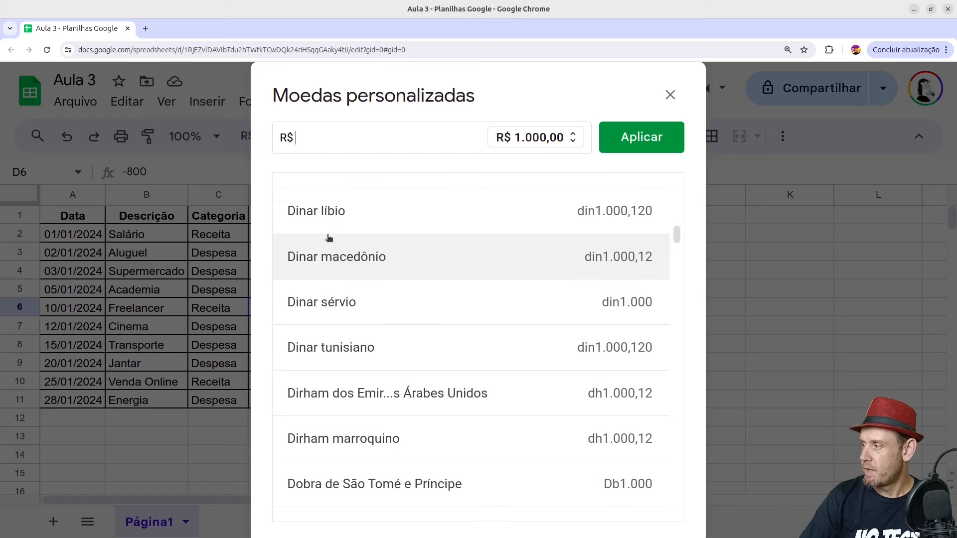
{"action": "scroll", "coordinate": [338, 271], "scroll_direction": "down", "scroll_amount": 5}
Search the custom currencies for "eu" and apply Euro with two decimals to cell D6
{"action": "double_click", "coordinate": [310, 134]}
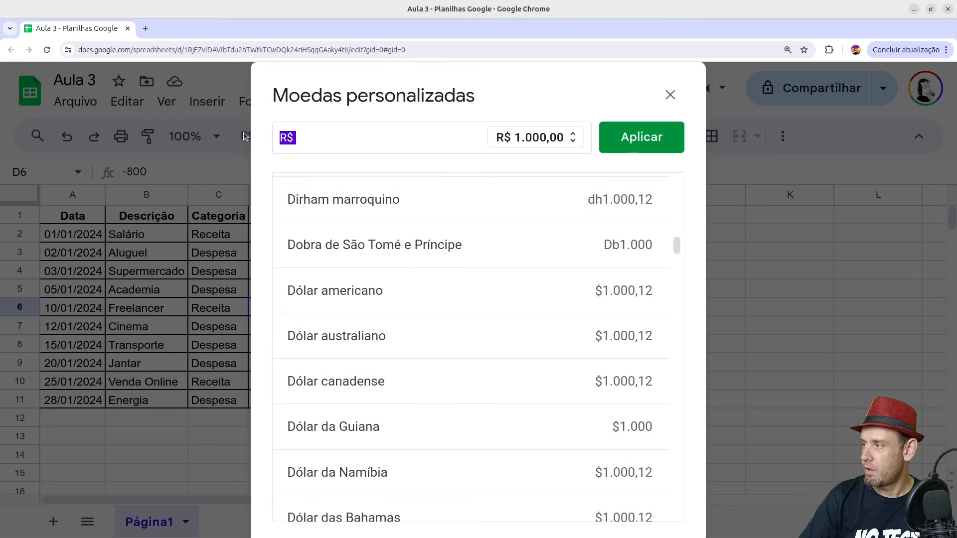
{"action": "type", "text": "eu"}
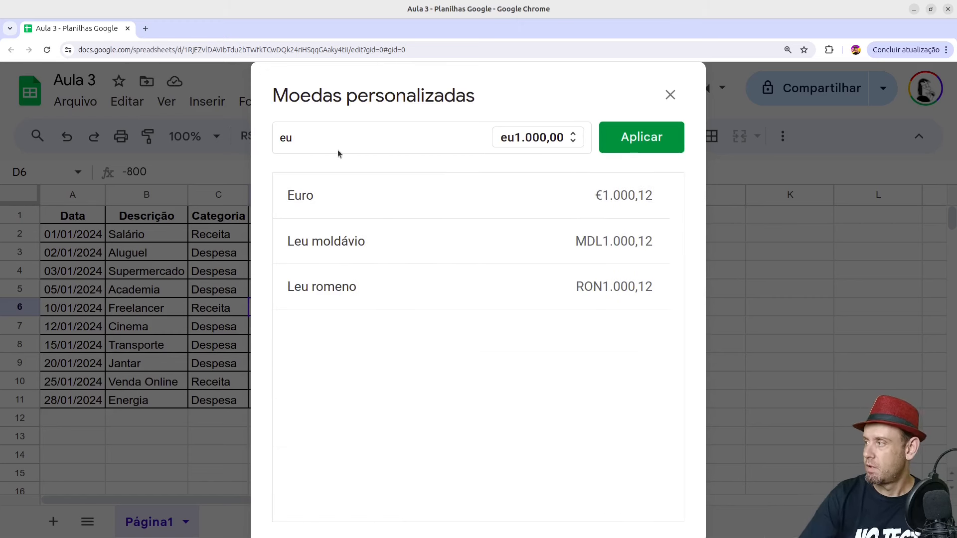
{"action": "left_click", "coordinate": [322, 197]}
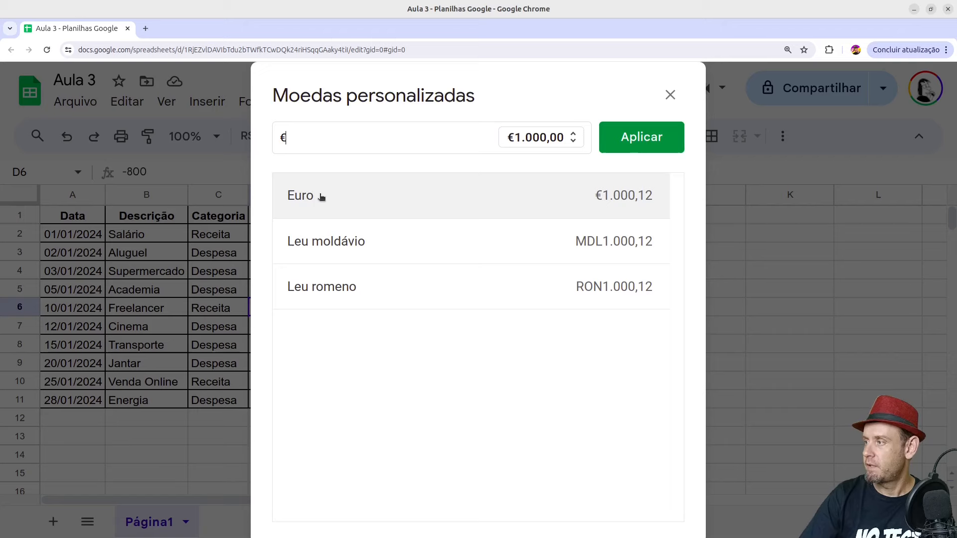
{"action": "left_click", "coordinate": [626, 141]}
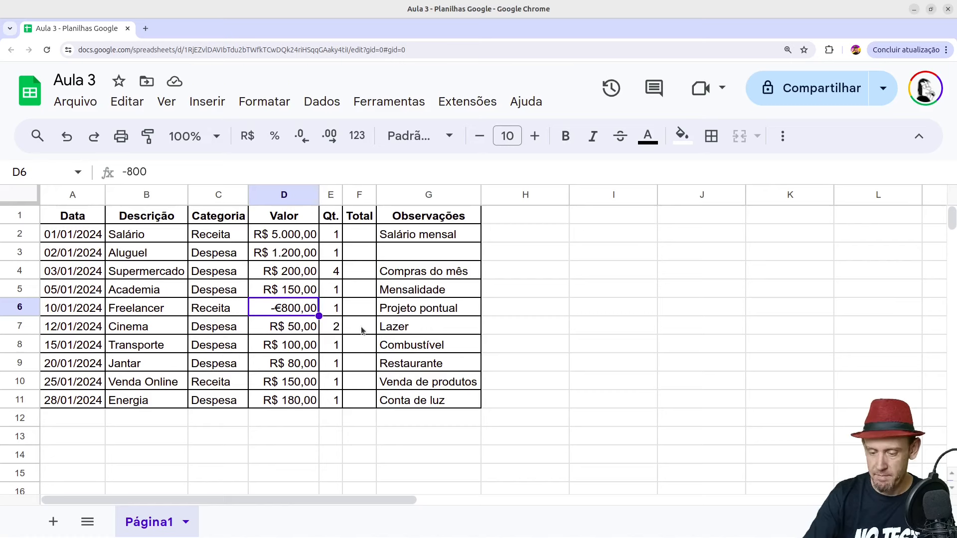
Return the Freelancer value in D6 to the R$ currency format with two decimals
{"action": "key", "text": "ctrl+plus"}
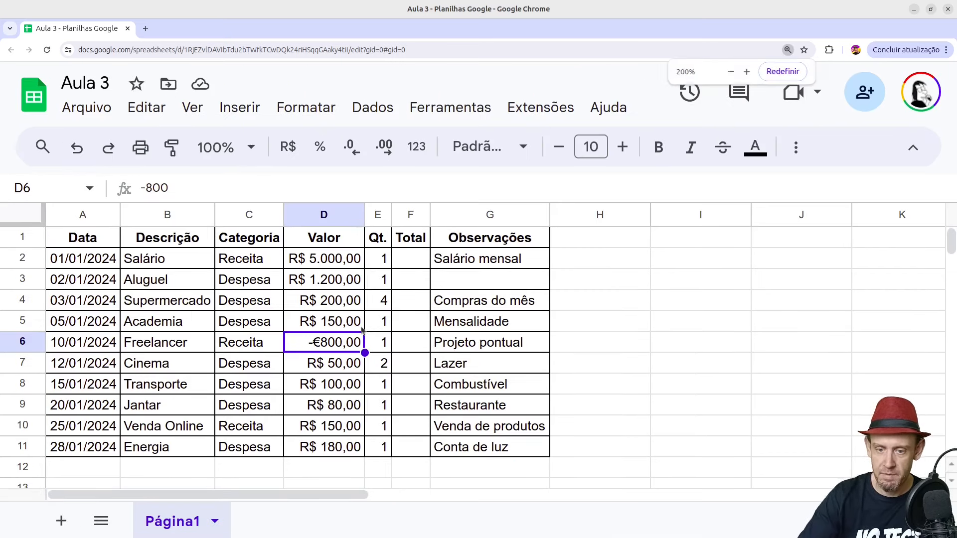
{"action": "key", "text": "ctrl+shift+4"}
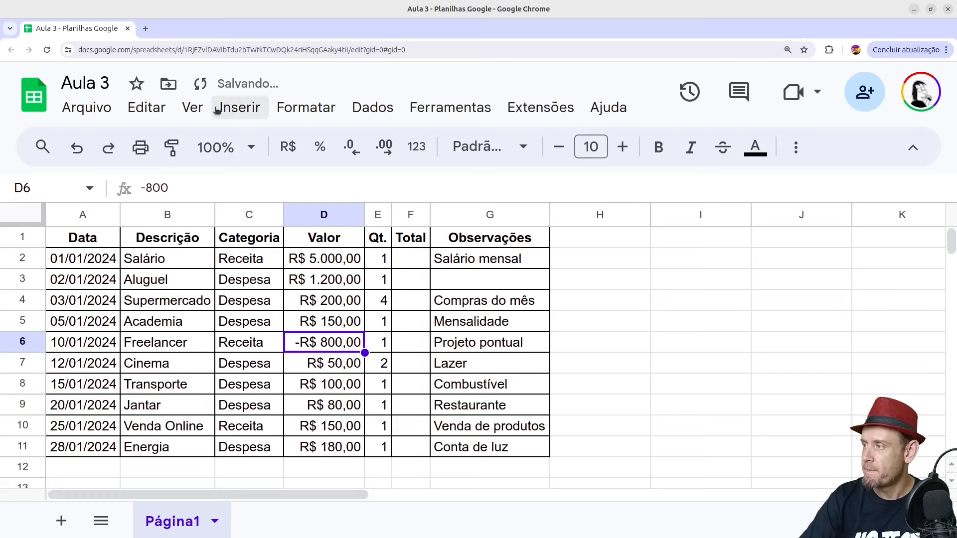
Examine the symbol position and decimal layouts offered for R$ in the custom currencies for D6, and close without applying
{"action": "left_click", "coordinate": [266, 114]}
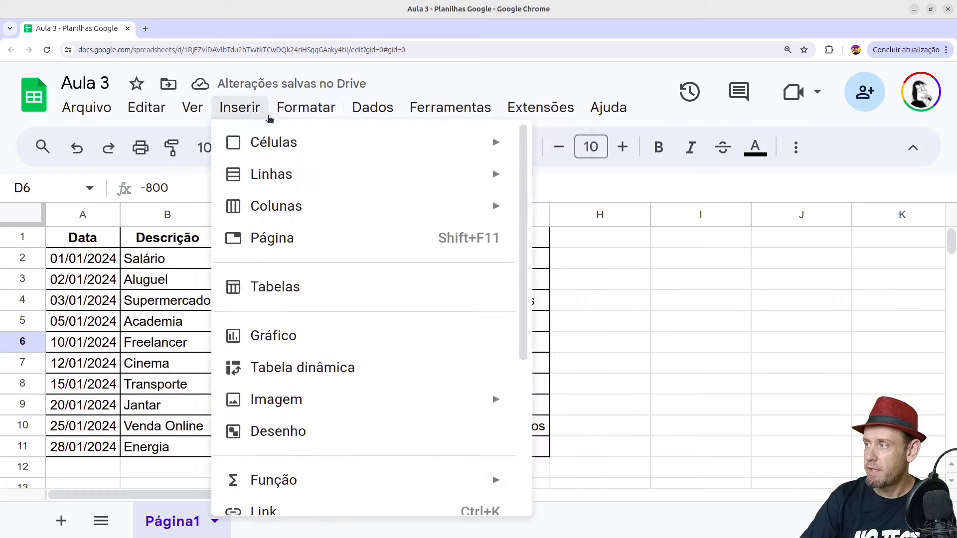
{"action": "mouse_move", "coordinate": [296, 114]}
{"action": "mouse_move", "coordinate": [382, 201]}
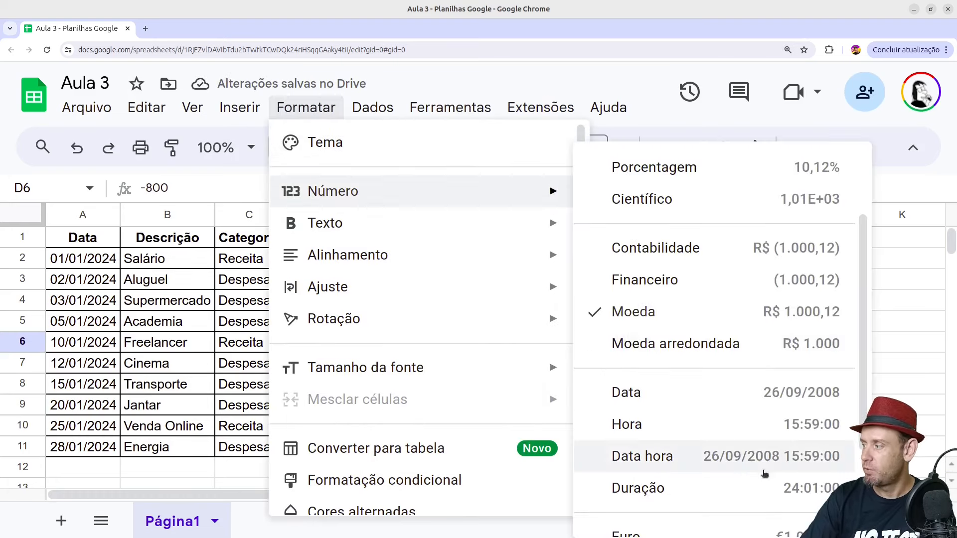
{"action": "scroll", "coordinate": [698, 423], "scroll_direction": "down", "scroll_amount": 3}
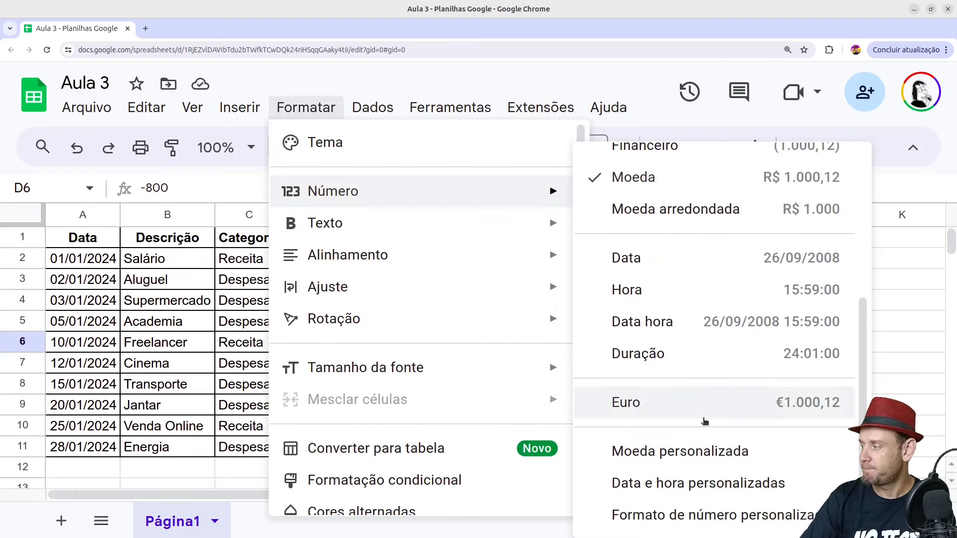
{"action": "left_click", "coordinate": [671, 456]}
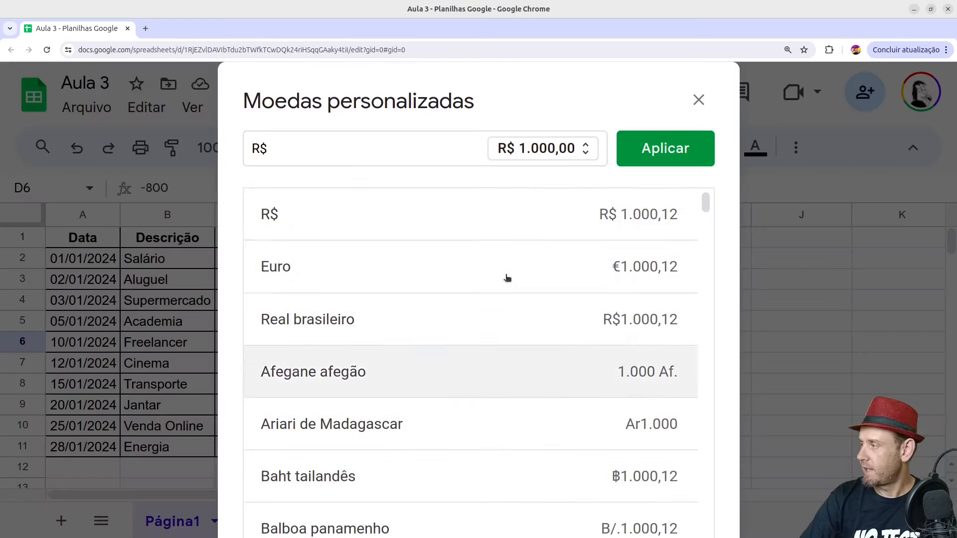
{"action": "left_click", "coordinate": [553, 154]}
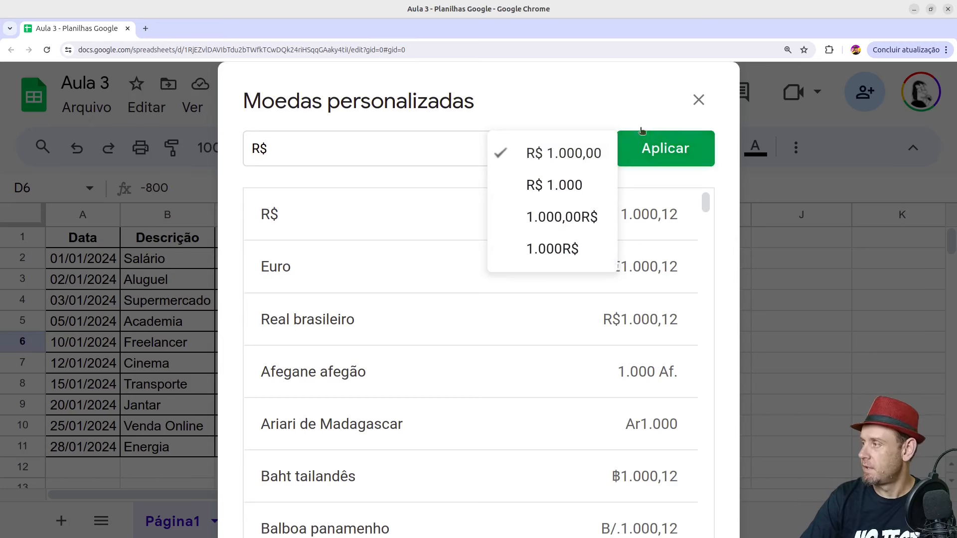
{"action": "left_click", "coordinate": [698, 99]}
{"action": "key", "text": "Escape"}
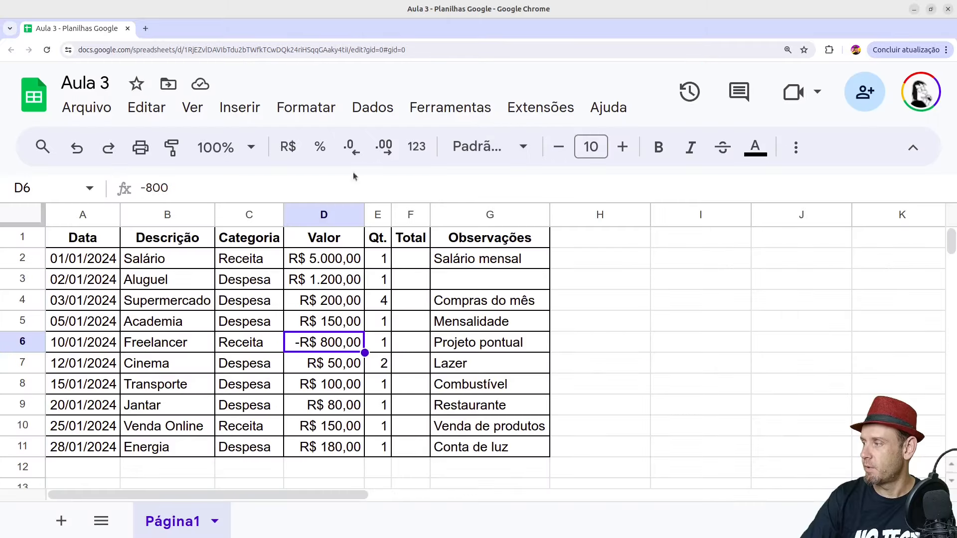
Open the custom number formats for D6 and examine how its format code corresponds to the sample value
{"action": "left_click", "coordinate": [284, 113]}
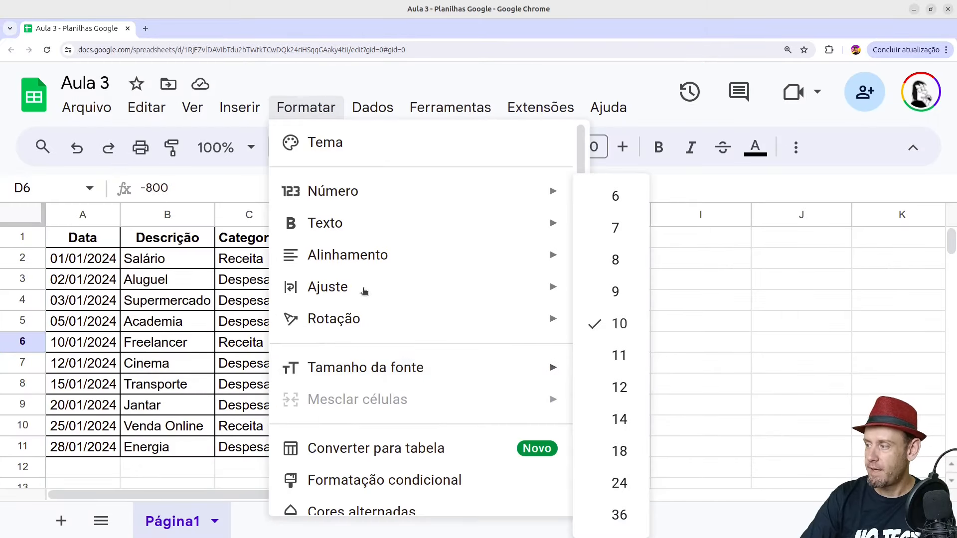
{"action": "mouse_move", "coordinate": [337, 195]}
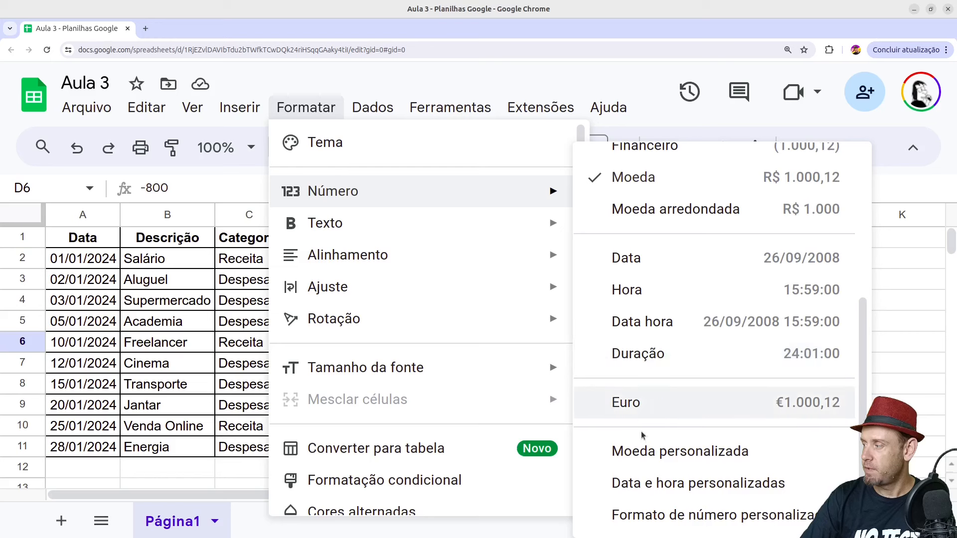
{"action": "left_click", "coordinate": [711, 519]}
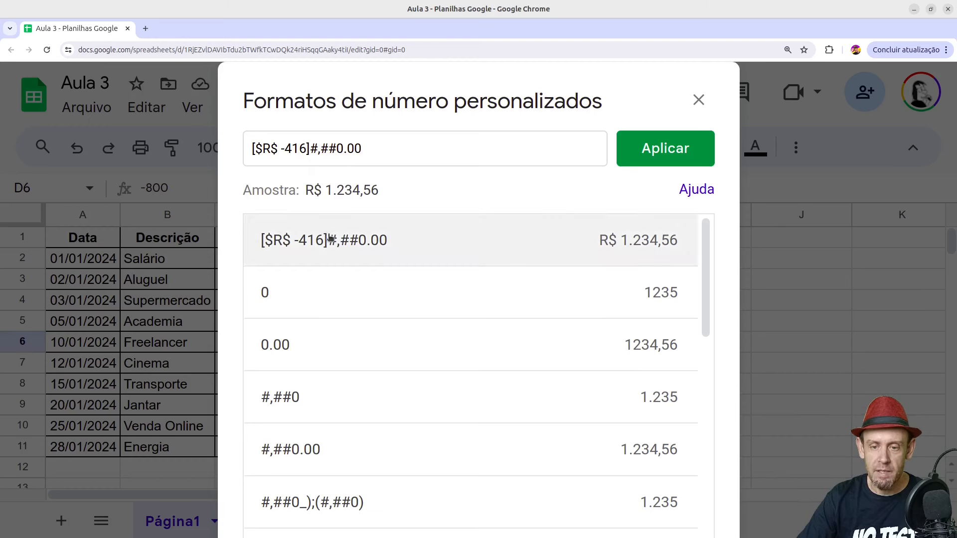
{"action": "left_click_drag", "start_coordinate": [311, 149], "coordinate": [368, 150]}
{"action": "left_click", "coordinate": [366, 150]}
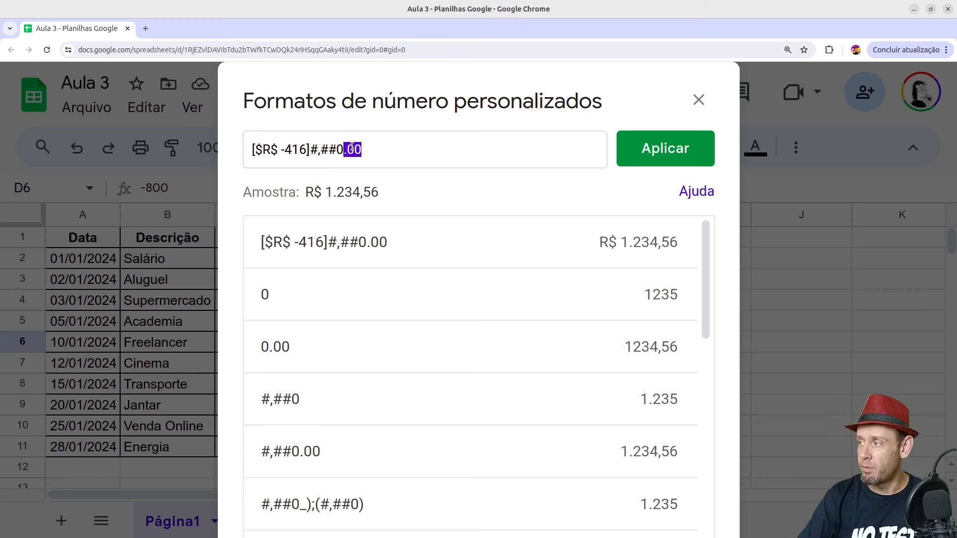
{"action": "left_click_drag", "start_coordinate": [325, 193], "coordinate": [397, 188]}
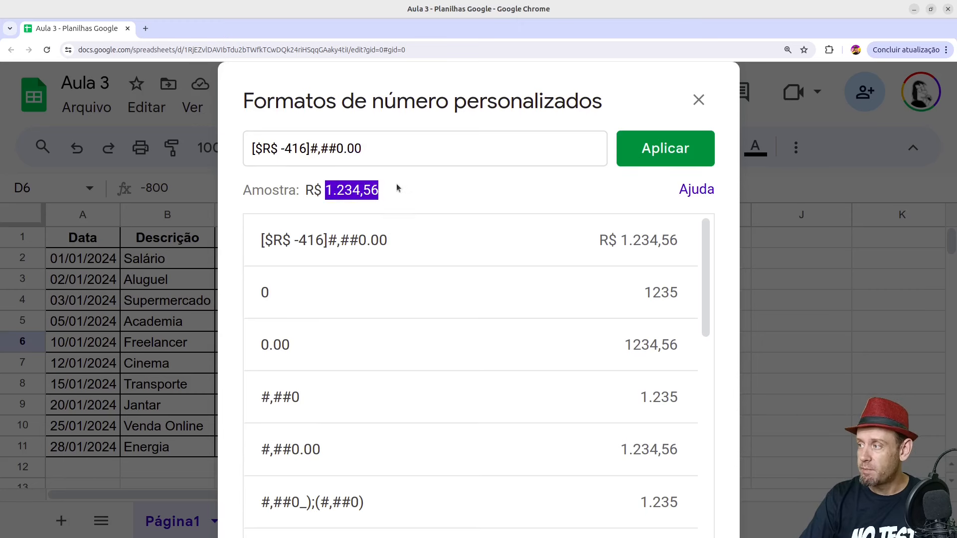
{"action": "left_click", "coordinate": [321, 148]}
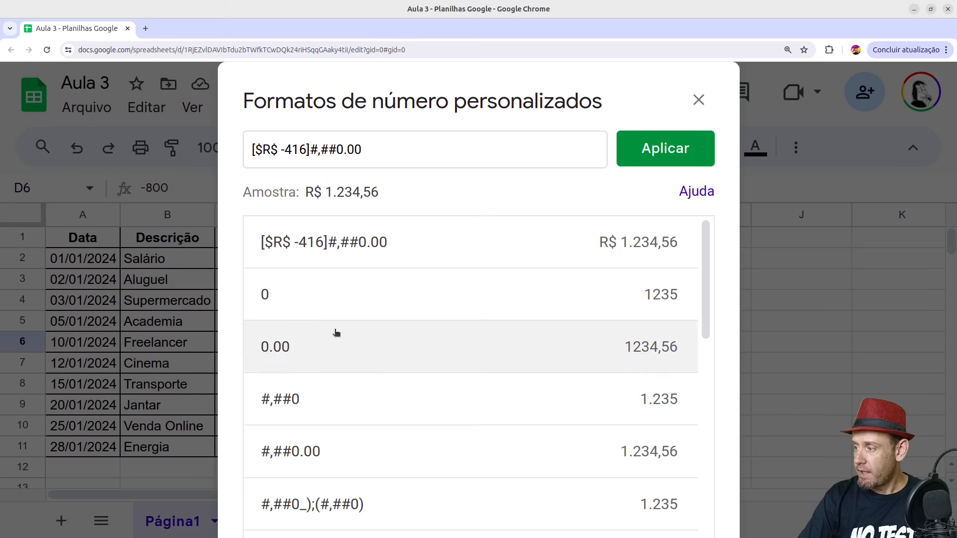
Apply the custom number format $#,##0.00_);[Red]($#,##0.00) to the Freelancer value in D6
{"action": "scroll", "coordinate": [335, 334], "scroll_direction": "down", "scroll_amount": 3}
{"action": "scroll", "coordinate": [335, 335], "scroll_direction": "down", "scroll_amount": 1}
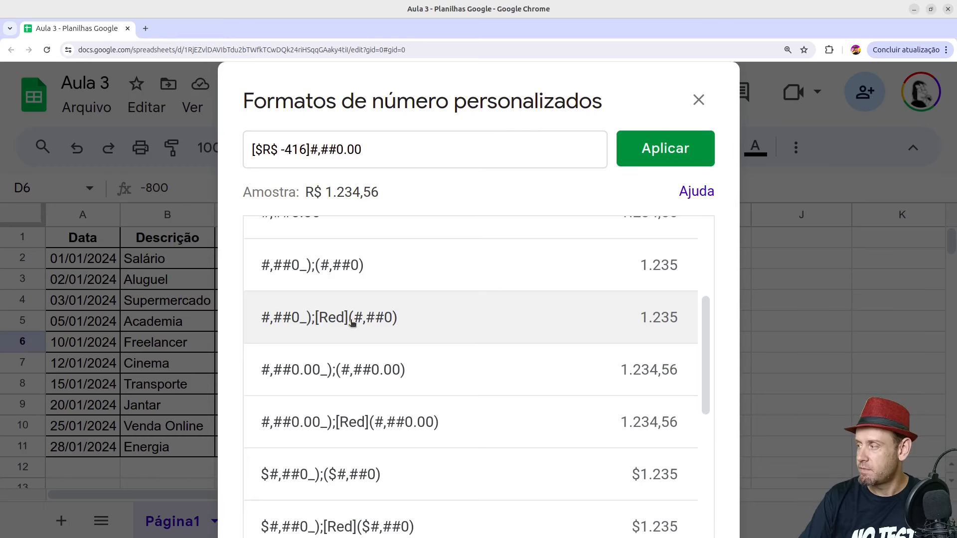
{"action": "scroll", "coordinate": [352, 323], "scroll_direction": "down", "scroll_amount": 6}
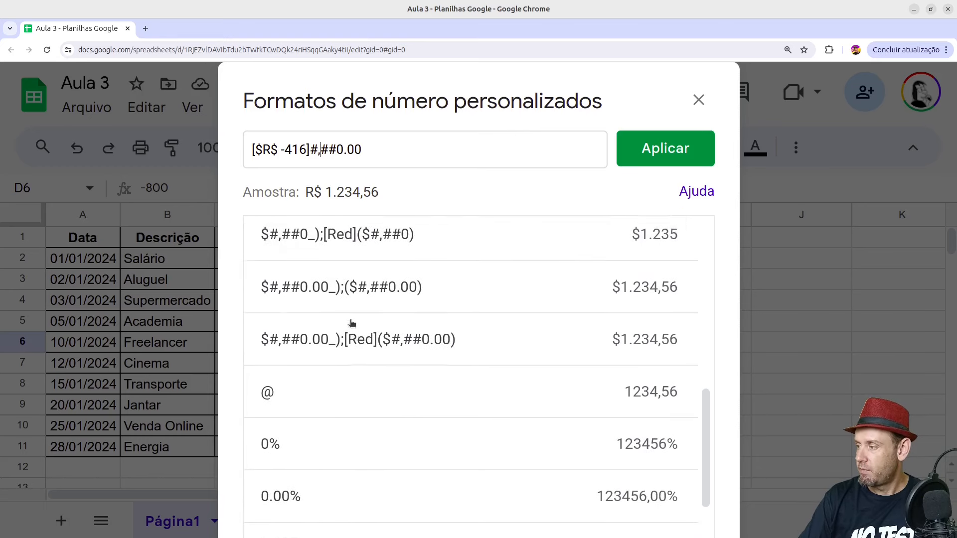
{"action": "scroll", "coordinate": [352, 323], "scroll_direction": "down", "scroll_amount": 6}
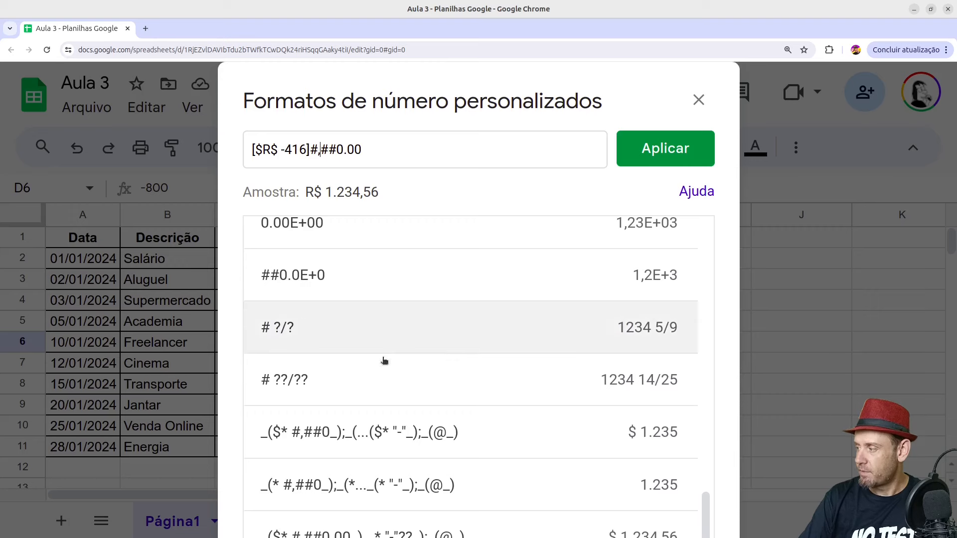
{"action": "scroll", "coordinate": [372, 382], "scroll_direction": "up", "scroll_amount": 8}
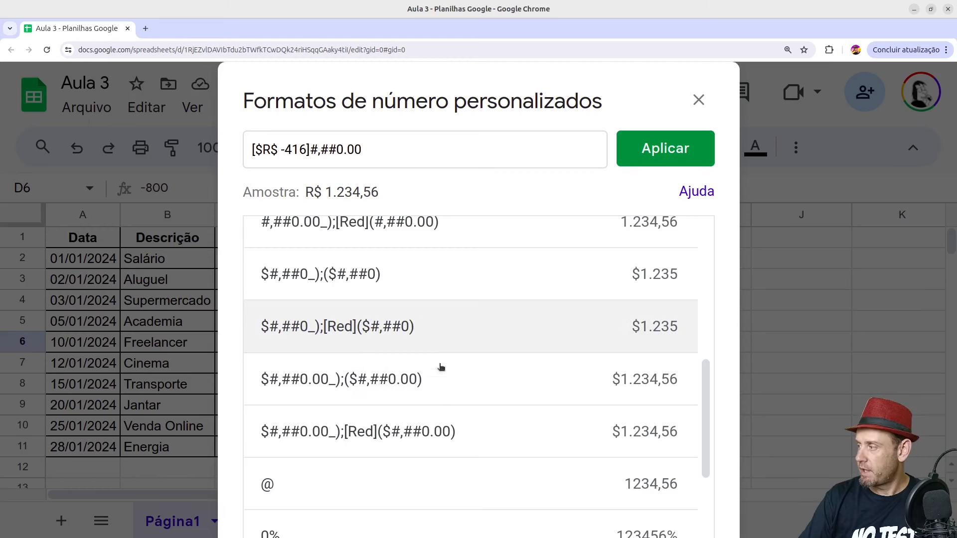
{"action": "left_click", "coordinate": [352, 436]}
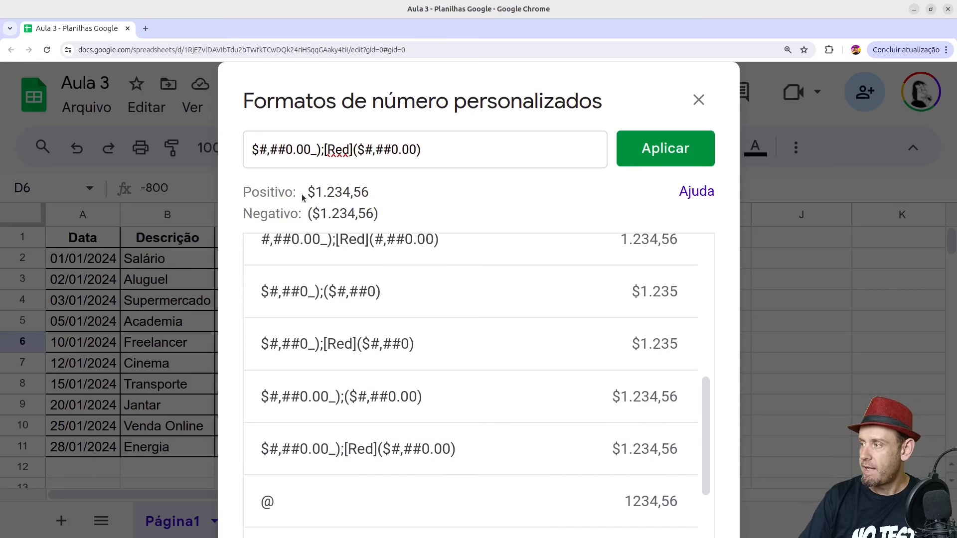
{"action": "left_click_drag", "start_coordinate": [309, 193], "coordinate": [385, 199]}
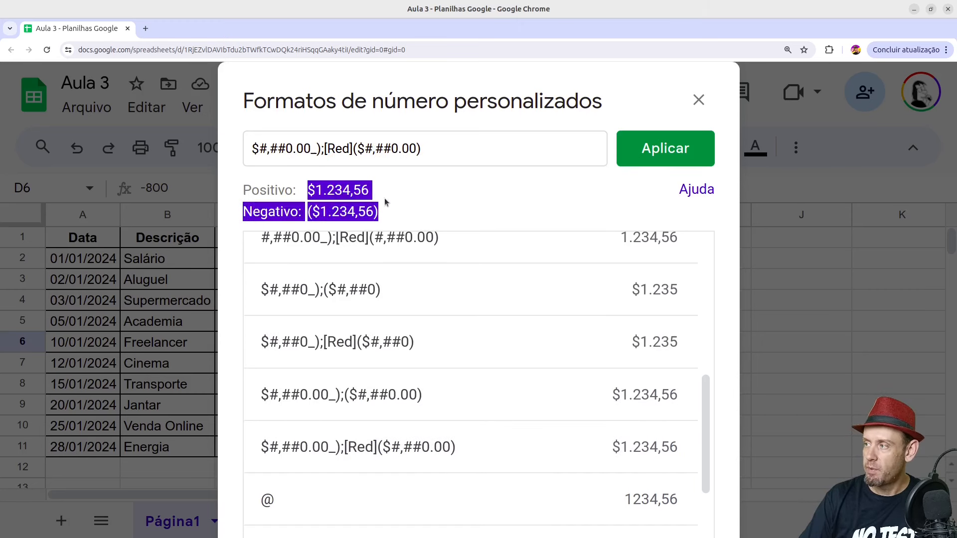
{"action": "left_click", "coordinate": [337, 211]}
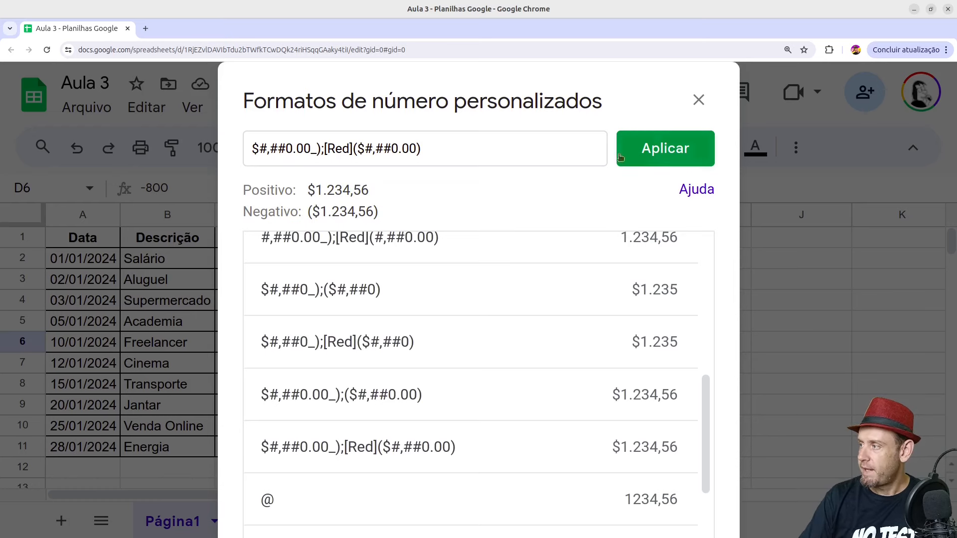
{"action": "left_click", "coordinate": [651, 148]}
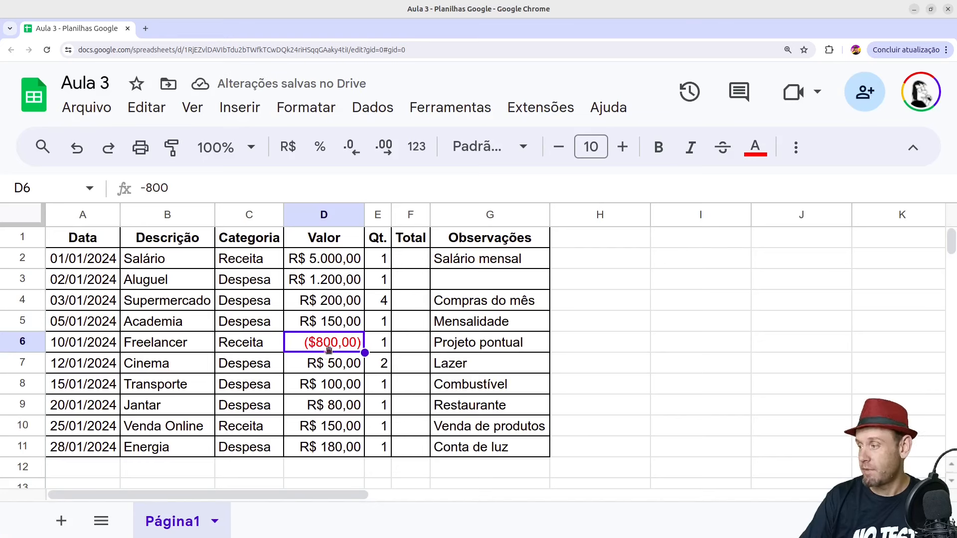
Apply the custom number format $#,##0.00_);[Red]$ -#,##0.00 to the Freelancer value in D6
{"action": "left_click", "coordinate": [225, 109]}
{"action": "mouse_move", "coordinate": [306, 108]}
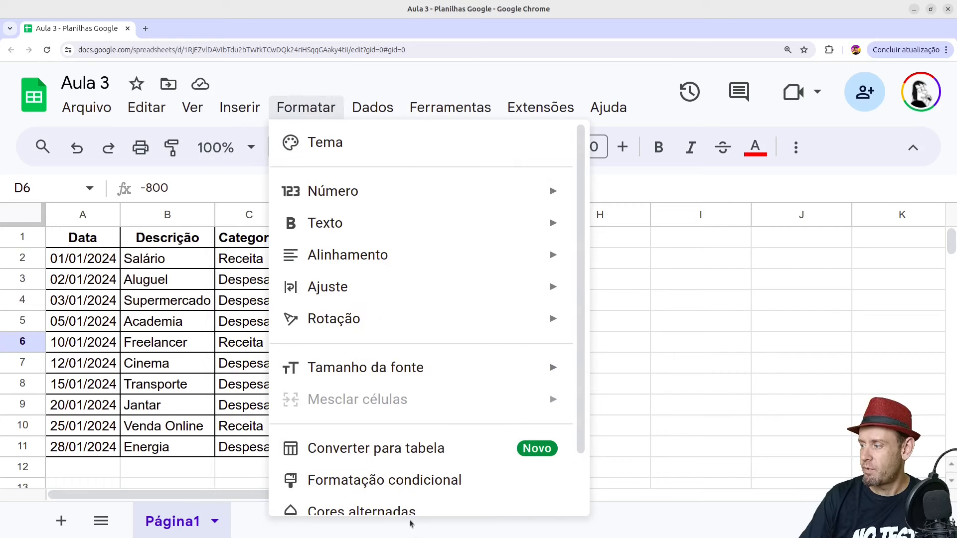
{"action": "scroll", "coordinate": [403, 475], "scroll_direction": "down", "scroll_amount": 2}
{"action": "scroll", "coordinate": [345, 207], "scroll_direction": "up", "scroll_amount": 3}
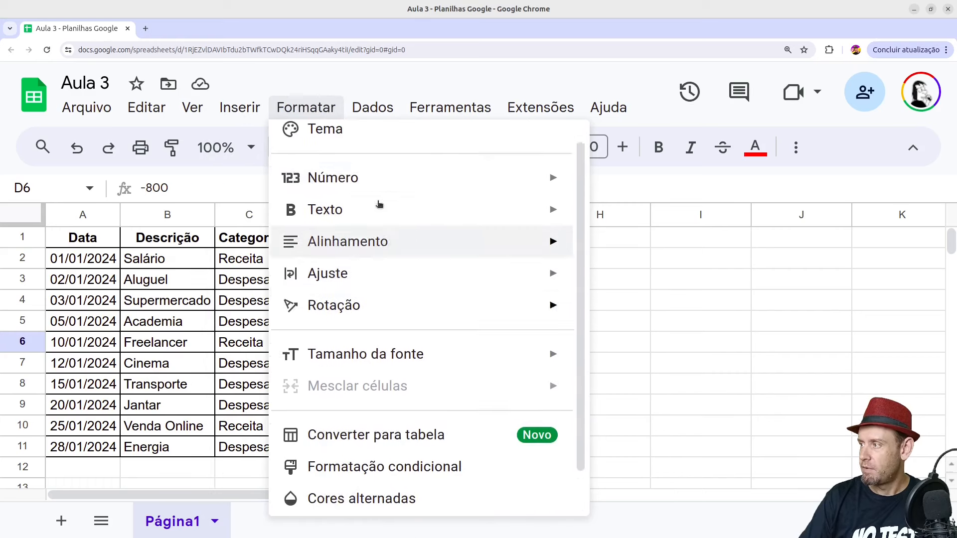
{"action": "mouse_move", "coordinate": [378, 192]}
{"action": "scroll", "coordinate": [668, 518], "scroll_direction": "down", "scroll_amount": 1}
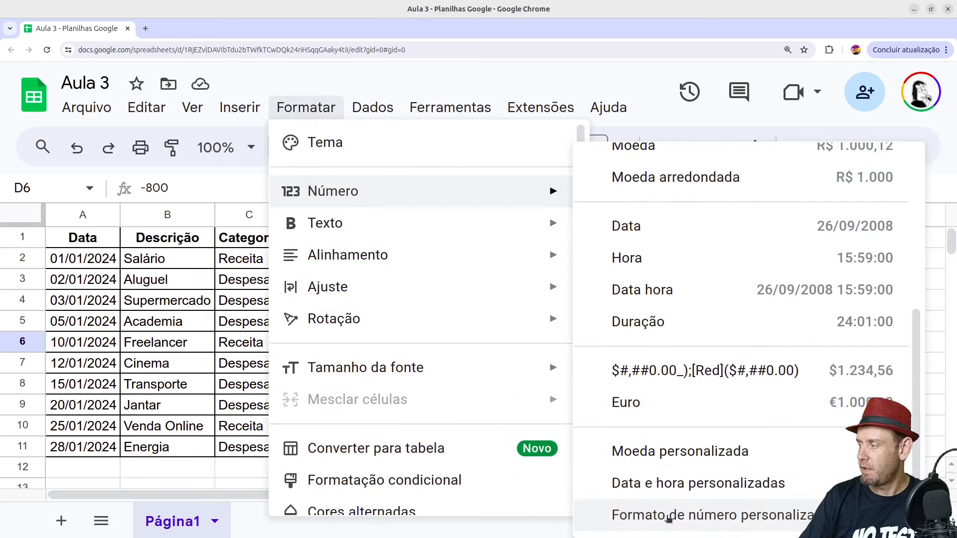
{"action": "left_click", "coordinate": [669, 516]}
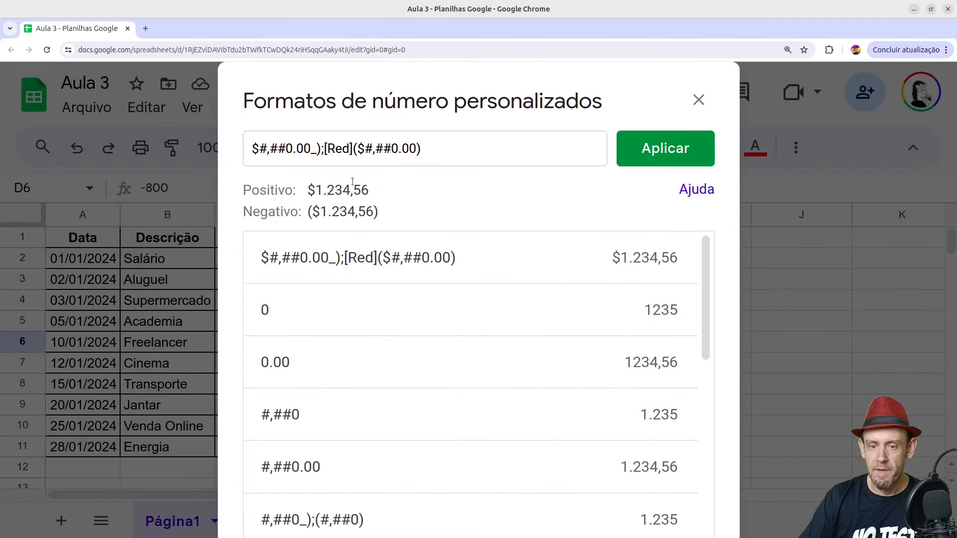
{"action": "left_click", "coordinate": [357, 150]}
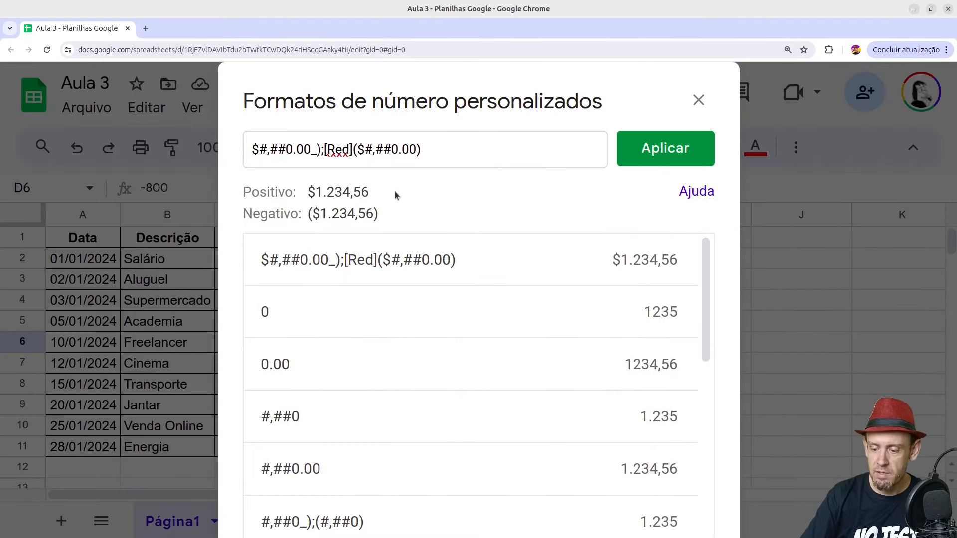
{"action": "key", "text": "BackSpace"}
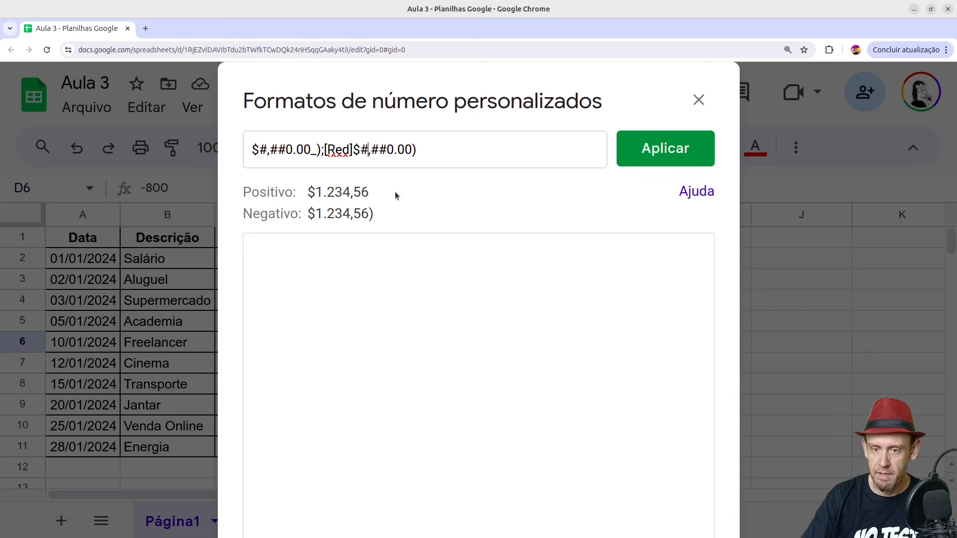
{"action": "key", "text": "End"}
{"action": "key", "text": "BackSpace"}
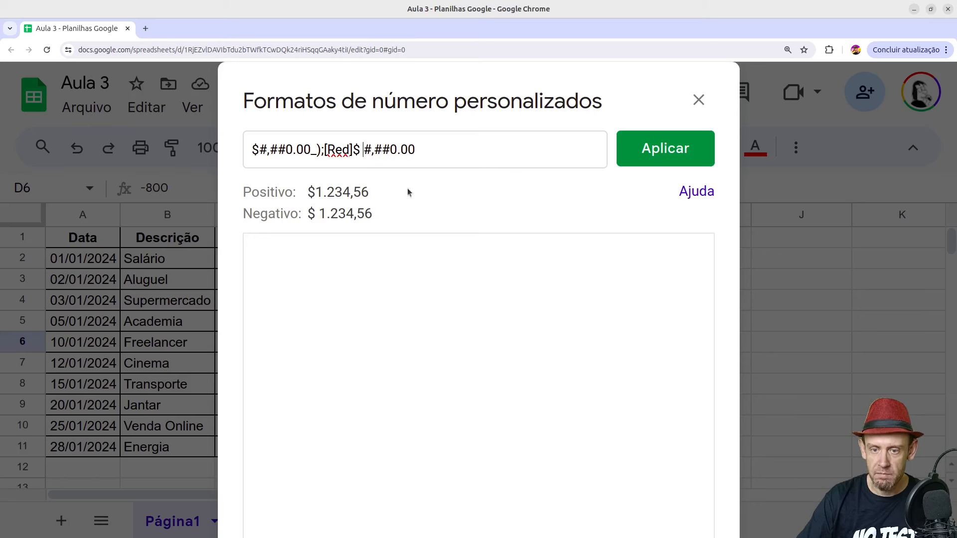
{"action": "type", "text": "-"}
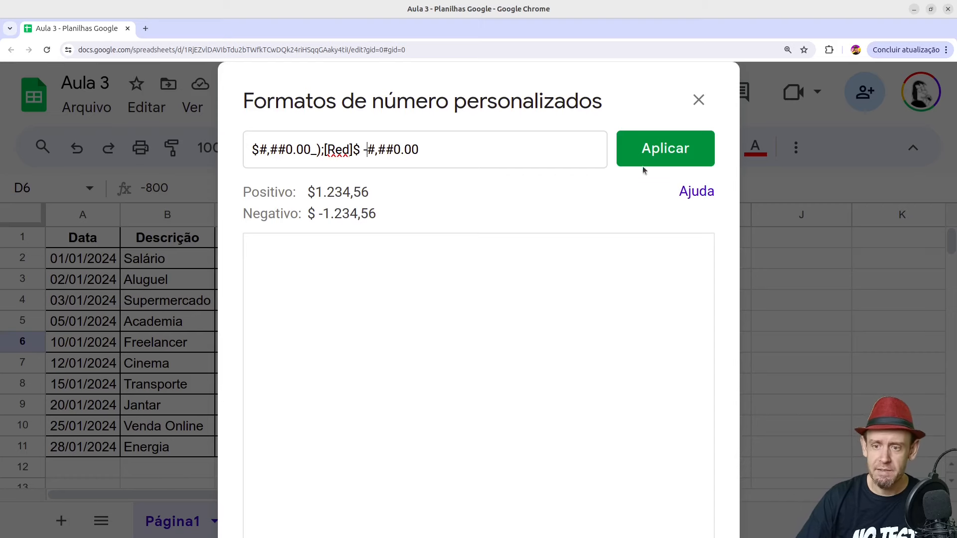
{"action": "left_click", "coordinate": [649, 150]}
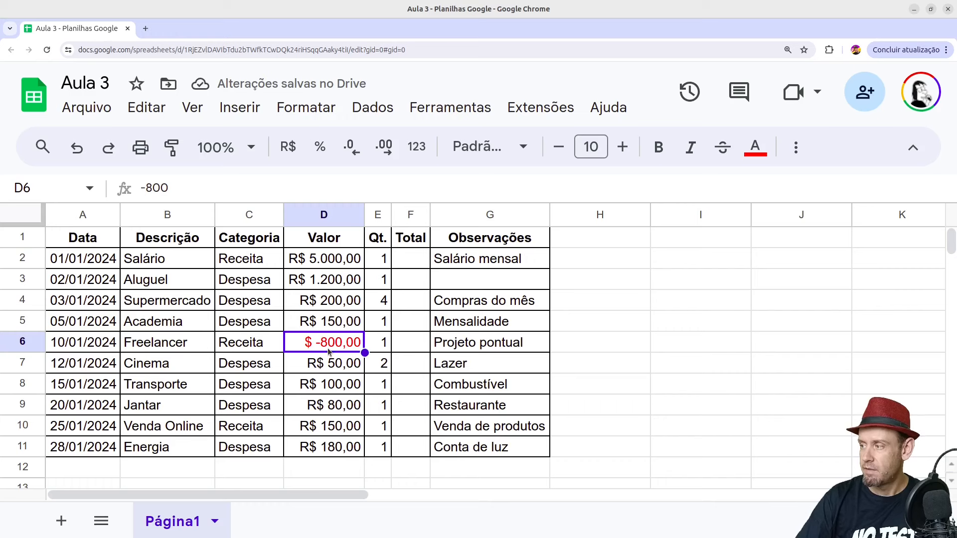
Change the custom number format of D6 to $#,##0.00_);[Red]-$#,##0.00, with the minus sign before the currency symbol
{"action": "left_click", "coordinate": [290, 107]}
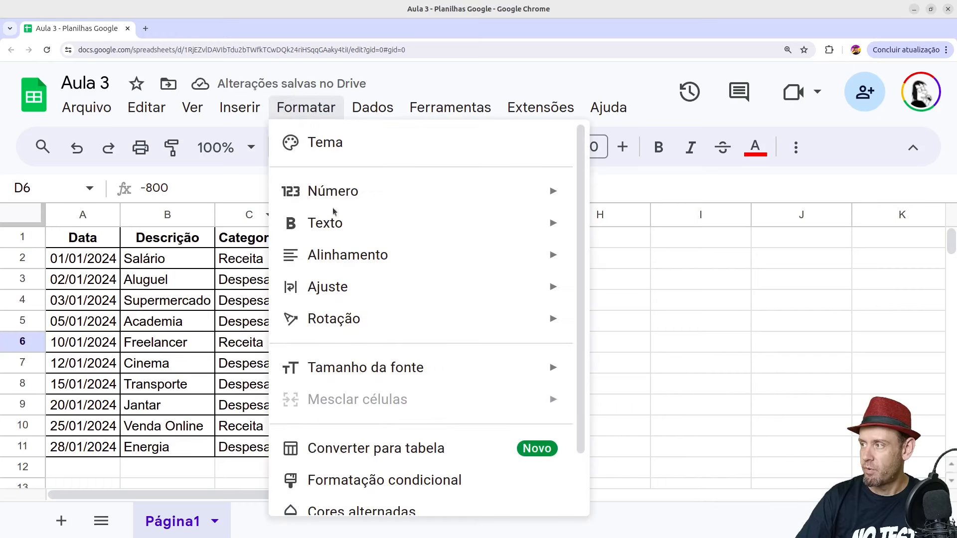
{"action": "scroll", "coordinate": [434, 478], "scroll_direction": "down", "scroll_amount": 2}
{"action": "scroll", "coordinate": [421, 242], "scroll_direction": "up", "scroll_amount": 2}
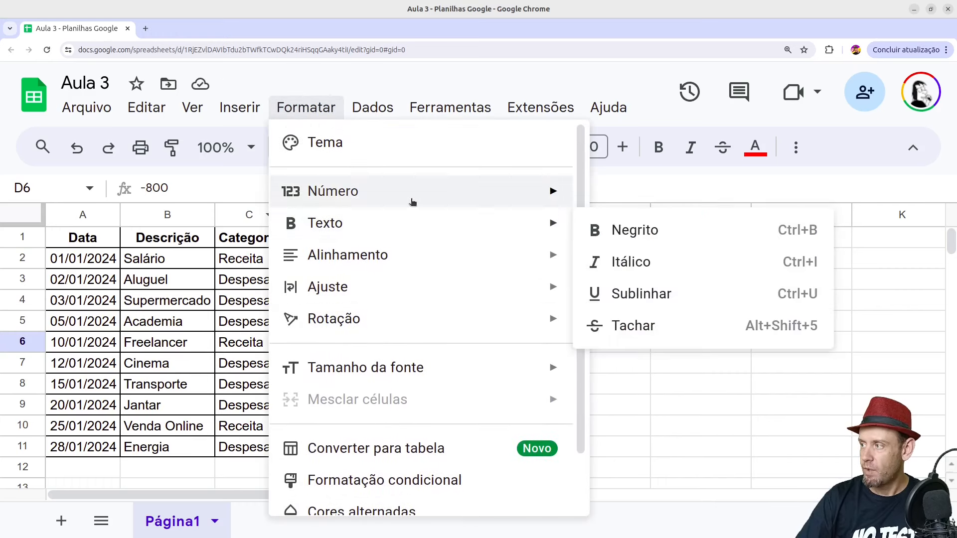
{"action": "mouse_move", "coordinate": [478, 199]}
{"action": "scroll", "coordinate": [678, 517], "scroll_direction": "down", "scroll_amount": 1}
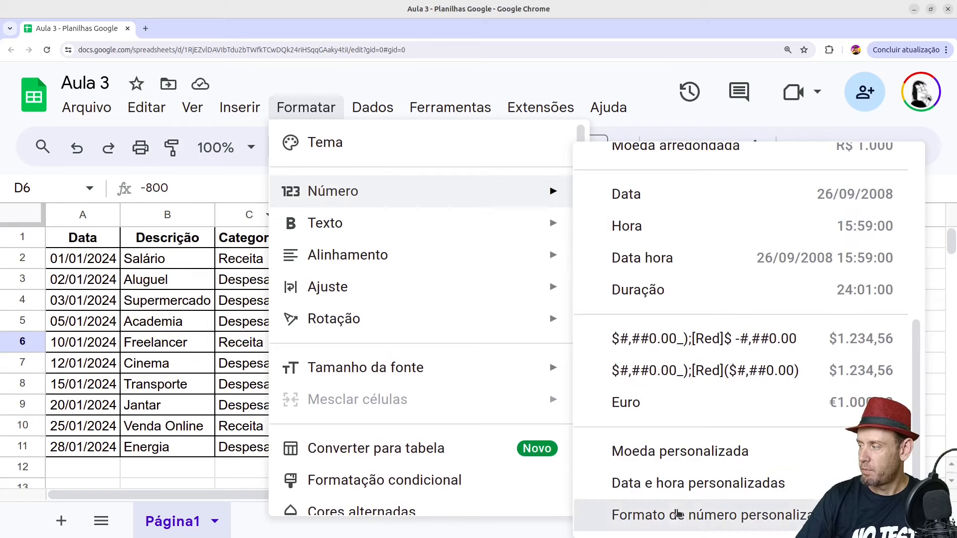
{"action": "left_click", "coordinate": [677, 514]}
{"action": "left_click", "coordinate": [367, 149]}
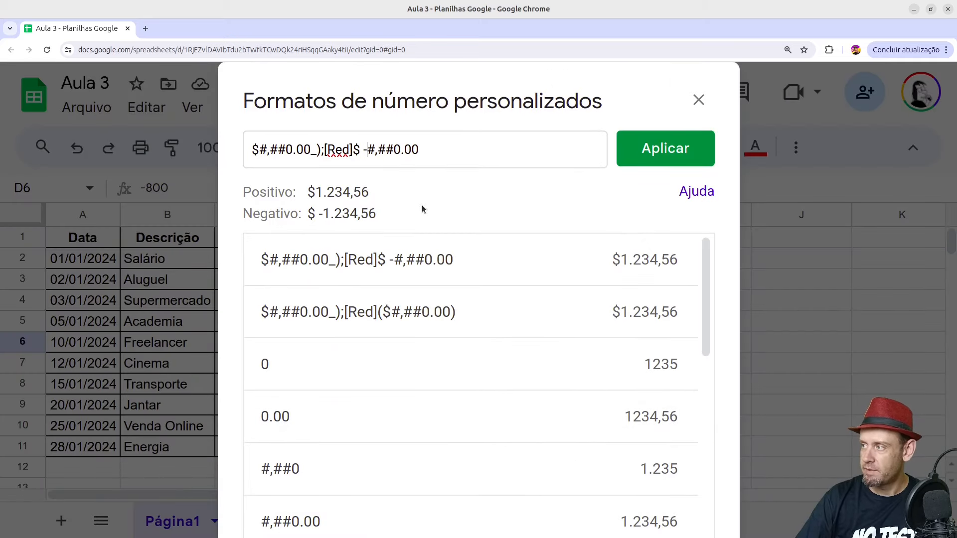
{"action": "key", "text": "BackSpace"}
{"action": "key", "text": "BackSpace"}
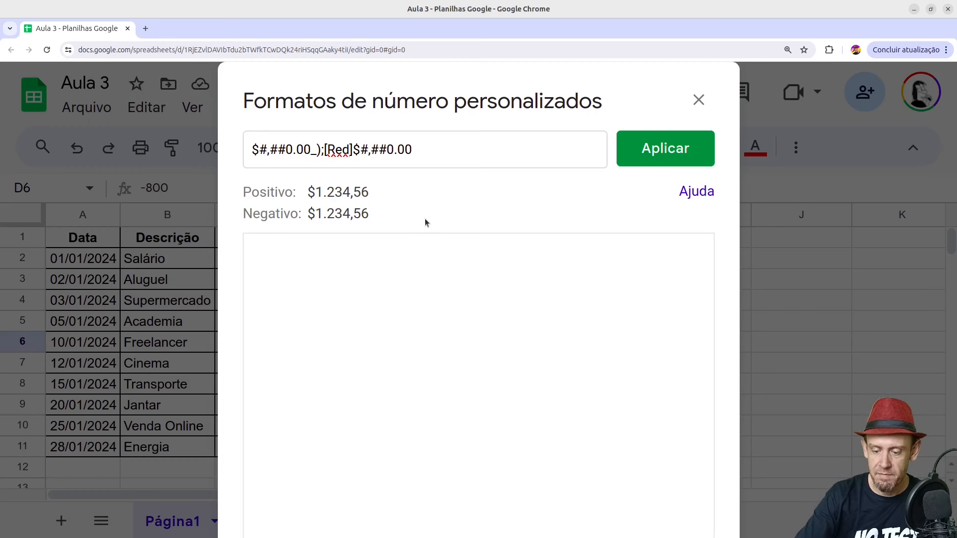
{"action": "type", "text": "-"}
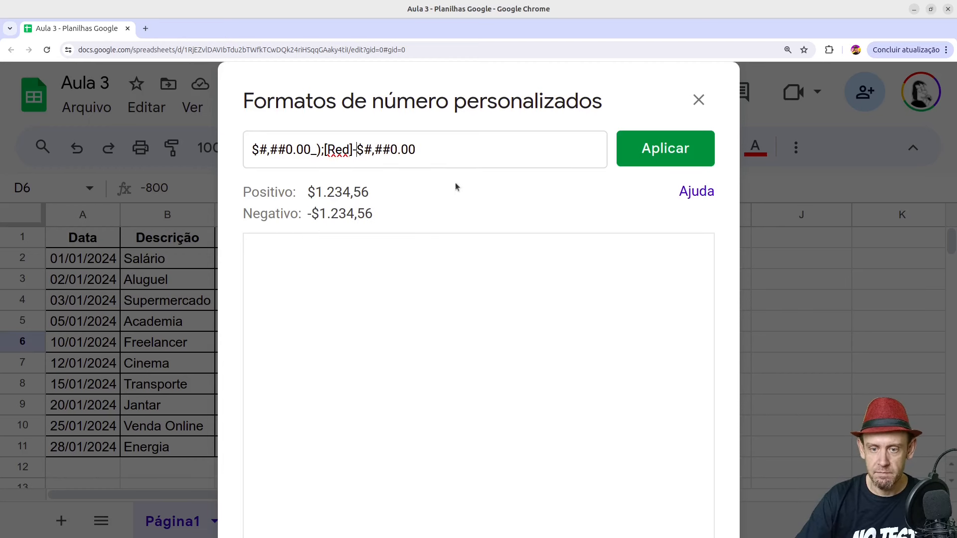
{"action": "left_click", "coordinate": [654, 159]}
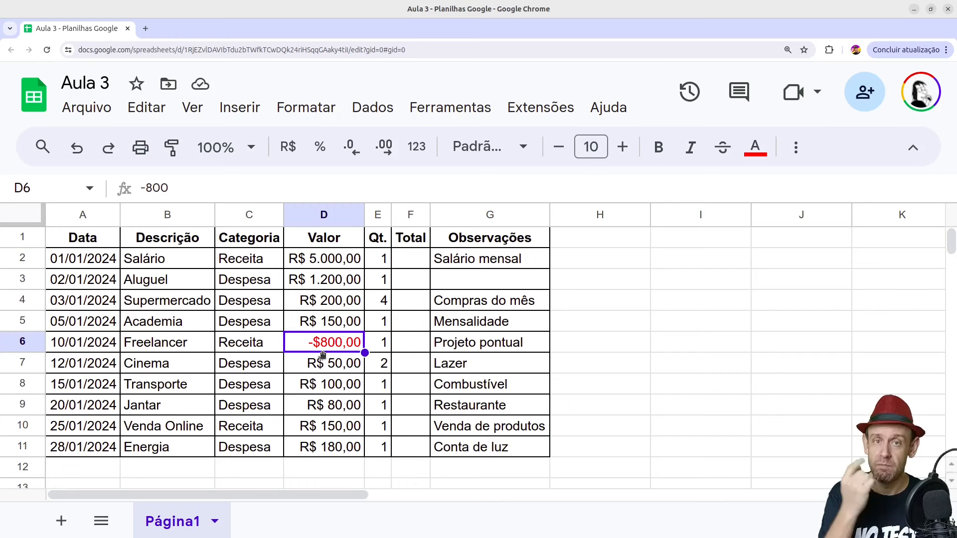
Add R before both currency symbols in D6's custom number format and apply R$#,##0.00_);[Red]-R$#,##0.00
{"action": "left_click", "coordinate": [286, 109]}
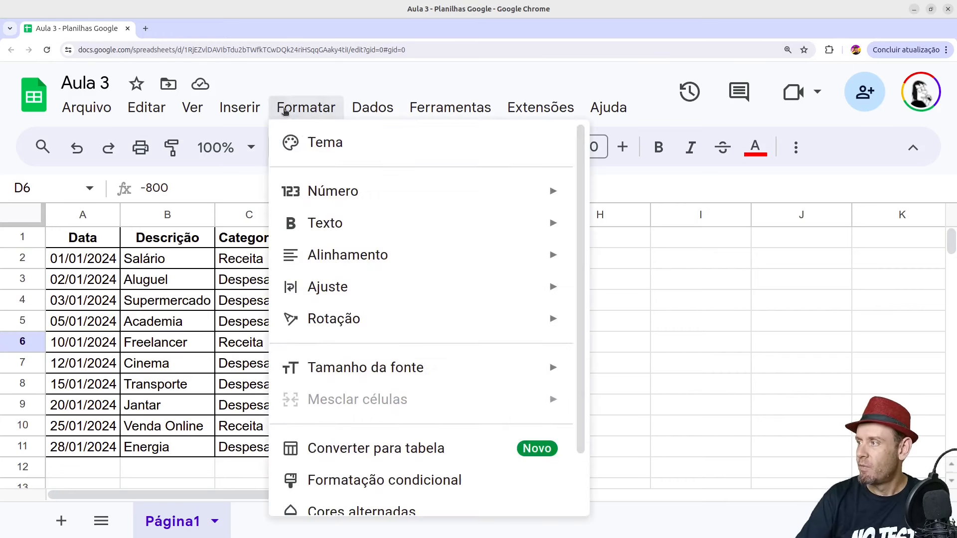
{"action": "mouse_move", "coordinate": [412, 207]}
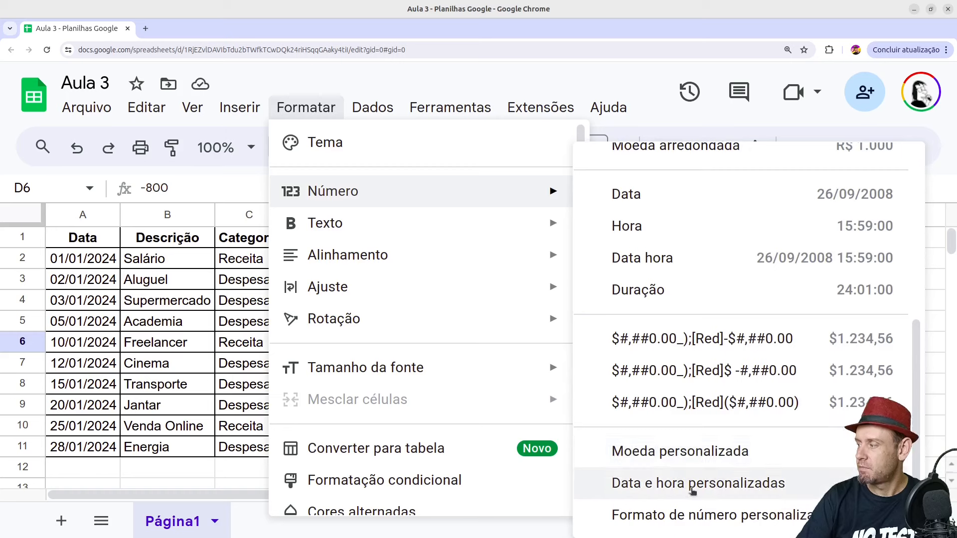
{"action": "left_click", "coordinate": [710, 516]}
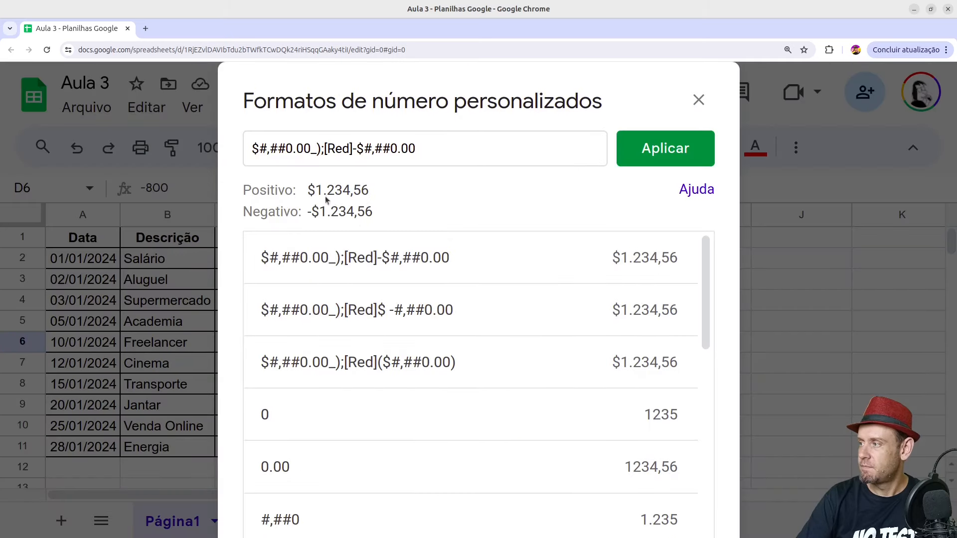
{"action": "left_click", "coordinate": [359, 148]}
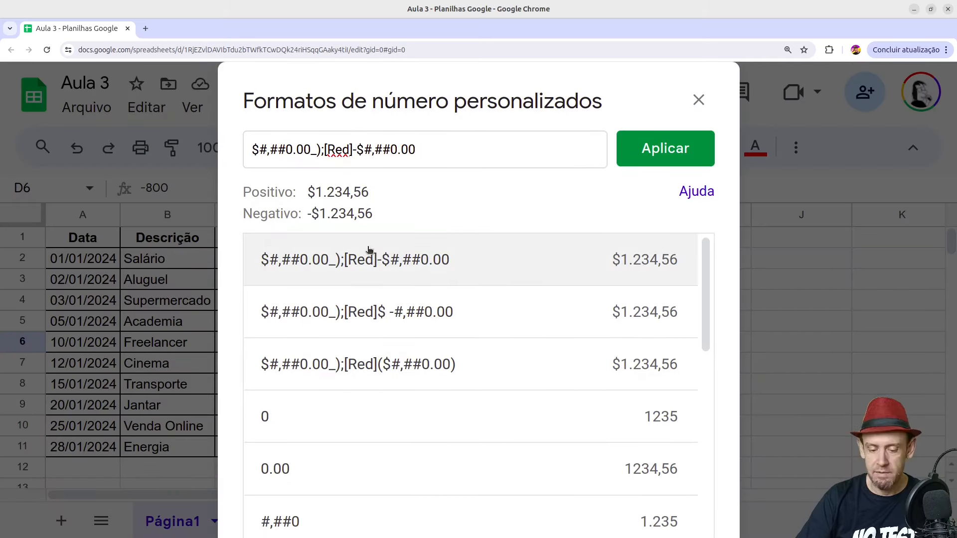
{"action": "type", "text": "Red]-"}
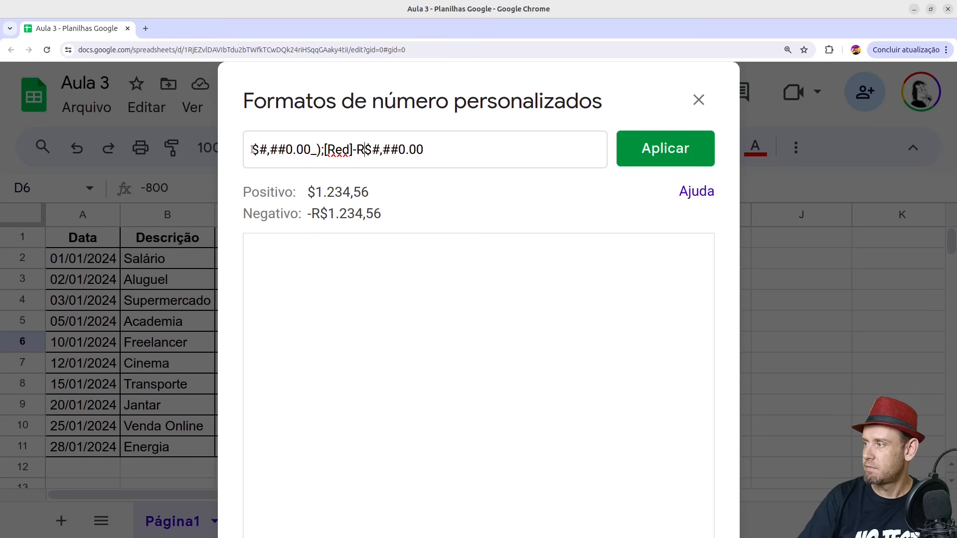
{"action": "type", "text": "R"}
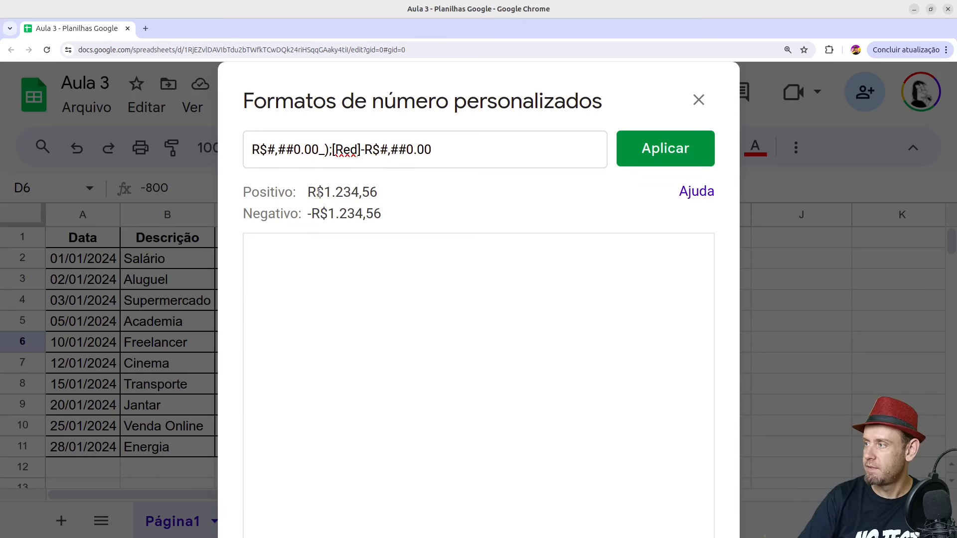
{"action": "left_click_drag", "start_coordinate": [309, 191], "coordinate": [393, 195]}
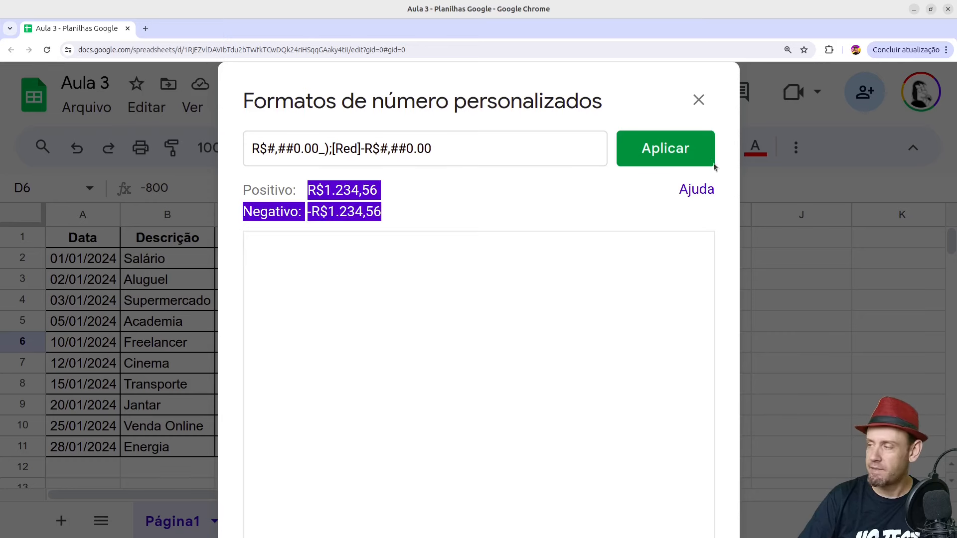
{"action": "left_click", "coordinate": [663, 150]}
{"action": "left_click", "coordinate": [386, 406]}
Change the Freelancer value in D6 to positive 800
{"action": "left_click", "coordinate": [334, 348]}
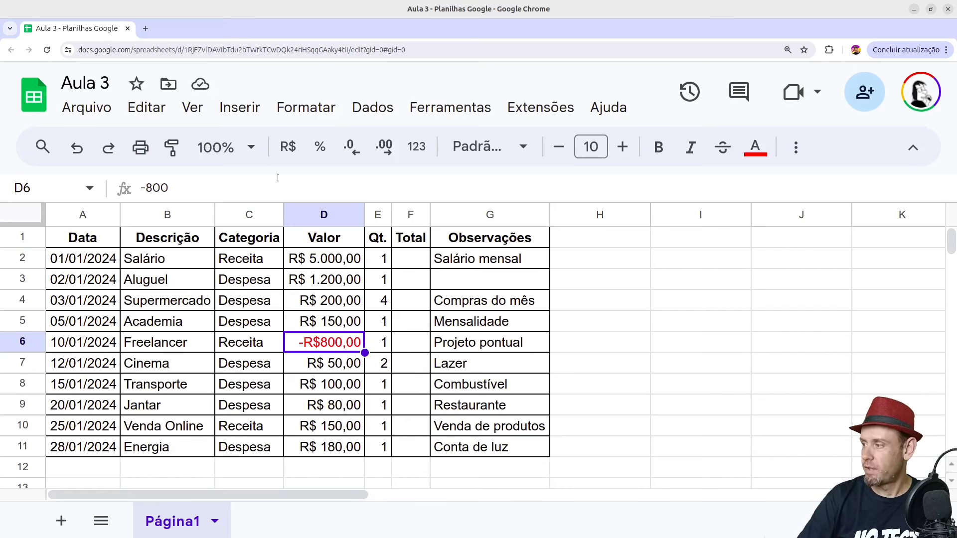
{"action": "left_click", "coordinate": [152, 193]}
{"action": "key", "text": "BackSpace"}
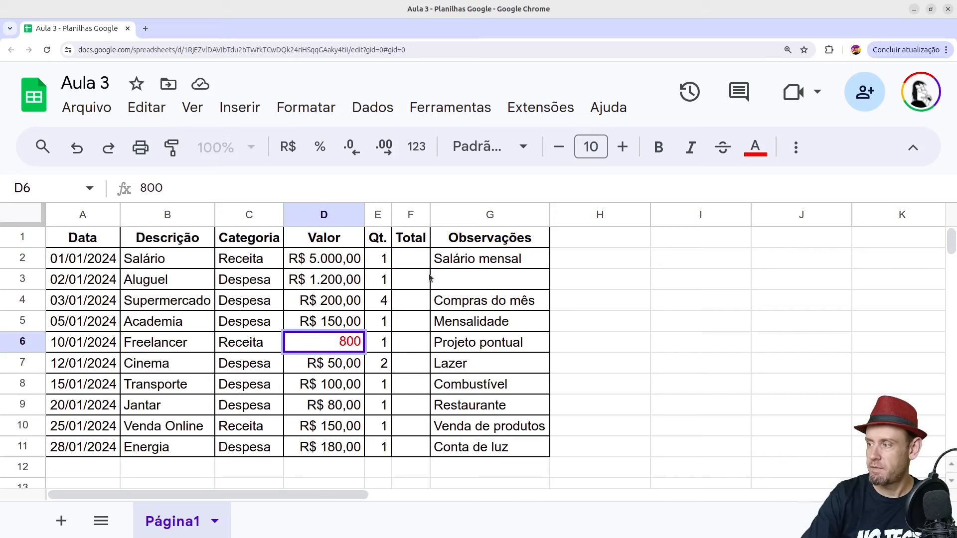
{"action": "key", "text": "Return"}
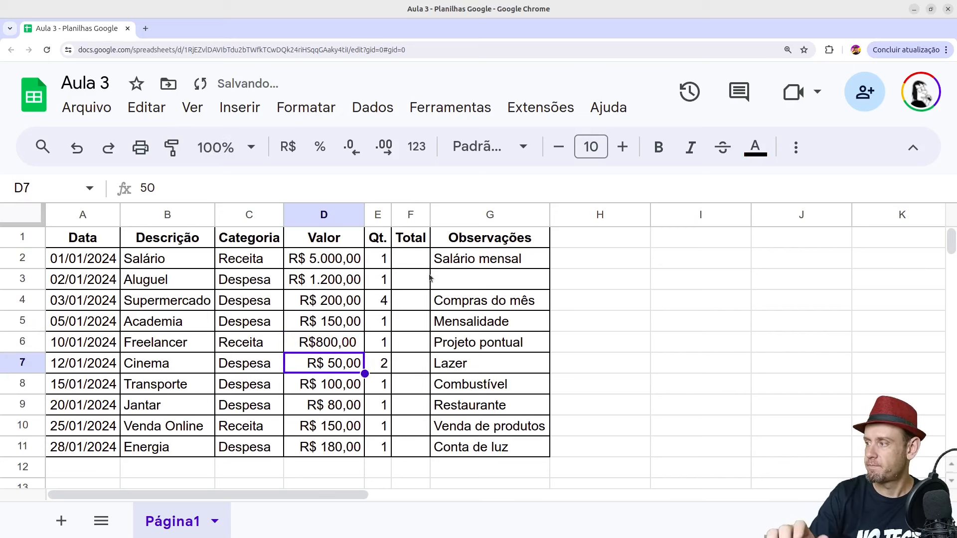
Make the Freelancer value in D6 negative again, entering -800
{"action": "left_click", "coordinate": [323, 345]}
{"action": "left_click", "coordinate": [141, 187]}
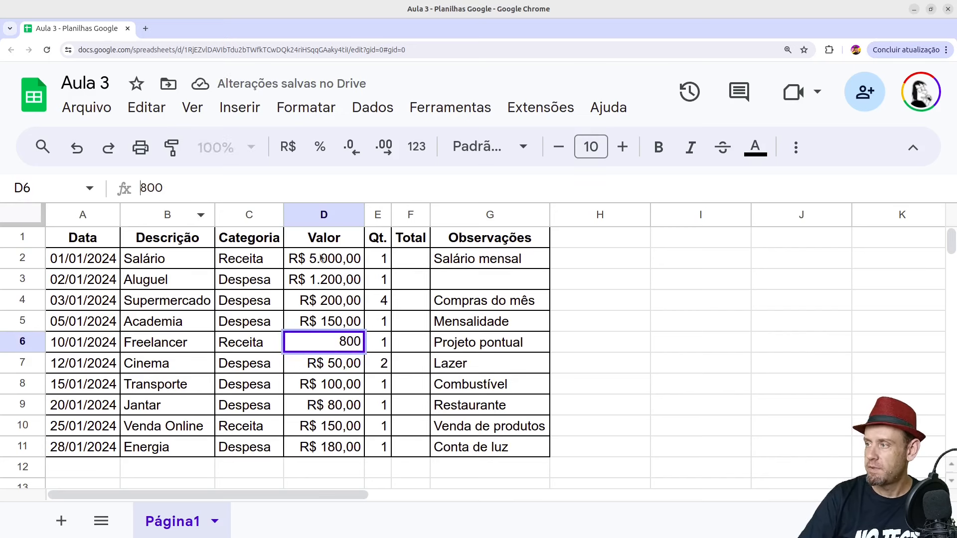
{"action": "type", "text": "-"}
{"action": "key", "text": "Return"}
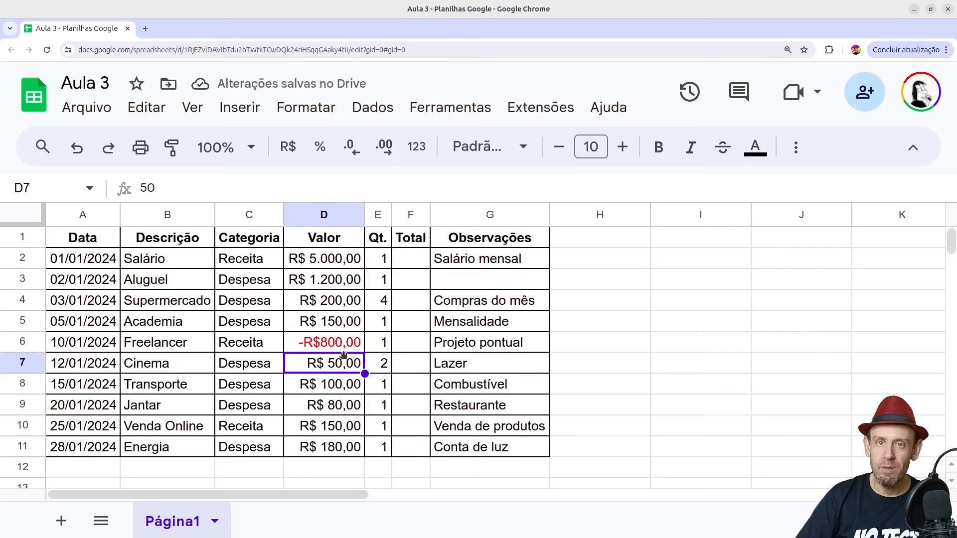
Replace the custom number format of the Freelancer value in D6 with the standard R$ currency format
{"action": "left_click", "coordinate": [335, 320]}
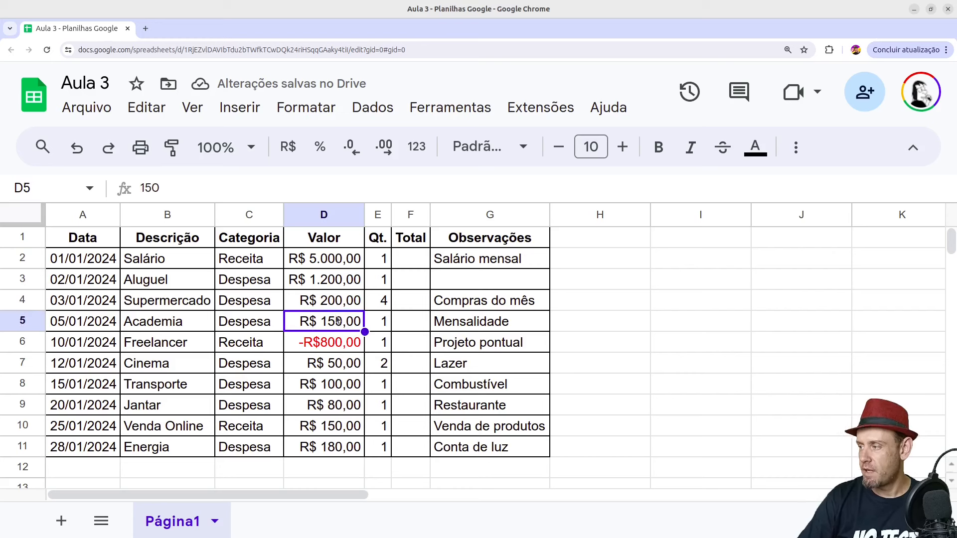
{"action": "left_click", "coordinate": [341, 299]}
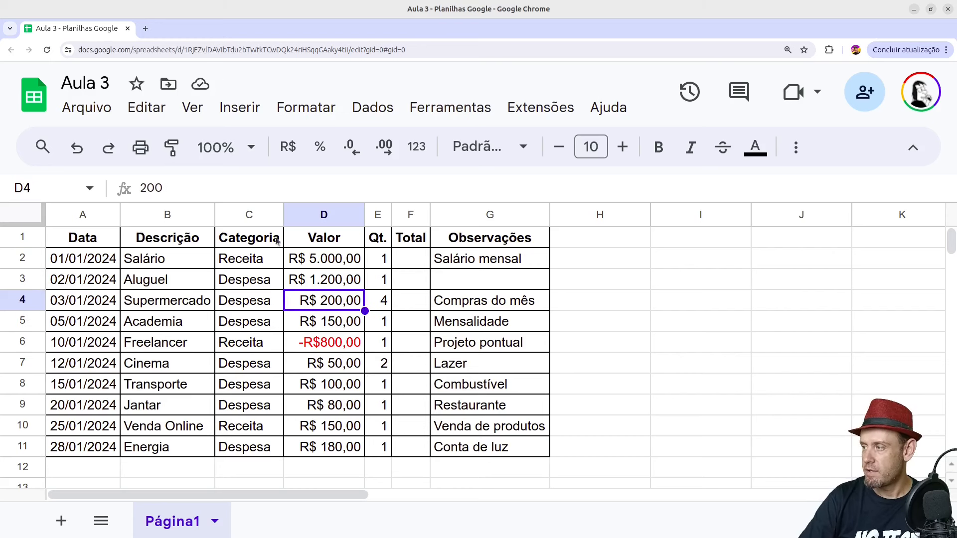
{"action": "left_click", "coordinate": [335, 347]}
{"action": "left_click", "coordinate": [288, 147]}
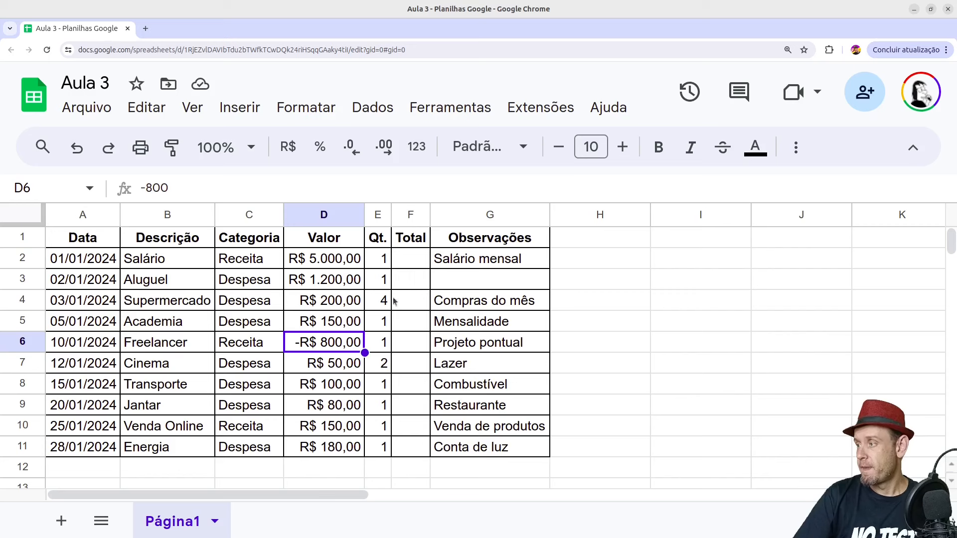
Start a single-colour conditional formatting rule for the amounts in D2:D11
{"action": "left_click_drag", "start_coordinate": [333, 260], "coordinate": [356, 450]}
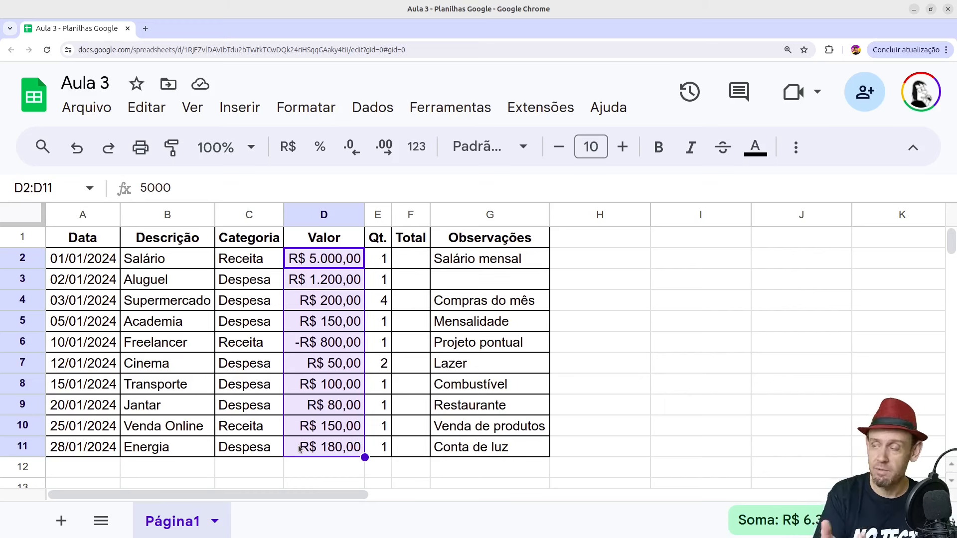
{"action": "left_click", "coordinate": [319, 113]}
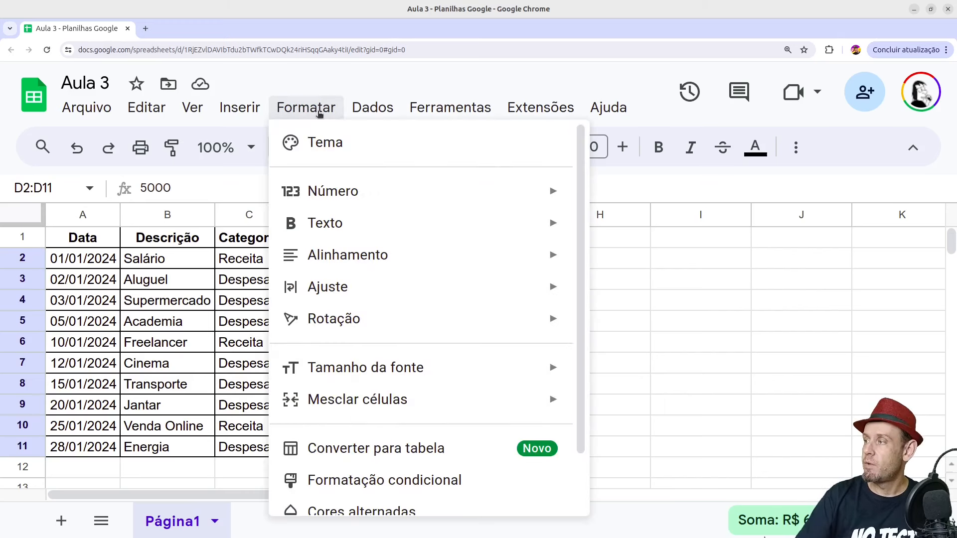
{"action": "scroll", "coordinate": [373, 316], "scroll_direction": "down", "scroll_amount": 2}
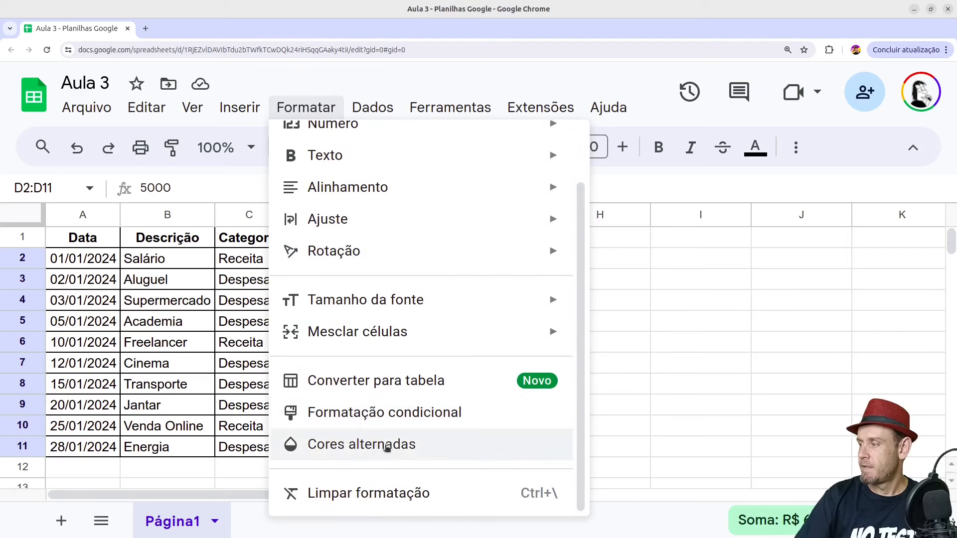
{"action": "left_click", "coordinate": [366, 422]}
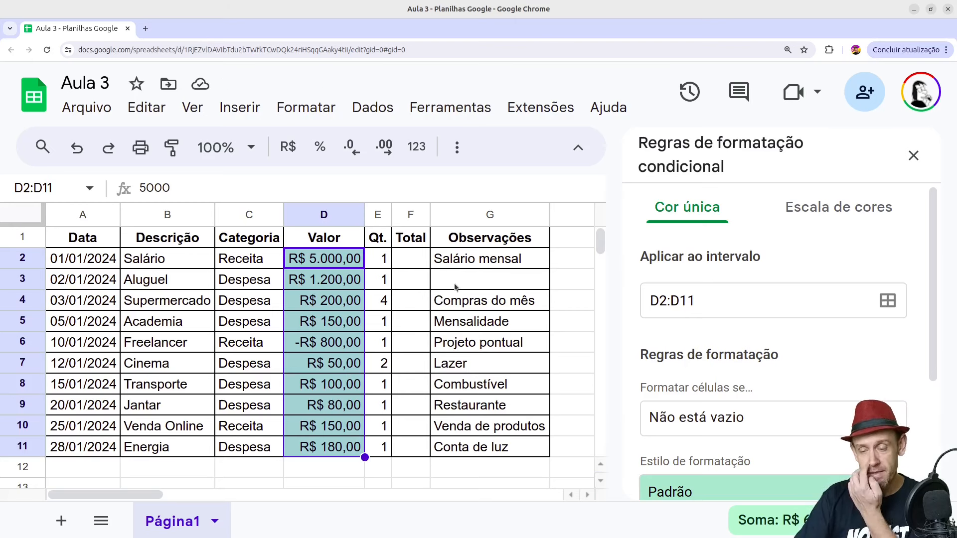
{"action": "key", "text": "ctrl+minus"}
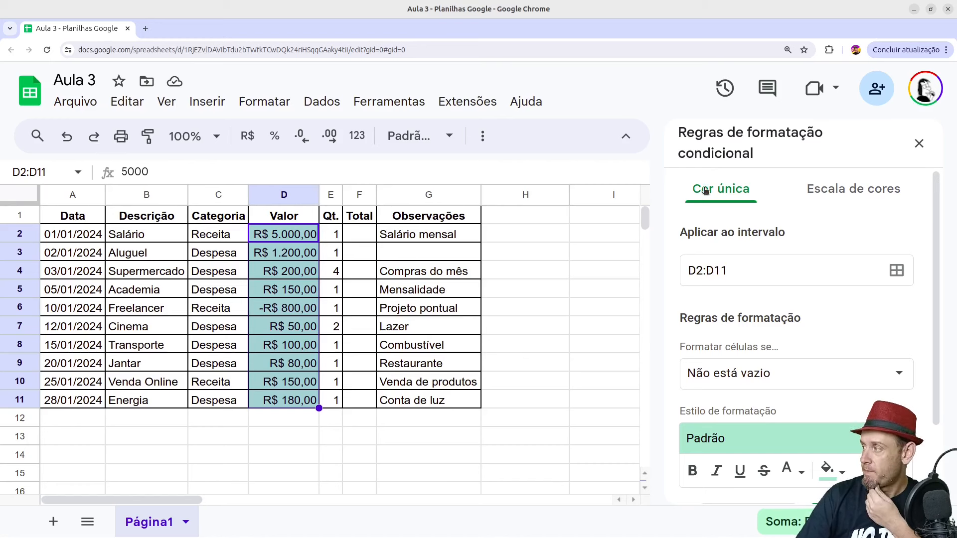
{"action": "left_click", "coordinate": [817, 194]}
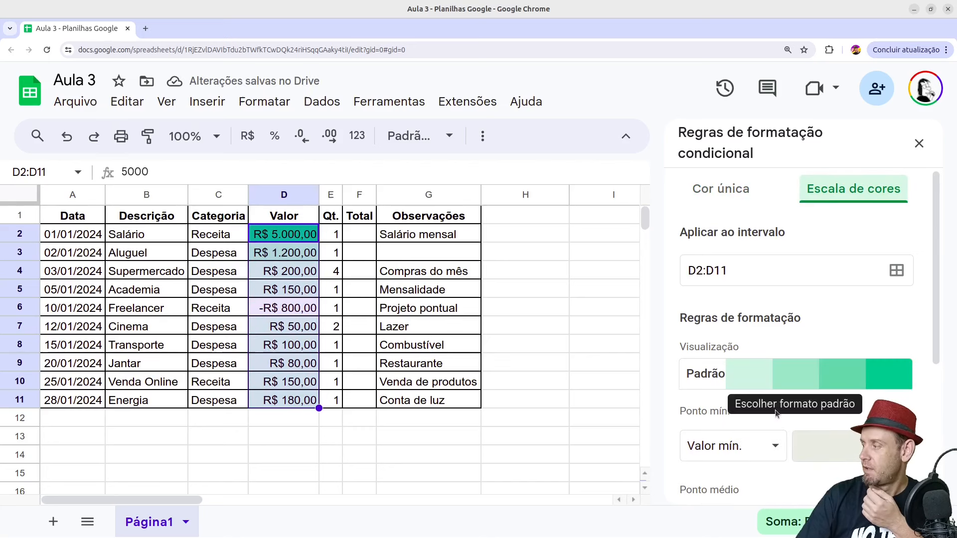
{"action": "left_click", "coordinate": [720, 192]}
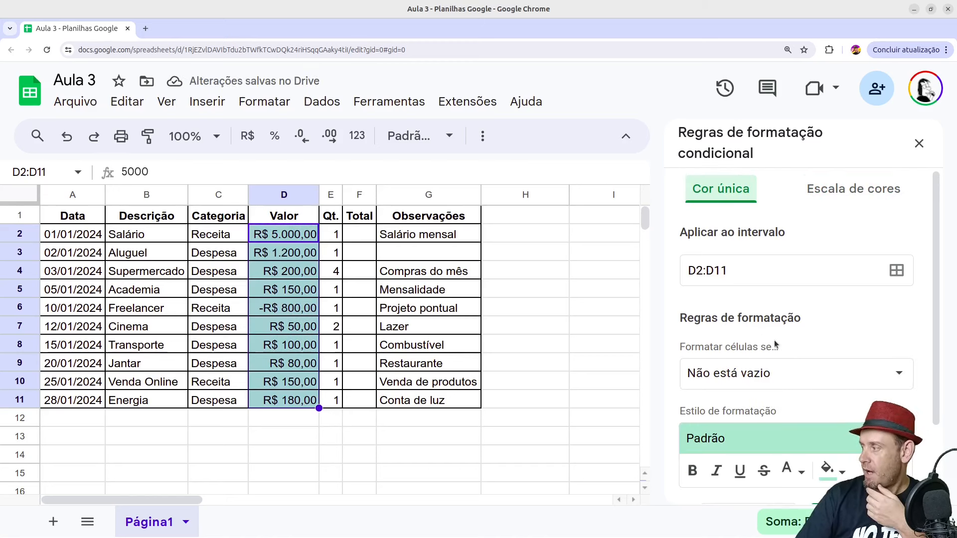
Set the rule's condition to Menor que (less than) with the value 100
{"action": "scroll", "coordinate": [773, 340], "scroll_direction": "down", "scroll_amount": 2}
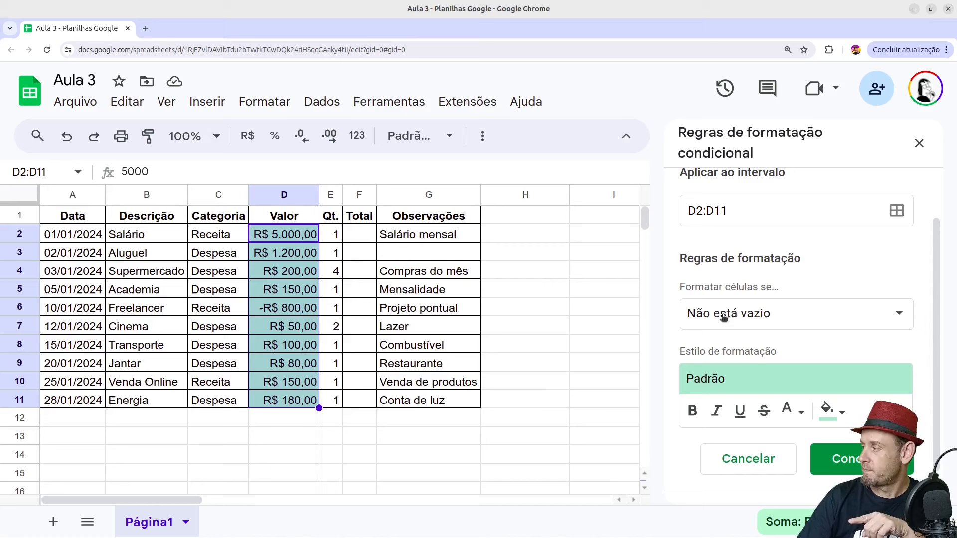
{"action": "left_click", "coordinate": [760, 314]}
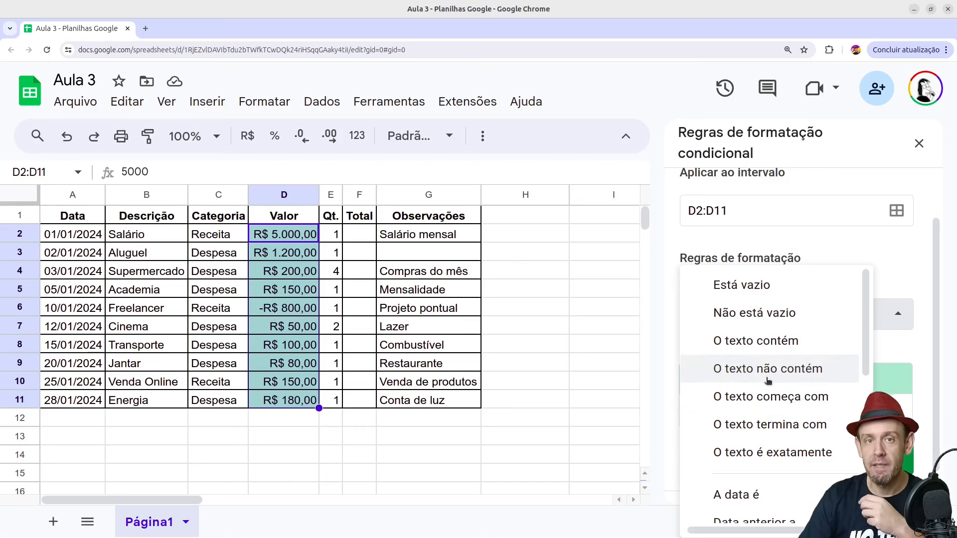
{"action": "scroll", "coordinate": [768, 379], "scroll_direction": "down", "scroll_amount": 3}
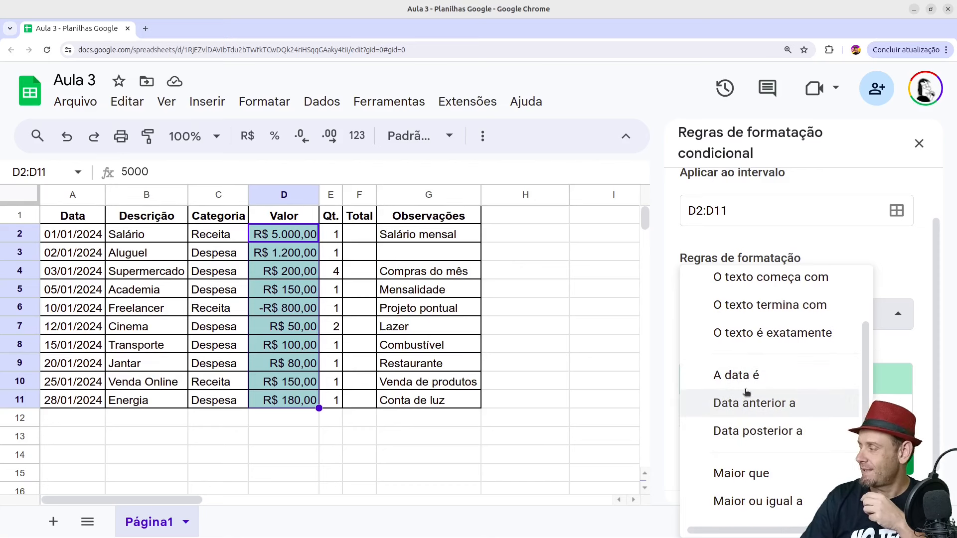
{"action": "scroll", "coordinate": [746, 392], "scroll_direction": "down", "scroll_amount": 3}
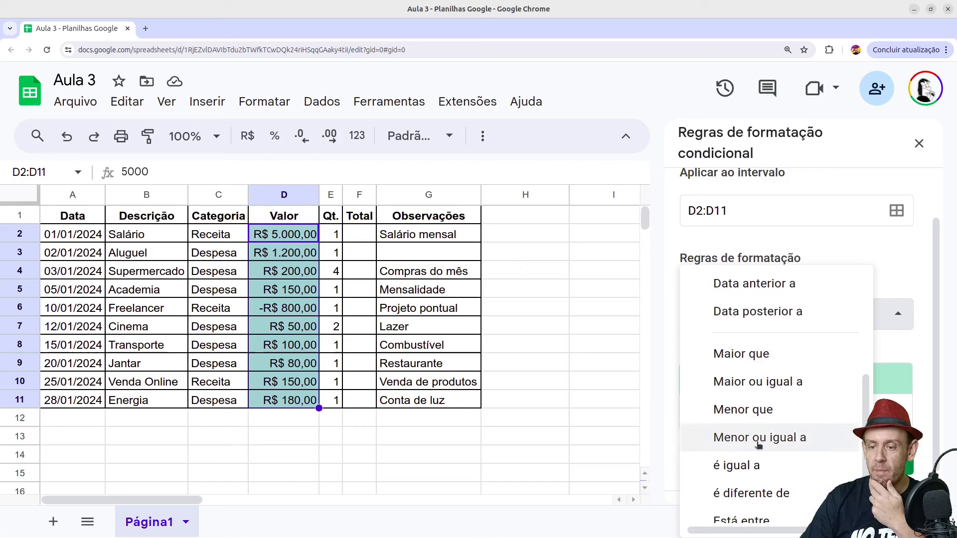
{"action": "scroll", "coordinate": [757, 446], "scroll_direction": "down", "scroll_amount": 2}
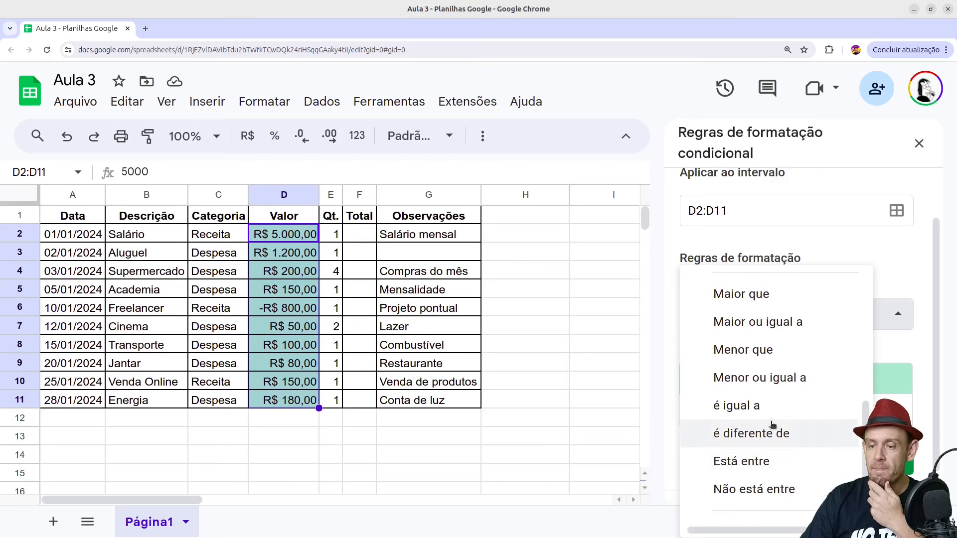
{"action": "left_click", "coordinate": [761, 351]}
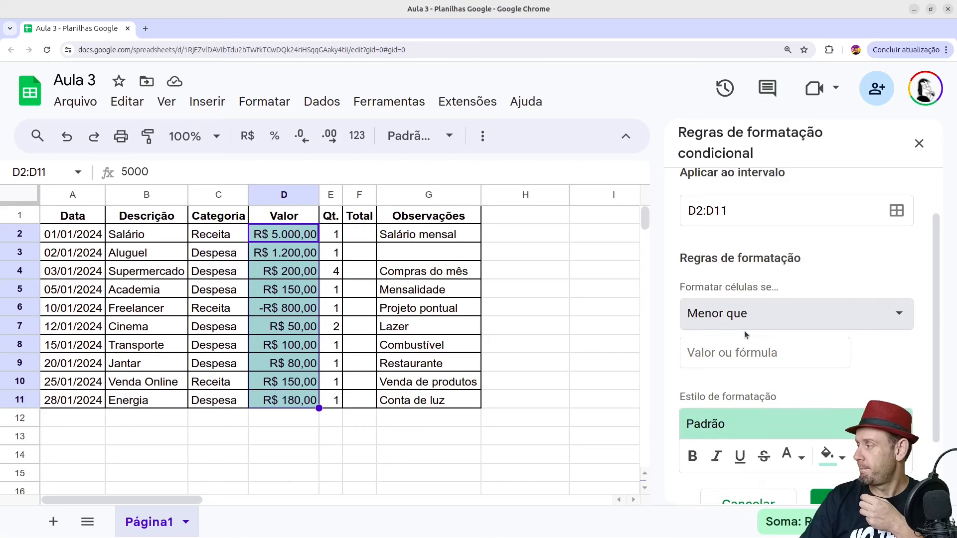
{"action": "left_click", "coordinate": [704, 362]}
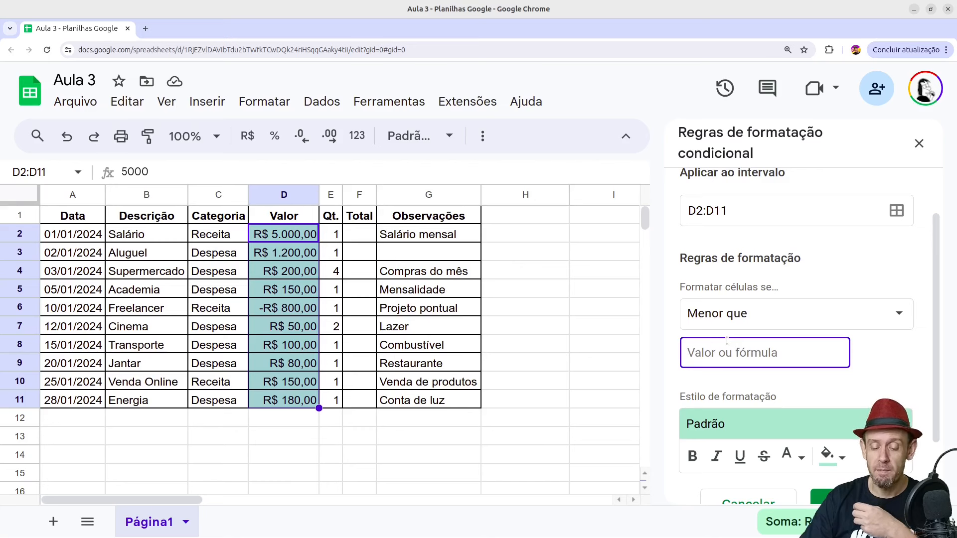
{"action": "type", "text": "100"}
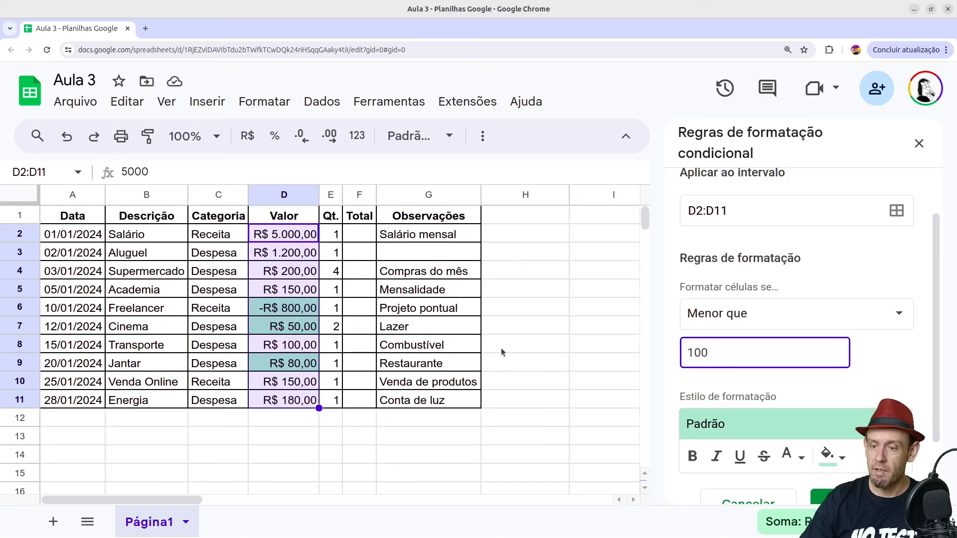
Change the comparison value of the Menor que rule to 0
{"action": "left_click_drag", "start_coordinate": [738, 352], "coordinate": [669, 351]}
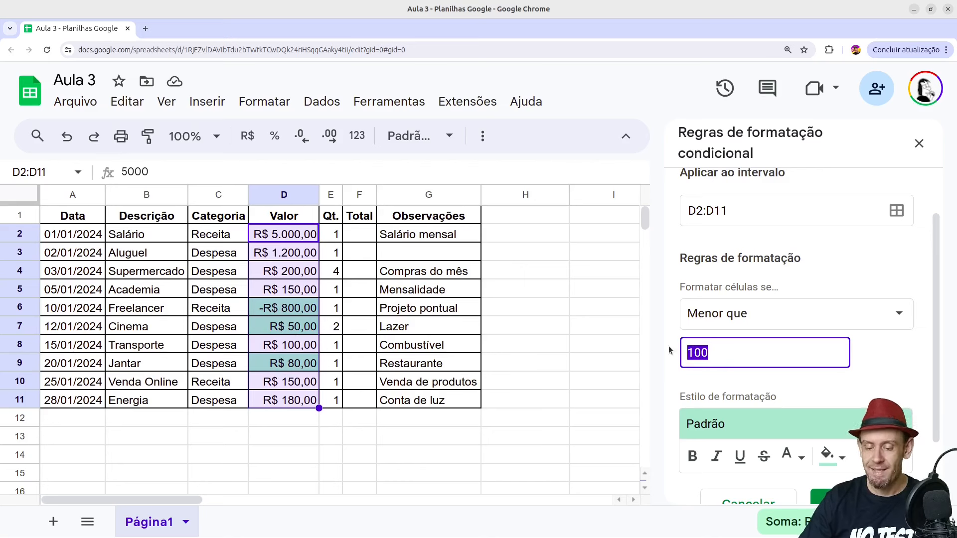
{"action": "type", "text": "0"}
{"action": "left_click", "coordinate": [513, 349]}
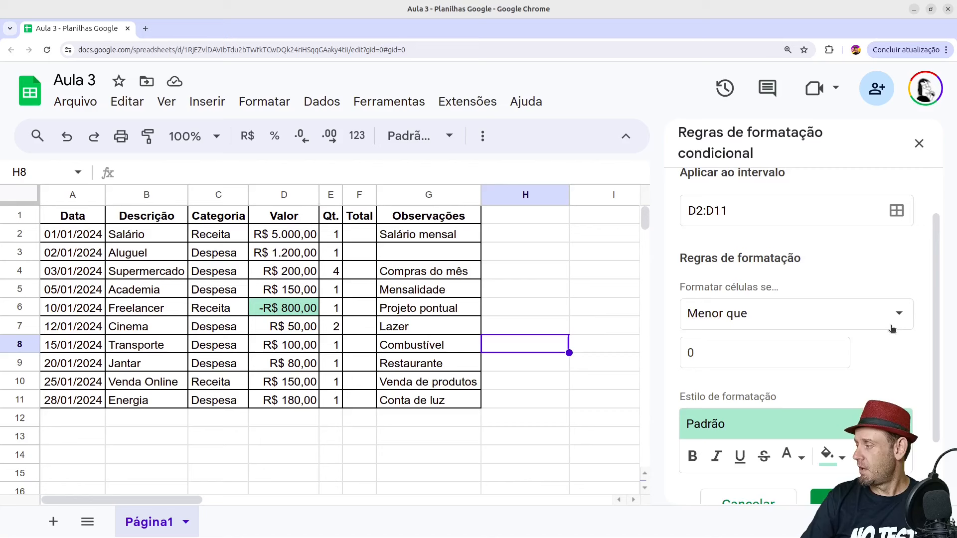
Try bold, italic and strikethrough in the rule's formatting style, turning each one off again
{"action": "scroll", "coordinate": [882, 329], "scroll_direction": "down", "scroll_amount": 1}
{"action": "scroll", "coordinate": [847, 326], "scroll_direction": "down", "scroll_amount": 1}
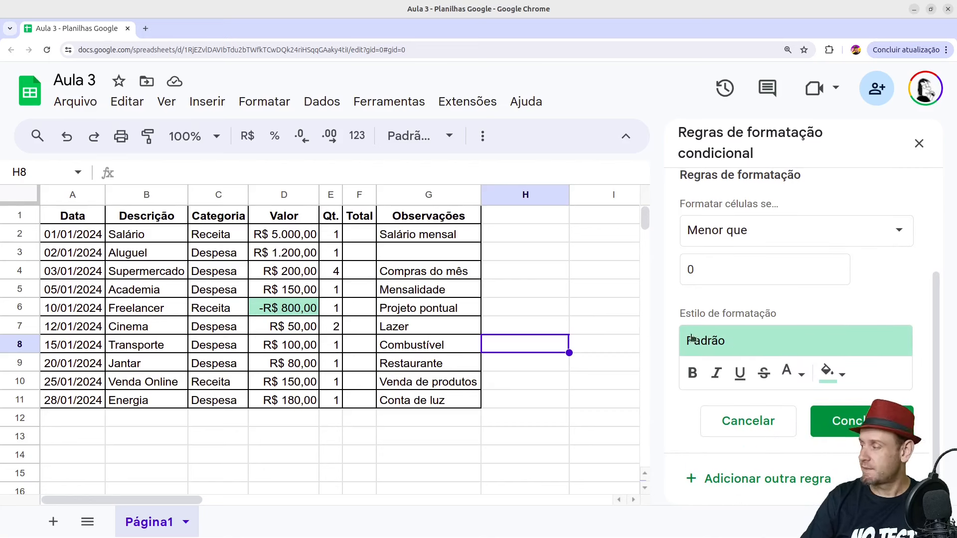
{"action": "left_click", "coordinate": [700, 369]}
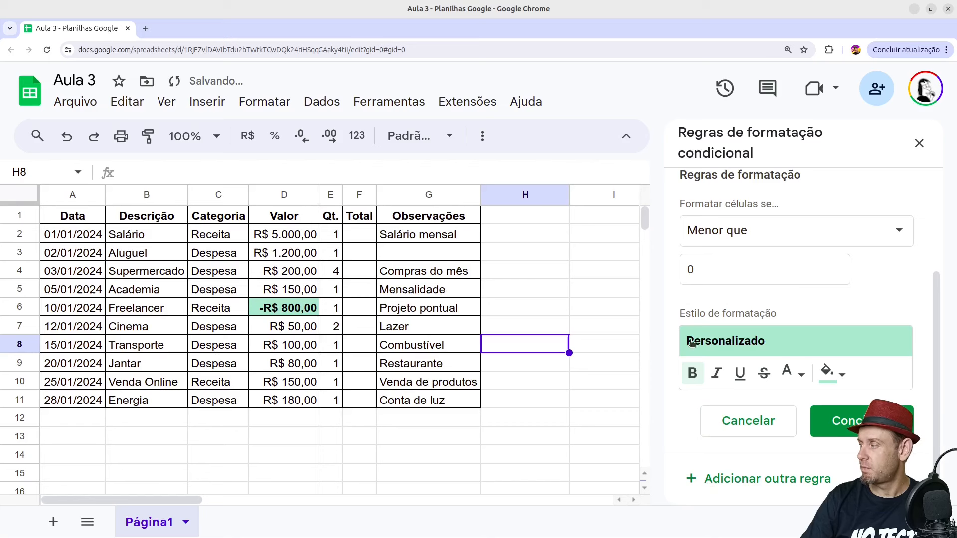
{"action": "left_click", "coordinate": [696, 372]}
{"action": "left_click", "coordinate": [716, 375]}
{"action": "left_click", "coordinate": [716, 375]}
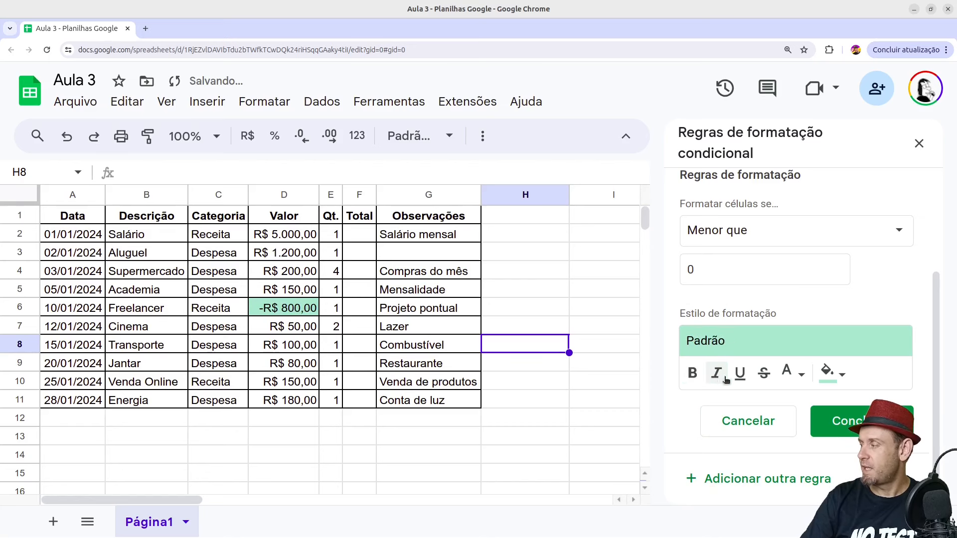
{"action": "left_click", "coordinate": [761, 374]}
{"action": "left_click", "coordinate": [761, 374]}
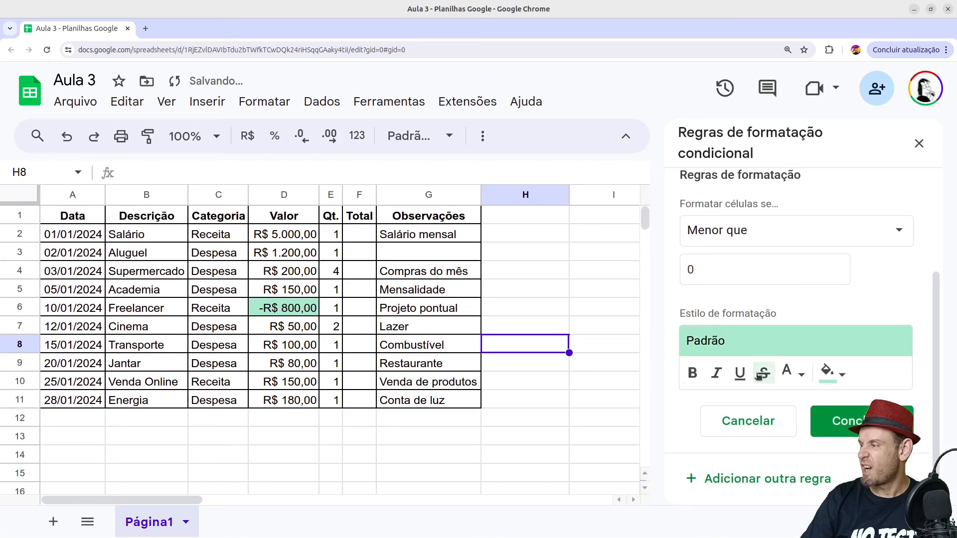
{"action": "left_click", "coordinate": [795, 377]}
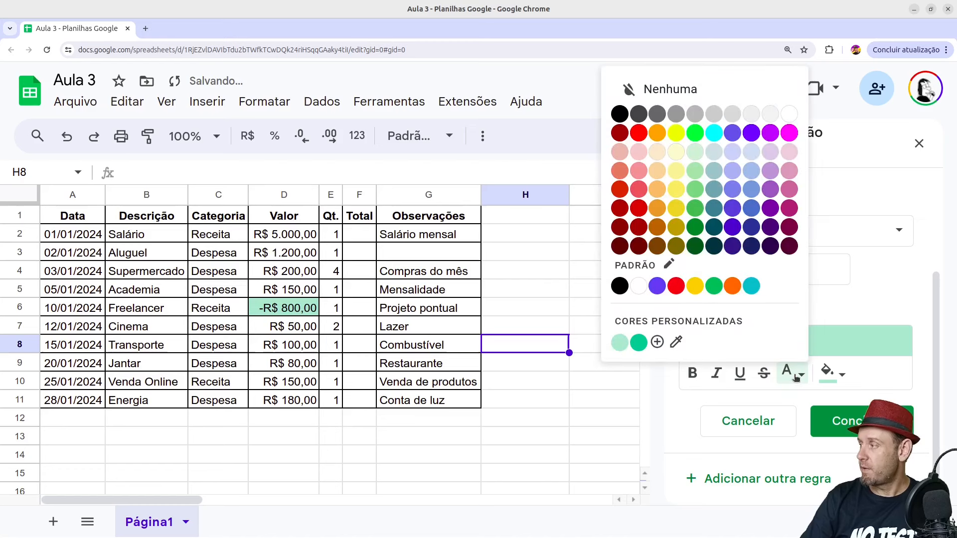
{"action": "left_click", "coordinate": [858, 306]}
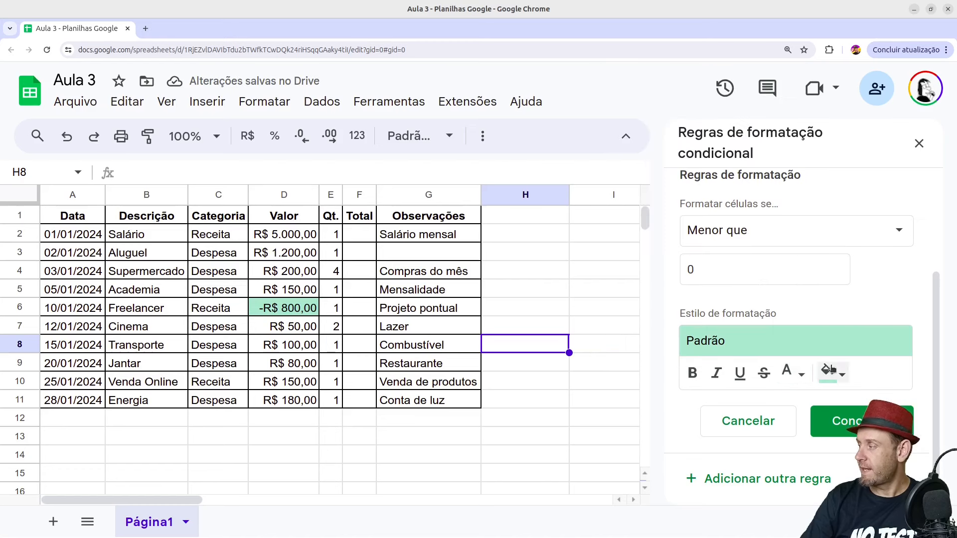
Give the less-than-0 rule the preset style with red text and no fill, and save the rule
{"action": "left_click", "coordinate": [750, 343]}
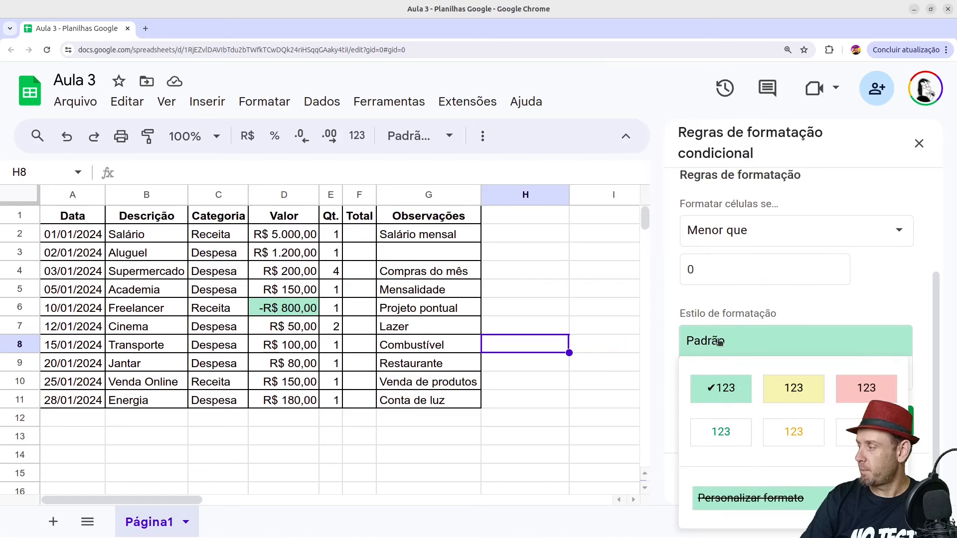
{"action": "left_click", "coordinate": [859, 388]}
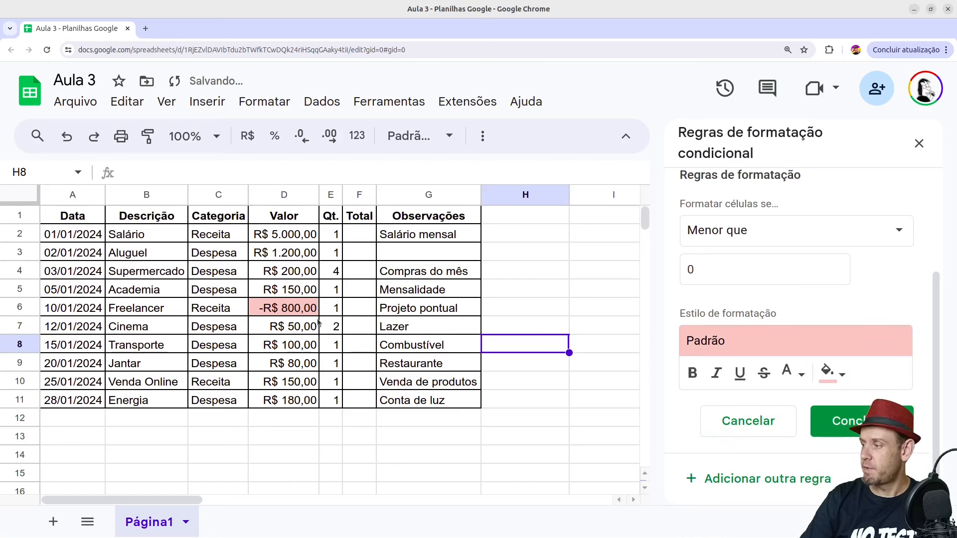
{"action": "left_click", "coordinate": [852, 345]}
{"action": "left_click", "coordinate": [859, 432]}
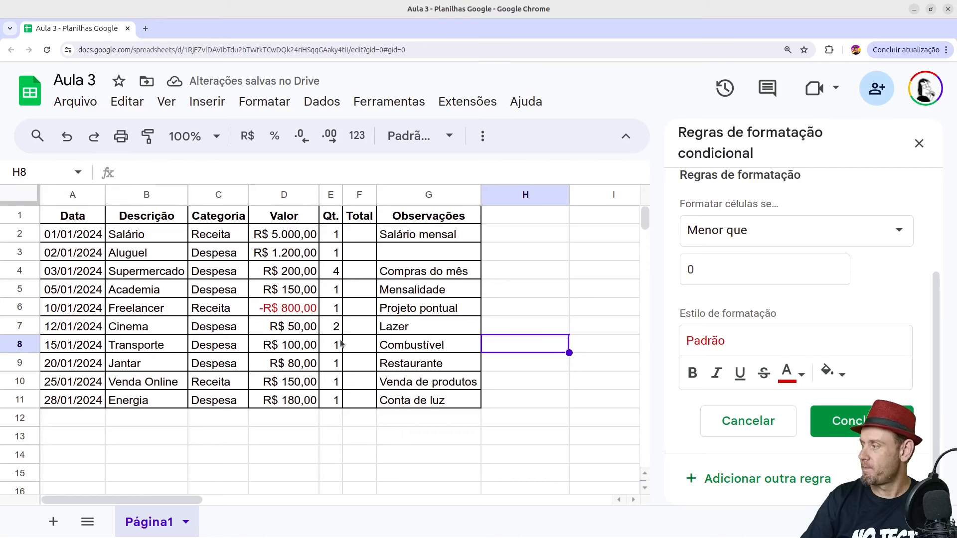
{"action": "left_click", "coordinate": [831, 421]}
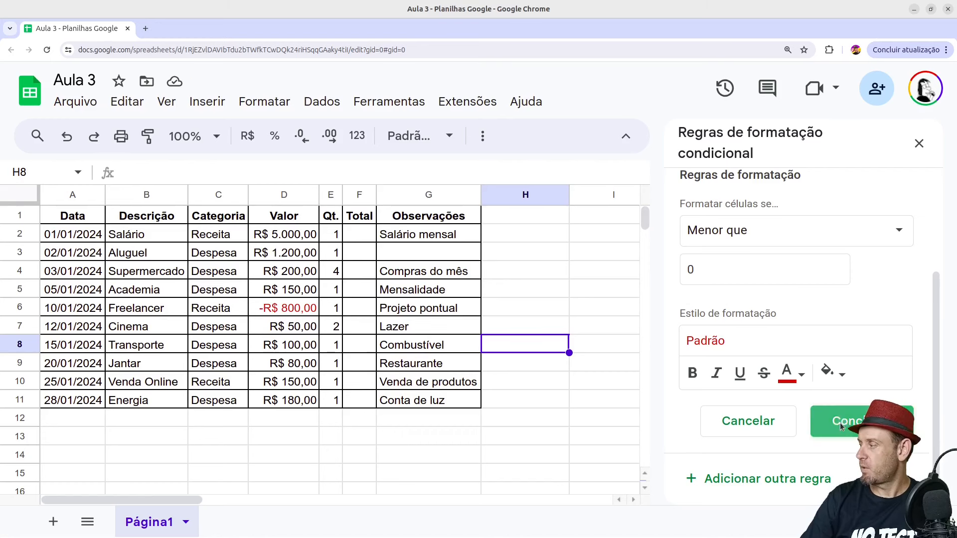
Test the rule by setting the Transporte value in D8 to -100 and back to 100
{"action": "left_click", "coordinate": [299, 344]}
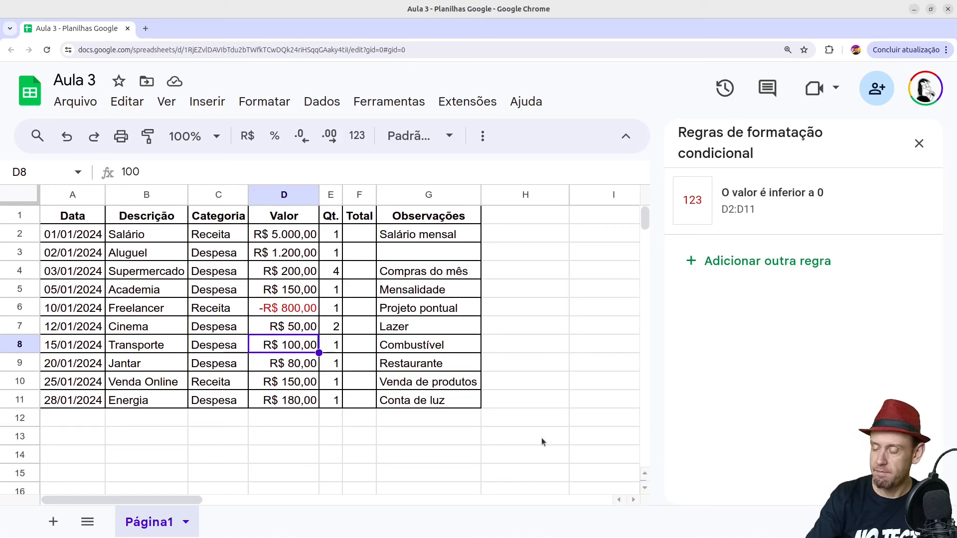
{"action": "type", "text": "-R$ 100"}
{"action": "key", "text": "Return"}
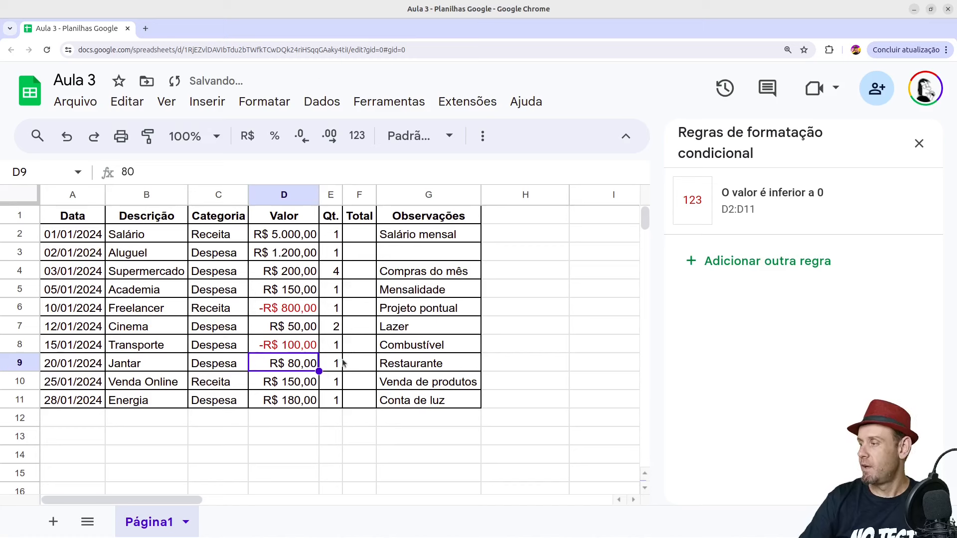
{"action": "left_click", "coordinate": [295, 350]}
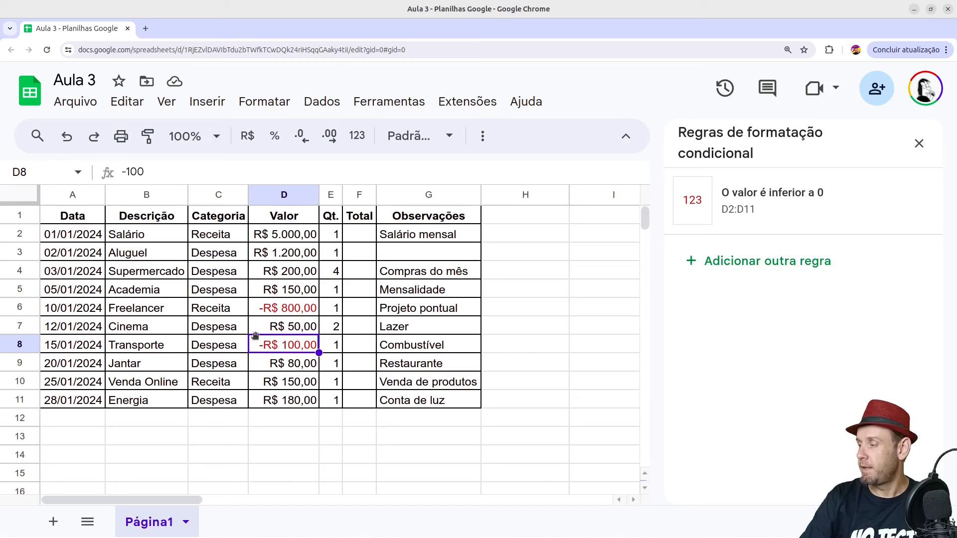
{"action": "type", "text": "100"}
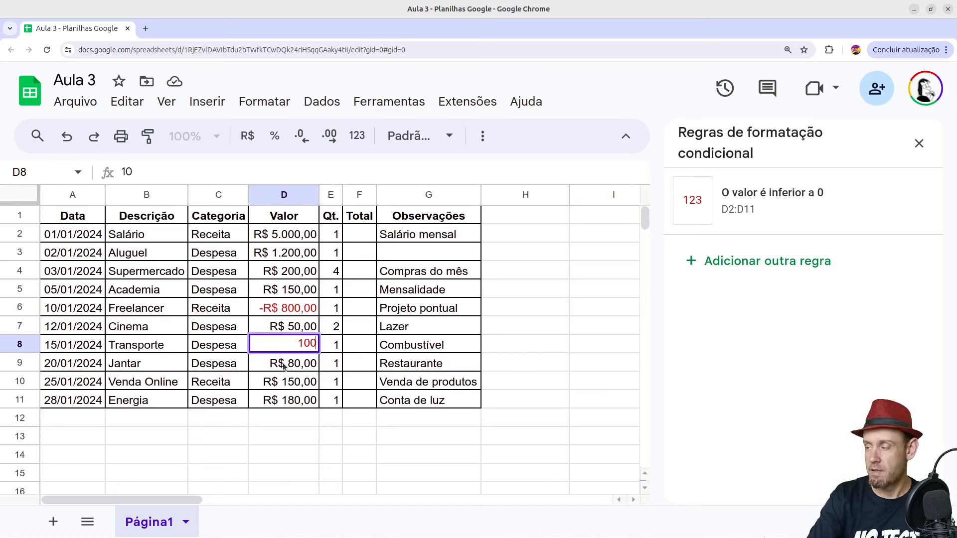
{"action": "key", "text": "Return"}
Set the Freelancer value in D6 to positive 800
{"action": "left_click", "coordinate": [270, 311]}
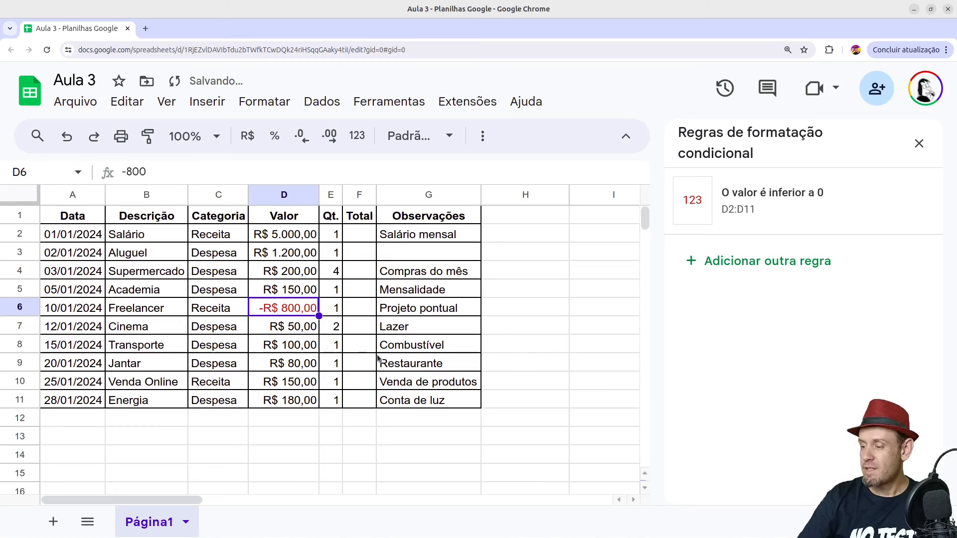
{"action": "type", "text": "800"}
{"action": "key", "text": "Return"}
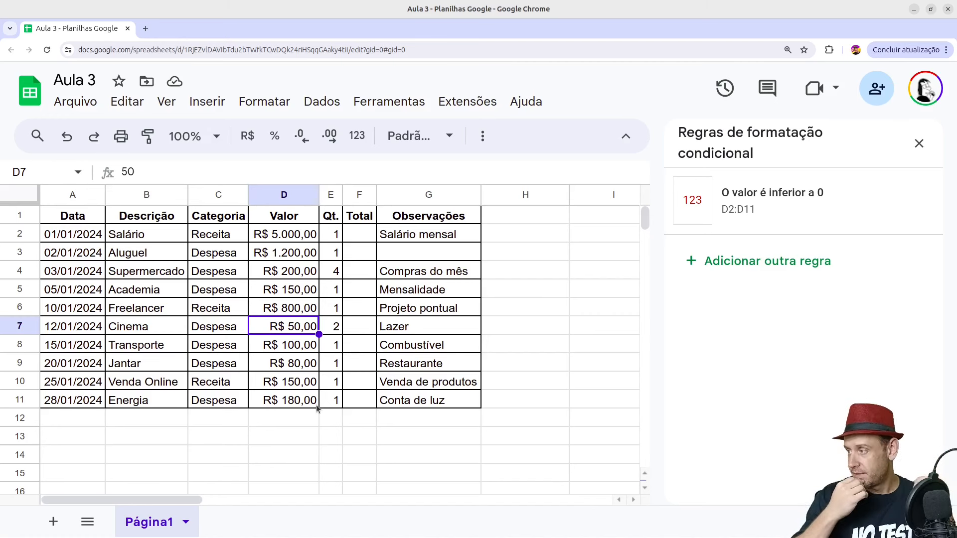
{"action": "left_click", "coordinate": [338, 273]}
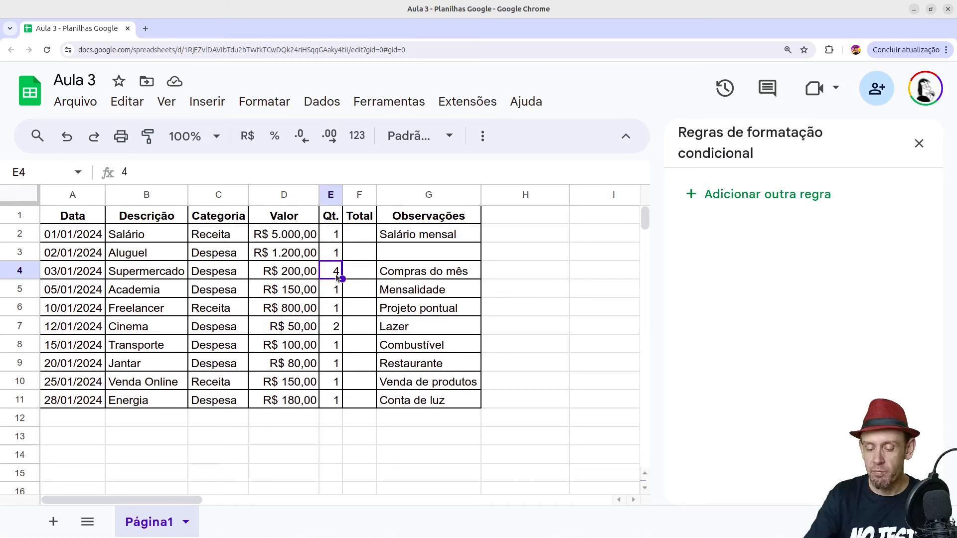
{"action": "type", "text": "962364782364812641"}
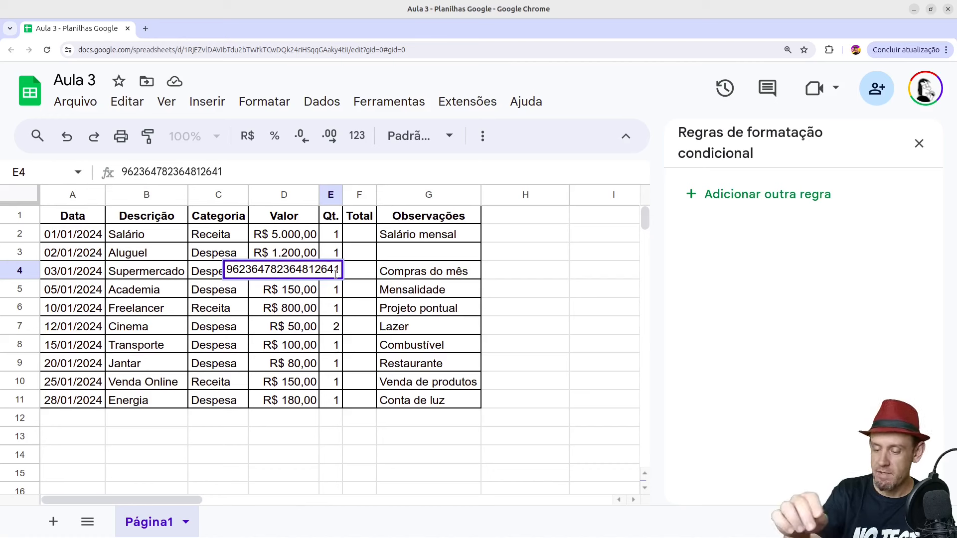
{"action": "key", "text": "Return"}
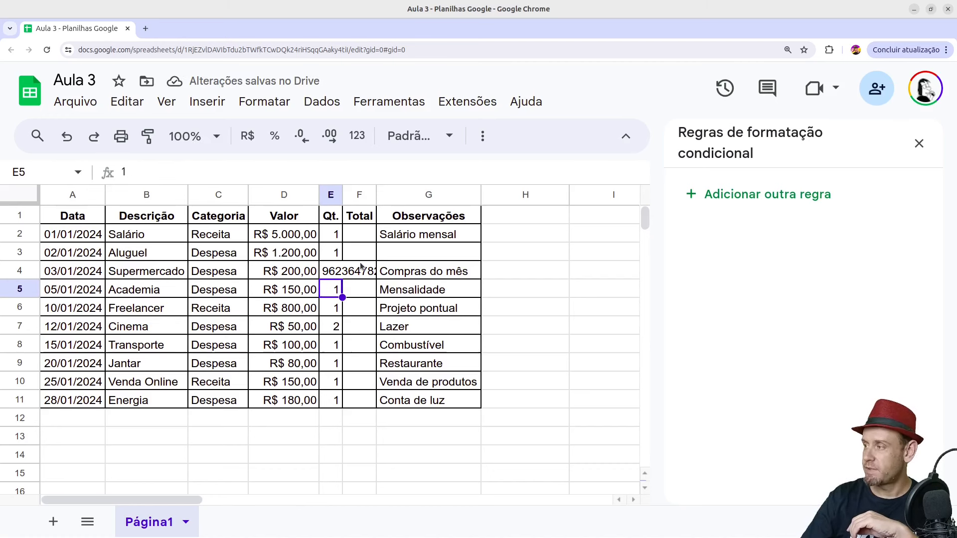
{"action": "left_click", "coordinate": [334, 273]}
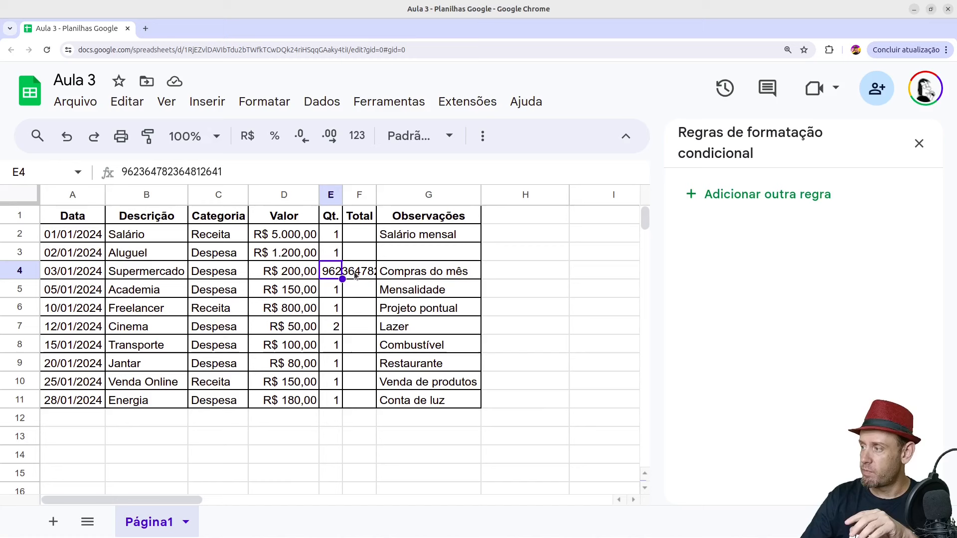
{"action": "key", "text": "Right"}
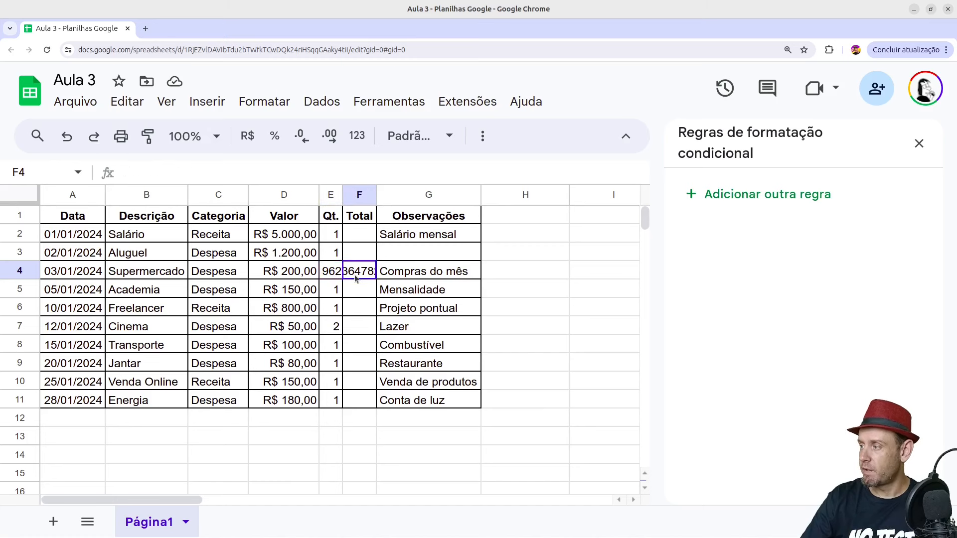
{"action": "type", "text": "32423"}
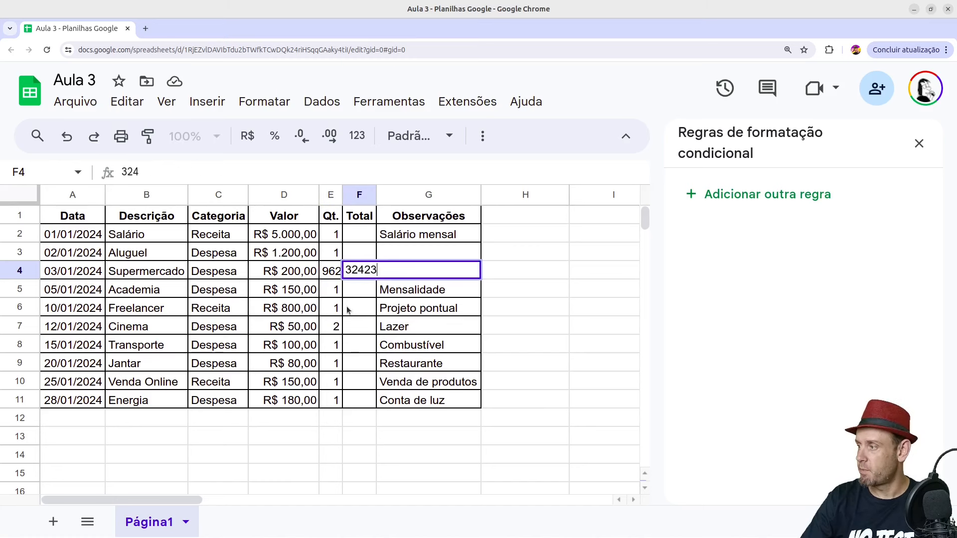
{"action": "key", "text": "Return"}
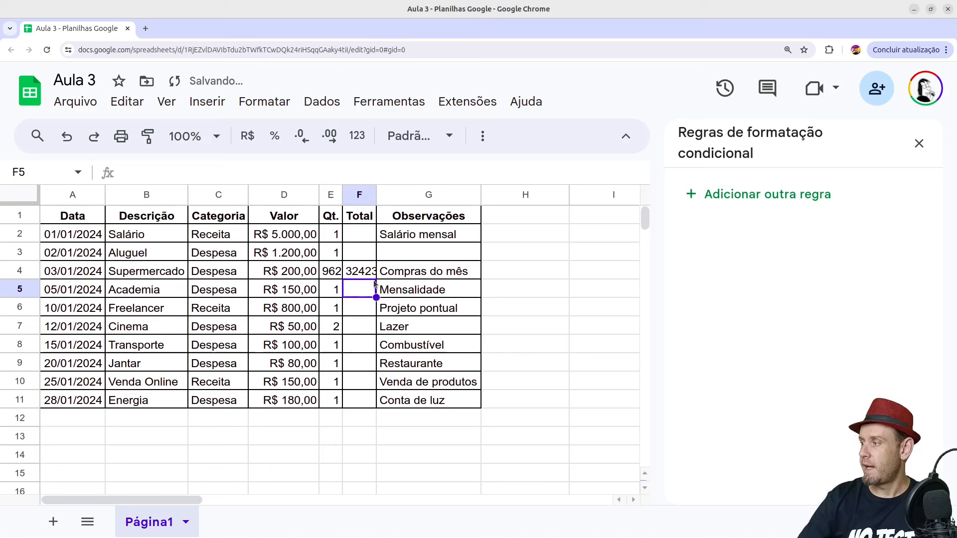
Examine E4's full content against the part of the number that fits in the cell
{"action": "left_click", "coordinate": [328, 272]}
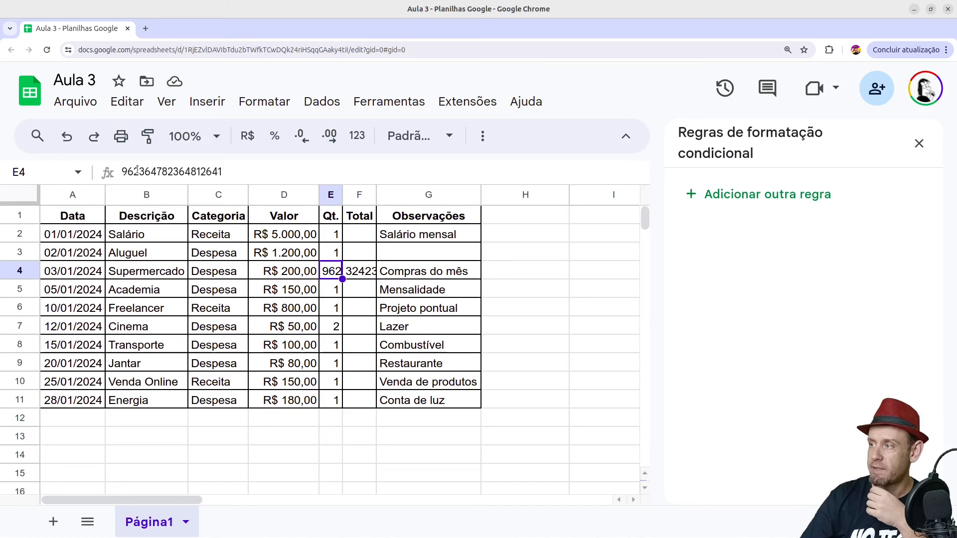
{"action": "left_click_drag", "start_coordinate": [137, 171], "coordinate": [275, 195]}
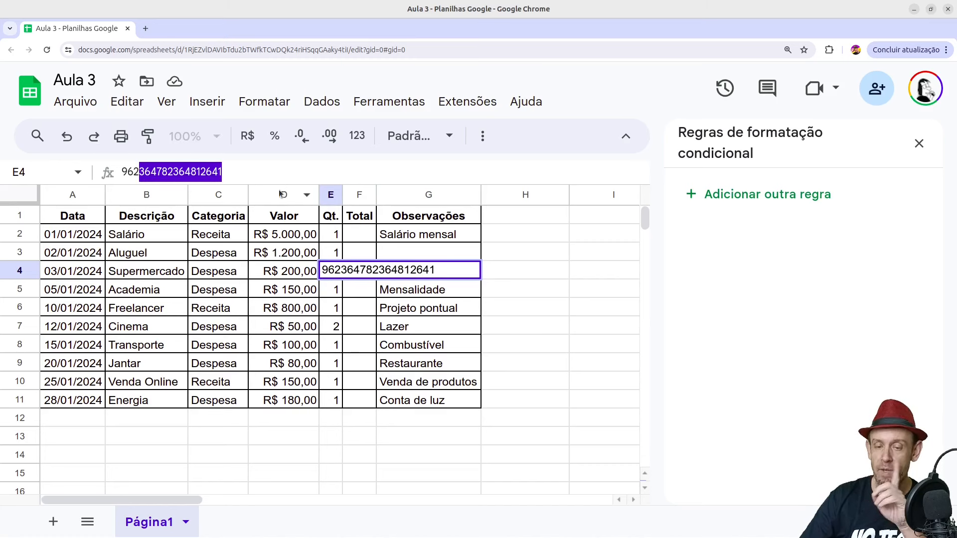
{"action": "key", "text": "Return"}
{"action": "key", "text": "Up"}
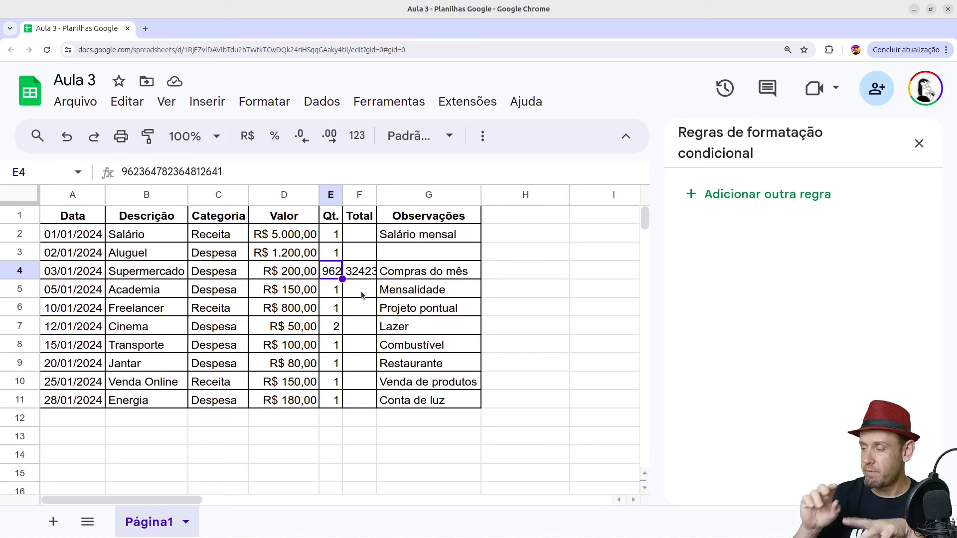
{"action": "key", "text": "ctrl+0"}
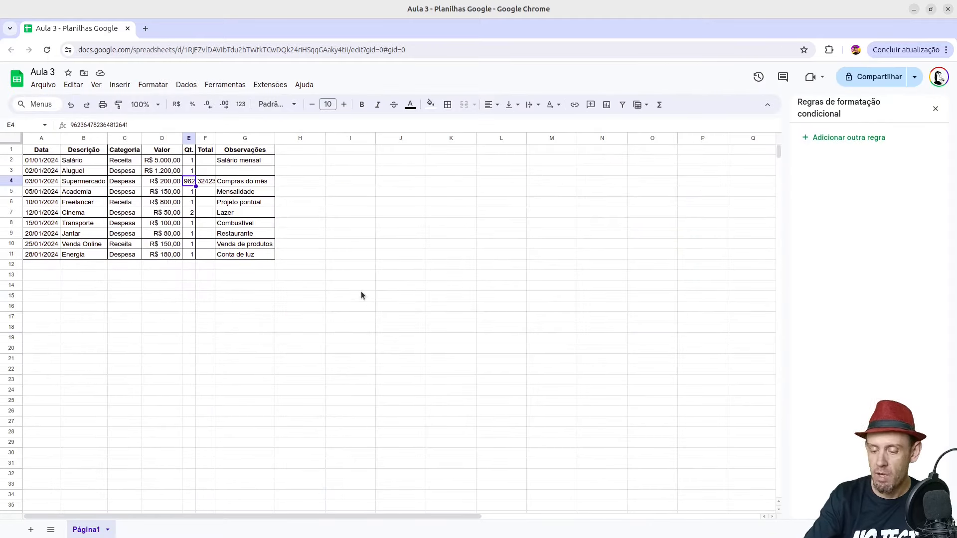
{"action": "key", "text": "ctrl+plus"}
{"action": "key", "text": "ctrl+plus"}
{"action": "key", "text": "ctrl+plus"}
{"action": "key", "text": "ctrl+plus"}
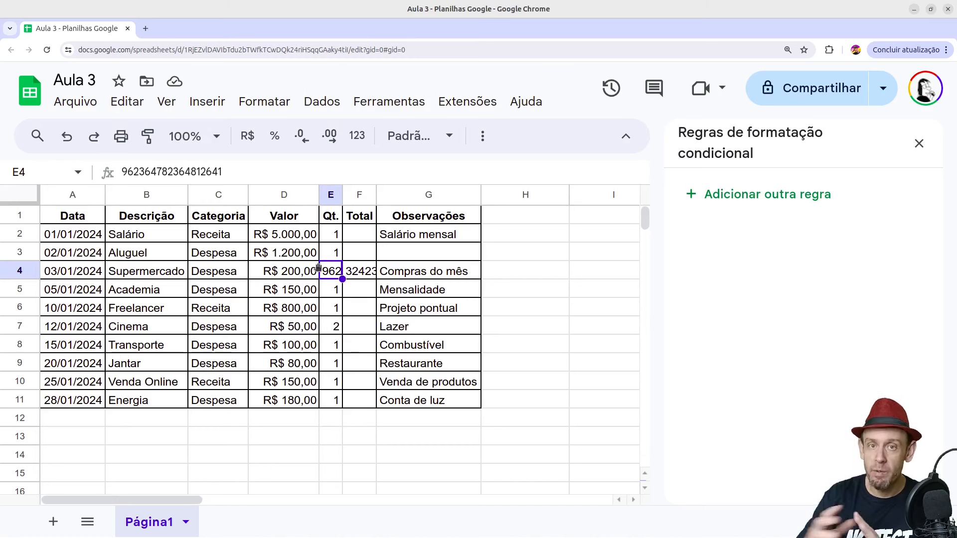
Fit the width of column E to the long number in E4
{"action": "left_click", "coordinate": [464, 384]}
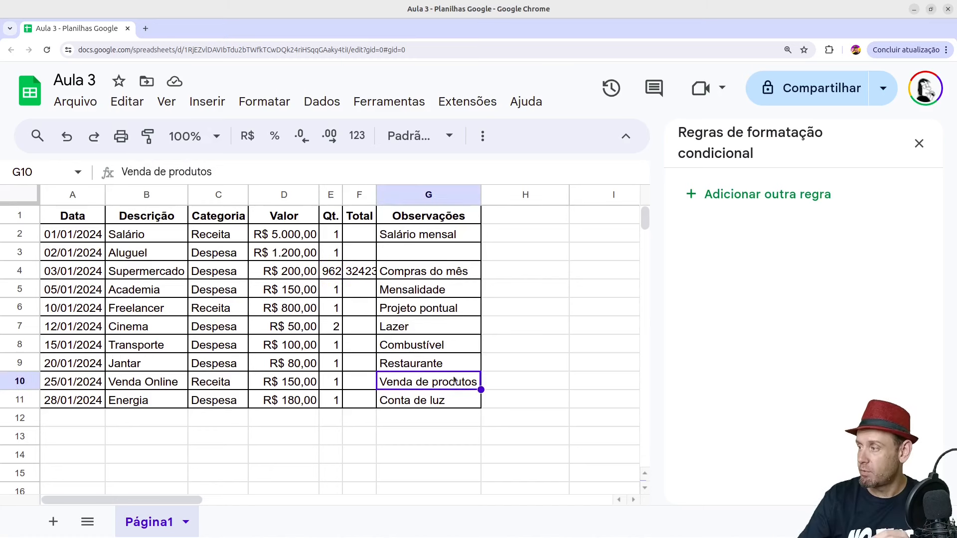
{"action": "left_click", "coordinate": [331, 270]}
{"action": "double_click", "coordinate": [342, 194]}
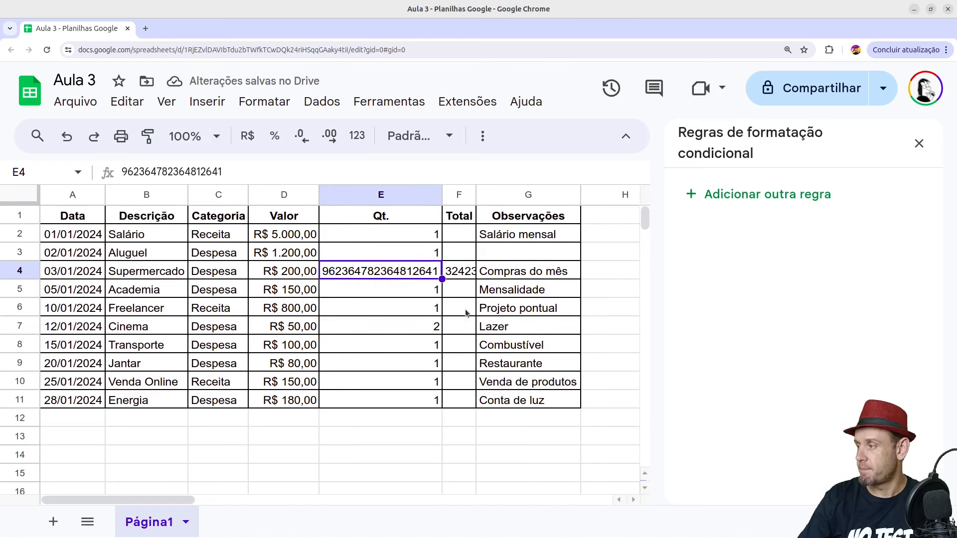
Undo the widening of column E and the test entries in F4 and E4
{"action": "key", "text": "ctrl+z"}
{"action": "key", "text": "ctrl+z"}
{"action": "key", "text": "ctrl+z"}
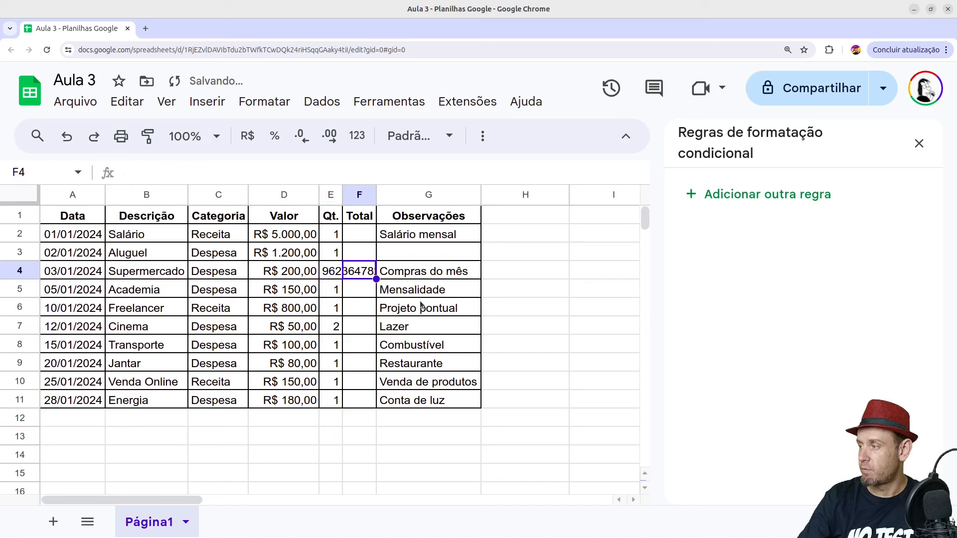
{"action": "left_click", "coordinate": [345, 313]}
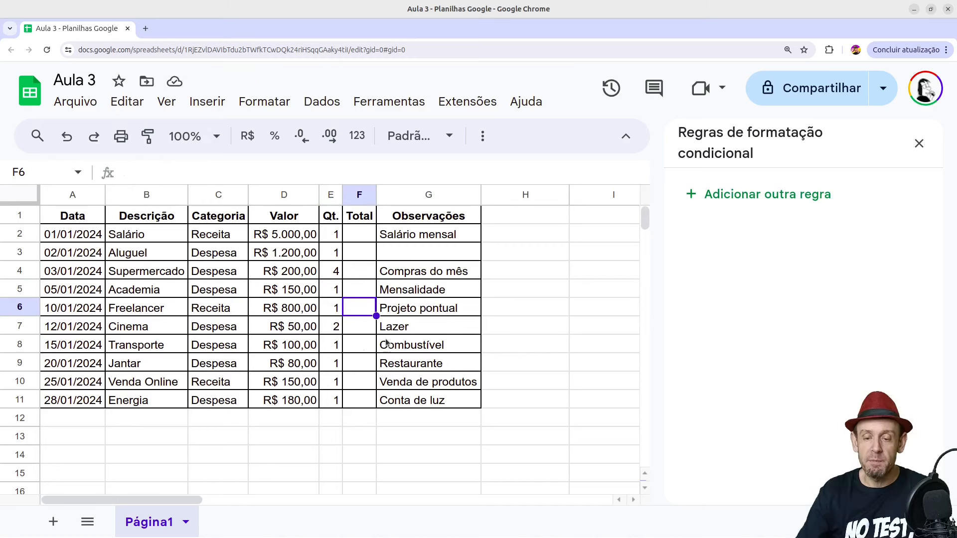
Enter the formula =D2*E2 in F2 to multiply the Salário row's value by its quantity
{"action": "left_click", "coordinate": [356, 232]}
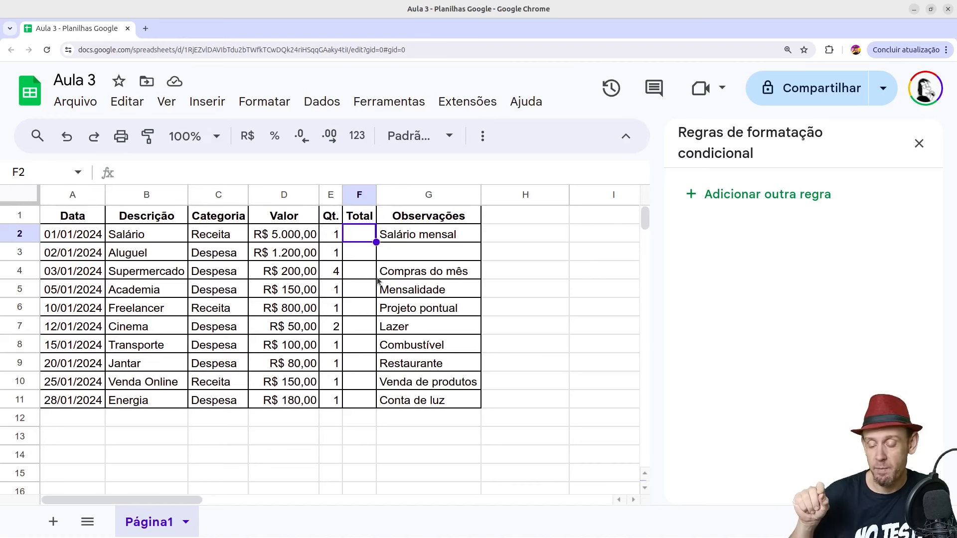
{"action": "type", "text": "="}
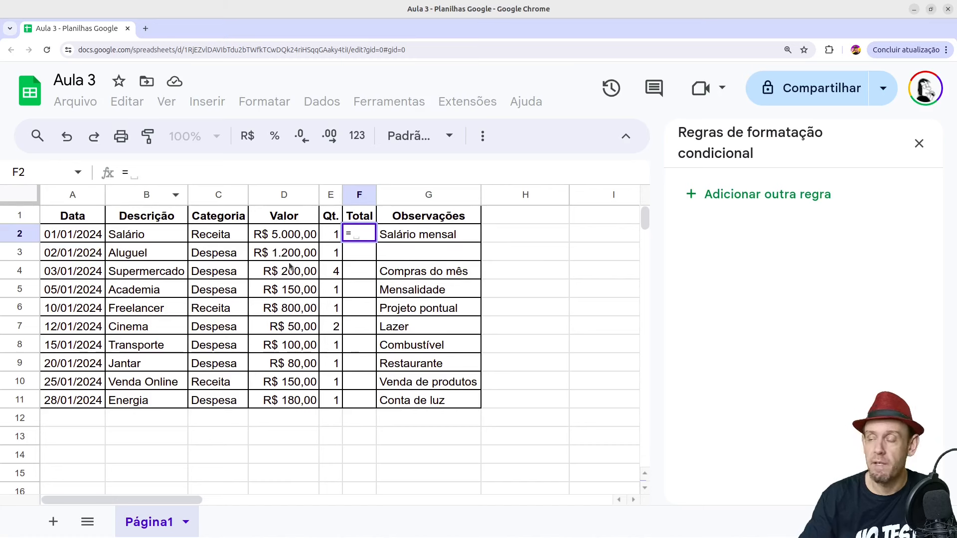
{"action": "mouse_move", "coordinate": [355, 237]}
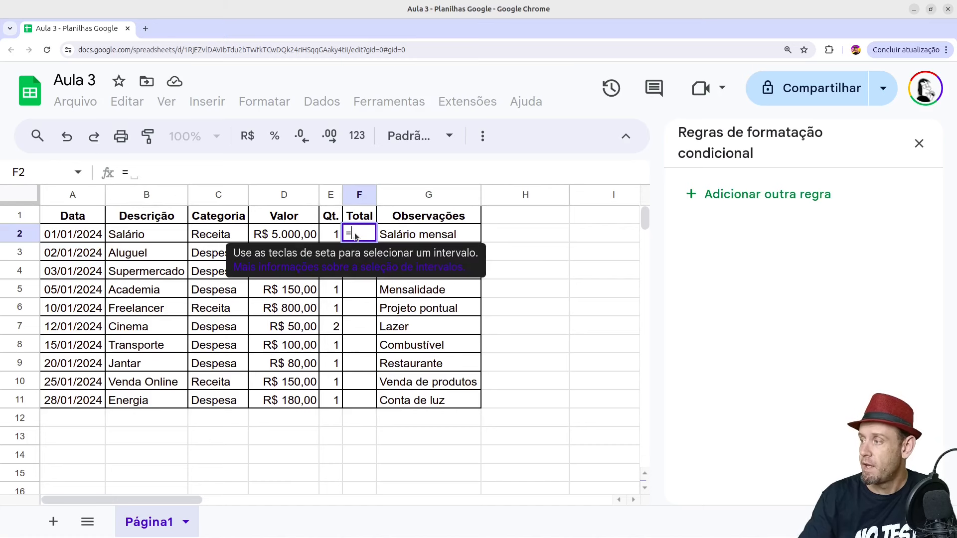
{"action": "left_click", "coordinate": [290, 235]}
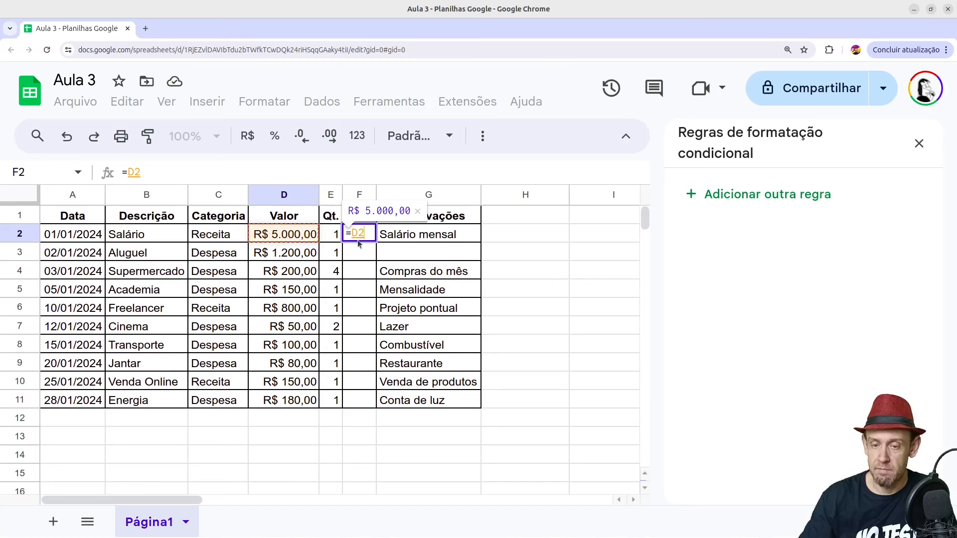
{"action": "type", "text": "*"}
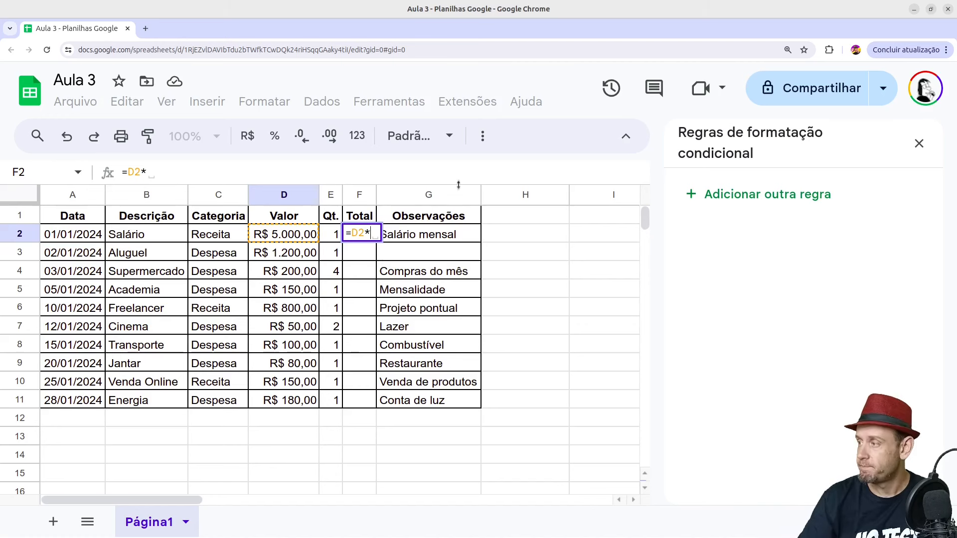
{"action": "left_click", "coordinate": [328, 235]}
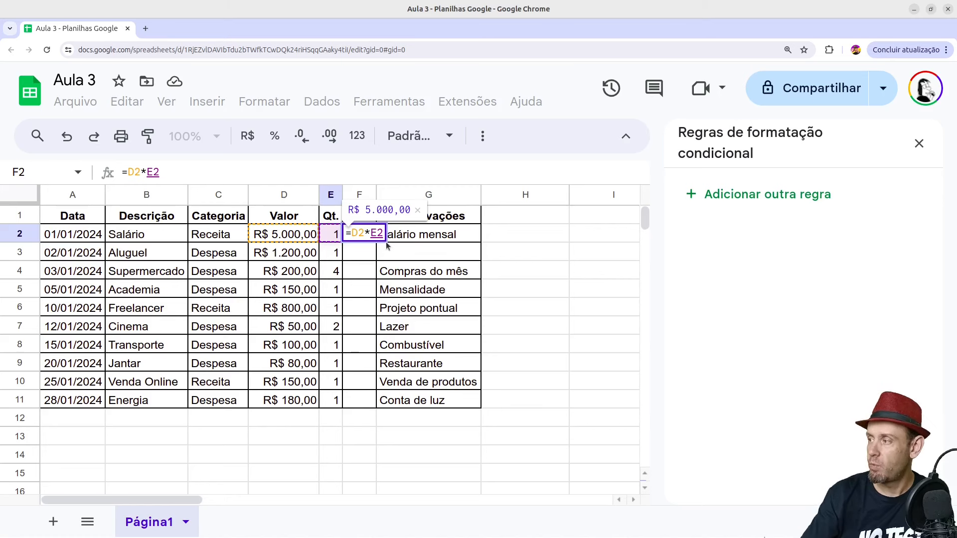
{"action": "key", "text": "Return"}
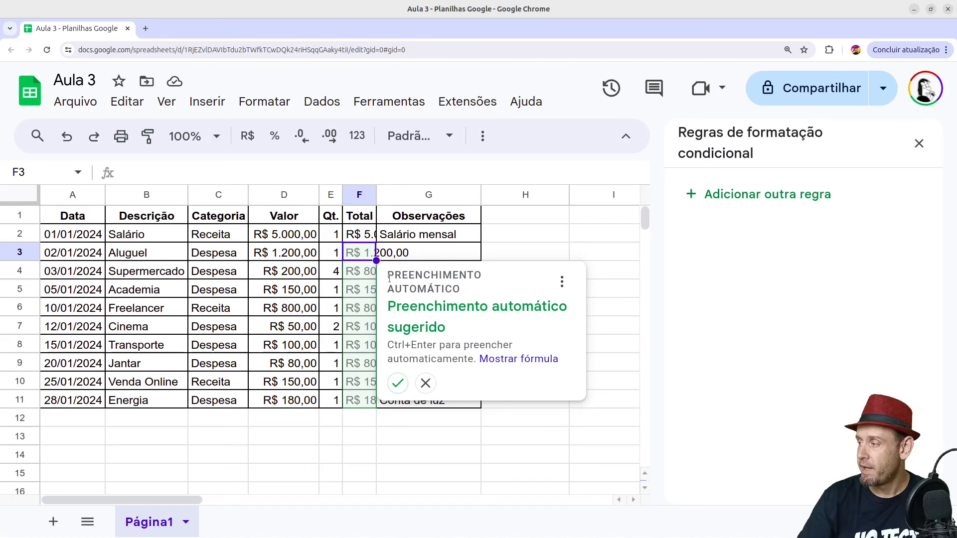
Accept the suggested autofill of the Total formula for F3:F11 and fit column F's width to its contents
{"action": "left_click", "coordinate": [398, 383]}
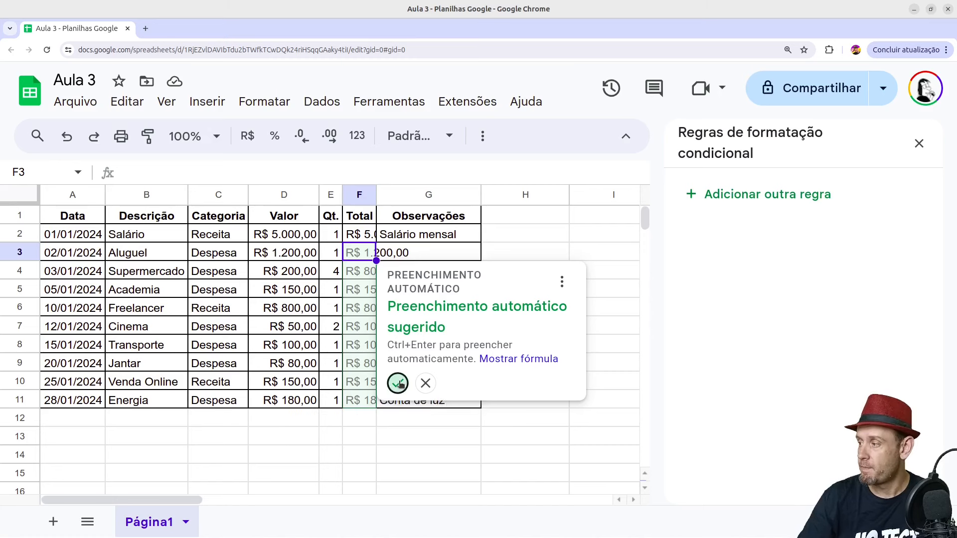
{"action": "left_click_drag", "start_coordinate": [377, 195], "coordinate": [375, 195]}
{"action": "double_click", "coordinate": [375, 195]}
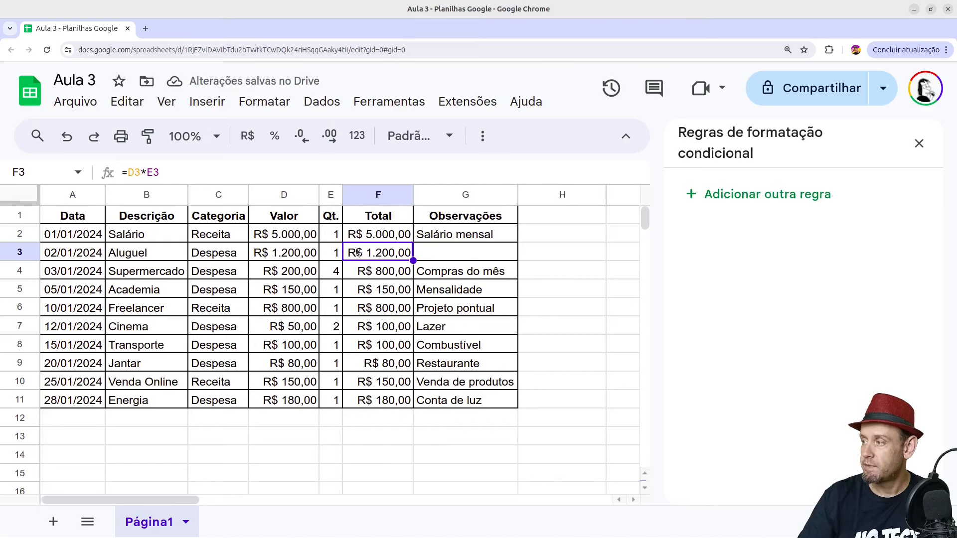
Check the autofilled Total formulas in F4 and F5 against their Valor and Qt. cells
{"action": "left_click", "coordinate": [391, 277]}
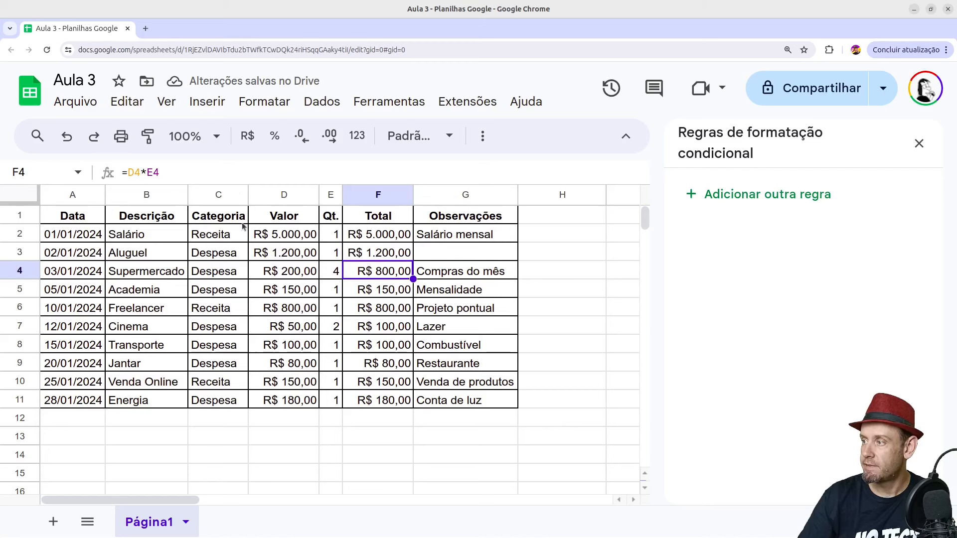
{"action": "left_click", "coordinate": [400, 294]}
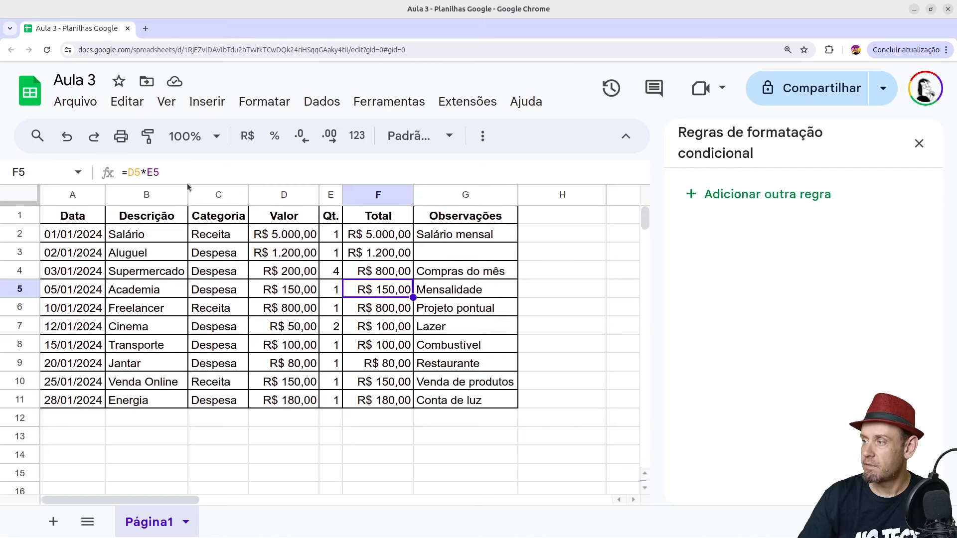
{"action": "left_click_drag", "start_coordinate": [297, 265], "coordinate": [337, 259]}
{"action": "left_click", "coordinate": [357, 272]}
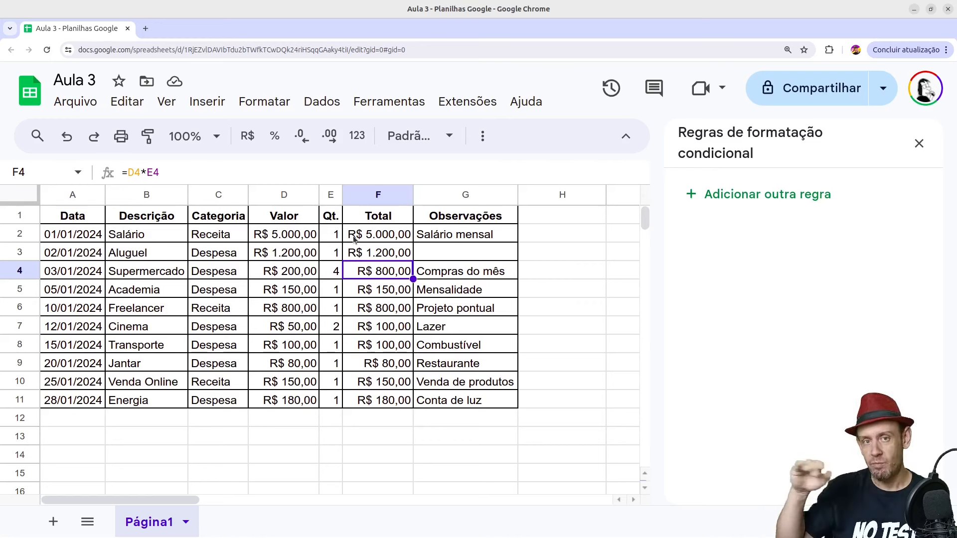
Sum the Total column in F12 with the formula =soma(F2:F11)
{"action": "left_click_drag", "start_coordinate": [67, 419], "coordinate": [382, 423]}
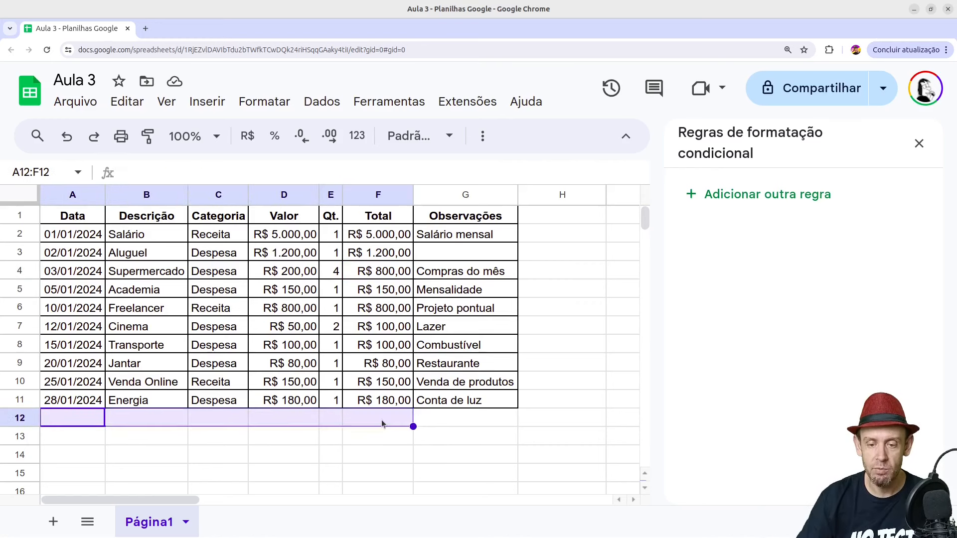
{"action": "left_click", "coordinate": [382, 423]}
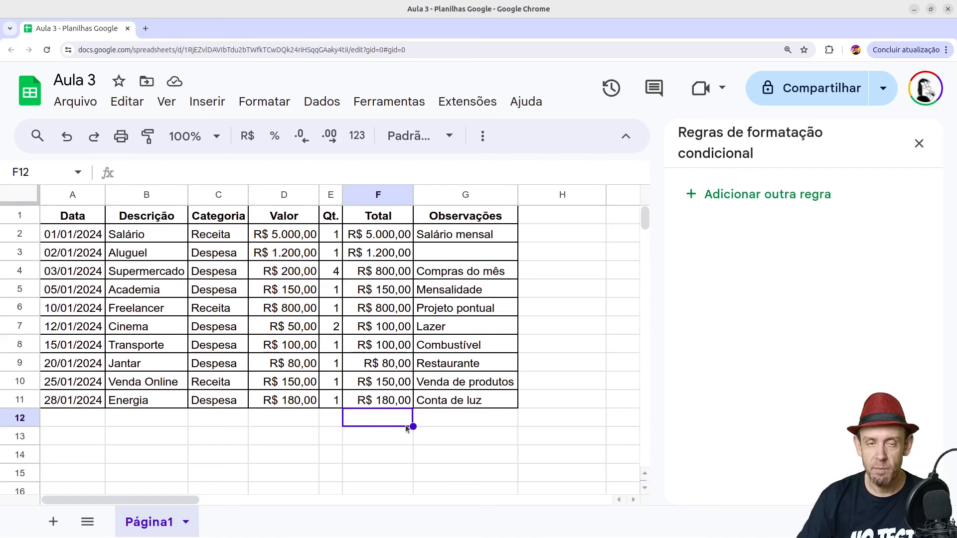
{"action": "type", "text": "="}
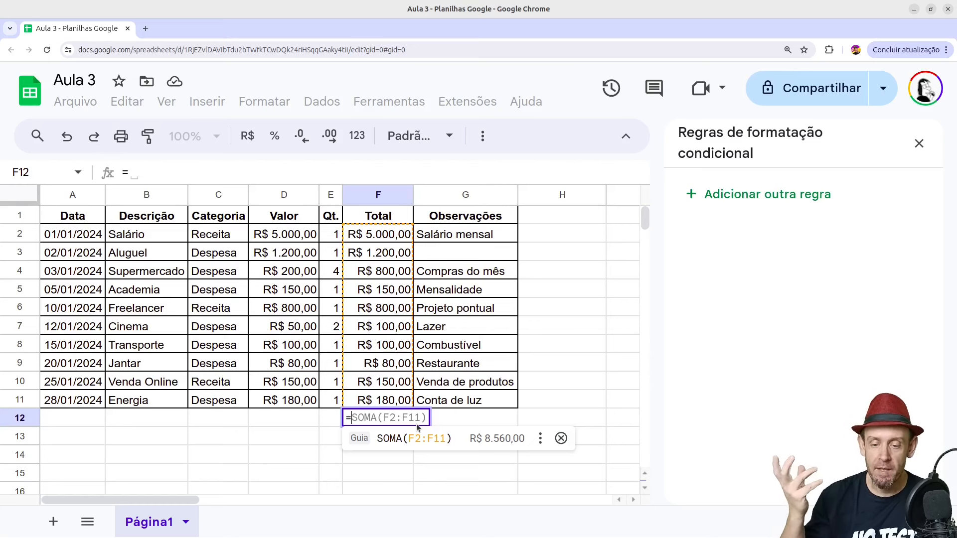
{"action": "type", "text": "soma("}
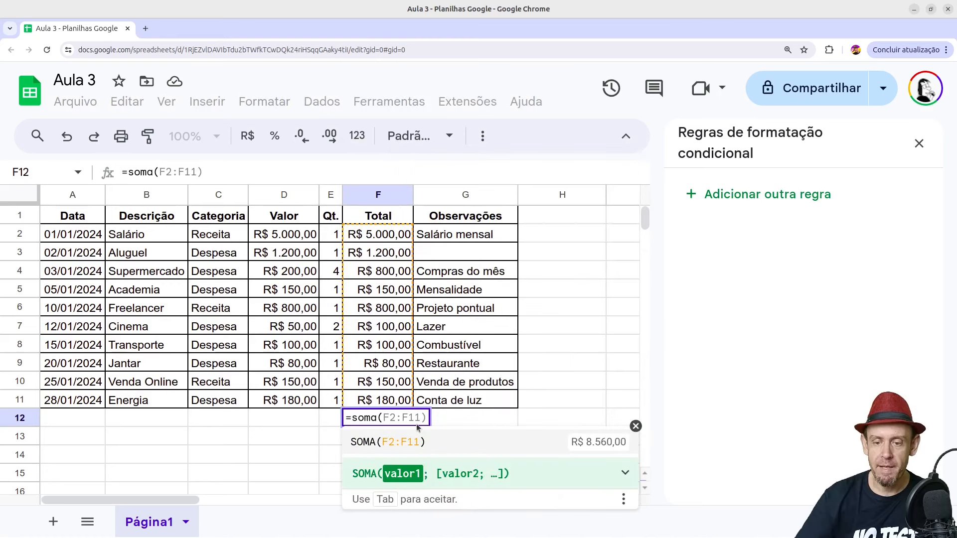
{"action": "left_click_drag", "start_coordinate": [371, 236], "coordinate": [395, 407]}
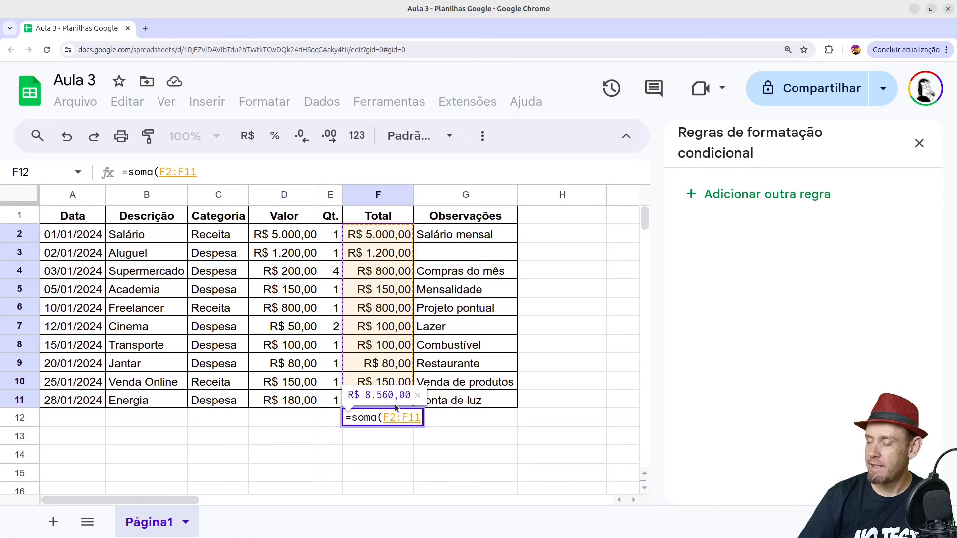
{"action": "type", "text": ")"}
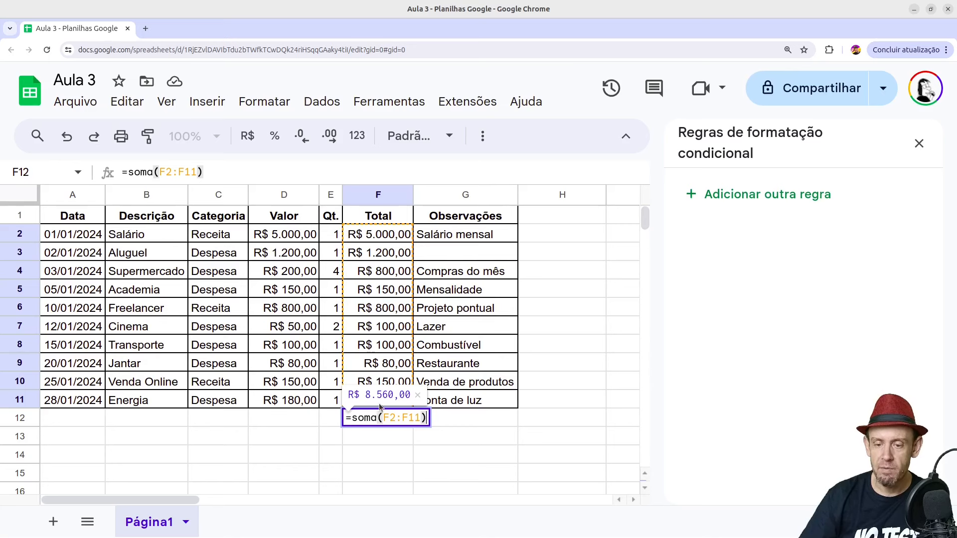
{"action": "key", "text": "Return"}
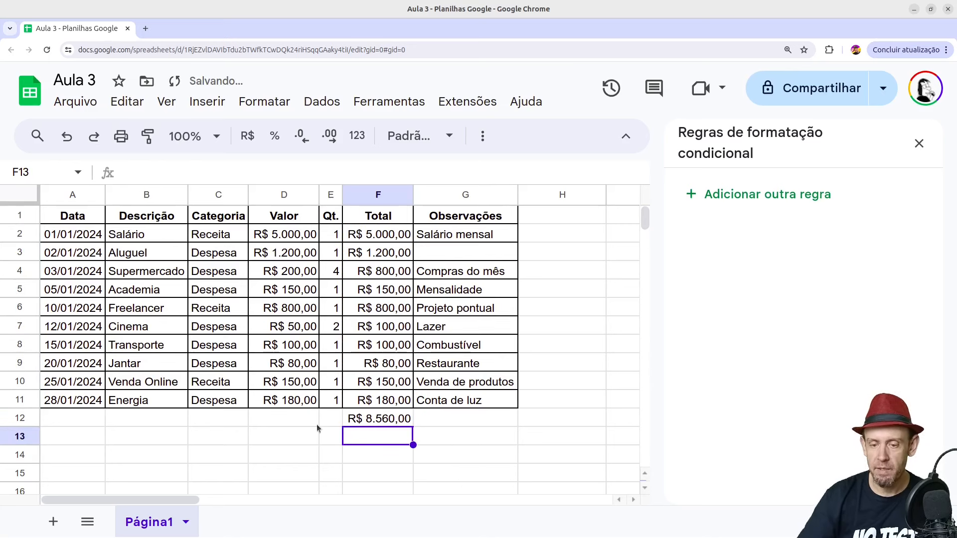
Make the grand total in F12 bold
{"action": "left_click", "coordinate": [365, 423]}
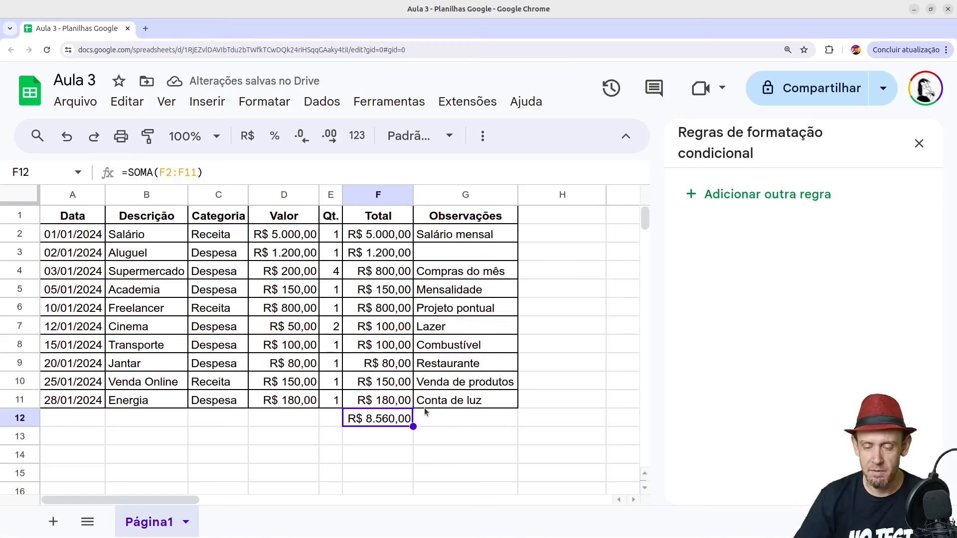
{"action": "key", "text": "ctrl+b"}
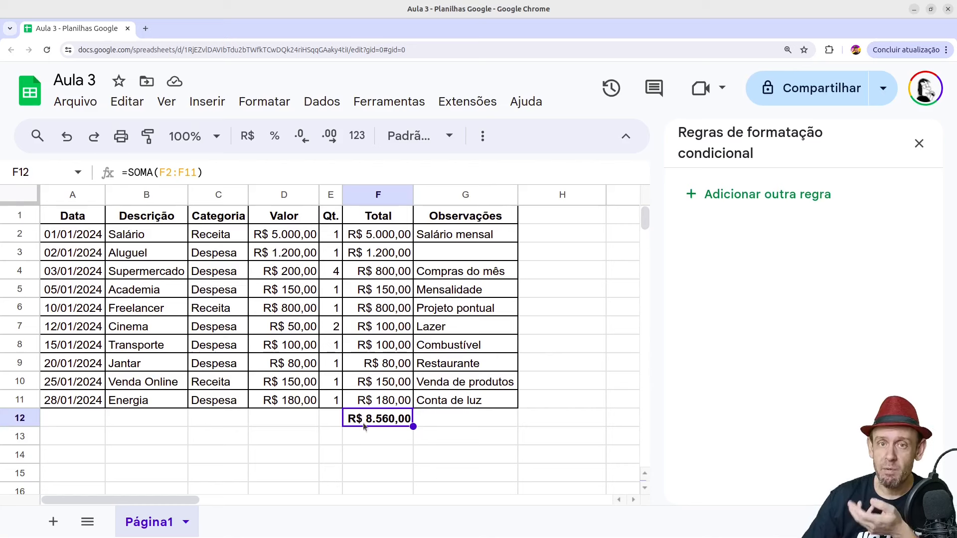
Enter the label "O maior valor é:" in D14, below the table
{"action": "left_click", "coordinate": [295, 454]}
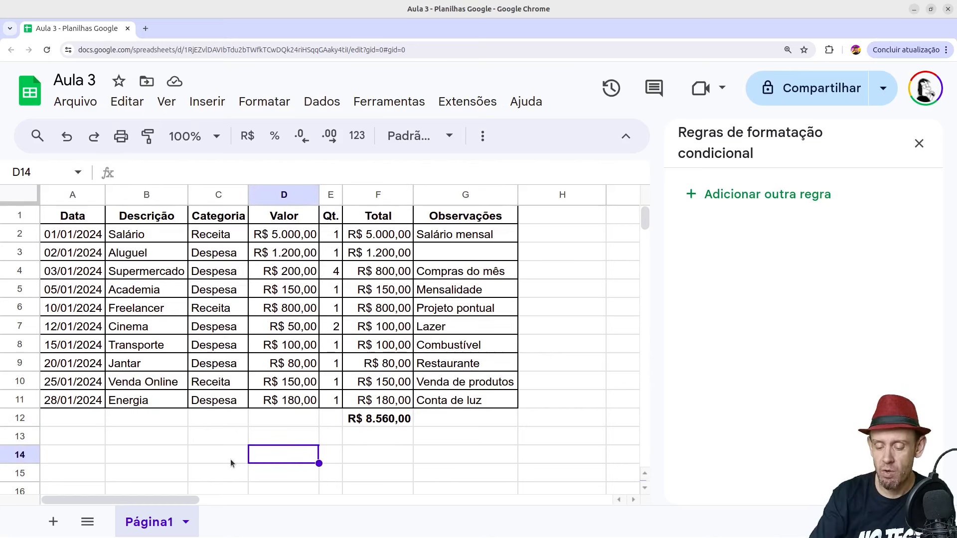
{"action": "type", "text": "O maior "}
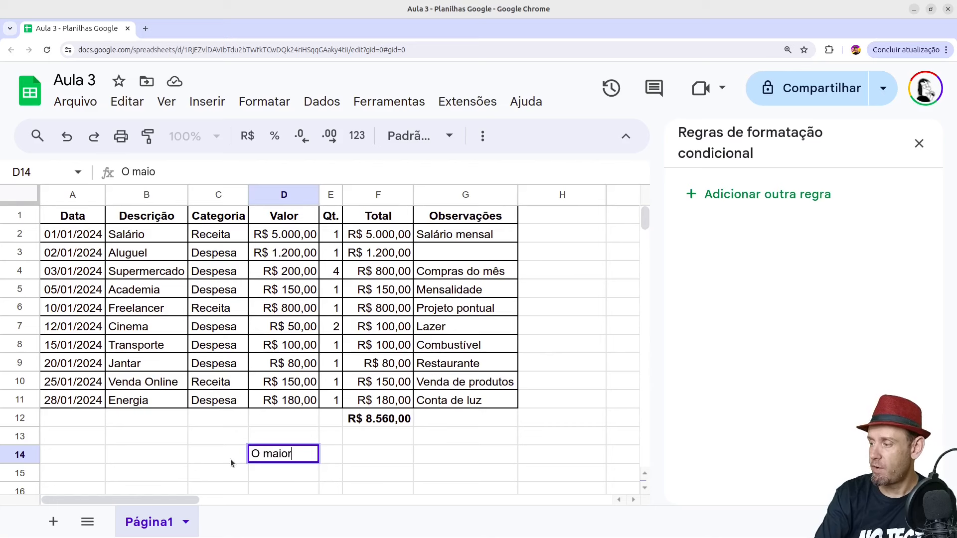
{"action": "type", "text": "v"}
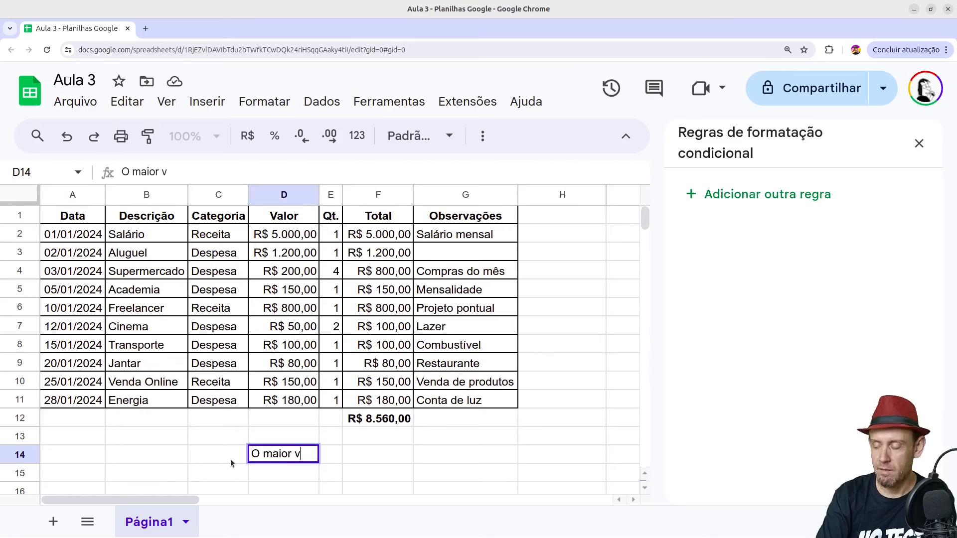
{"action": "type", "text": "alor é"}
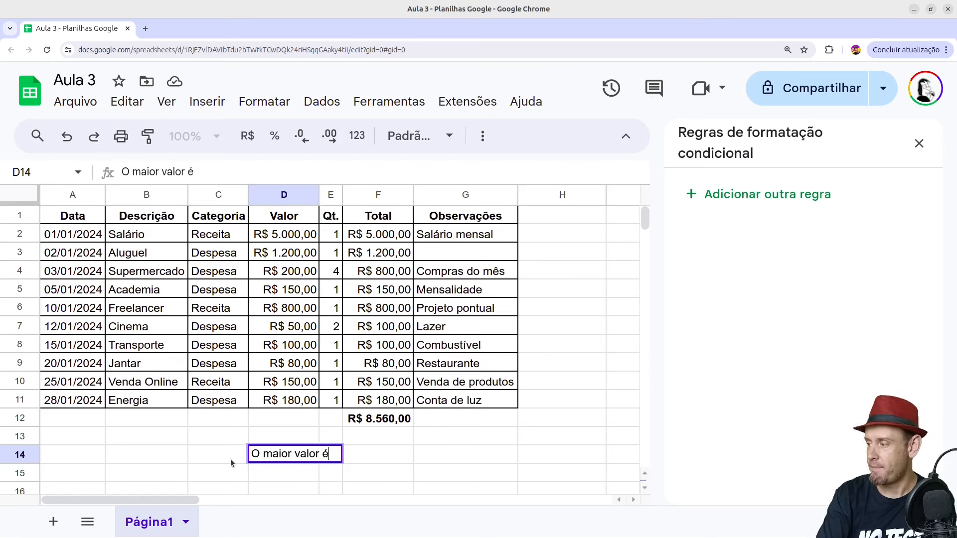
{"action": "type", "text": ":"}
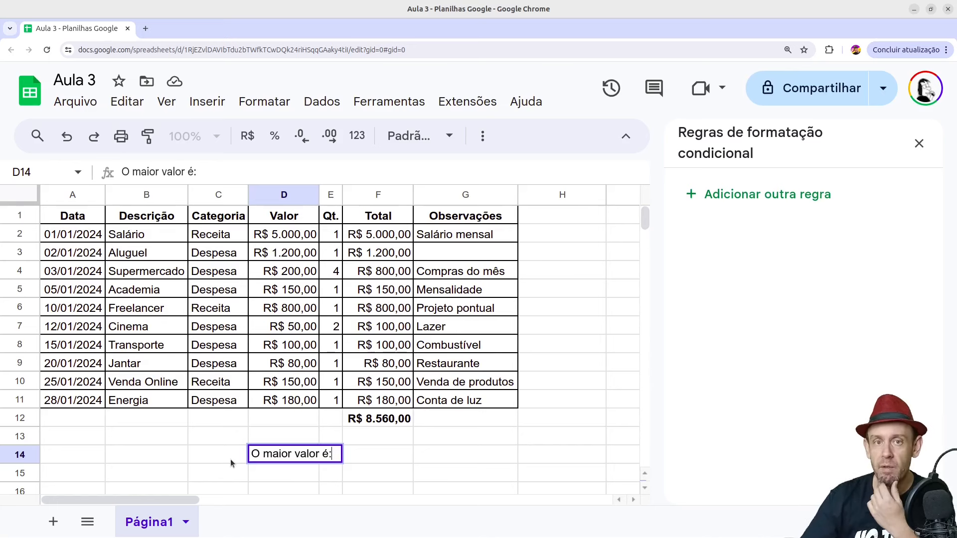
{"action": "key", "text": "Return"}
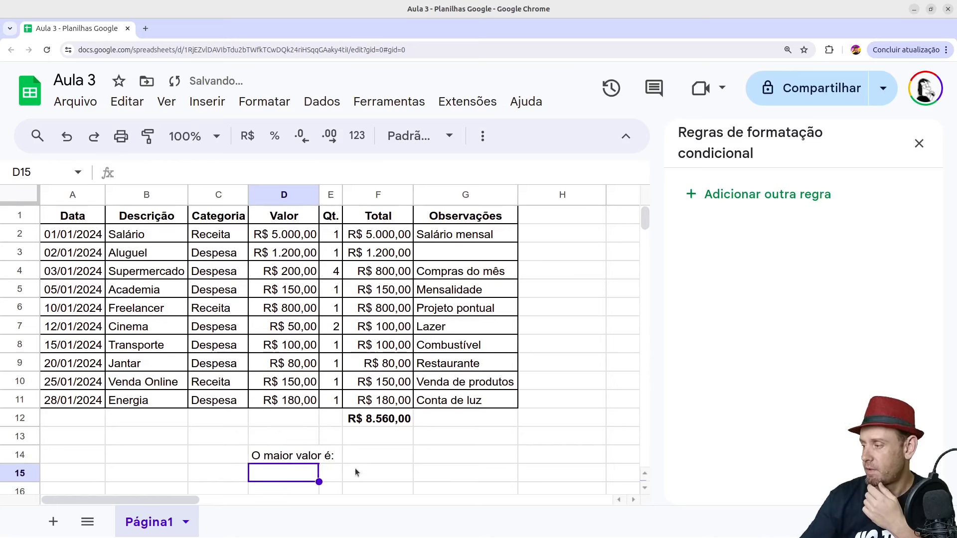
With F14 selected, examine the functions available for insertion, including the complete list and the Matemática category
{"action": "left_click", "coordinate": [364, 442]}
{"action": "left_click", "coordinate": [364, 455]}
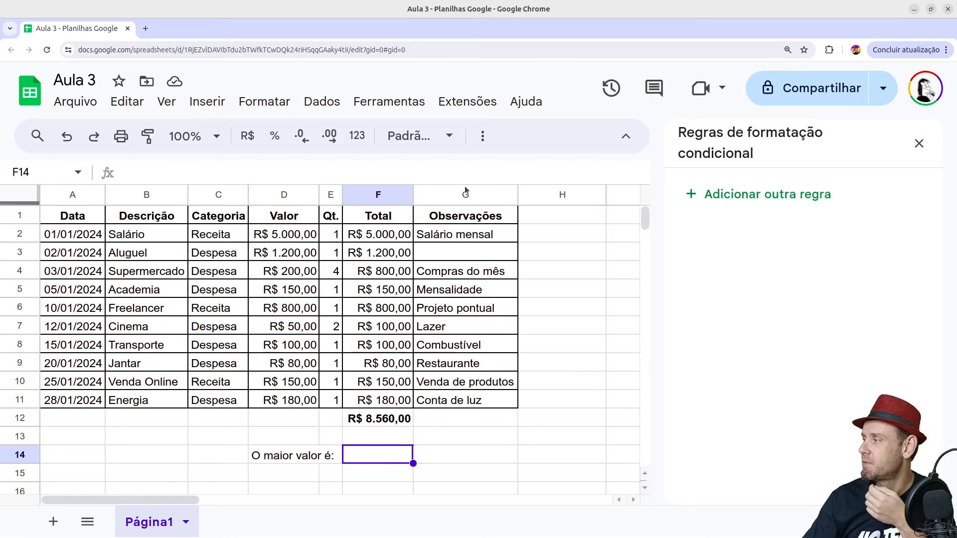
{"action": "left_click", "coordinate": [483, 140]}
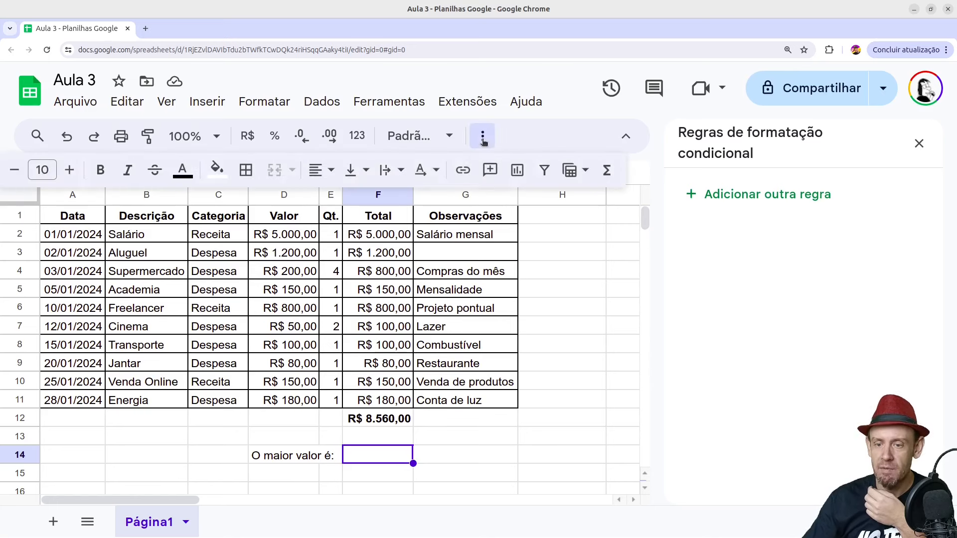
{"action": "left_click", "coordinate": [607, 171]}
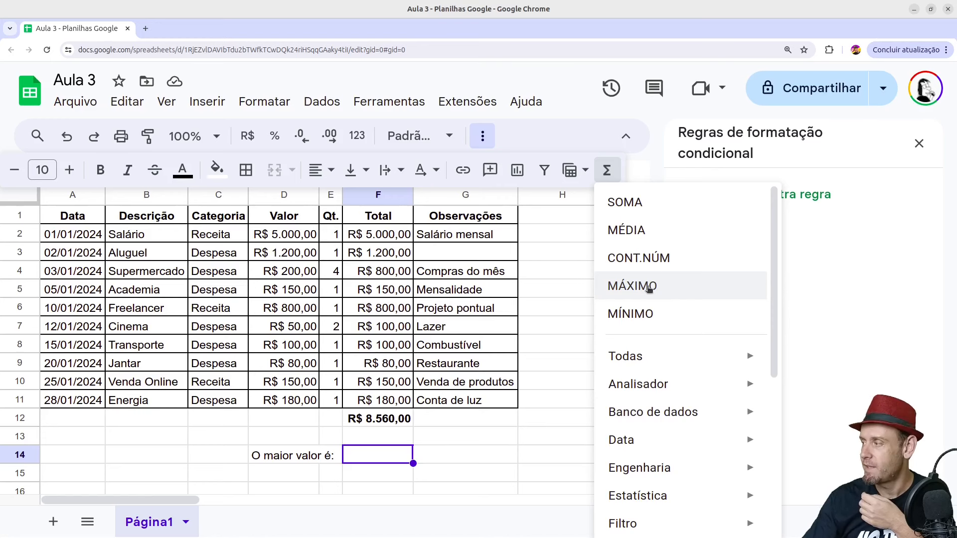
{"action": "scroll", "coordinate": [645, 287], "scroll_direction": "down", "scroll_amount": 3}
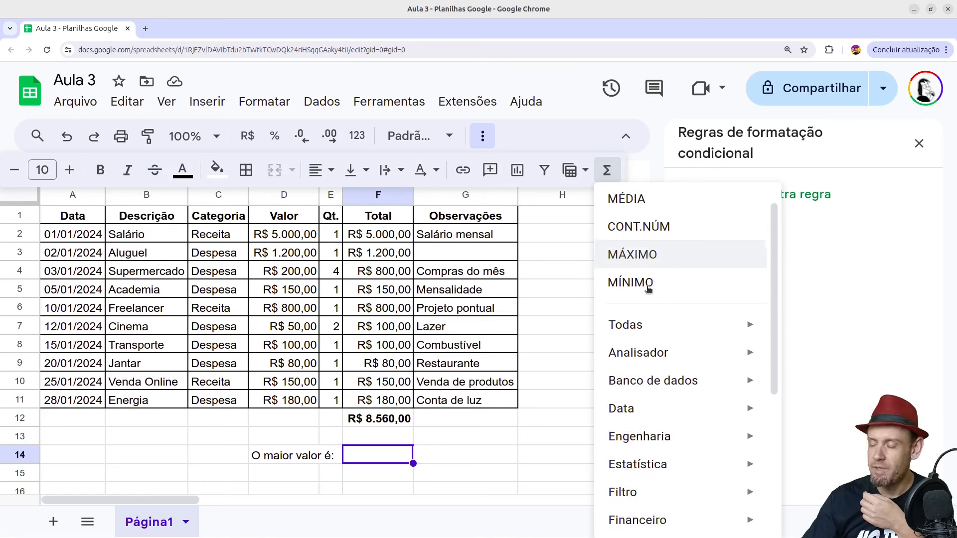
{"action": "mouse_move", "coordinate": [639, 241]}
{"action": "scroll", "coordinate": [453, 277], "scroll_direction": "down", "scroll_amount": 1}
{"action": "scroll", "coordinate": [450, 289], "scroll_direction": "down", "scroll_amount": 20}
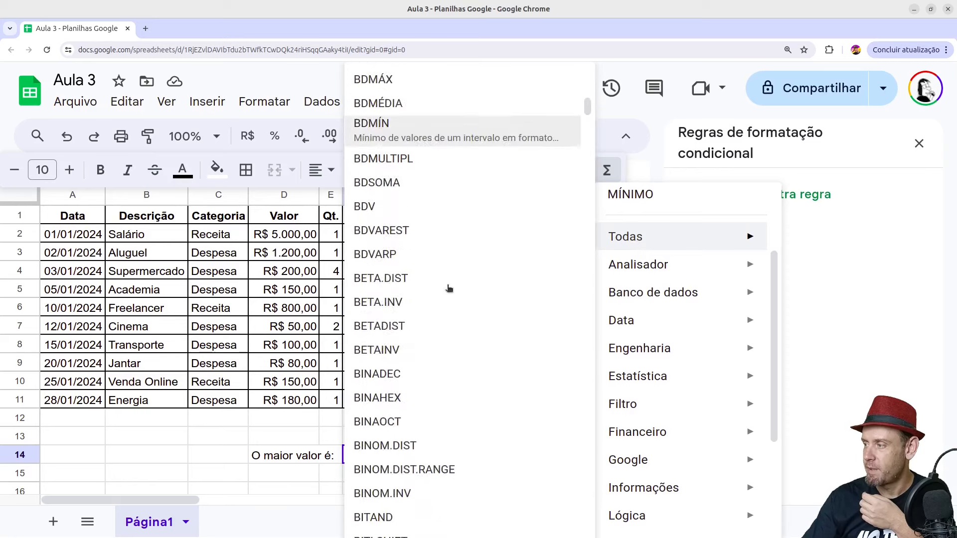
{"action": "scroll", "coordinate": [448, 283], "scroll_direction": "down", "scroll_amount": 20}
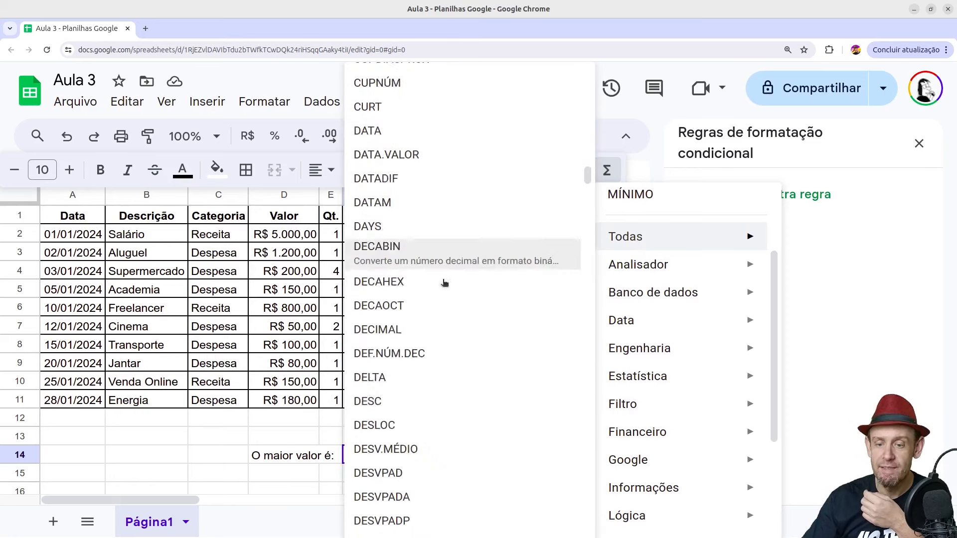
{"action": "scroll", "coordinate": [635, 304], "scroll_direction": "down", "scroll_amount": 4}
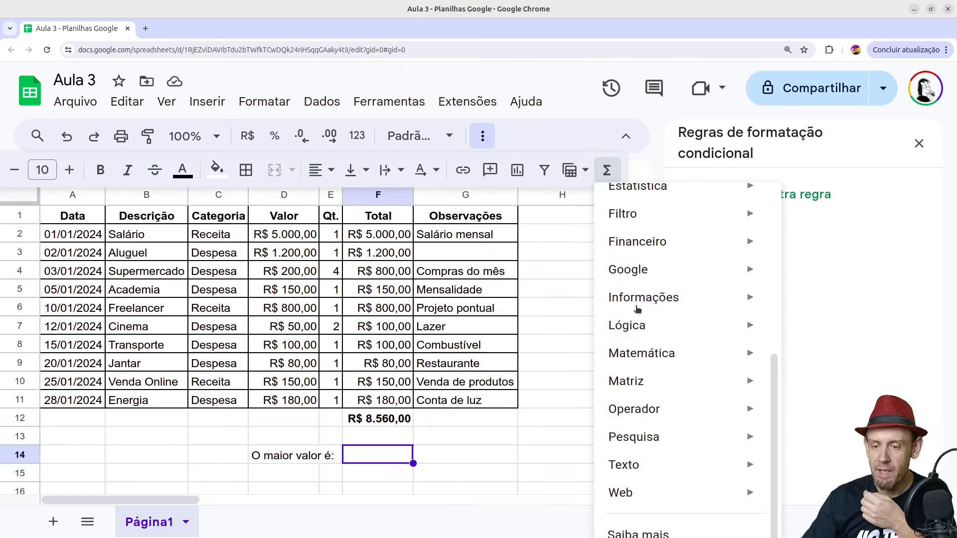
{"action": "mouse_move", "coordinate": [654, 351]}
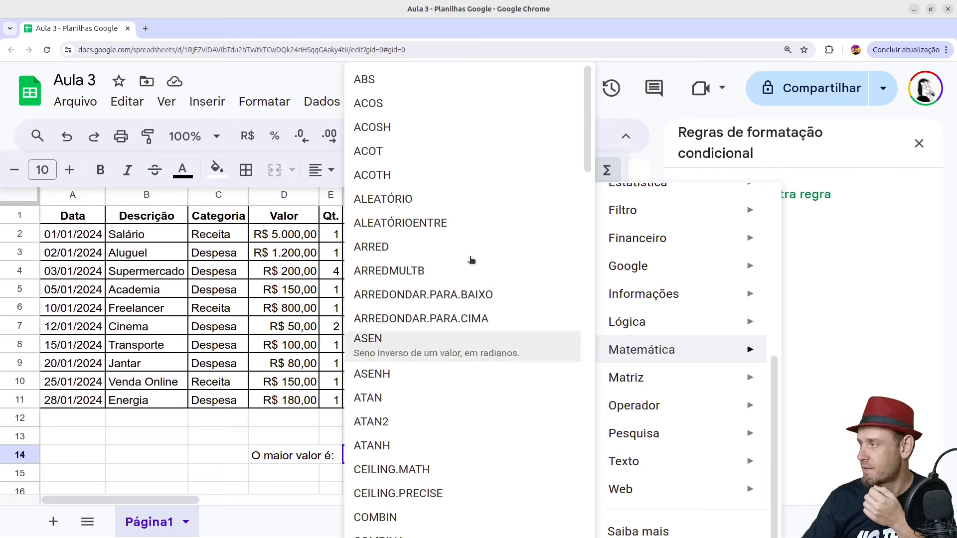
{"action": "mouse_move", "coordinate": [670, 414]}
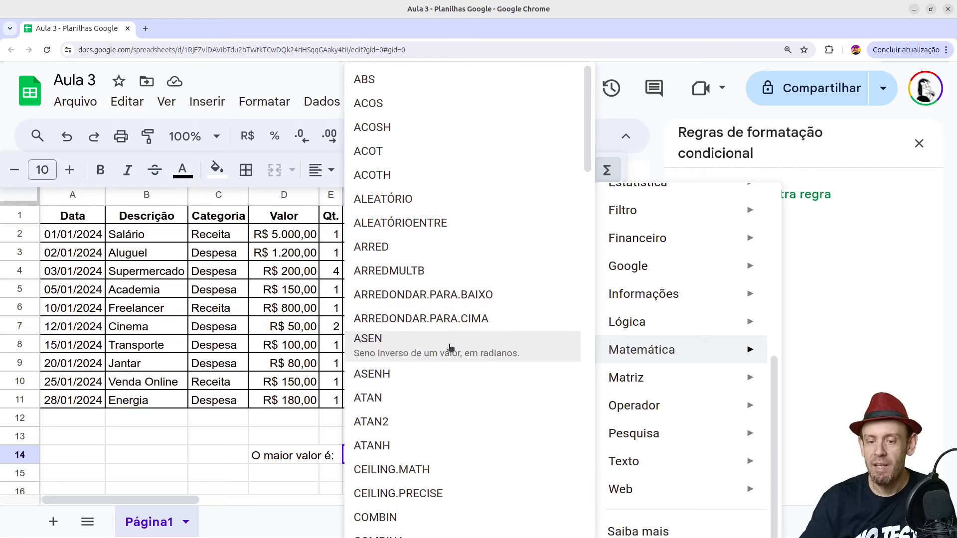
{"action": "scroll", "coordinate": [451, 349], "scroll_direction": "down", "scroll_amount": 10}
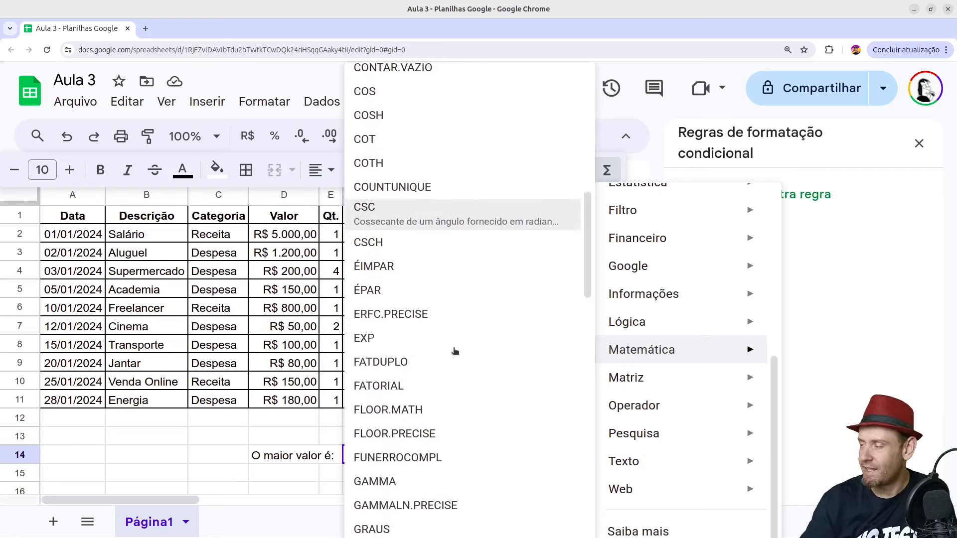
{"action": "scroll", "coordinate": [455, 349], "scroll_direction": "down", "scroll_amount": 15}
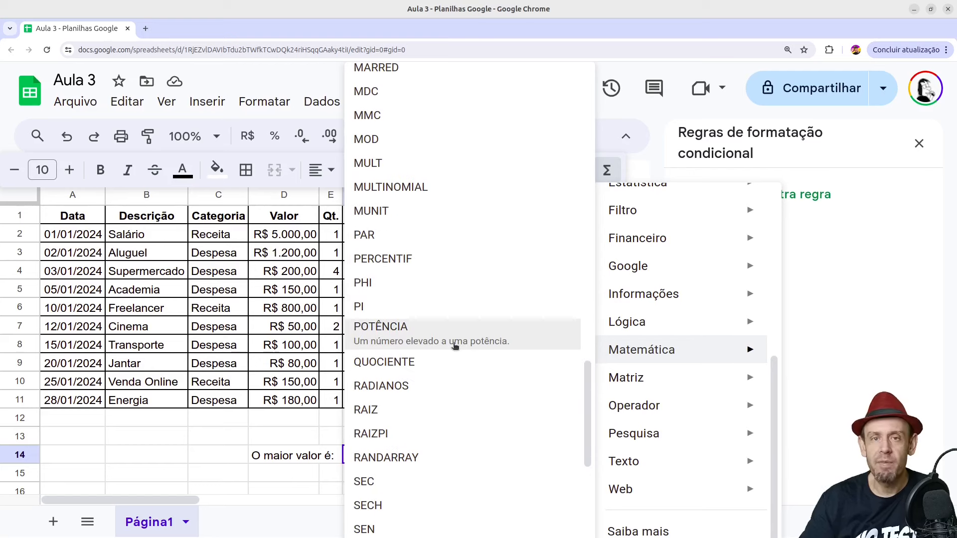
{"action": "scroll", "coordinate": [449, 282], "scroll_direction": "up", "scroll_amount": 5}
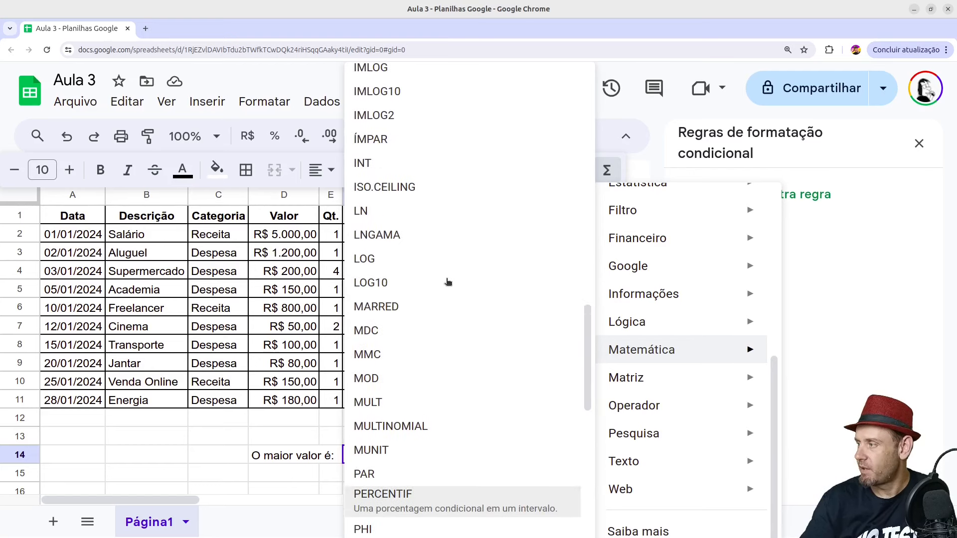
{"action": "scroll", "coordinate": [437, 299], "scroll_direction": "down", "scroll_amount": 6}
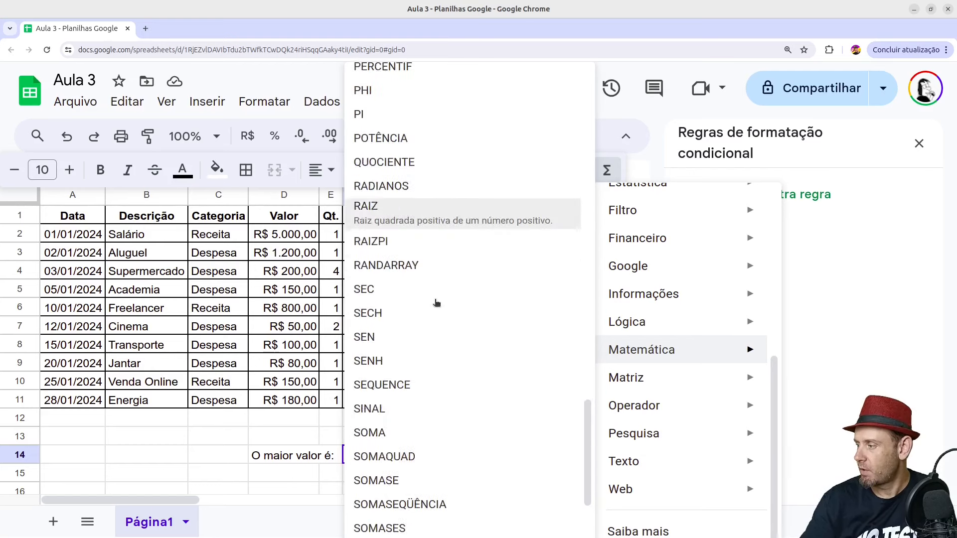
{"action": "scroll", "coordinate": [436, 302], "scroll_direction": "down", "scroll_amount": 3}
{"action": "scroll", "coordinate": [640, 239], "scroll_direction": "up", "scroll_amount": 5}
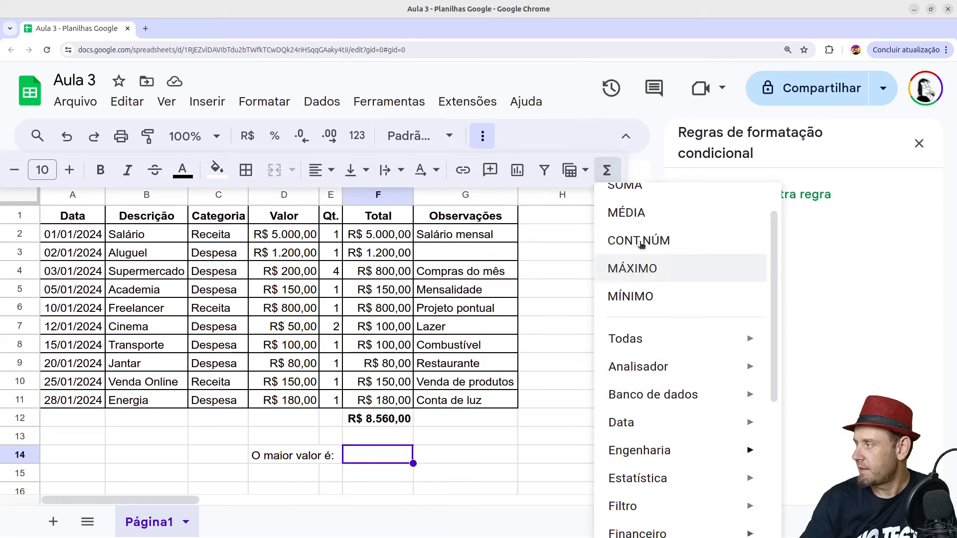
{"action": "scroll", "coordinate": [640, 244], "scroll_direction": "up", "scroll_amount": 1}
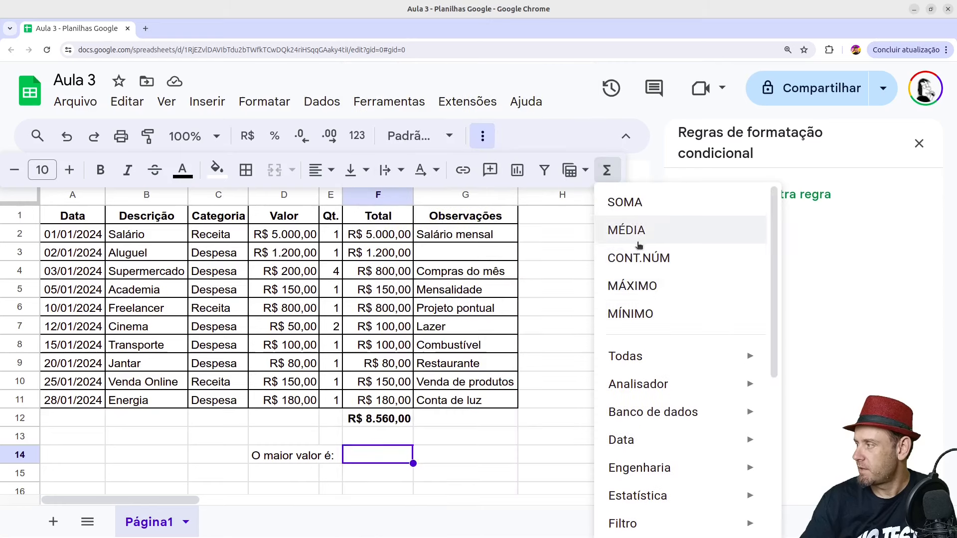
Insert the MÁXIMO function in F14 over the Total range F2:F11
{"action": "left_click", "coordinate": [629, 288]}
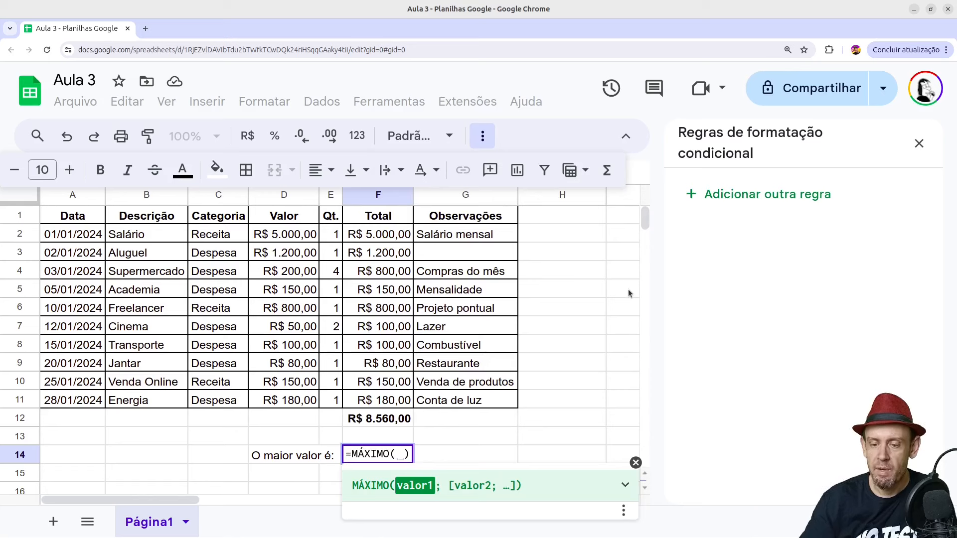
{"action": "left_click_drag", "start_coordinate": [388, 402], "coordinate": [389, 230]}
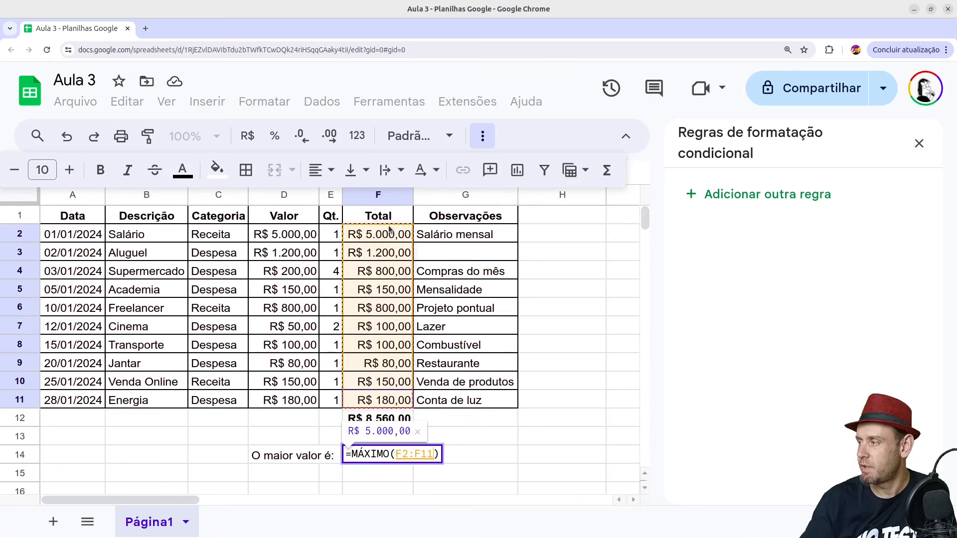
{"action": "key", "text": "Return"}
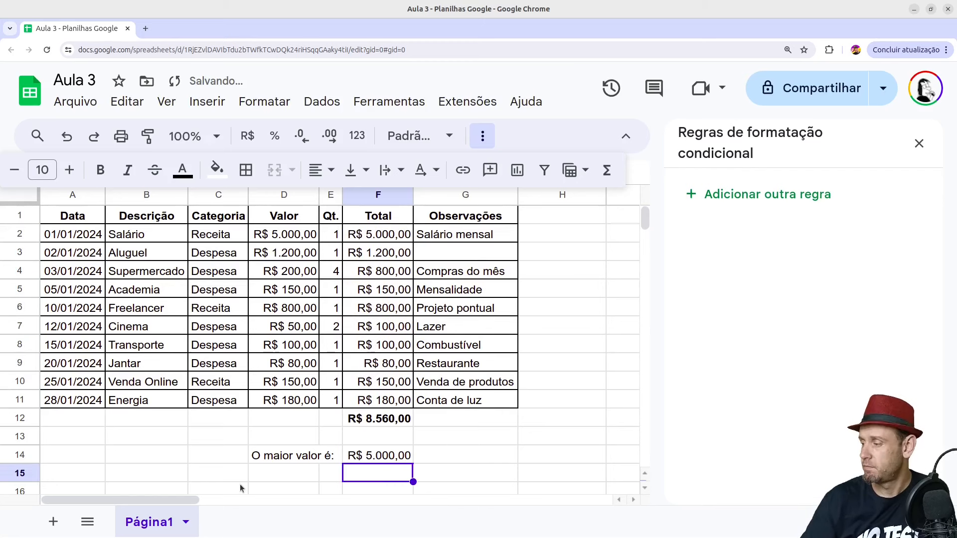
Enter the label "O menor valor é:" in D15
{"action": "left_click", "coordinate": [273, 479]}
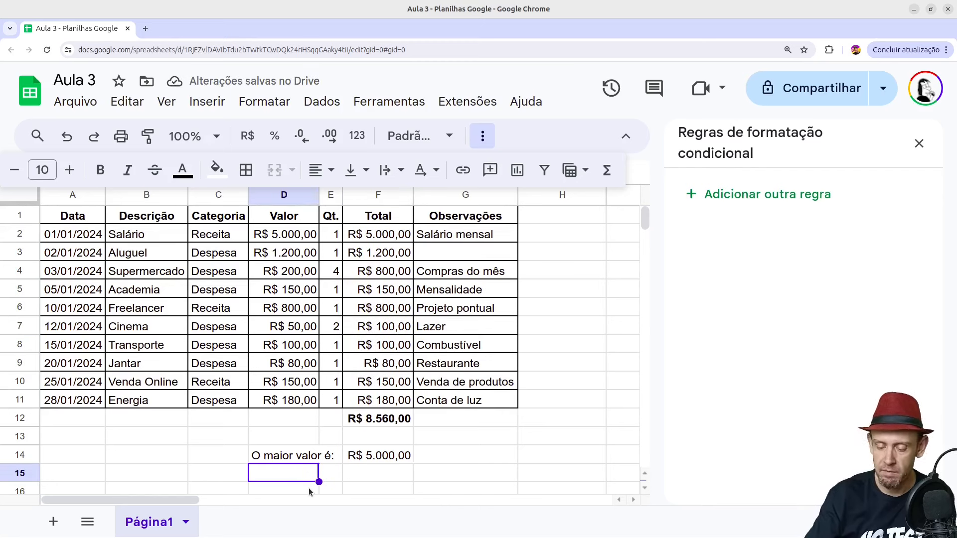
{"action": "type", "text": "O menor valor é:"}
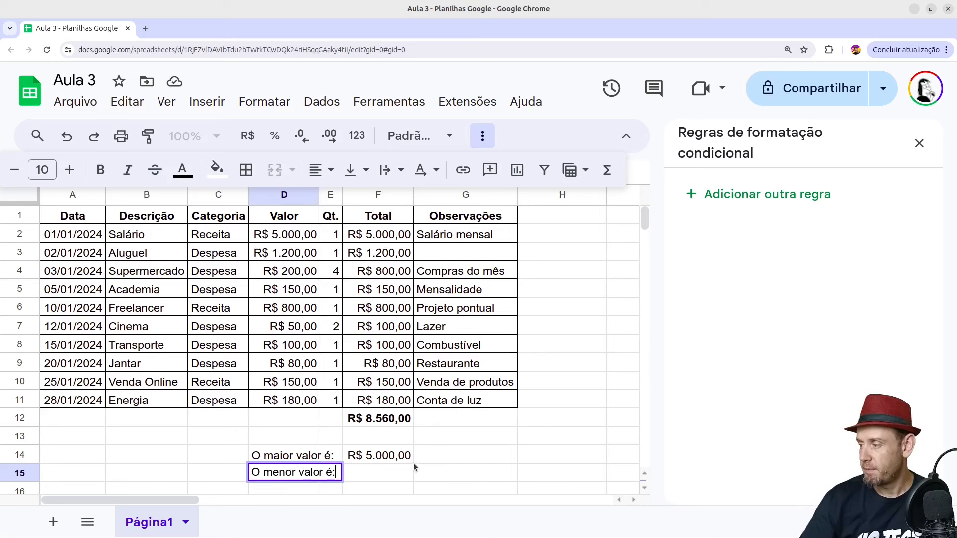
{"action": "key", "text": "Tab"}
Insert the MÍNIMO function in F15 over the Total range F2:F11
{"action": "left_click", "coordinate": [390, 471]}
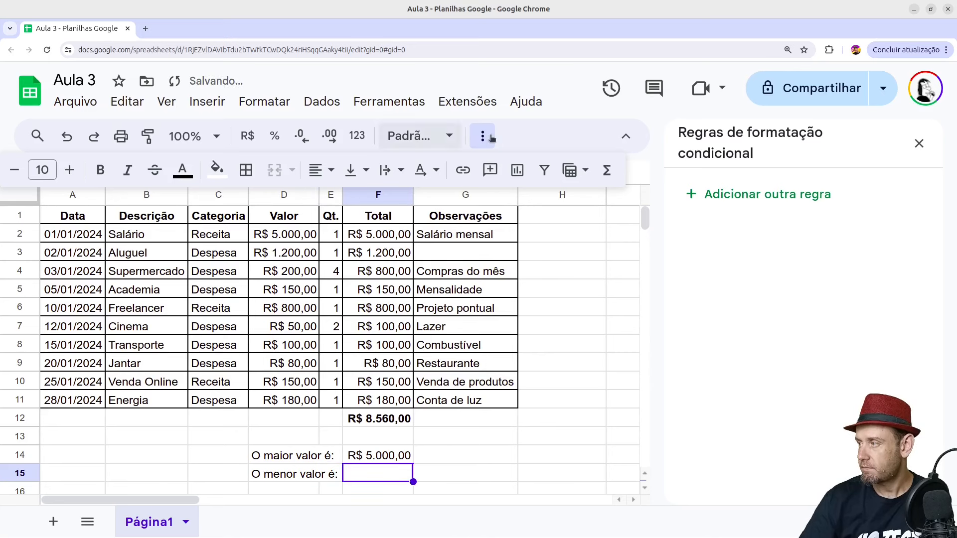
{"action": "left_click", "coordinate": [607, 171]}
{"action": "left_click", "coordinate": [626, 312]}
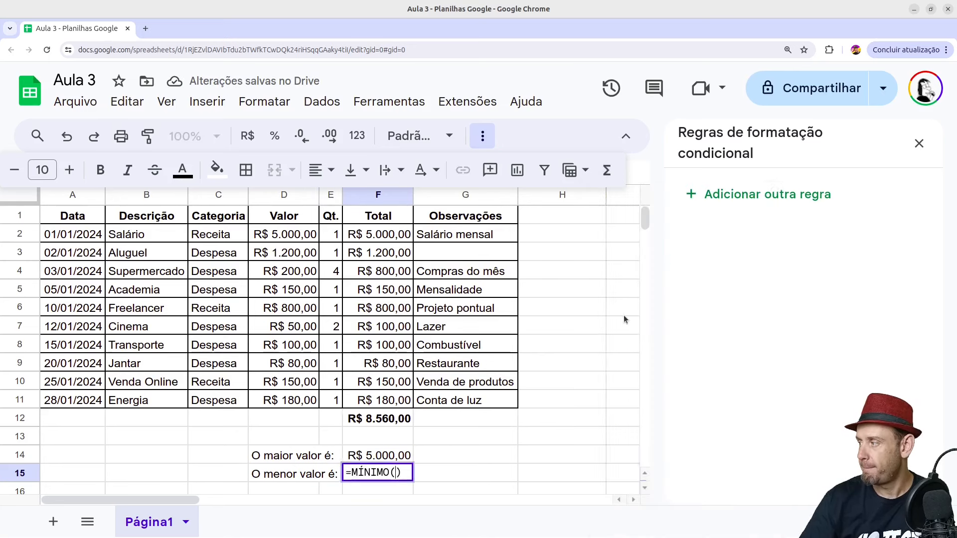
{"action": "left_click_drag", "start_coordinate": [376, 402], "coordinate": [384, 235]}
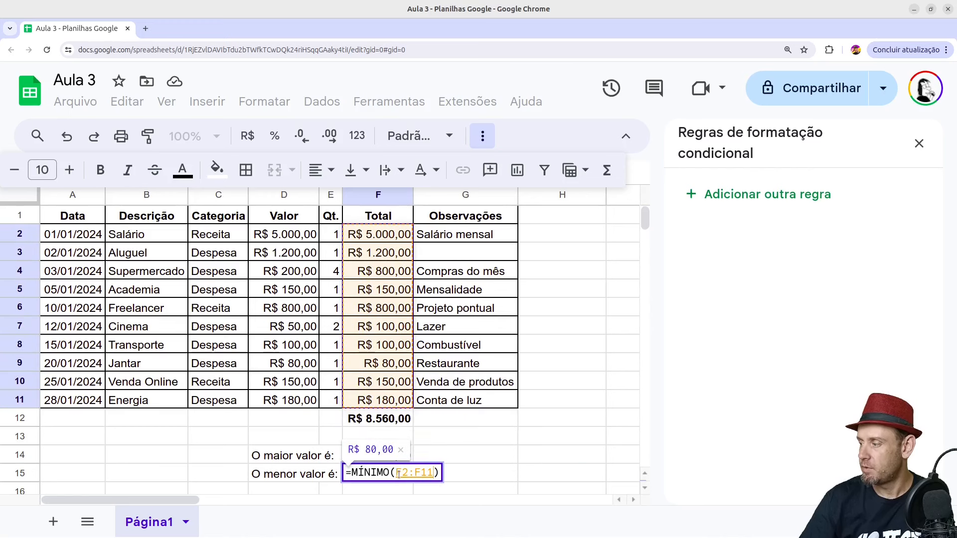
{"action": "key", "text": "Return"}
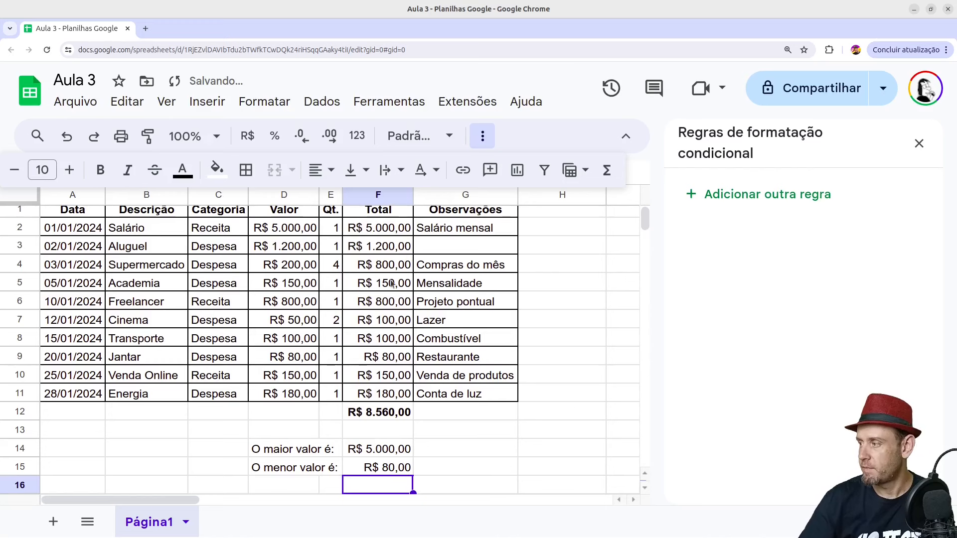
Review the Categoria entries in C2:C11 and the Total values in F2:F12
{"action": "scroll", "coordinate": [468, 436], "scroll_direction": "up", "scroll_amount": 1}
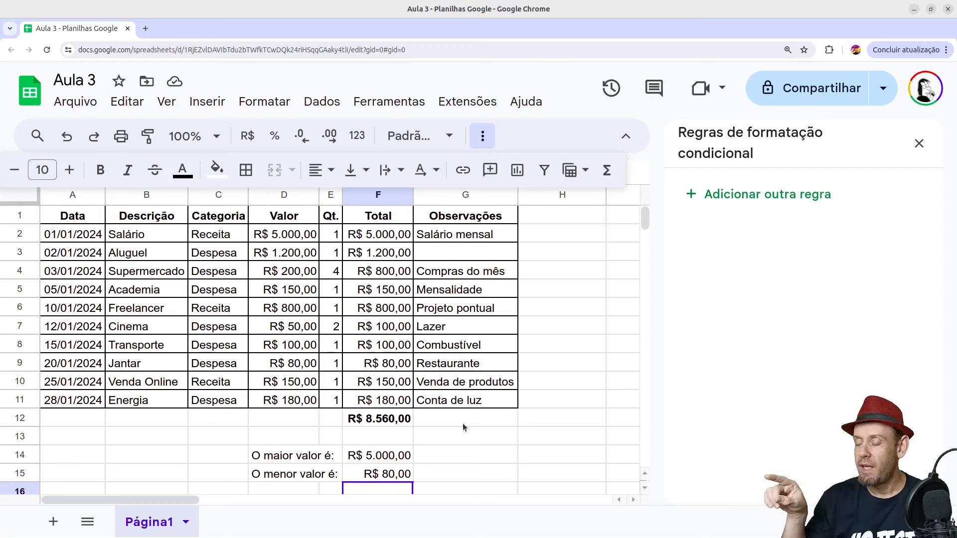
{"action": "left_click_drag", "start_coordinate": [223, 237], "coordinate": [230, 407]}
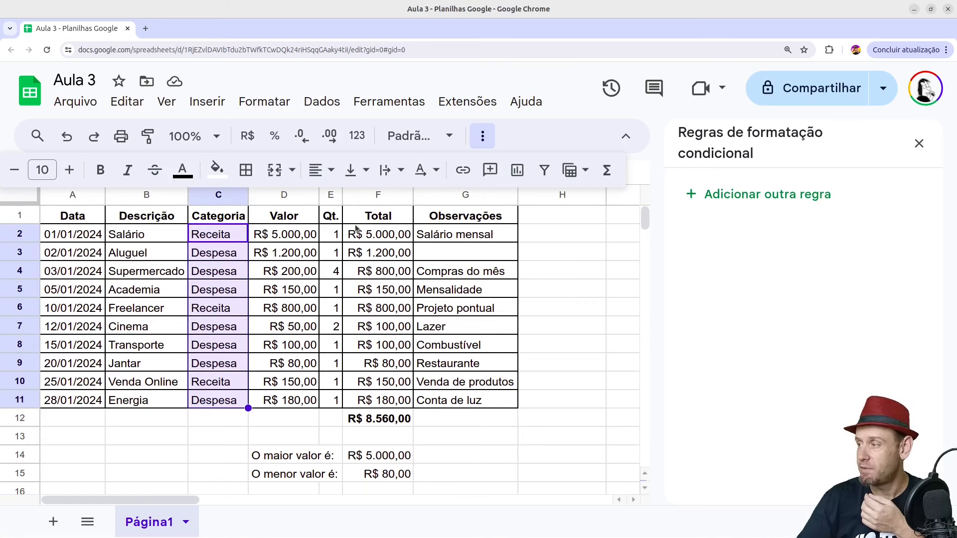
{"action": "left_click", "coordinate": [303, 237]}
{"action": "left_click_drag", "start_coordinate": [399, 241], "coordinate": [382, 425]}
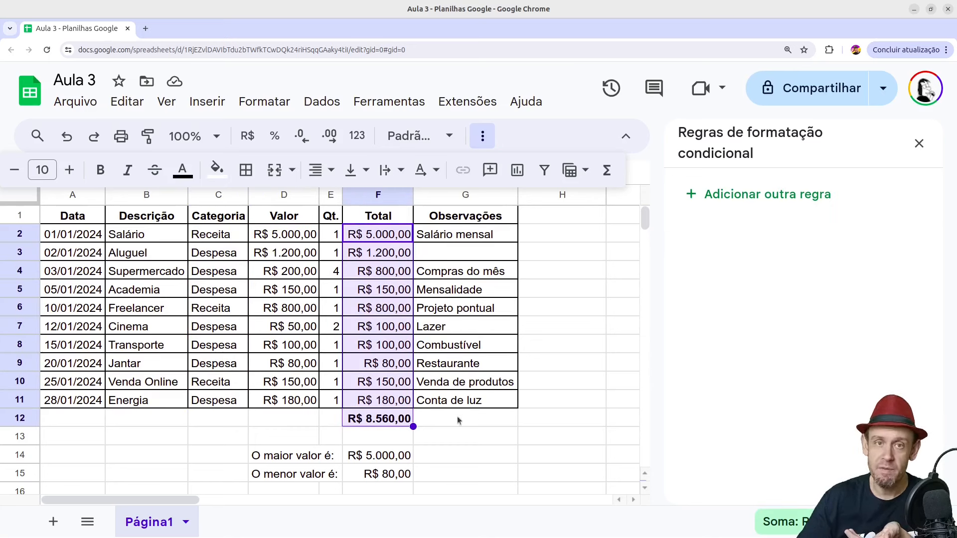
Delete the grand total from F12 below the Total column
{"action": "left_click", "coordinate": [444, 417]}
{"action": "left_click", "coordinate": [370, 421]}
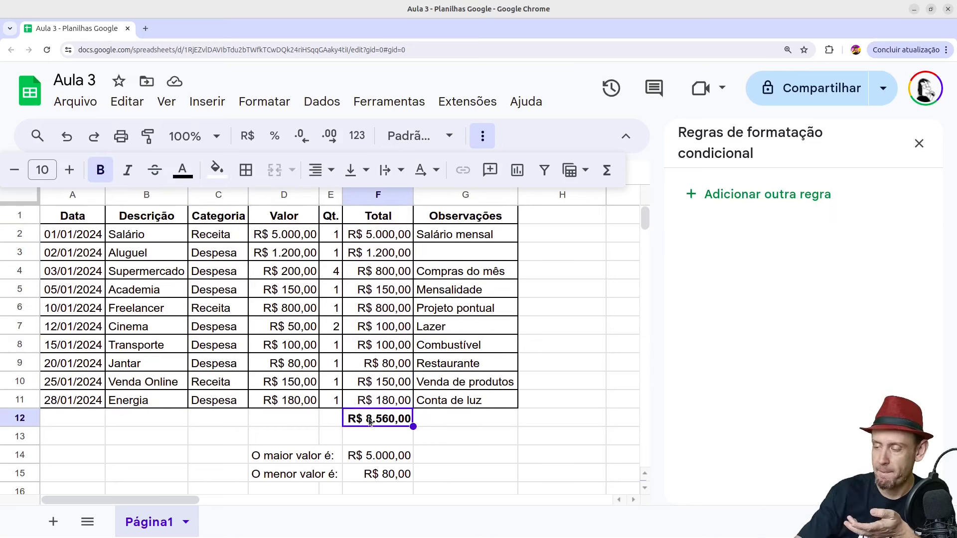
{"action": "key", "text": "Delete"}
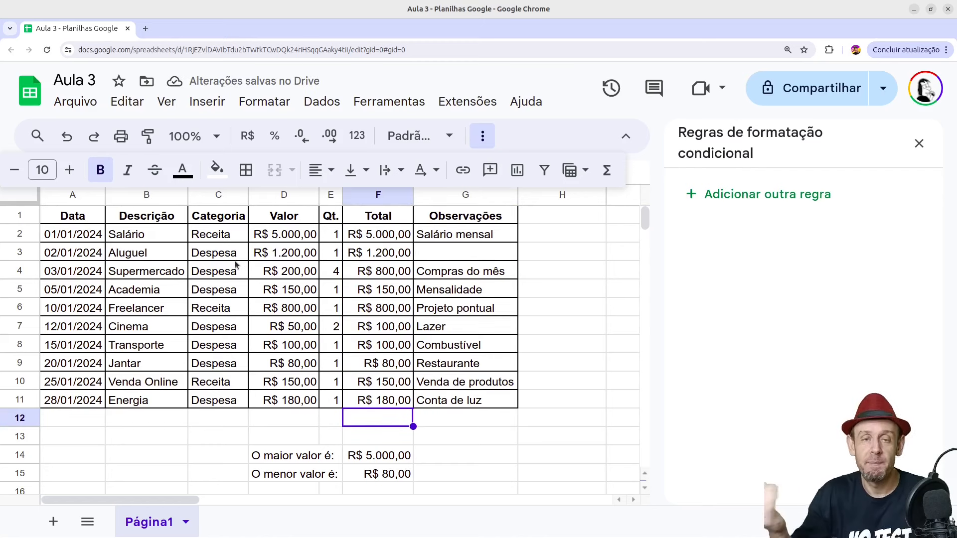
Add a conditional formatting rule to the Categoria range C2:C11 that fills cells green when the text is exactly "Receita"
{"action": "left_click_drag", "start_coordinate": [238, 235], "coordinate": [234, 401]}
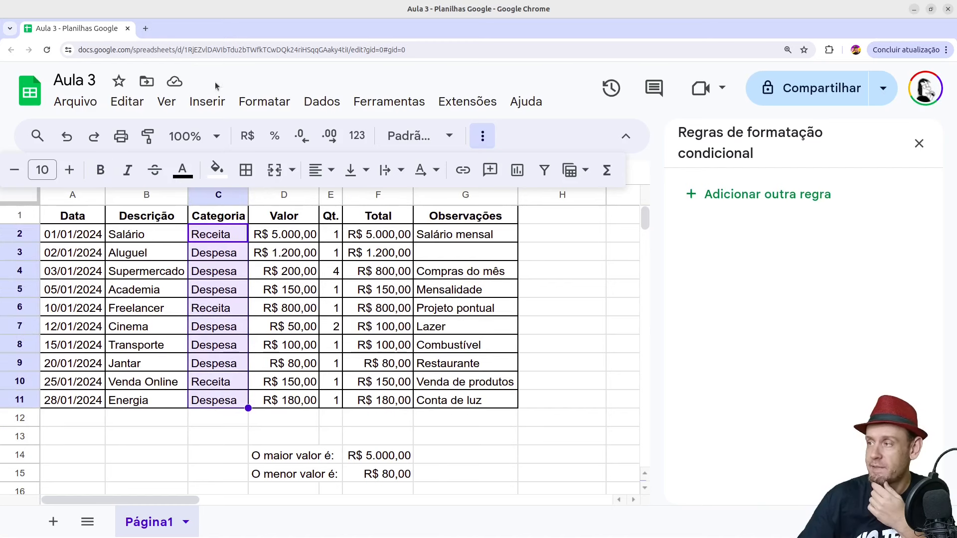
{"action": "left_click", "coordinate": [262, 103]}
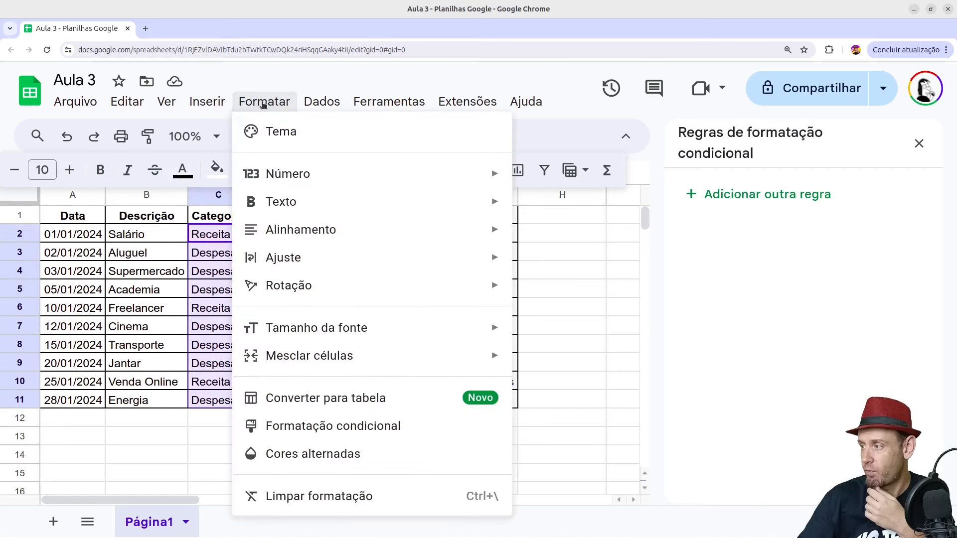
{"action": "left_click", "coordinate": [333, 426]}
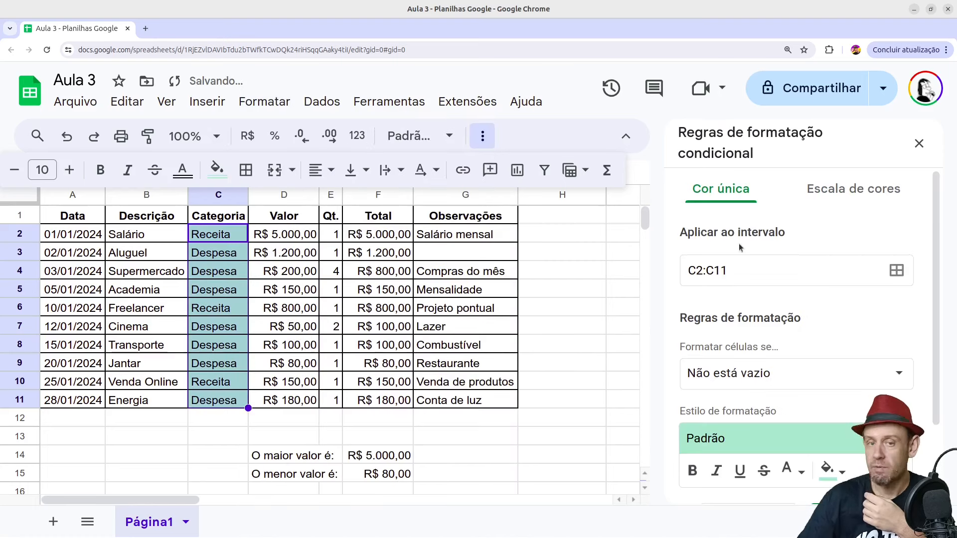
{"action": "left_click", "coordinate": [754, 374]}
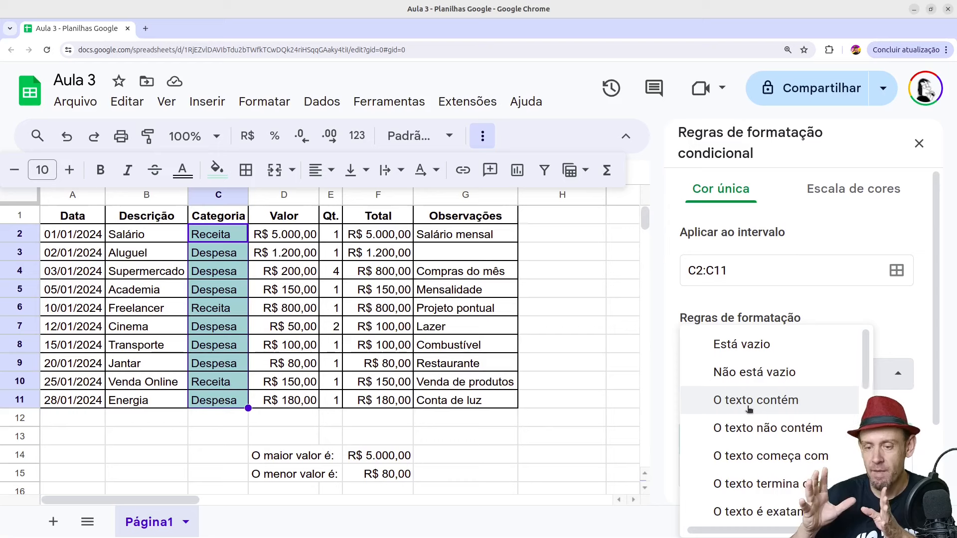
{"action": "scroll", "coordinate": [748, 409], "scroll_direction": "down", "scroll_amount": 2}
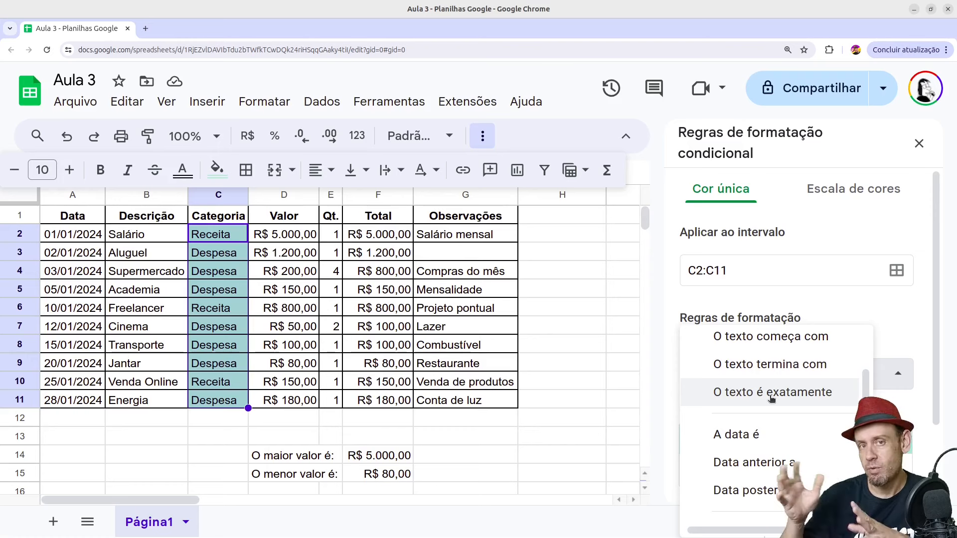
{"action": "scroll", "coordinate": [775, 379], "scroll_direction": "up", "scroll_amount": 3}
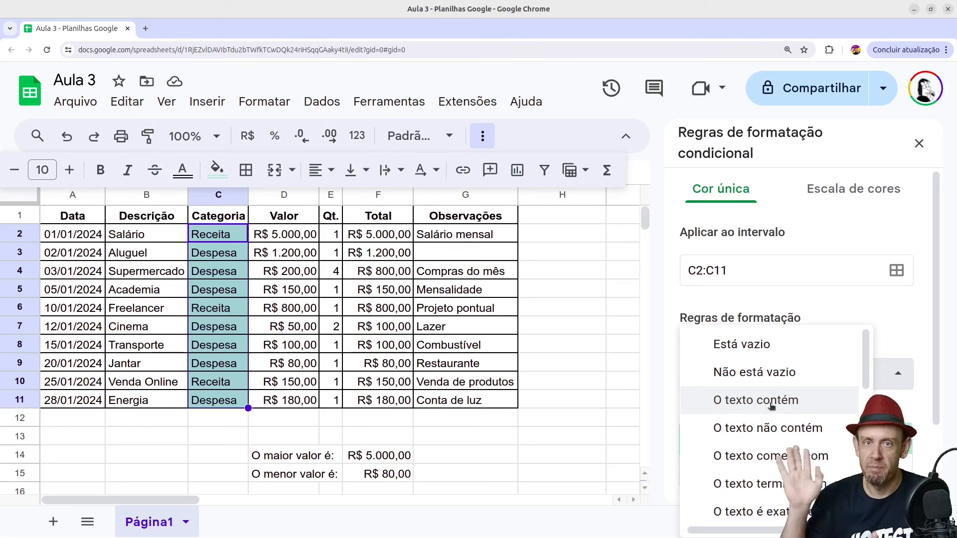
{"action": "scroll", "coordinate": [769, 418], "scroll_direction": "down", "scroll_amount": 2}
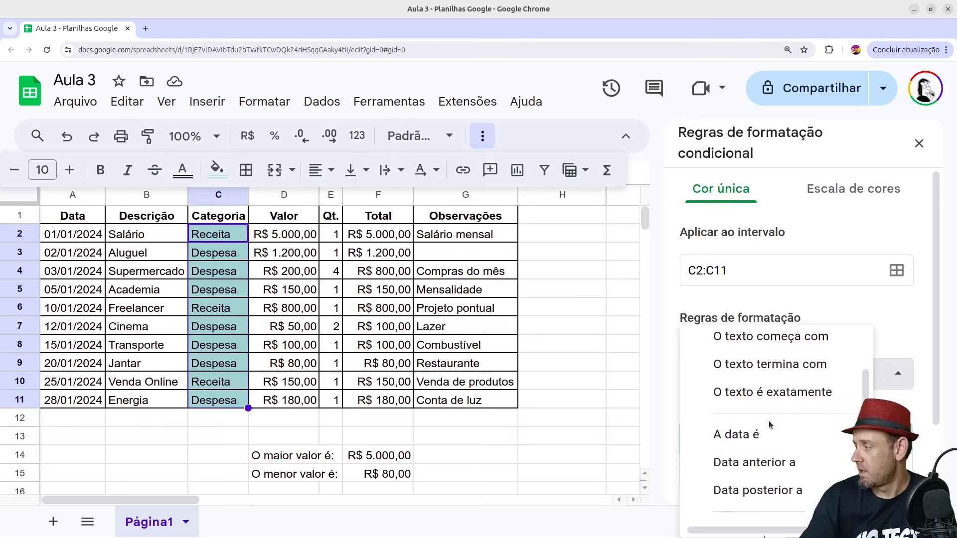
{"action": "left_click", "coordinate": [780, 404]}
{"action": "left_click", "coordinate": [756, 414]}
{"action": "type", "text": "Receita"}
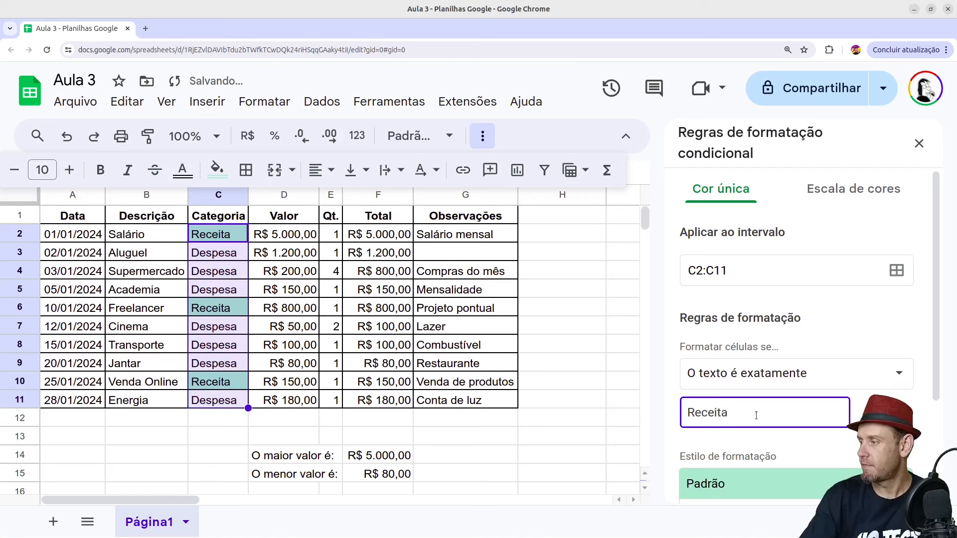
{"action": "scroll", "coordinate": [756, 415], "scroll_direction": "down", "scroll_amount": 3}
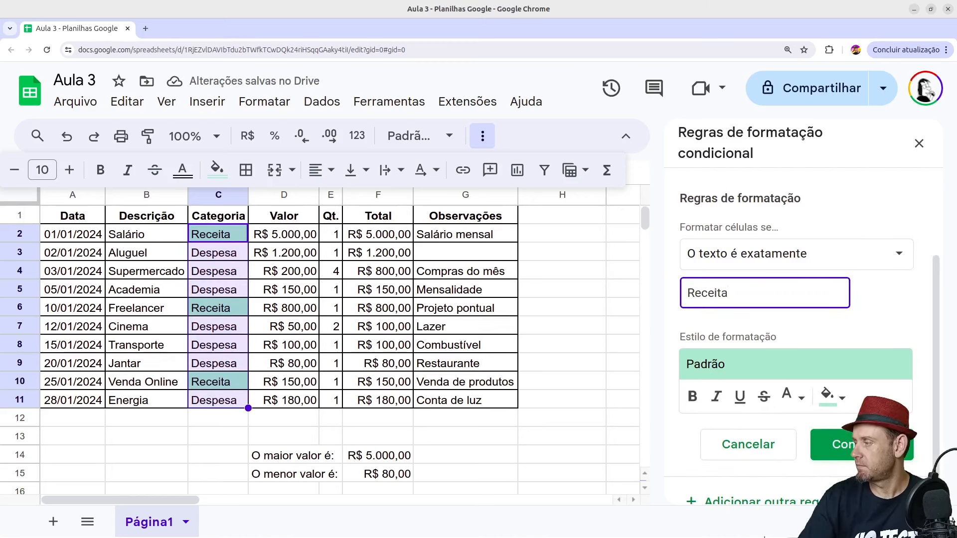
{"action": "left_click", "coordinate": [828, 444]}
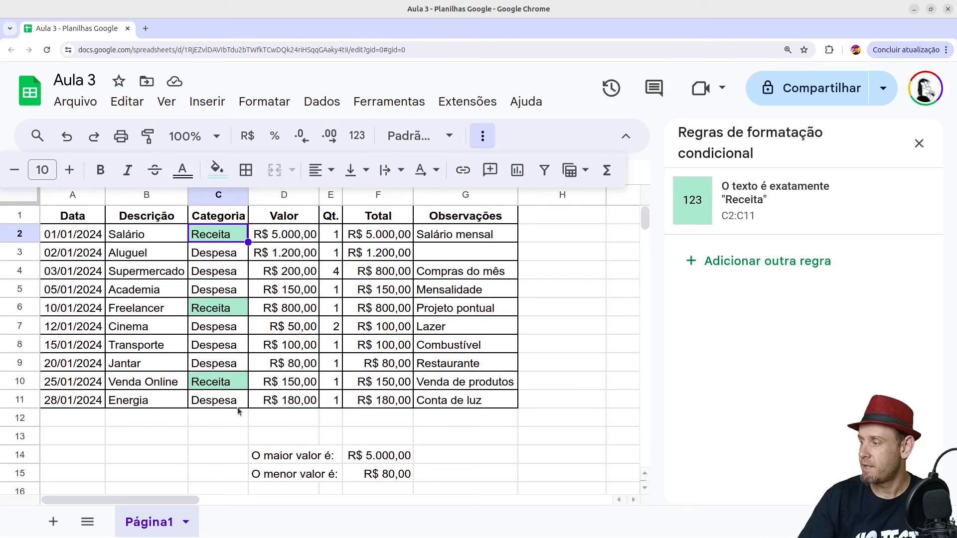
Add another conditional formatting rule for C2:C11 with the condition "O texto é exatamente" and the value "Despesa"
{"action": "left_click", "coordinate": [774, 260]}
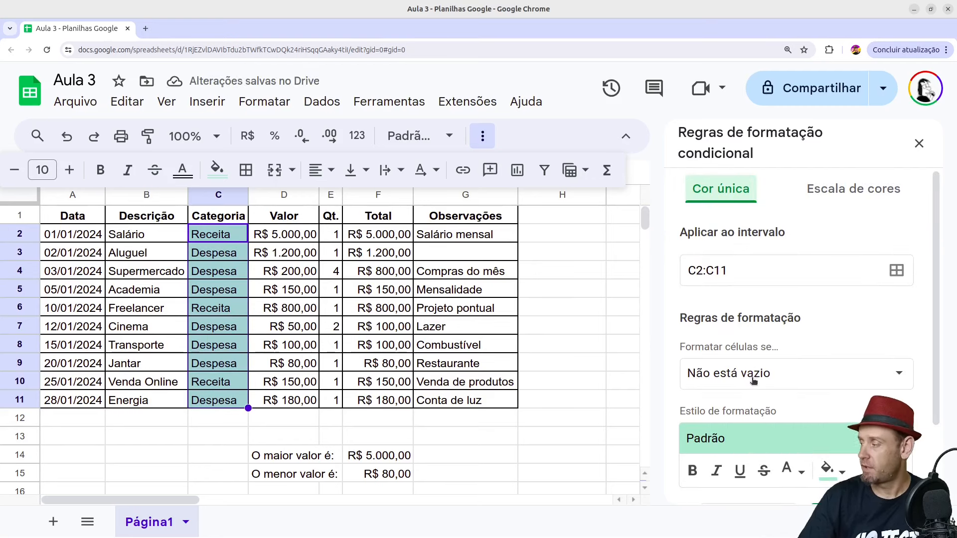
{"action": "left_click", "coordinate": [736, 375]}
{"action": "scroll", "coordinate": [732, 398], "scroll_direction": "down", "scroll_amount": 5}
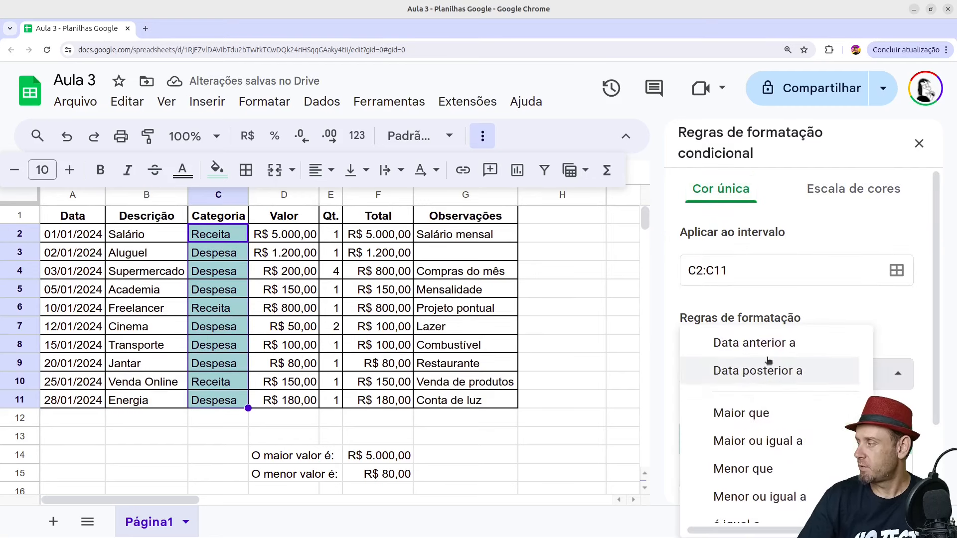
{"action": "scroll", "coordinate": [757, 376], "scroll_direction": "up", "scroll_amount": 2}
{"action": "left_click", "coordinate": [776, 386]}
{"action": "left_click", "coordinate": [760, 418]}
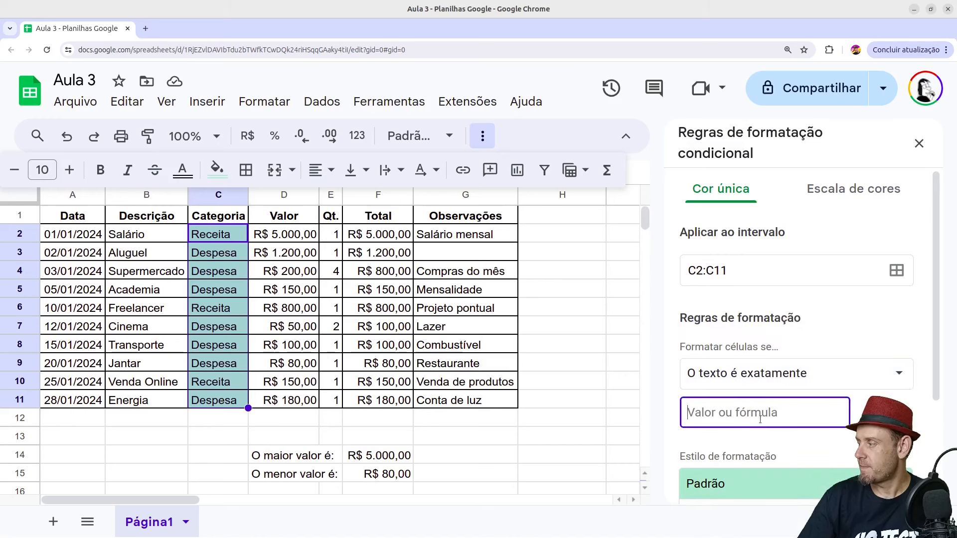
{"action": "type", "text": "Despesa"}
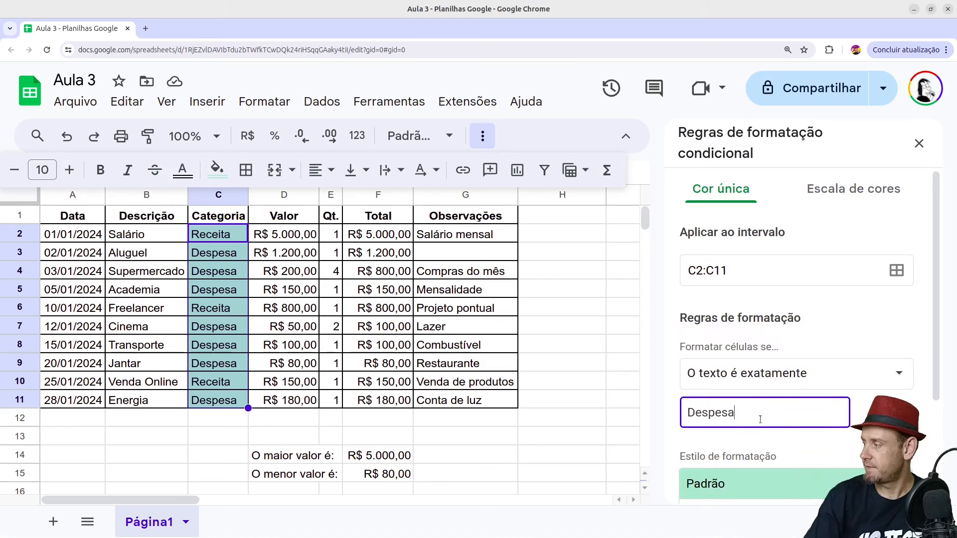
{"action": "left_click", "coordinate": [814, 347]}
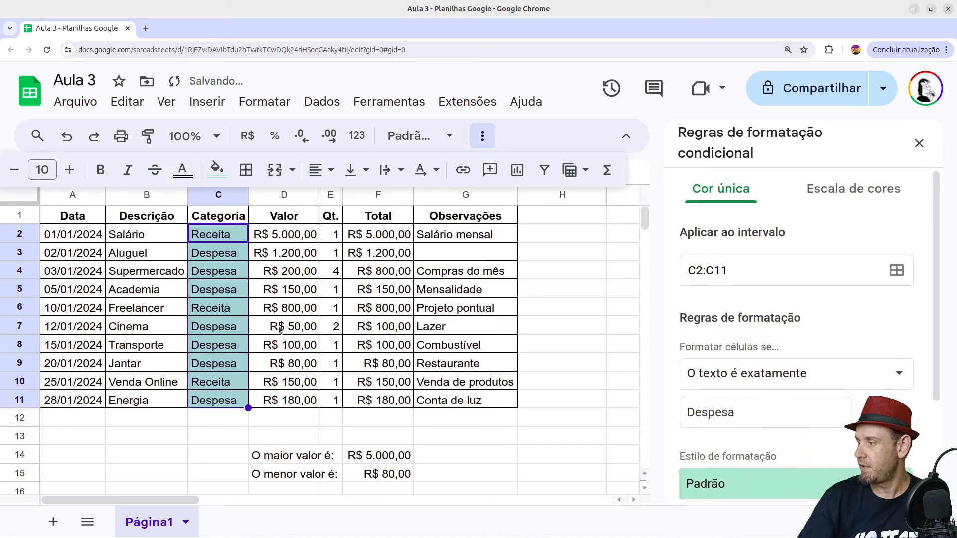
Apply the light red default style to the "Despesa" rule and save it
{"action": "scroll", "coordinate": [812, 334], "scroll_direction": "down", "scroll_amount": 3}
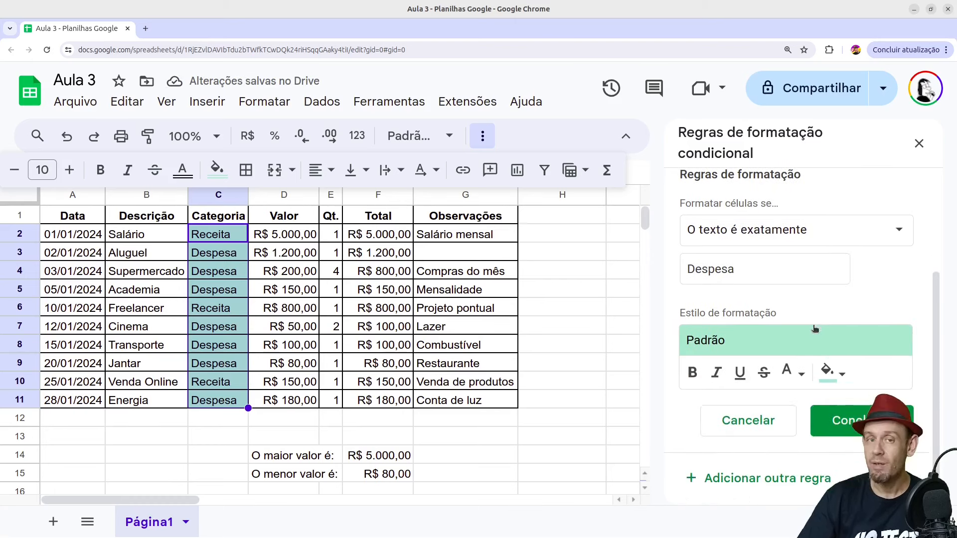
{"action": "left_click", "coordinate": [760, 342]}
{"action": "left_click", "coordinate": [866, 388]}
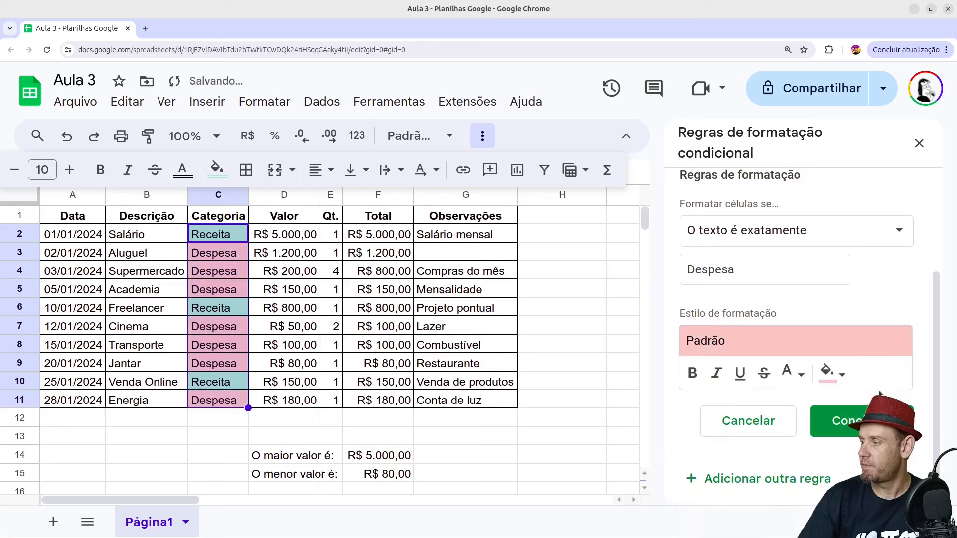
{"action": "left_click", "coordinate": [812, 423]}
{"action": "left_click", "coordinate": [480, 401]}
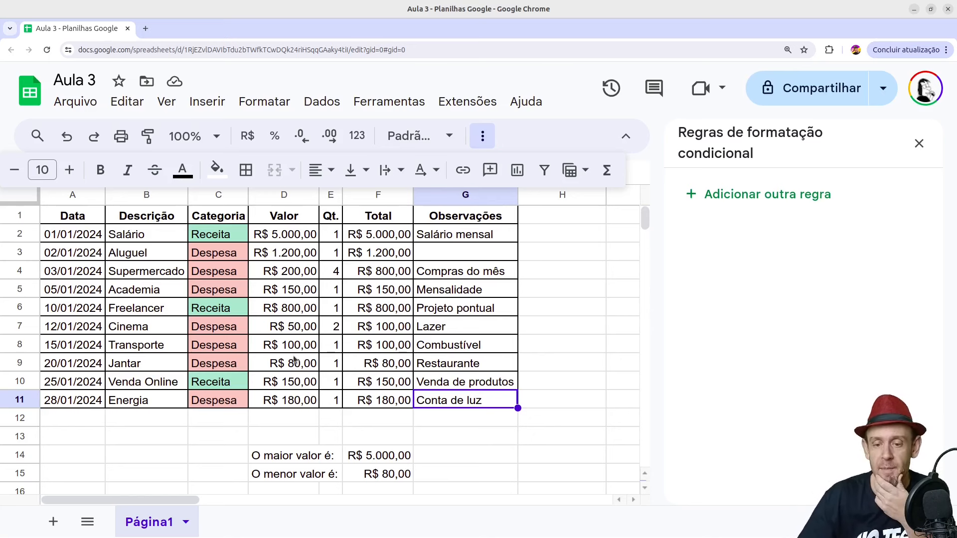
Try to colour the Valor range D2:D11 green with a conditional formatting rule for text that is exactly "Receita"
{"action": "left_click_drag", "start_coordinate": [301, 235], "coordinate": [302, 404]}
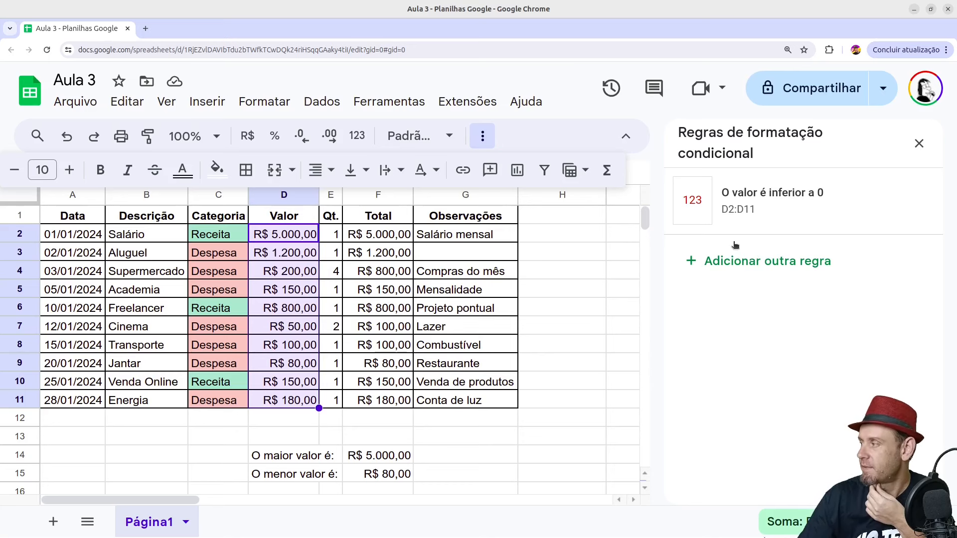
{"action": "left_click", "coordinate": [743, 263]}
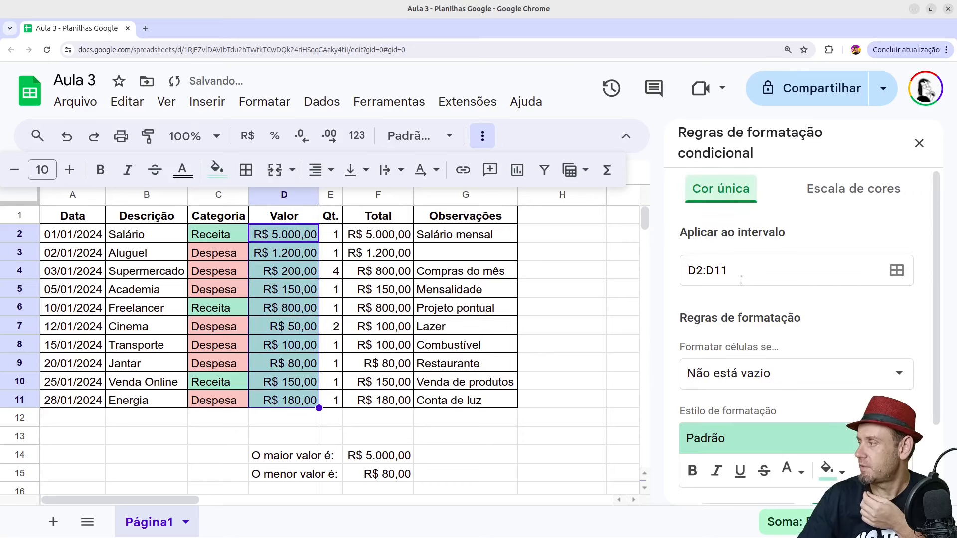
{"action": "left_click", "coordinate": [748, 384]}
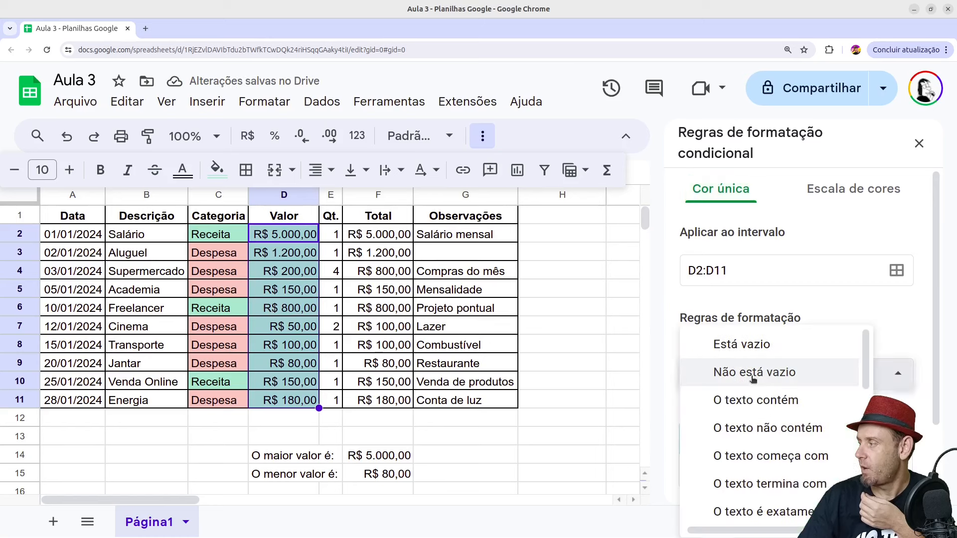
{"action": "scroll", "coordinate": [778, 425], "scroll_direction": "down", "scroll_amount": 3}
{"action": "left_click", "coordinate": [764, 391]}
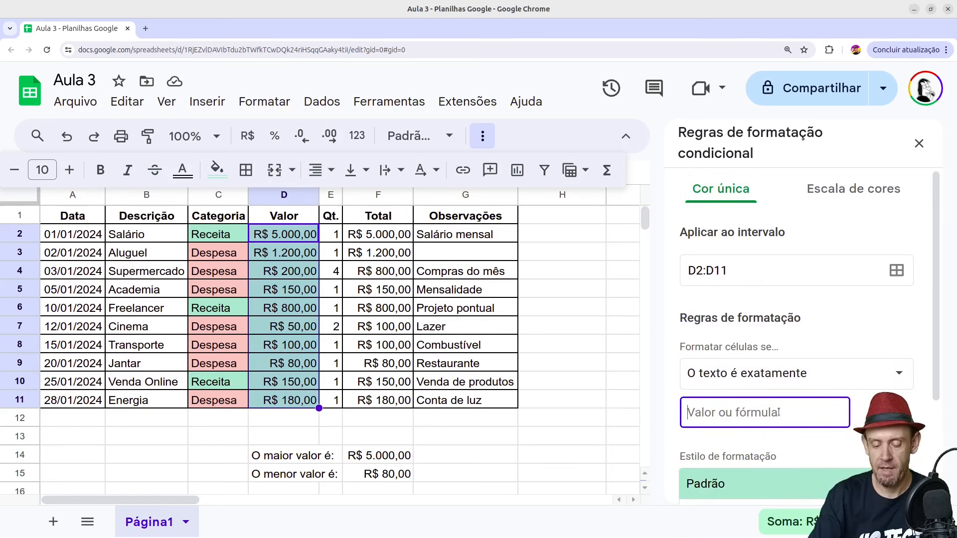
{"action": "type", "text": "R"}
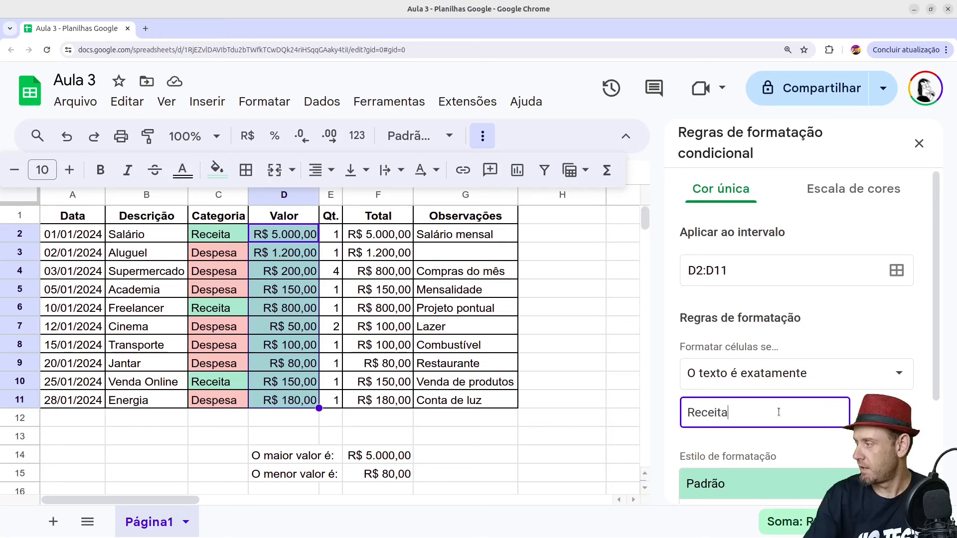
{"action": "type", "text": "eceita"}
{"action": "scroll", "coordinate": [807, 421], "scroll_direction": "down", "scroll_amount": 2}
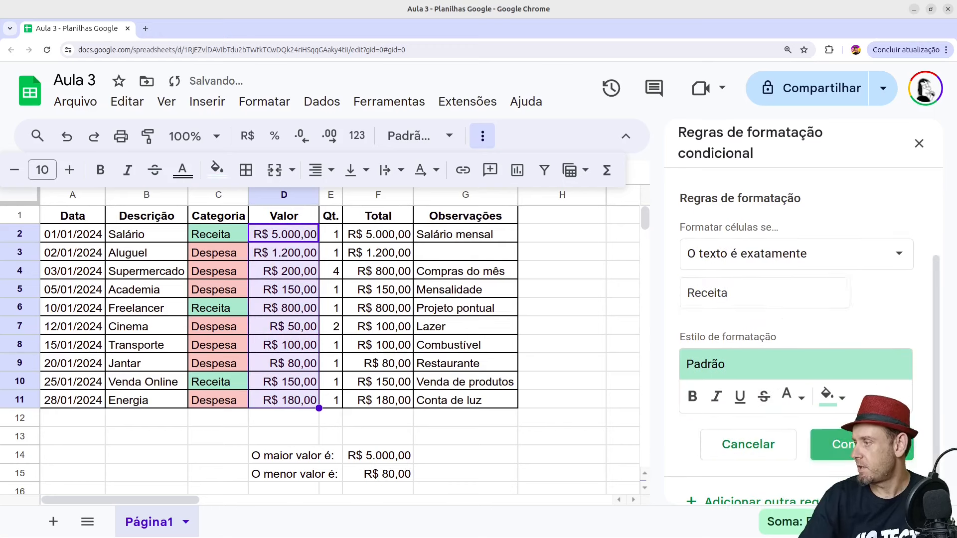
{"action": "left_click", "coordinate": [829, 445]}
{"action": "left_click", "coordinate": [443, 329]}
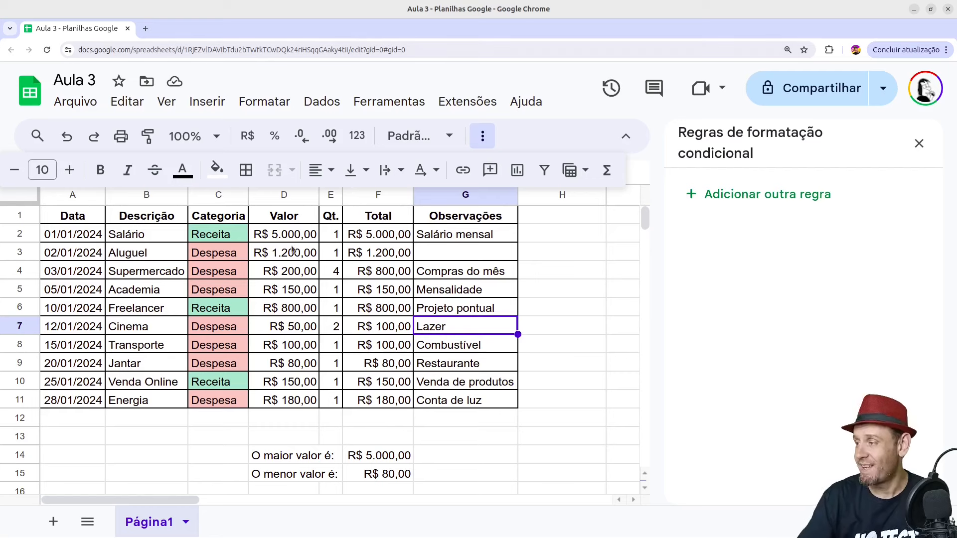
Delete the "Receita" conditional formatting rule from the Valor range D2:D11
{"action": "left_click_drag", "start_coordinate": [298, 236], "coordinate": [302, 401]}
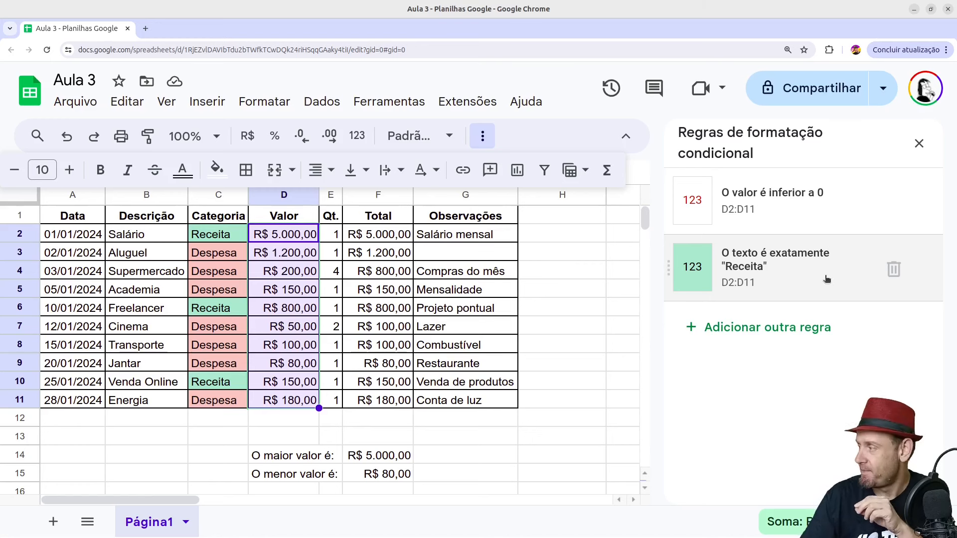
{"action": "left_click", "coordinate": [893, 270]}
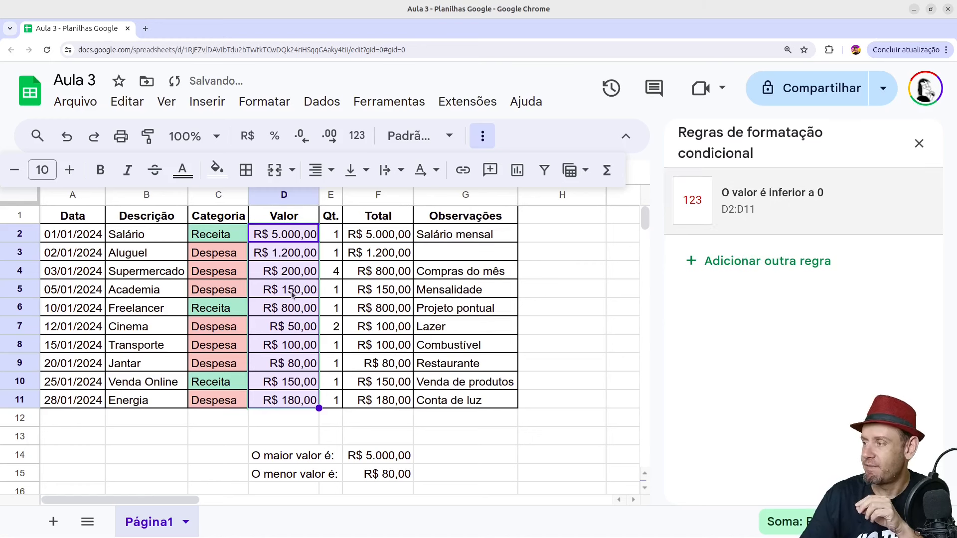
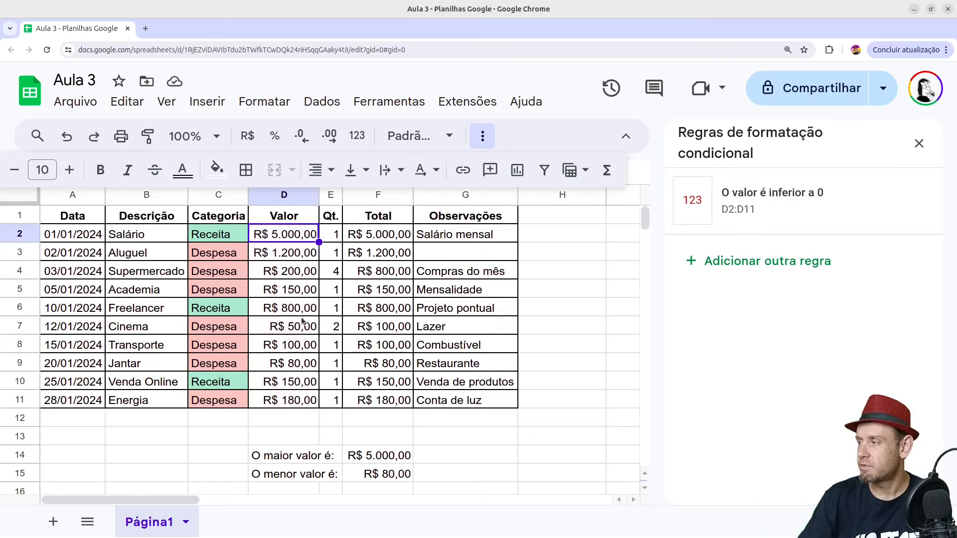
Add another conditional formatting rule for the Valor range D2:D11 with the condition "A fórmula personalizada é"
{"action": "left_click_drag", "start_coordinate": [295, 239], "coordinate": [309, 404]}
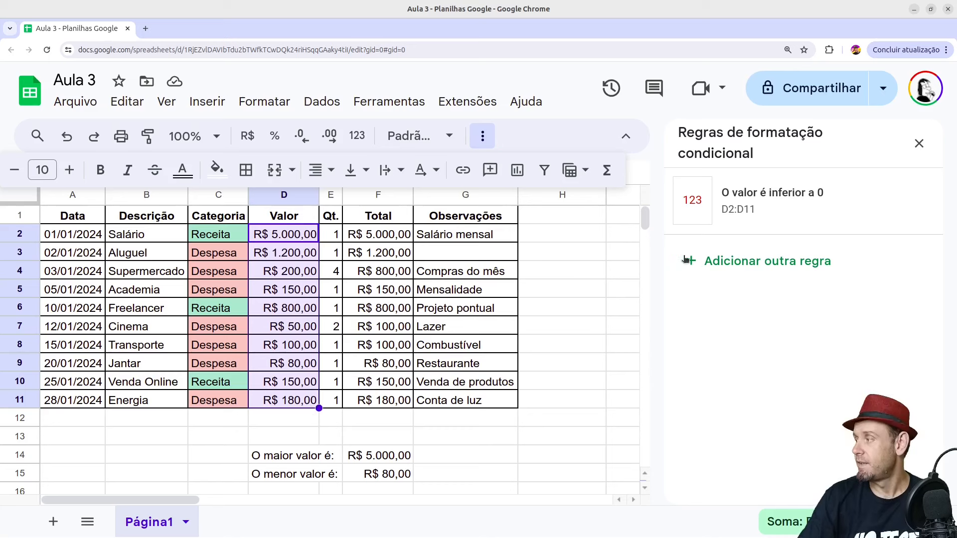
{"action": "left_click", "coordinate": [741, 270]}
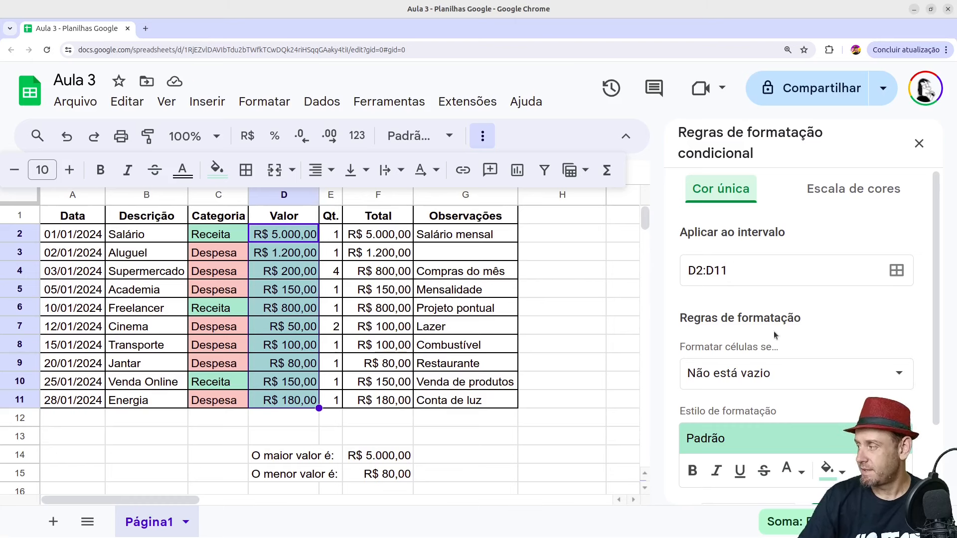
{"action": "scroll", "coordinate": [773, 331], "scroll_direction": "down", "scroll_amount": 2}
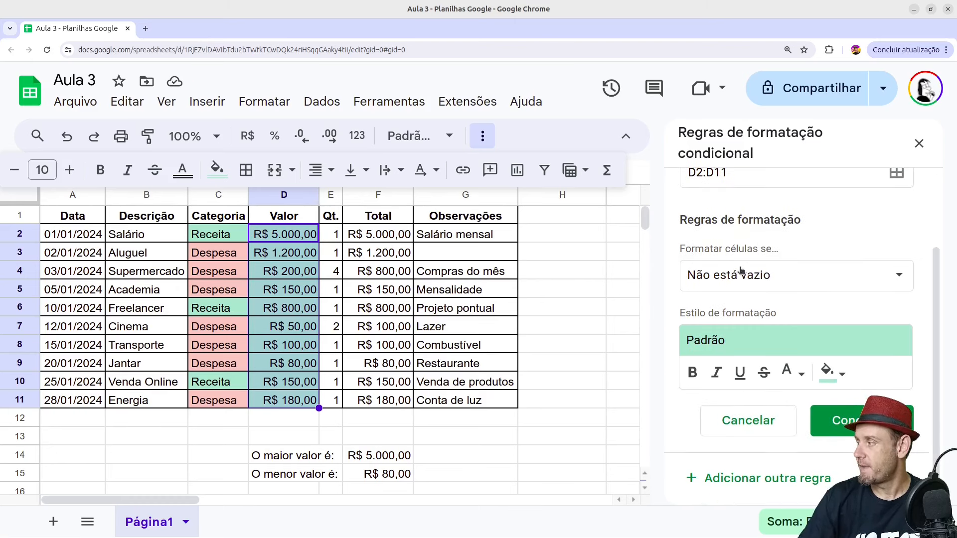
{"action": "left_click", "coordinate": [783, 289]}
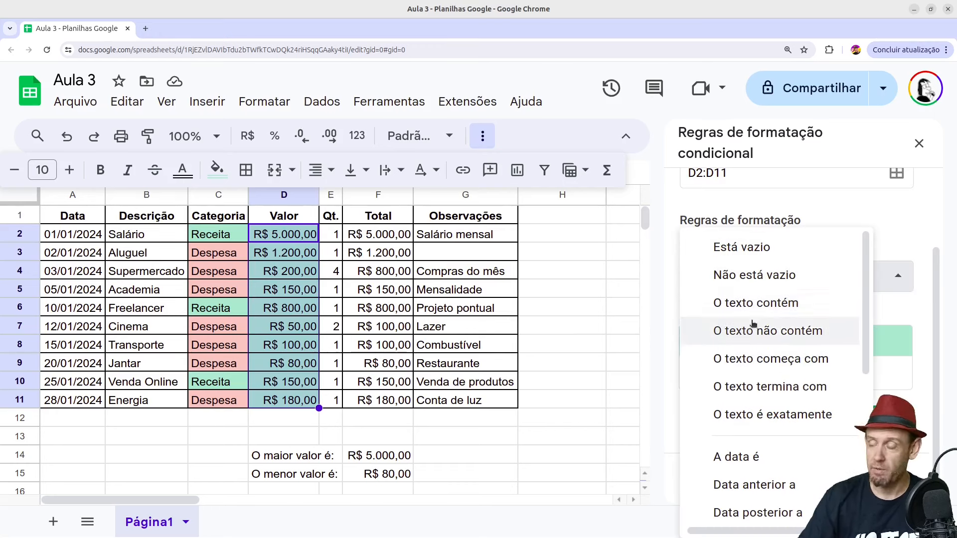
{"action": "scroll", "coordinate": [747, 329], "scroll_direction": "down", "scroll_amount": 3}
{"action": "scroll", "coordinate": [759, 310], "scroll_direction": "down", "scroll_amount": 2}
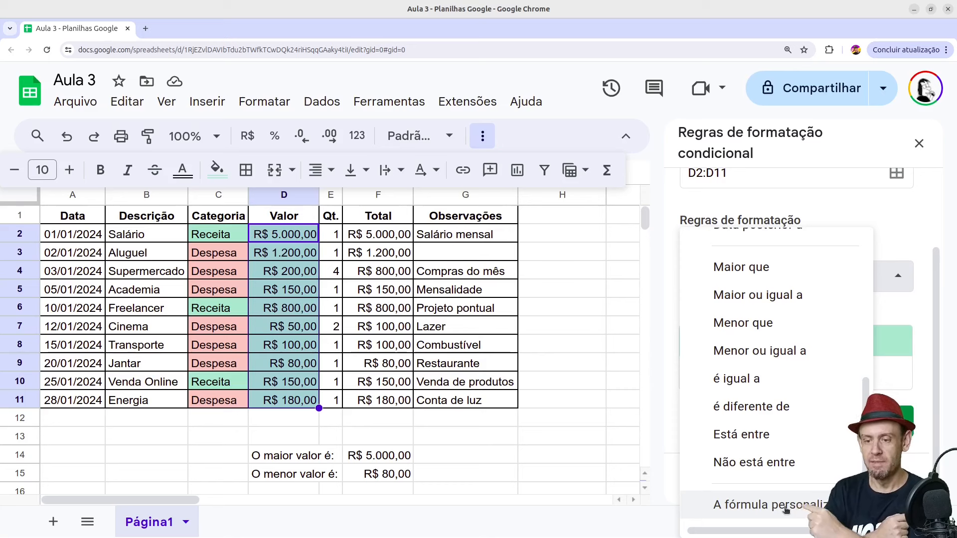
{"action": "left_click", "coordinate": [785, 507]}
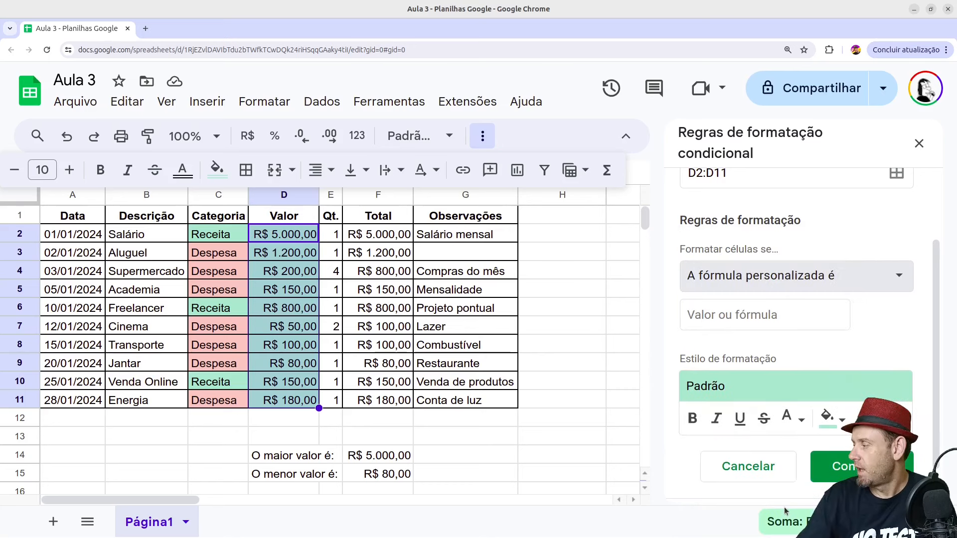
Enter C="Receita" as the rule's custom formula, with the word Receita in quotation marks
{"action": "left_click", "coordinate": [725, 313]}
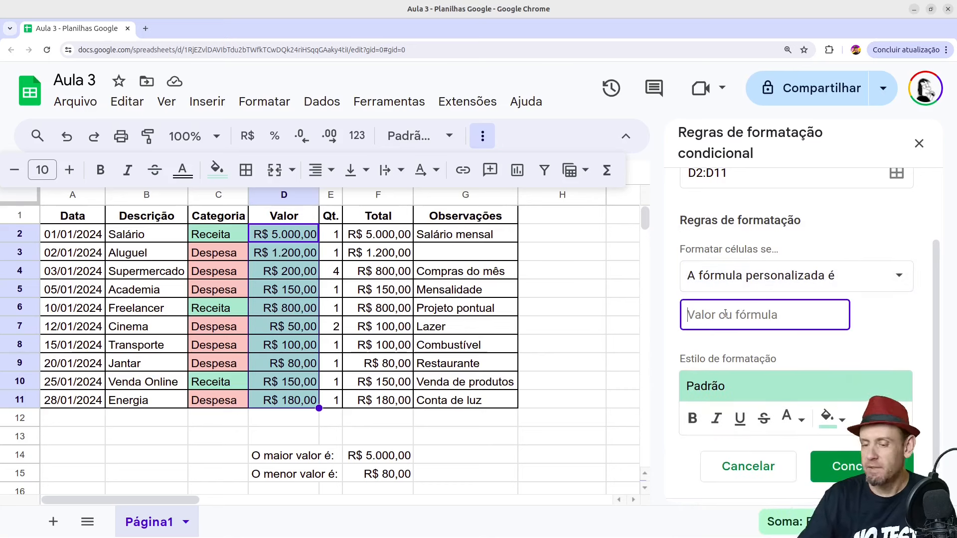
{"action": "scroll", "coordinate": [873, 323], "scroll_direction": "down", "scroll_amount": 1}
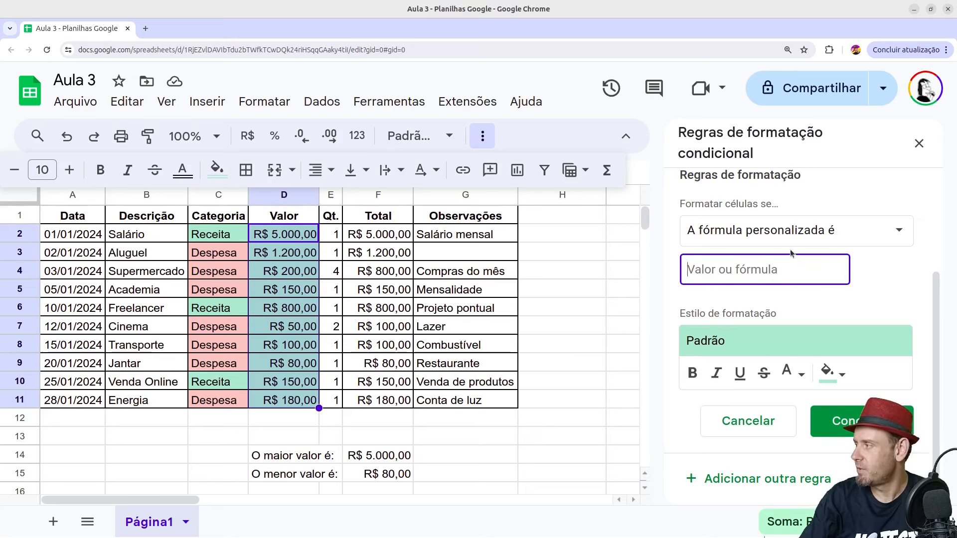
{"action": "type", "text": "C"}
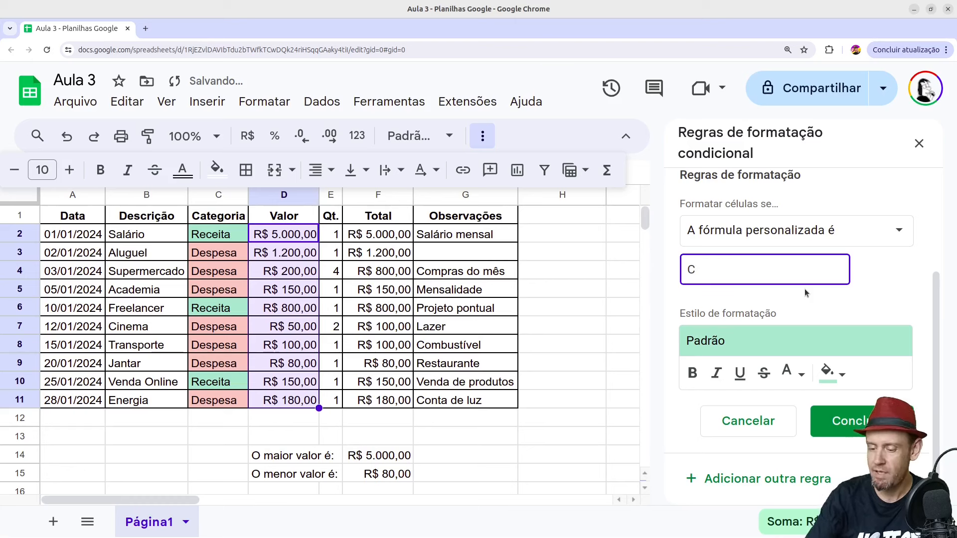
{"action": "type", "text": "=Receita"}
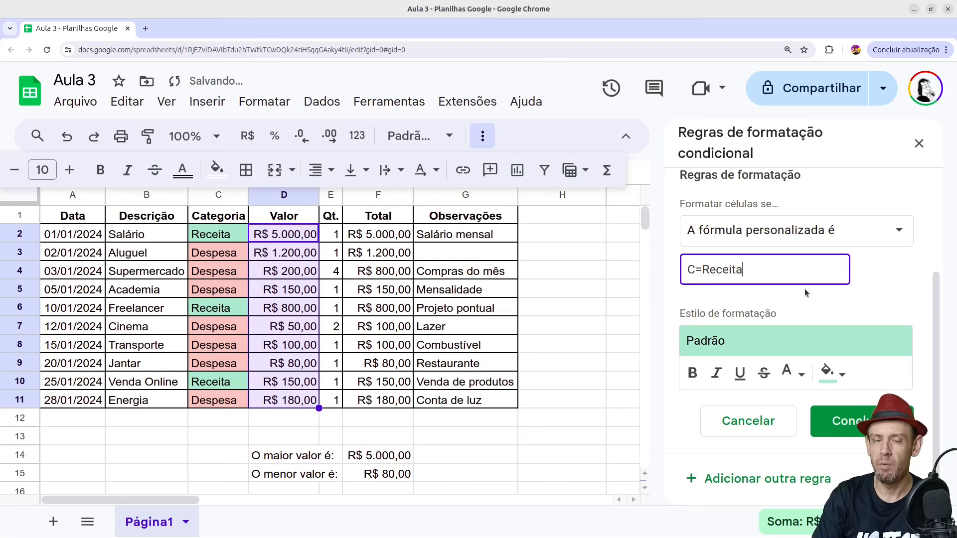
{"action": "type", "text": "\""}
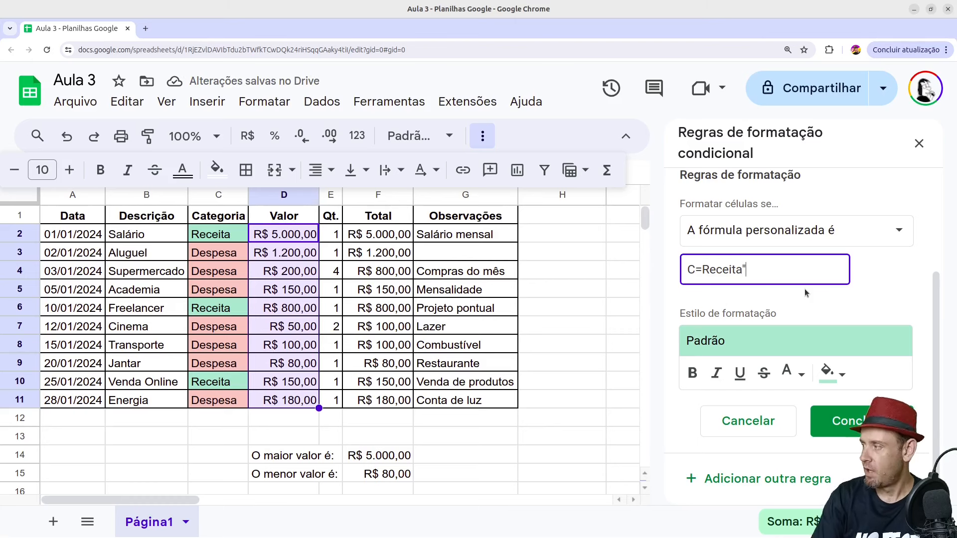
{"action": "key", "text": "Left"}
{"action": "key", "text": "Left"}
{"action": "key", "text": "Left"}
{"action": "key", "text": "Left"}
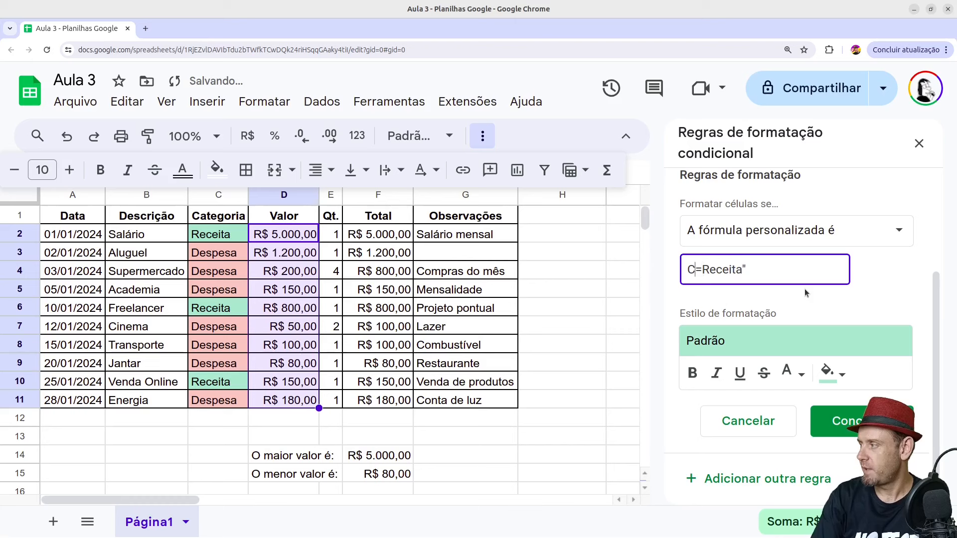
{"action": "key", "text": "Right"}
{"action": "type", "text": "\""}
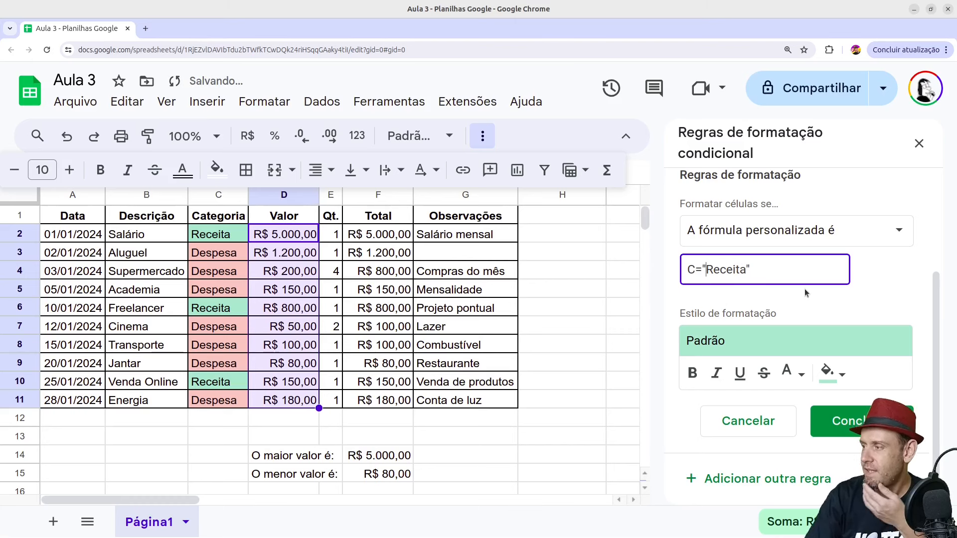
Complete the custom formula as =C2="Receita" by adding the row number and the leading equals sign
{"action": "key", "text": "Left"}
{"action": "key", "text": "Left"}
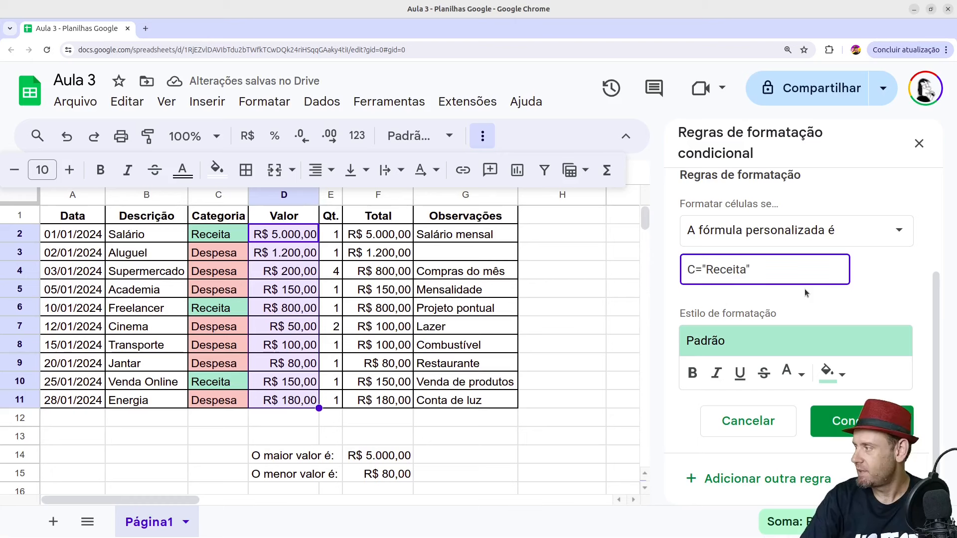
{"action": "type", "text": "2"}
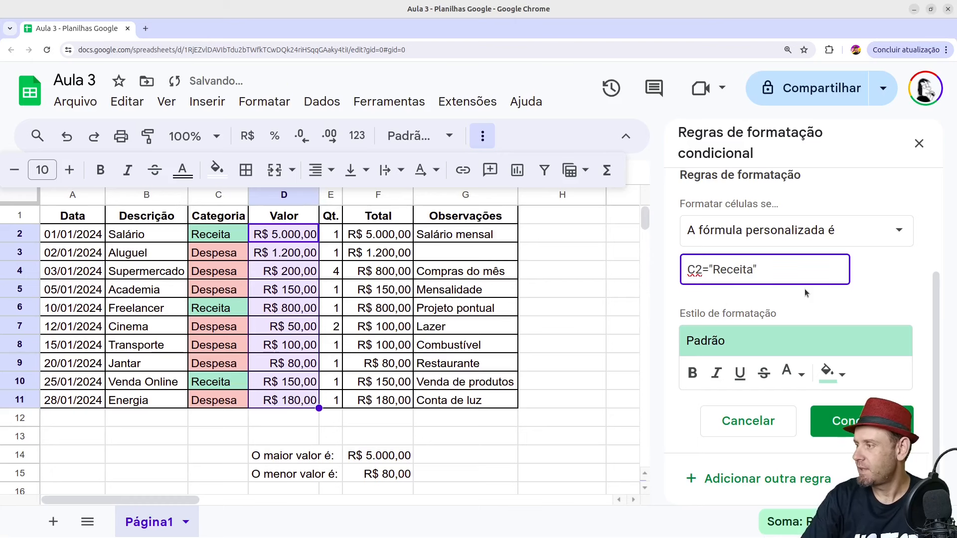
{"action": "key", "text": "Left"}
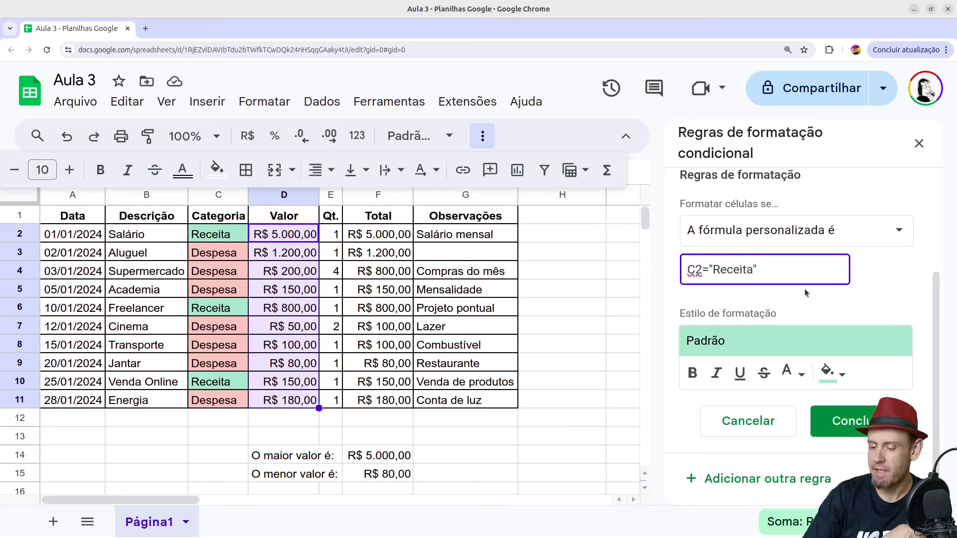
{"action": "key", "text": "Home"}
{"action": "type", "text": "="}
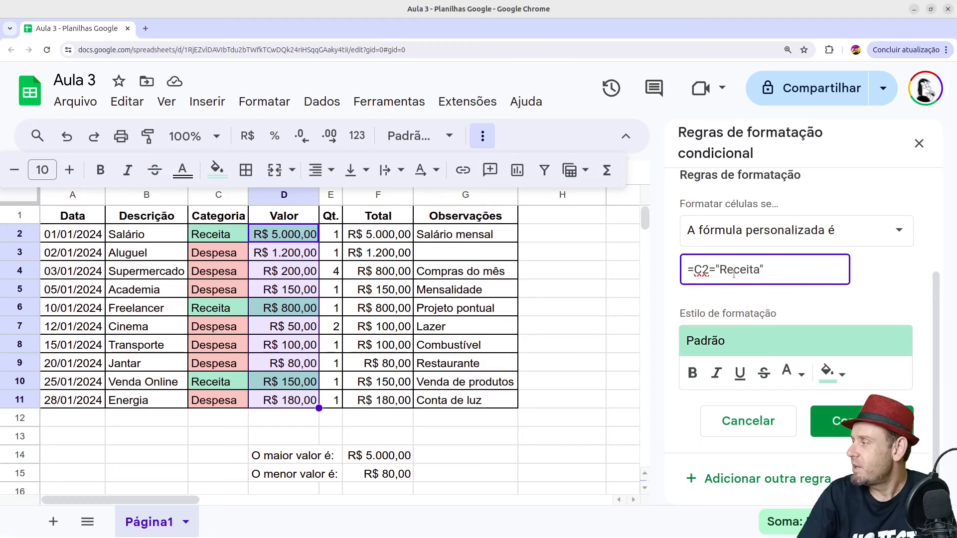
Check the fill of the Valor cells D2, D6 and D10 in the Receita rows
{"action": "left_click", "coordinate": [283, 238]}
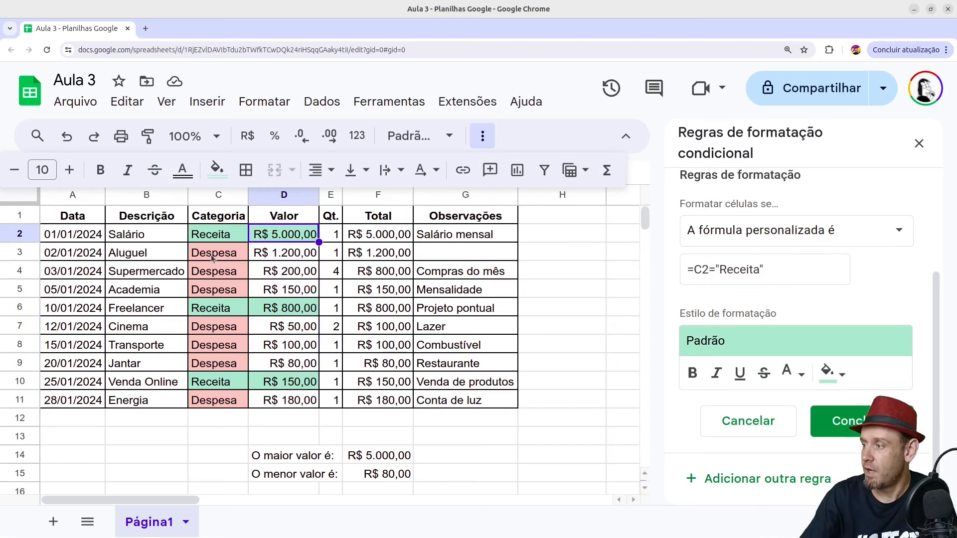
{"action": "left_click", "coordinate": [274, 308]}
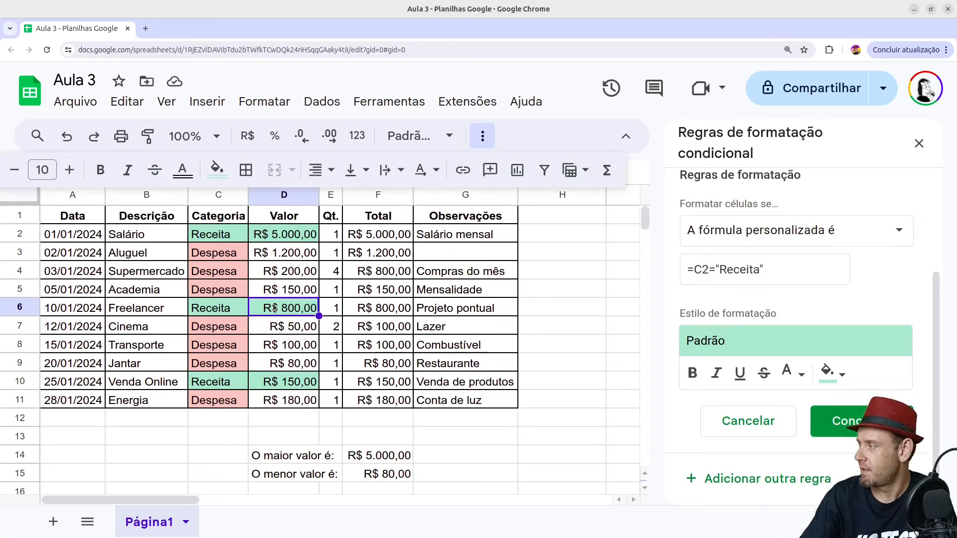
{"action": "left_click", "coordinate": [275, 382]}
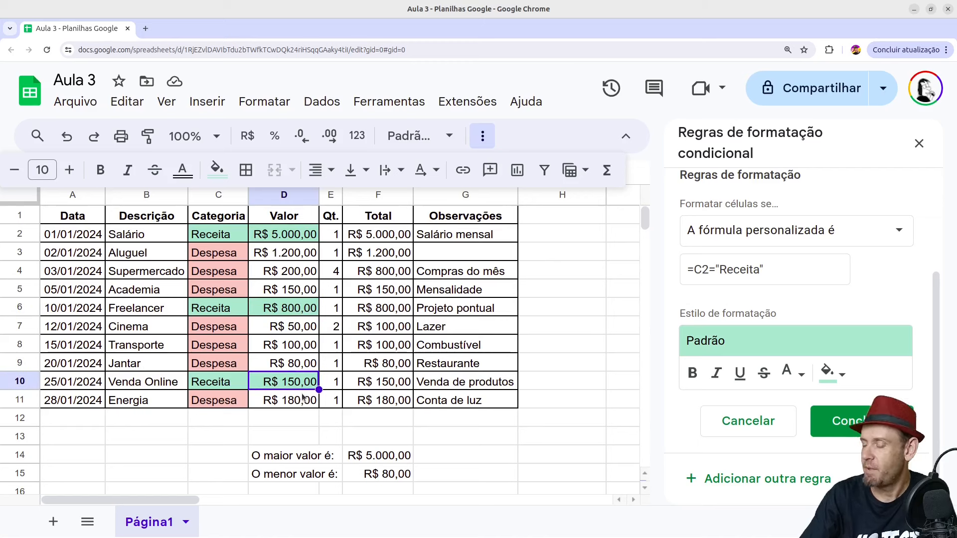
{"action": "left_click", "coordinate": [294, 234]}
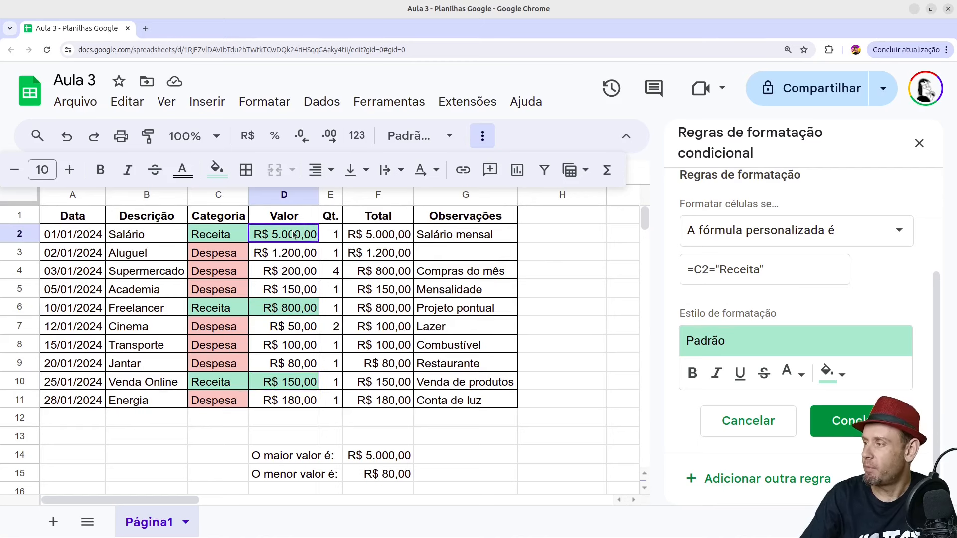
Try to save the rule with the formula =C="Receita", and put the row number 2 back
{"action": "left_click", "coordinate": [710, 270]}
{"action": "key", "text": "BackSpace"}
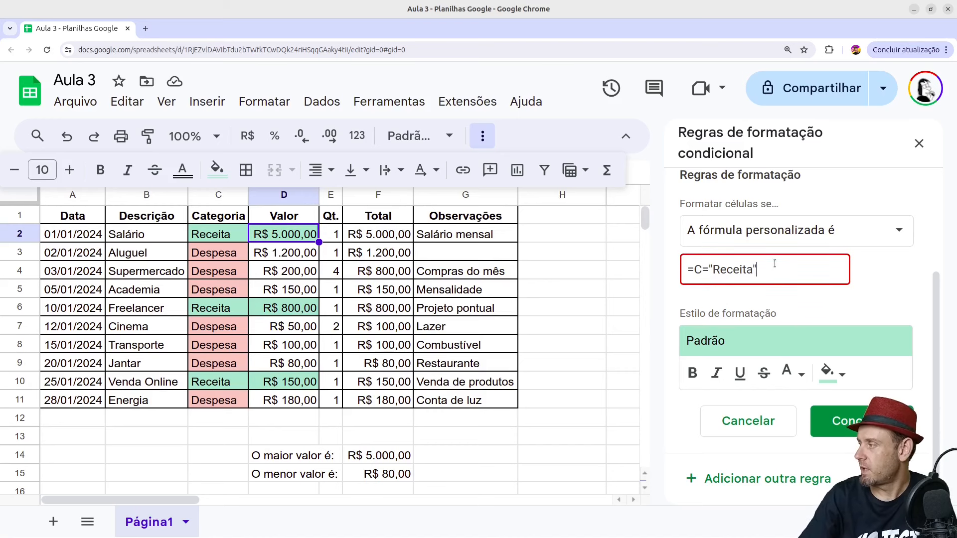
{"action": "left_click", "coordinate": [842, 421]}
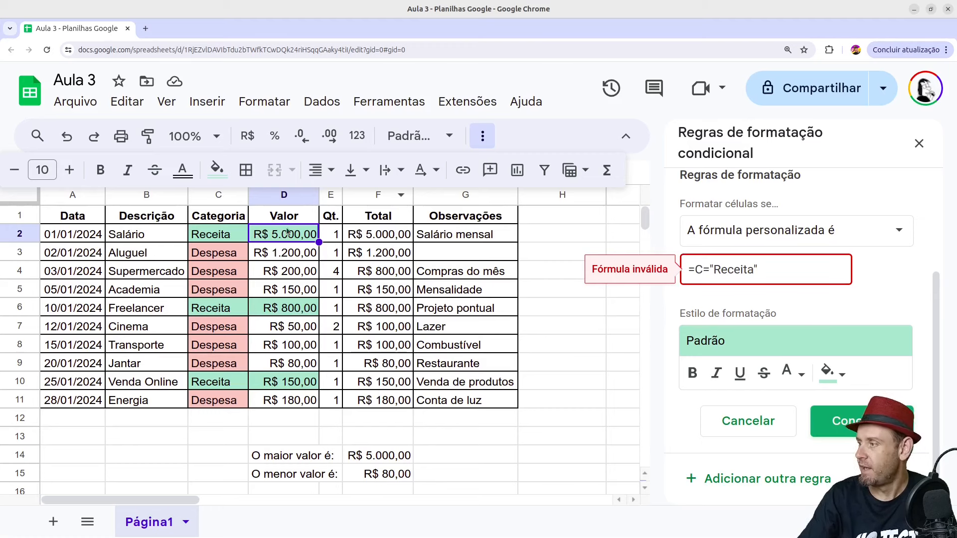
{"action": "left_click", "coordinate": [702, 271]}
{"action": "type", "text": "2"}
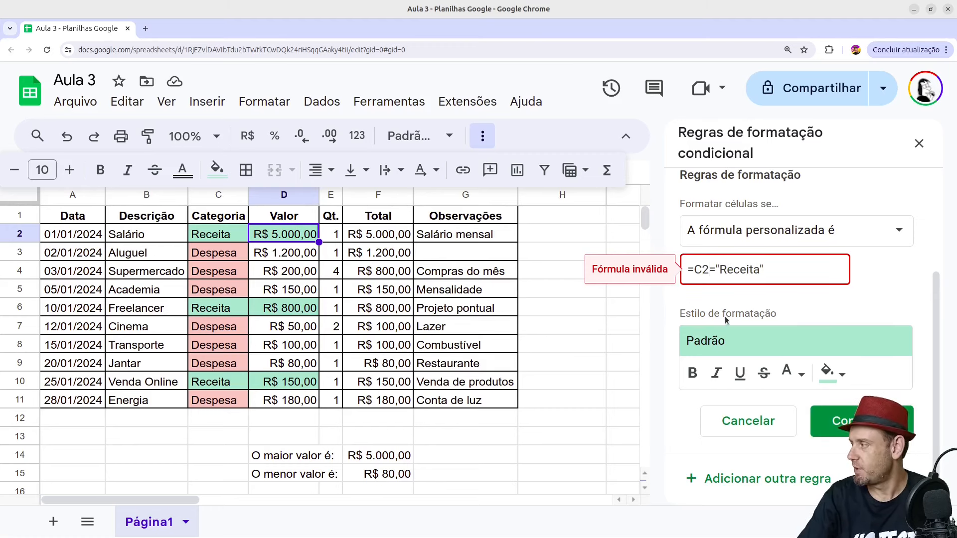
Compare the Categoria and Valor cells in rows 2 to 4 against the rule's formula
{"action": "left_click", "coordinate": [297, 236]}
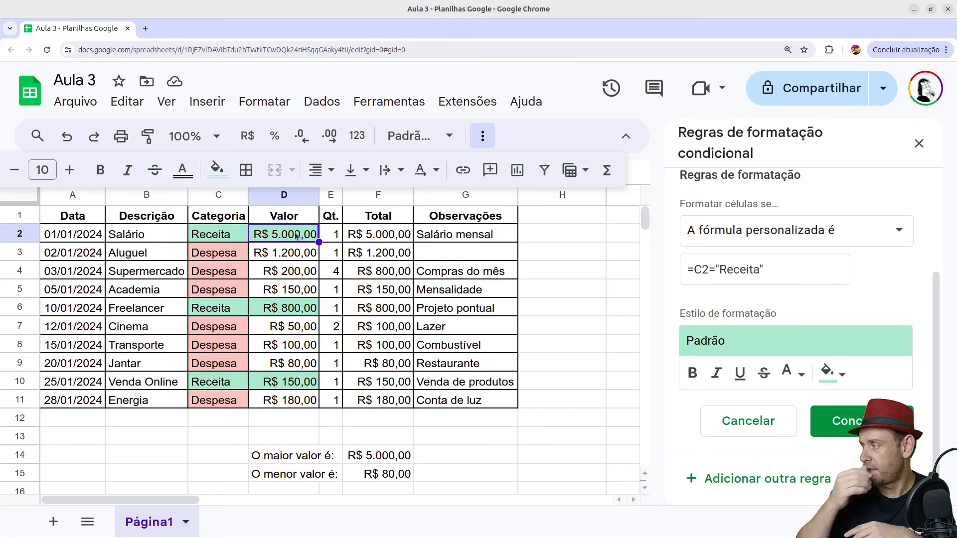
{"action": "left_click", "coordinate": [219, 256]}
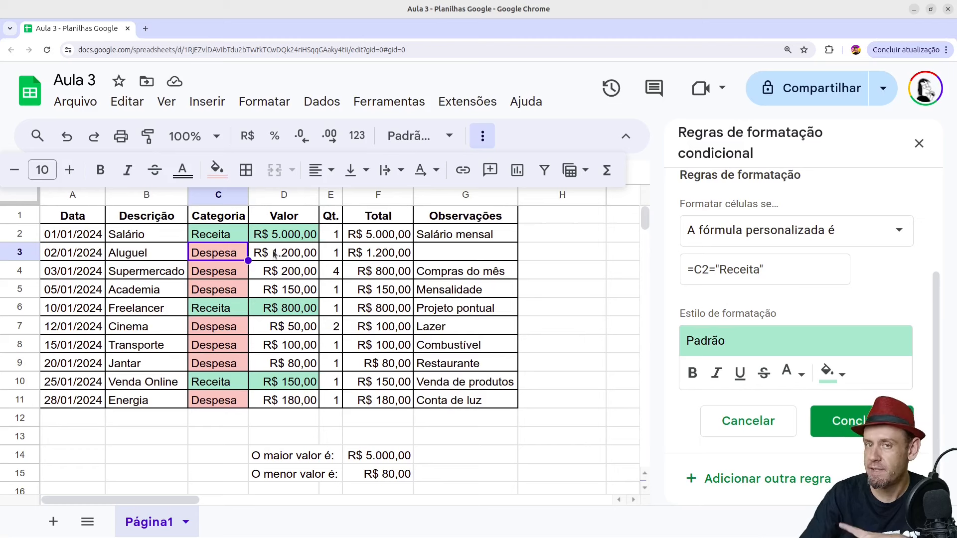
{"action": "left_click", "coordinate": [272, 256]}
{"action": "left_click", "coordinate": [227, 278]}
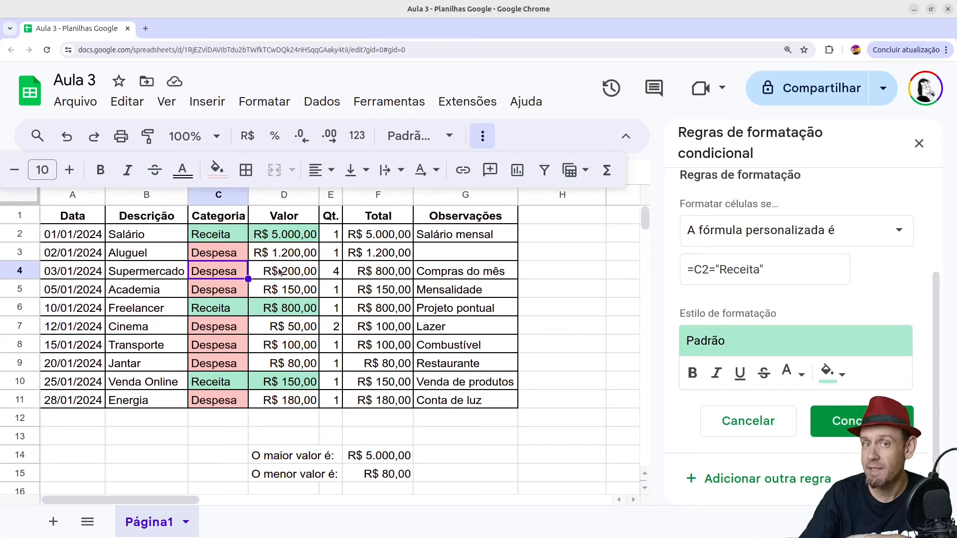
Remove the leading equals sign from the custom formula and put it back before C2
{"action": "left_click", "coordinate": [701, 273]}
{"action": "double_click", "coordinate": [701, 272]}
{"action": "left_click", "coordinate": [690, 275]}
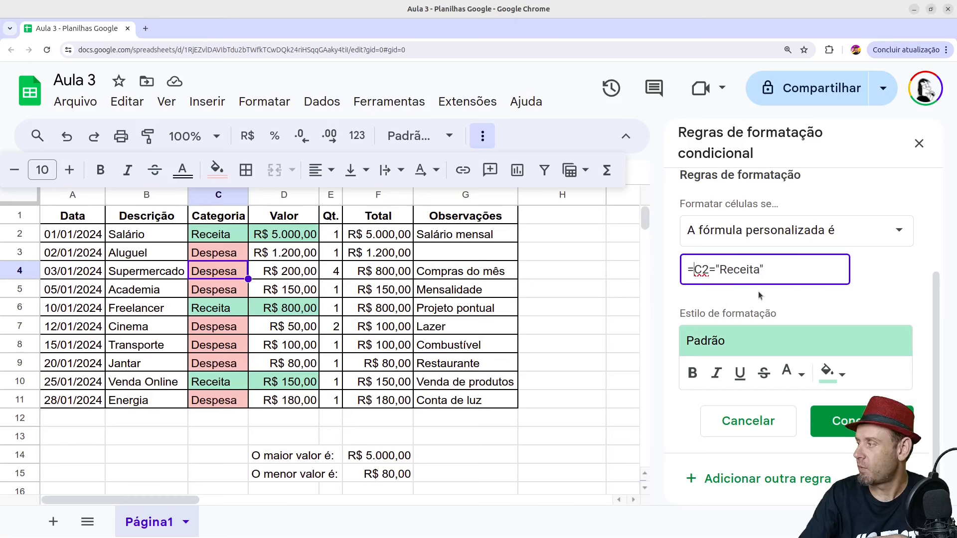
{"action": "key", "text": "BackSpace"}
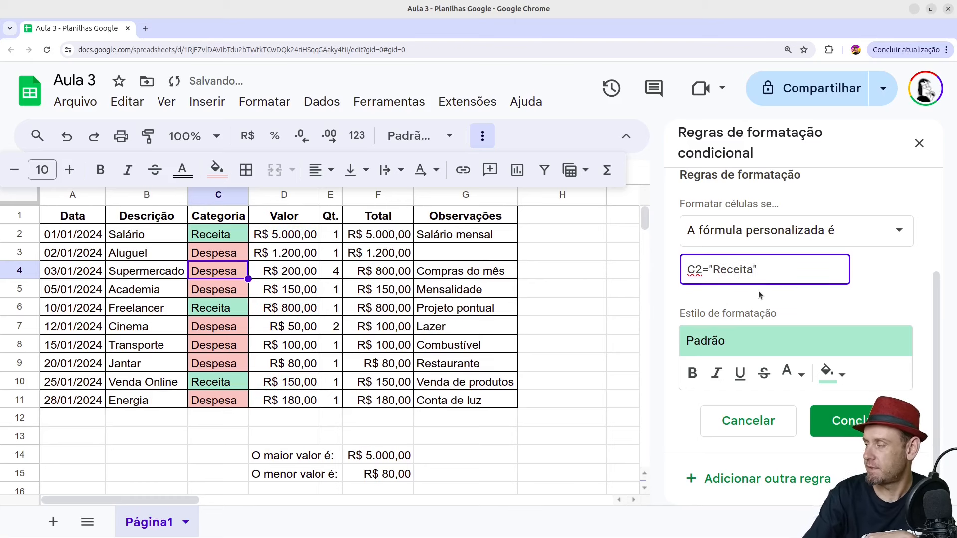
{"action": "type", "text": "="}
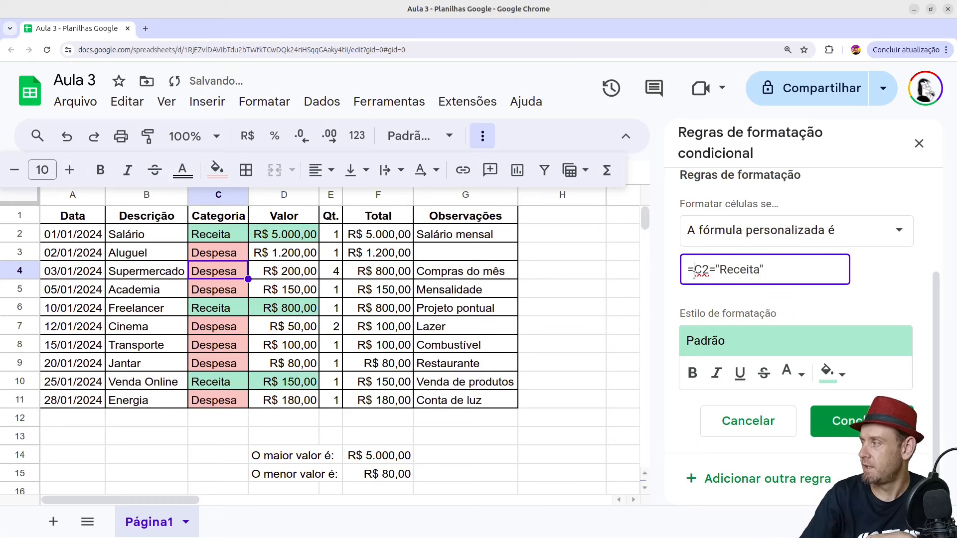
Remove and re-enter the quotation marks around Receita in =C2="Receita", and save the rule for the Valor range
{"action": "left_click_drag", "start_coordinate": [693, 271], "coordinate": [708, 274]}
{"action": "left_click", "coordinate": [718, 270]}
{"action": "left_click", "coordinate": [775, 270]}
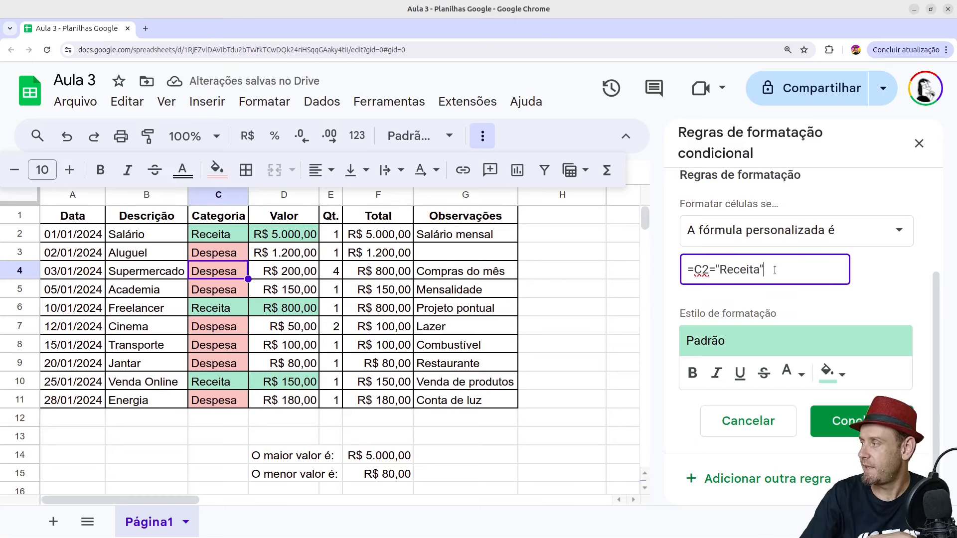
{"action": "left_click", "coordinate": [719, 272]}
{"action": "key", "text": "BackSpace"}
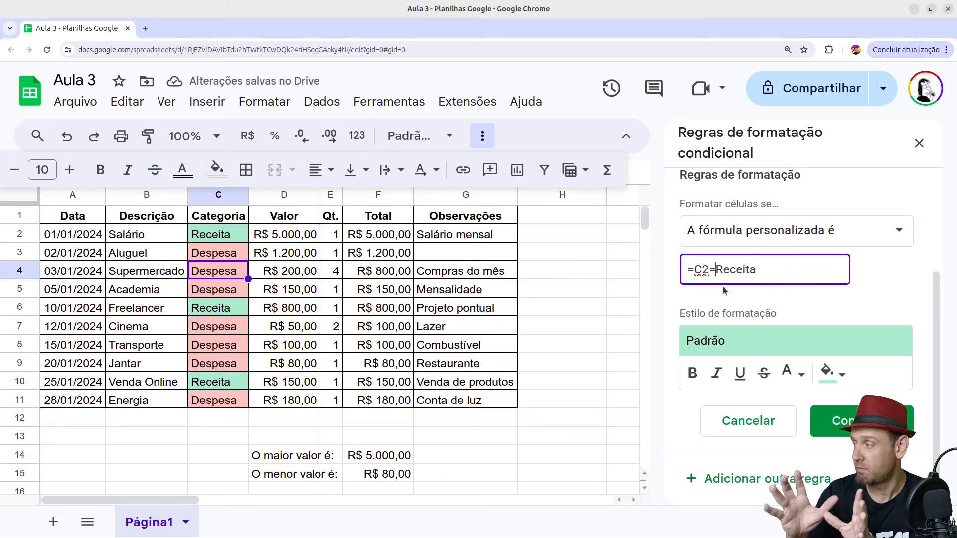
{"action": "type", "text": "\""}
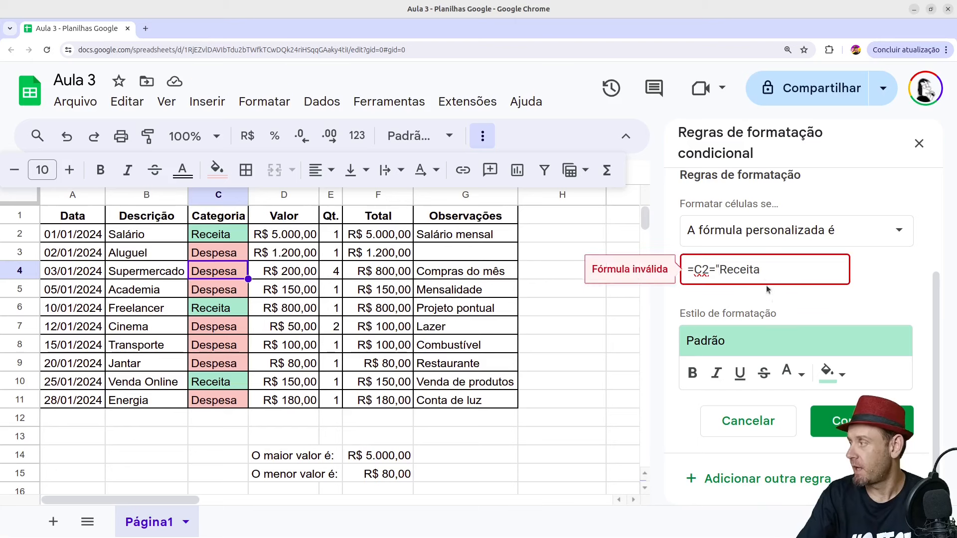
{"action": "left_click", "coordinate": [778, 276]}
{"action": "type", "text": "\""}
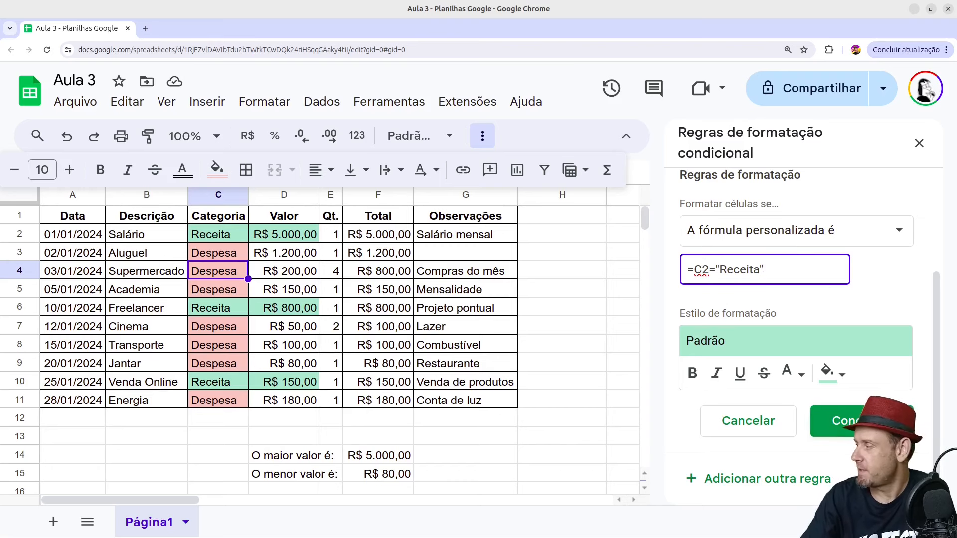
{"action": "key", "text": "Return"}
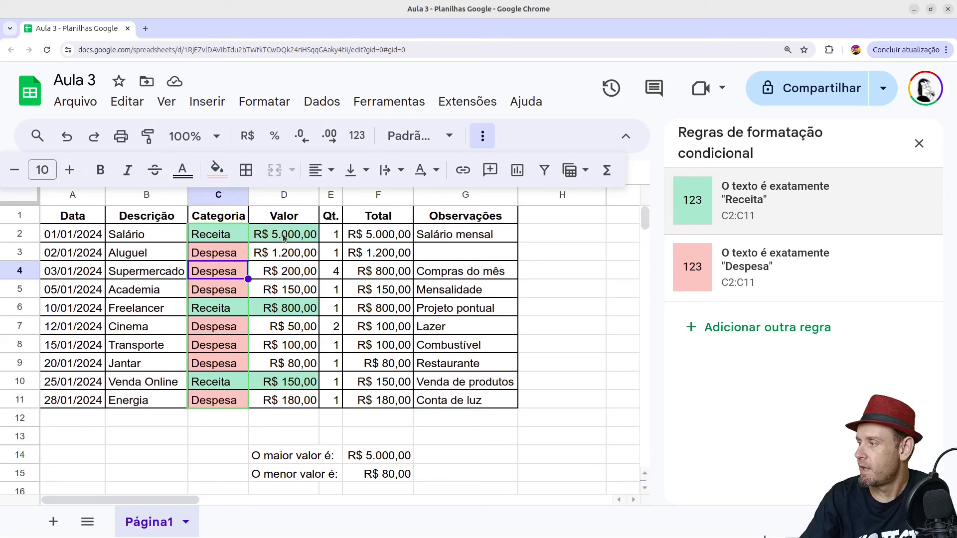
Start a new conditional formatting rule for the Valor cells D2:D11 with the condition "A fórmula personalizada é"
{"action": "left_click", "coordinate": [288, 236]}
{"action": "left_click_drag", "start_coordinate": [288, 235], "coordinate": [309, 401]}
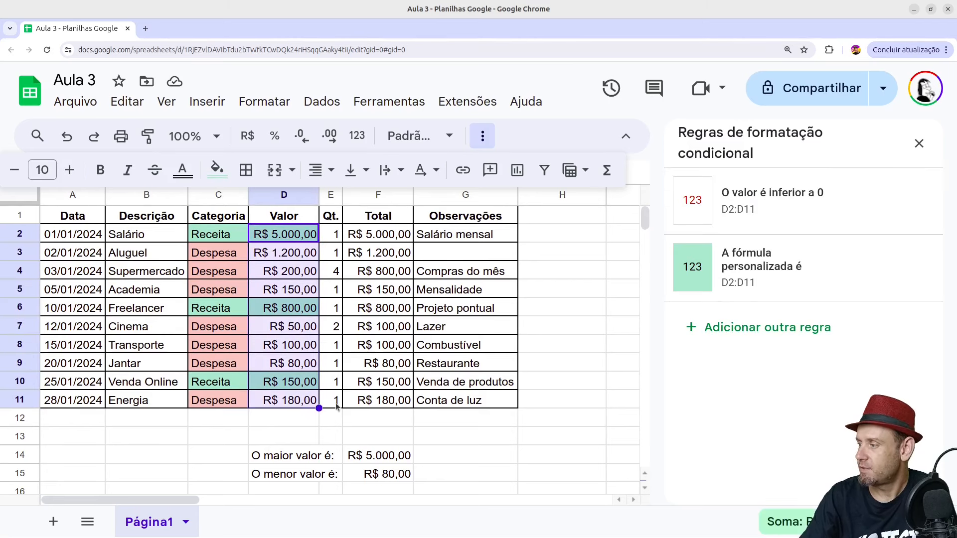
{"action": "left_click", "coordinate": [776, 329]}
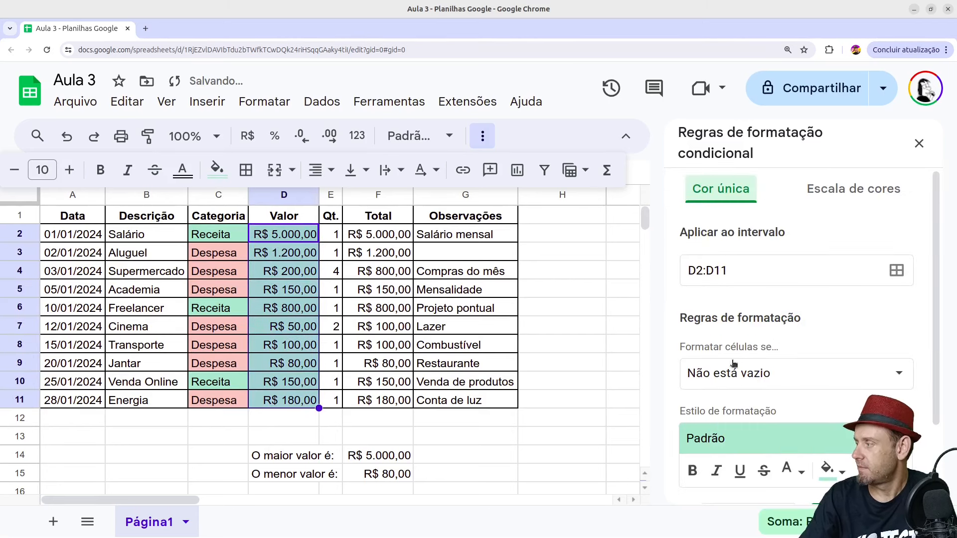
{"action": "left_click", "coordinate": [747, 374]}
{"action": "scroll", "coordinate": [761, 421], "scroll_direction": "down", "scroll_amount": 1}
{"action": "scroll", "coordinate": [761, 421], "scroll_direction": "down", "scroll_amount": 5}
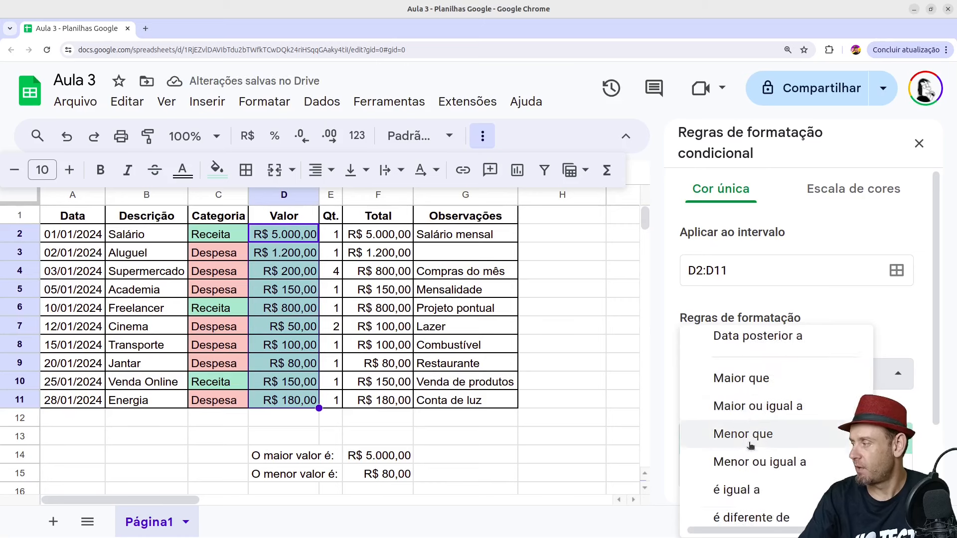
{"action": "left_click", "coordinate": [759, 507]}
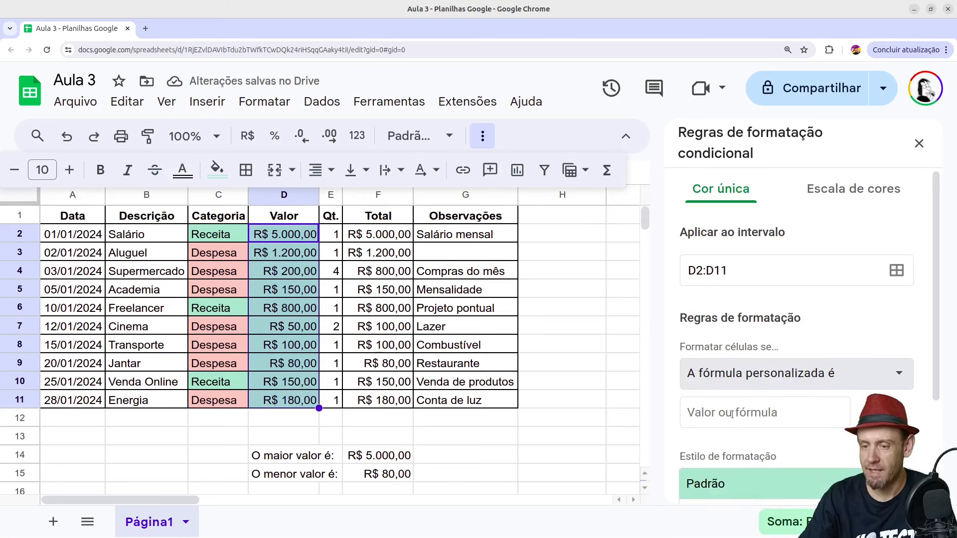
Give the new rule the formula =C2="Despesa" with the light red fill style, and save it
{"action": "scroll", "coordinate": [767, 357], "scroll_direction": "down", "scroll_amount": 2}
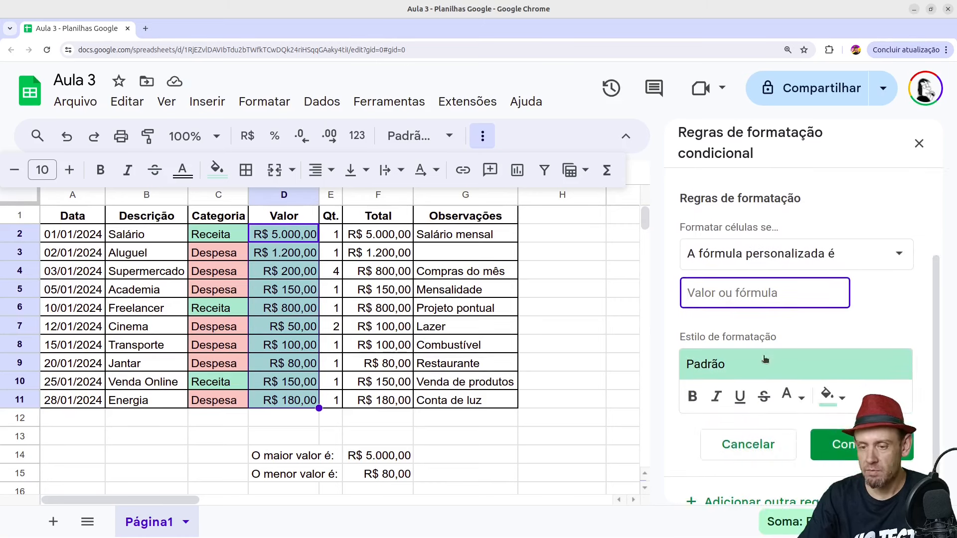
{"action": "type", "text": "=C2="}
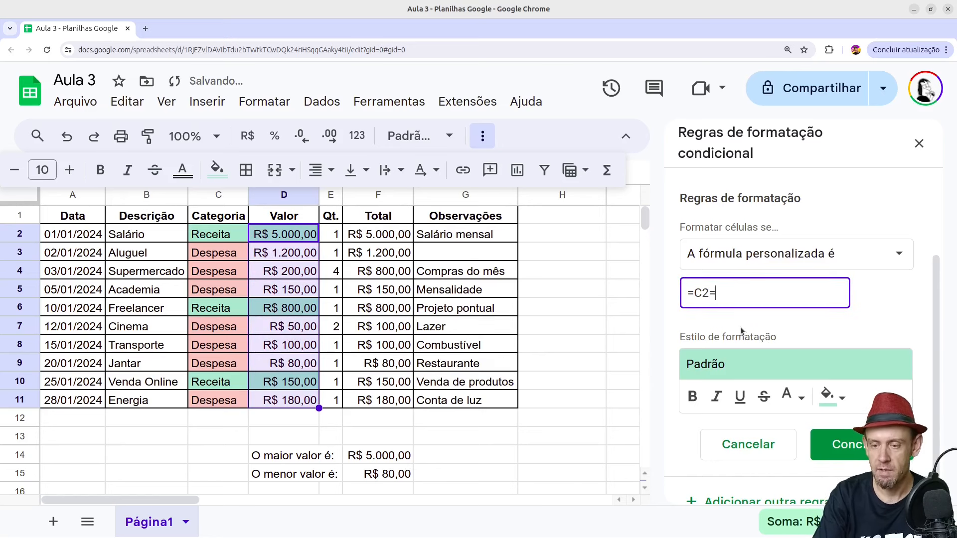
{"action": "type", "text": "\"Despesa\""}
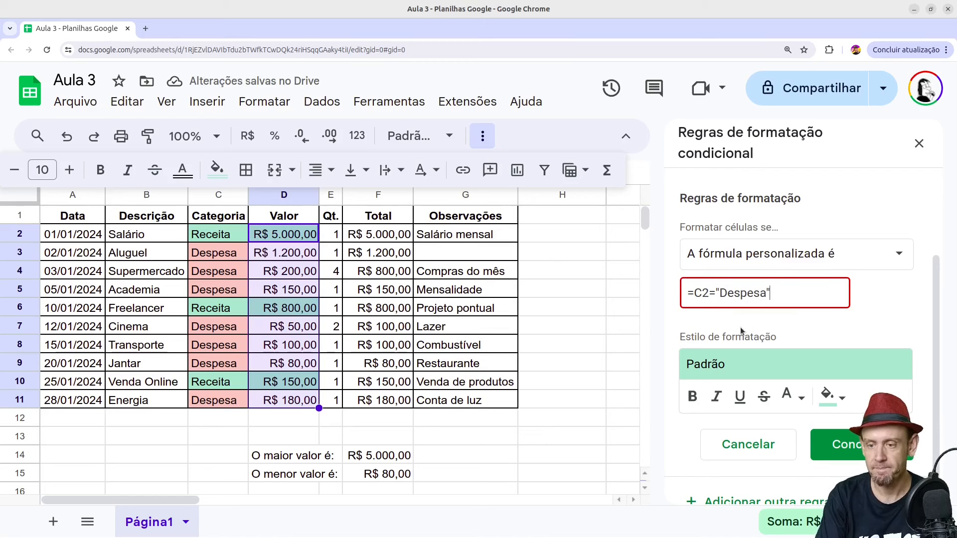
{"action": "left_click", "coordinate": [765, 353]}
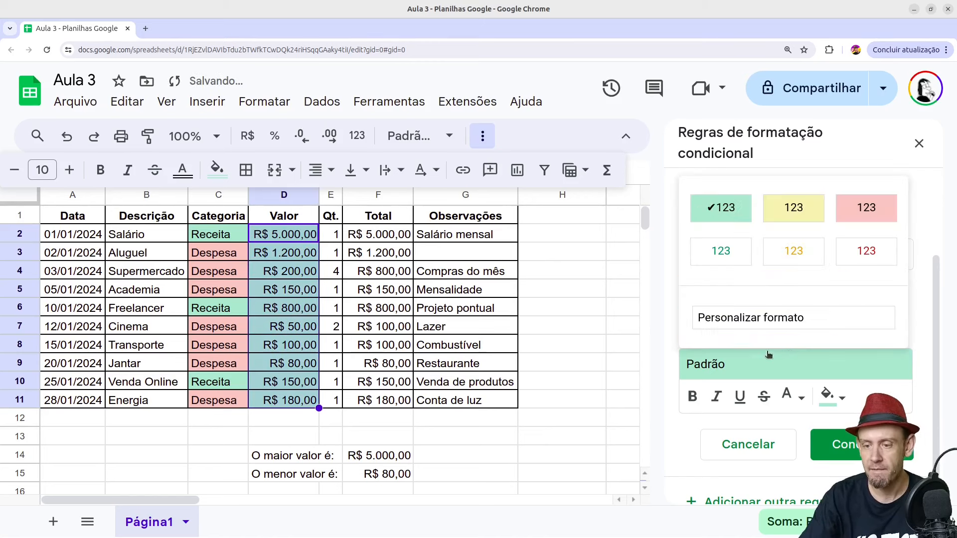
{"action": "left_click", "coordinate": [859, 206]}
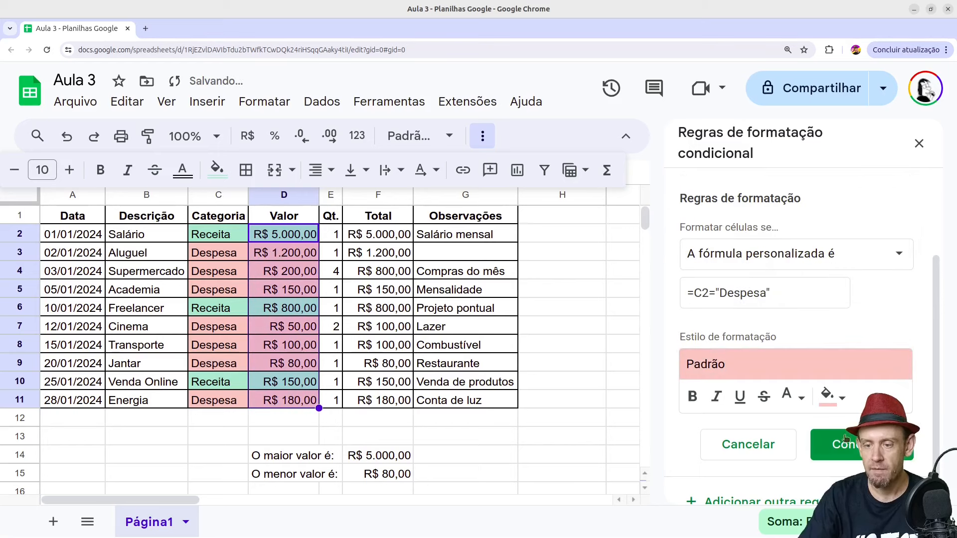
{"action": "left_click", "coordinate": [825, 447]}
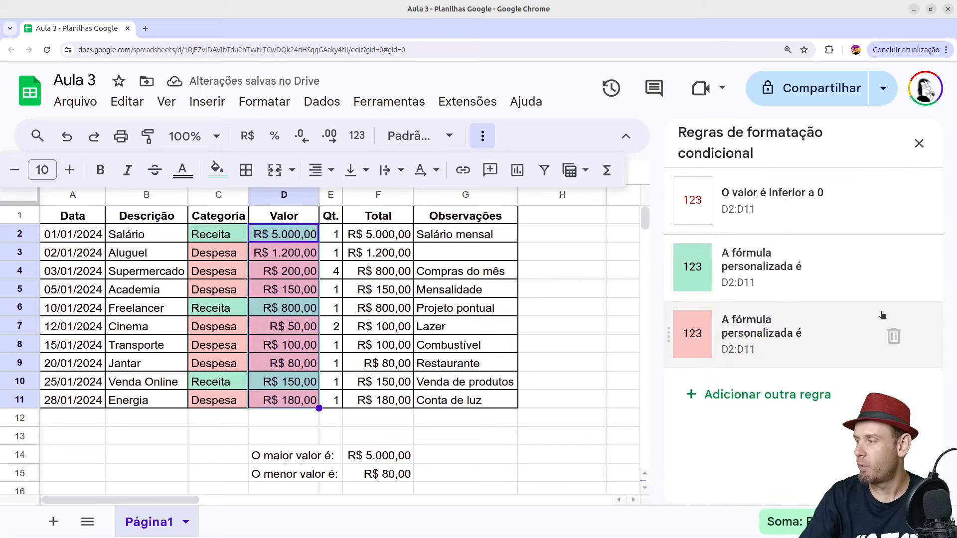
Set the Supermercado value in cell D4 to -200 to test the negative-value rule
{"action": "left_click", "coordinate": [483, 327]}
{"action": "left_click", "coordinate": [293, 270]}
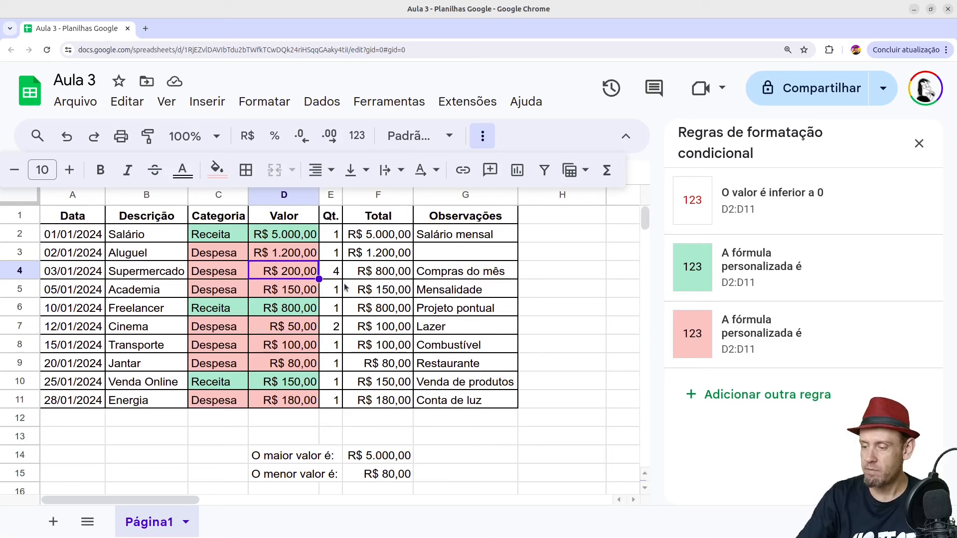
{"action": "key", "text": "BackSpace"}
{"action": "type", "text": "-200"}
{"action": "key", "text": "Return"}
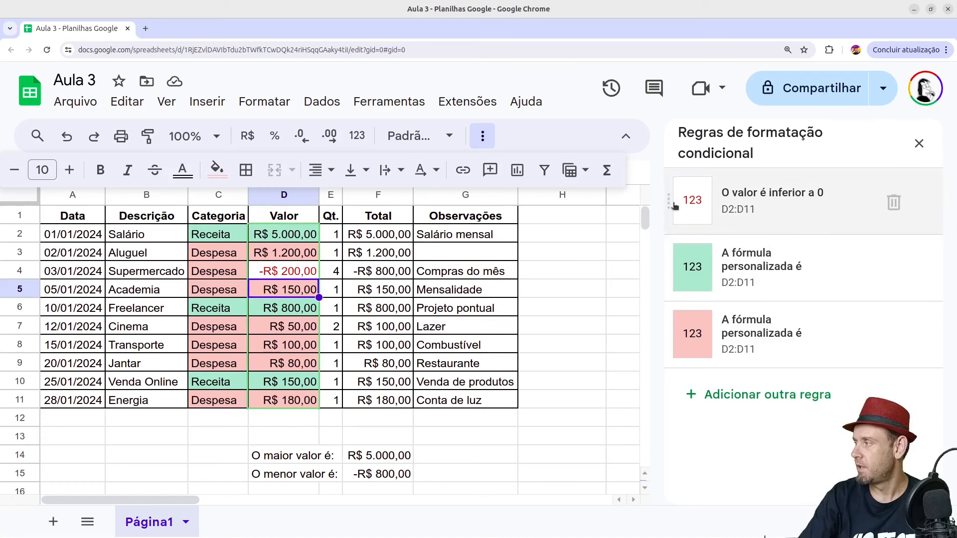
Move the "O valor é inferior a 0" rule below both custom formula rules, and return it to first place
{"action": "left_click_drag", "start_coordinate": [671, 203], "coordinate": [683, 335]}
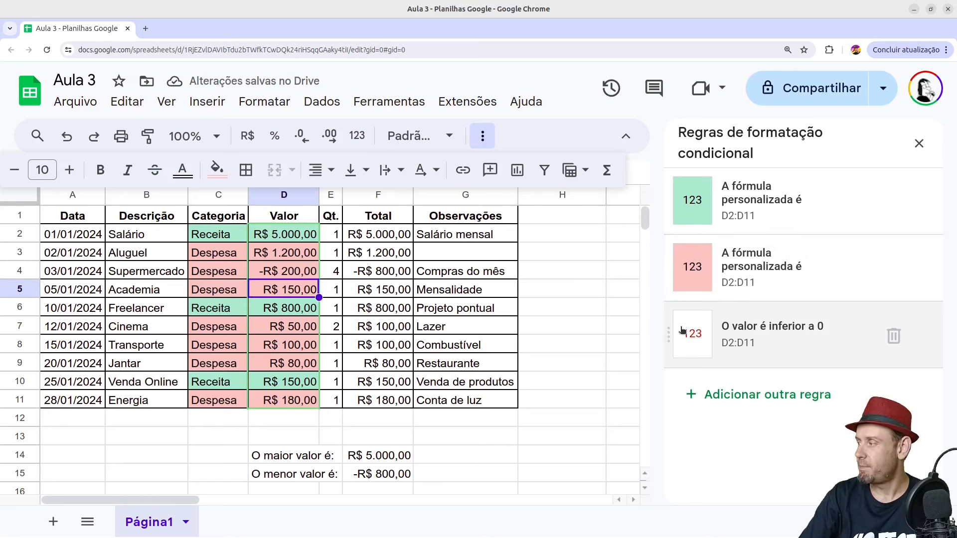
{"action": "left_click_drag", "start_coordinate": [668, 333], "coordinate": [665, 201]}
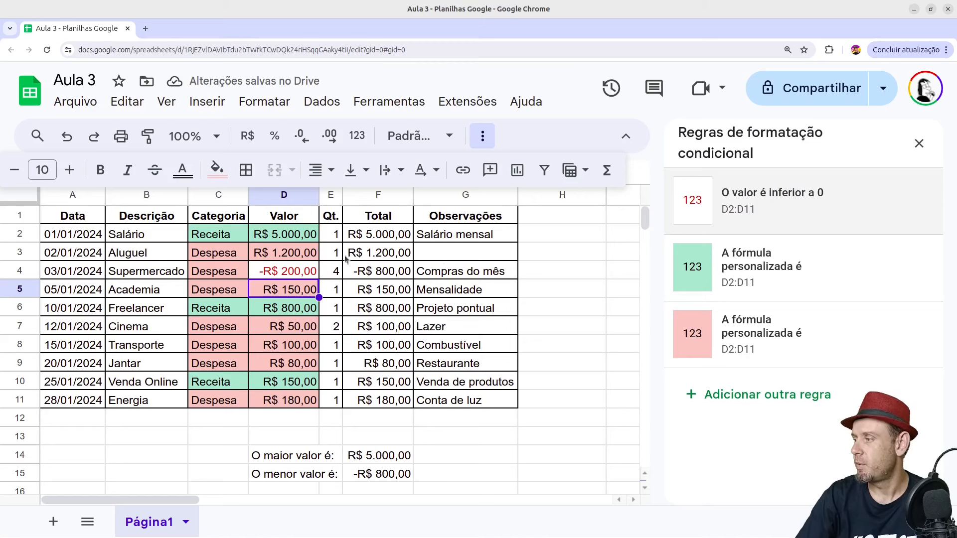
Set the Supermercado value in cell D4 back to 200
{"action": "left_click", "coordinate": [295, 275]}
{"action": "type", "text": "200"}
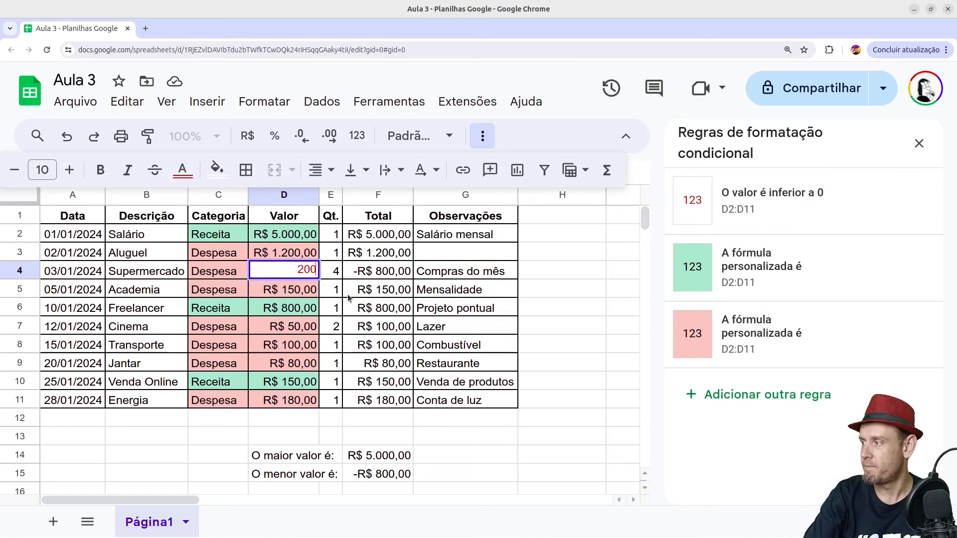
{"action": "key", "text": "Return"}
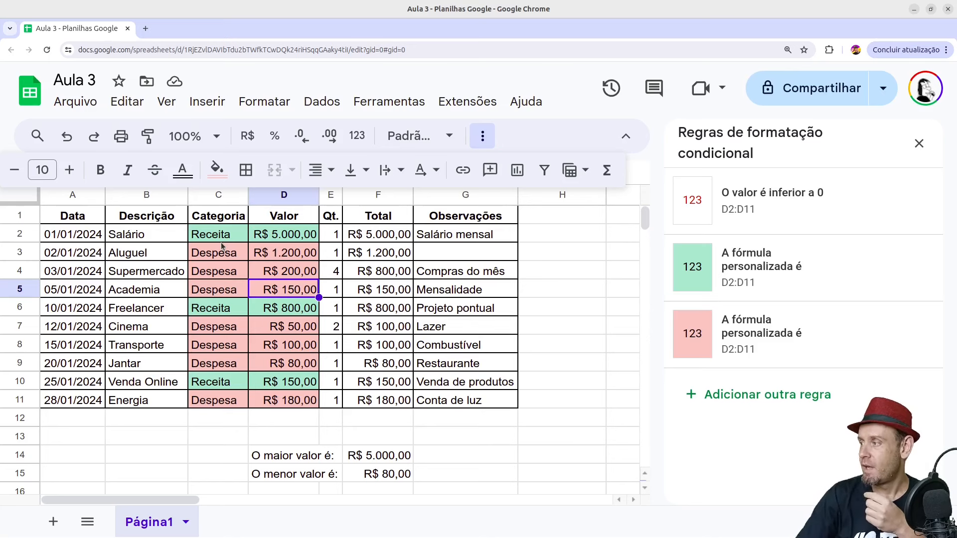
Try the formula =HOJE() in cell A12 below the last date, and clear the cell
{"action": "left_click", "coordinate": [94, 420]}
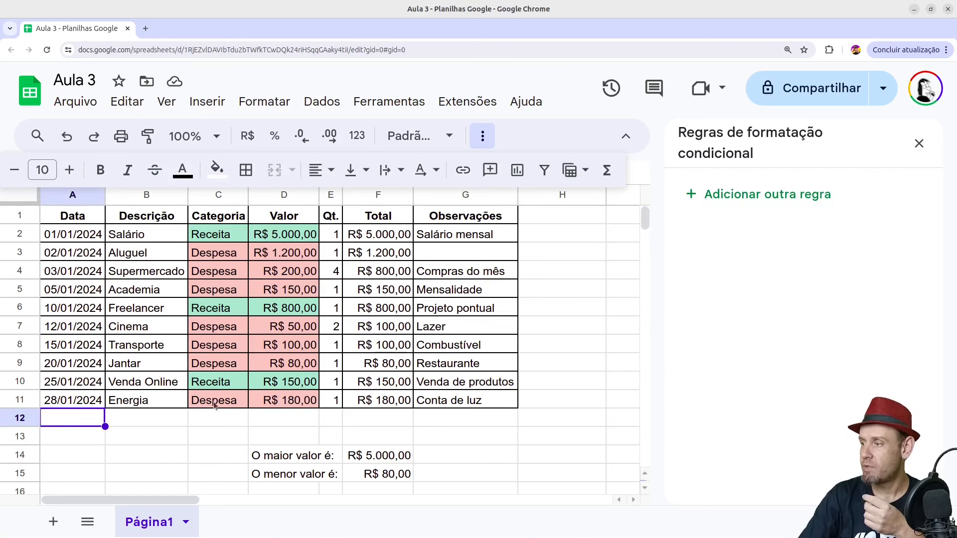
{"action": "type", "text": "="}
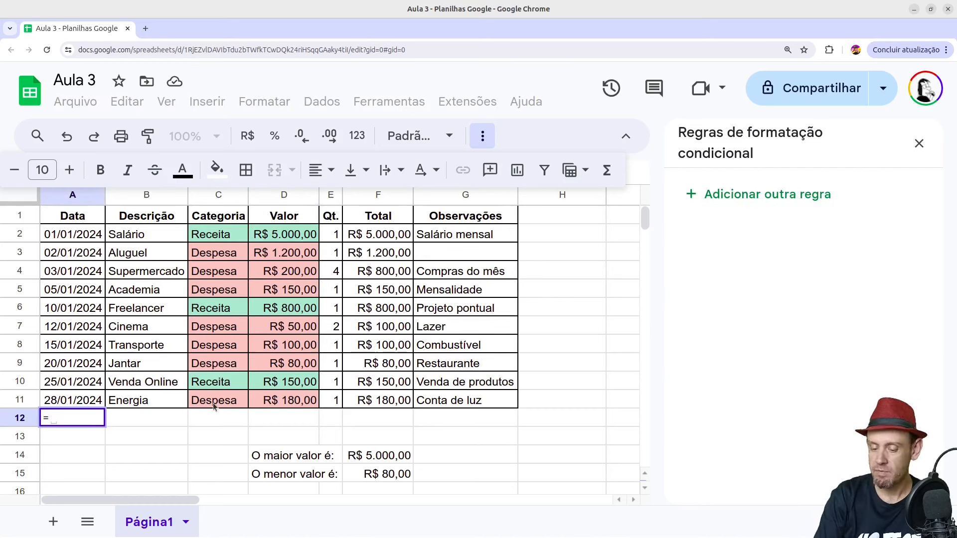
{"action": "type", "text": "hoje("}
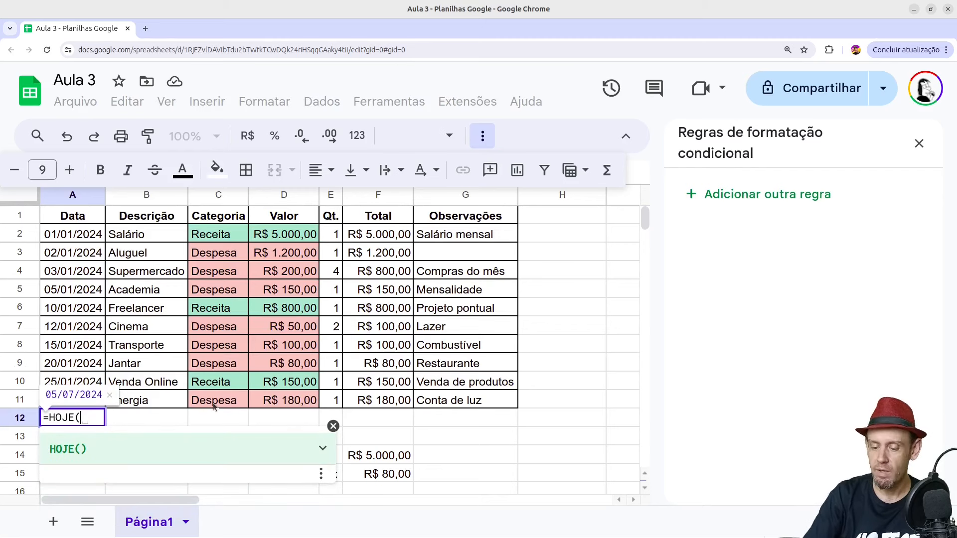
{"action": "type", "text": ")"}
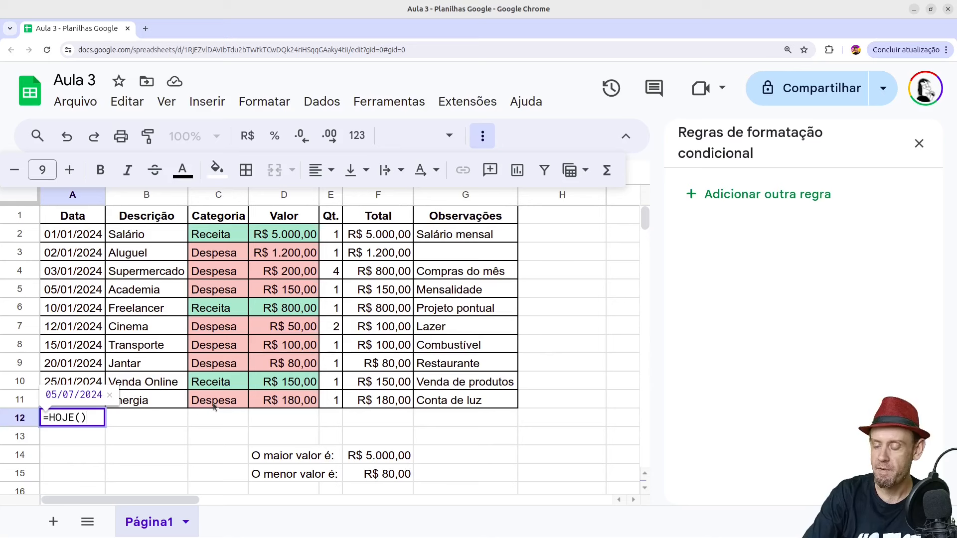
{"action": "key", "text": "Return"}
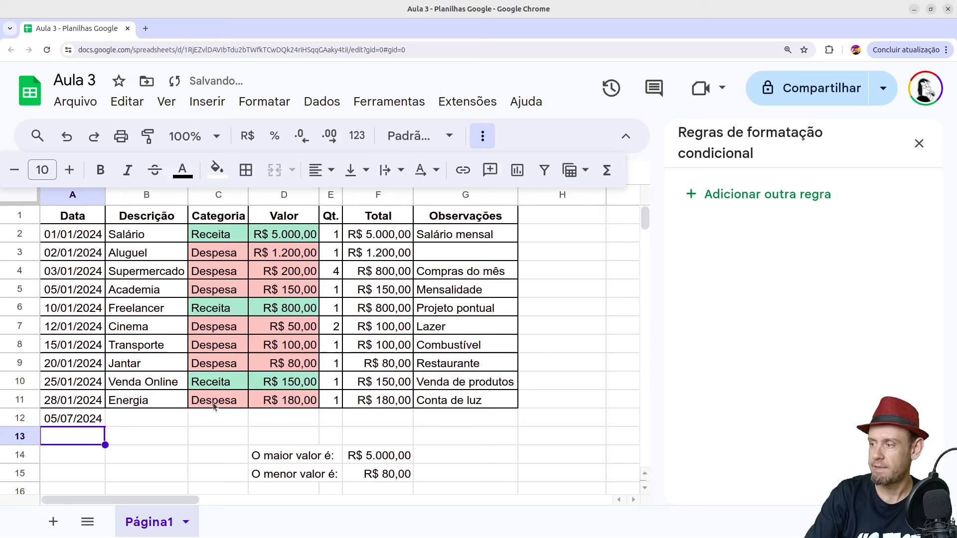
{"action": "left_click", "coordinate": [66, 418]}
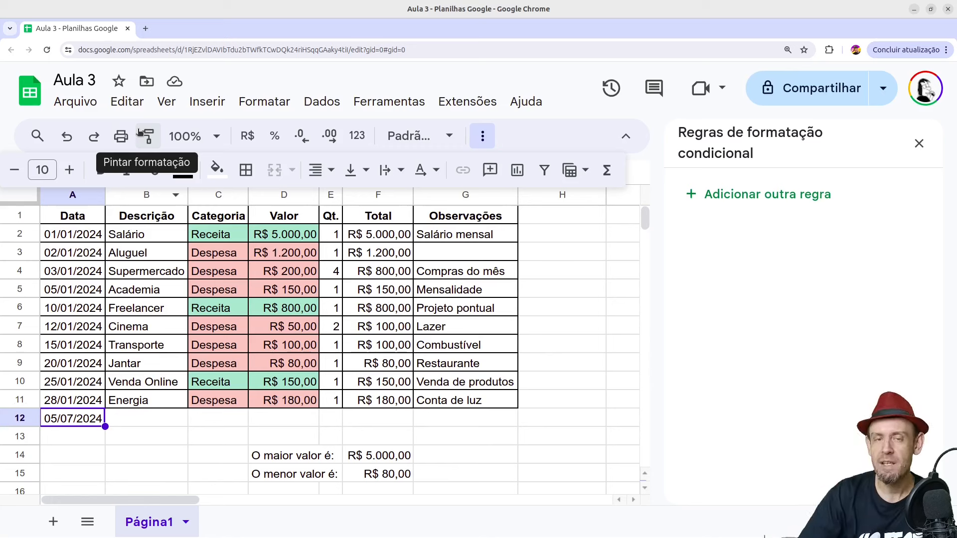
{"action": "key", "text": "Delete"}
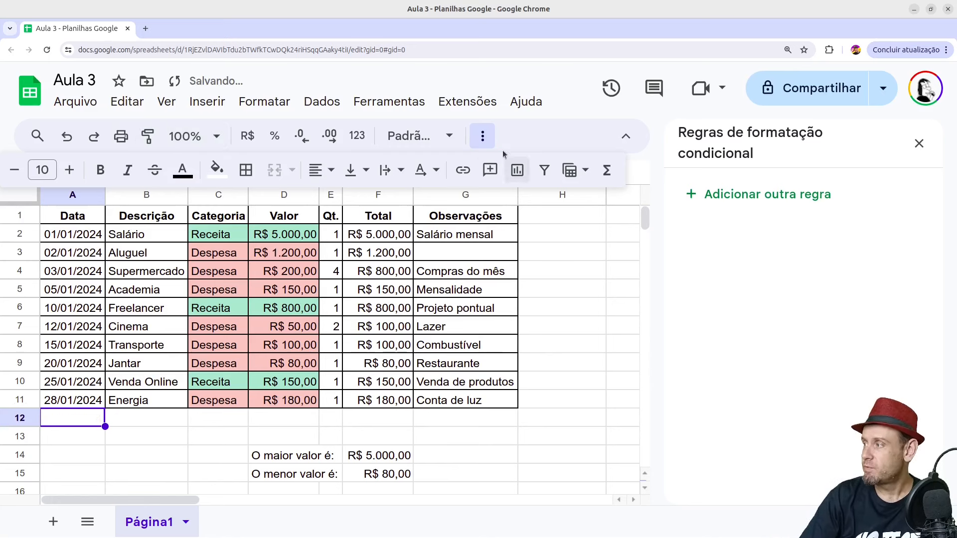
Look through the available functions, examining the ones in the Data category
{"action": "left_click", "coordinate": [482, 139]}
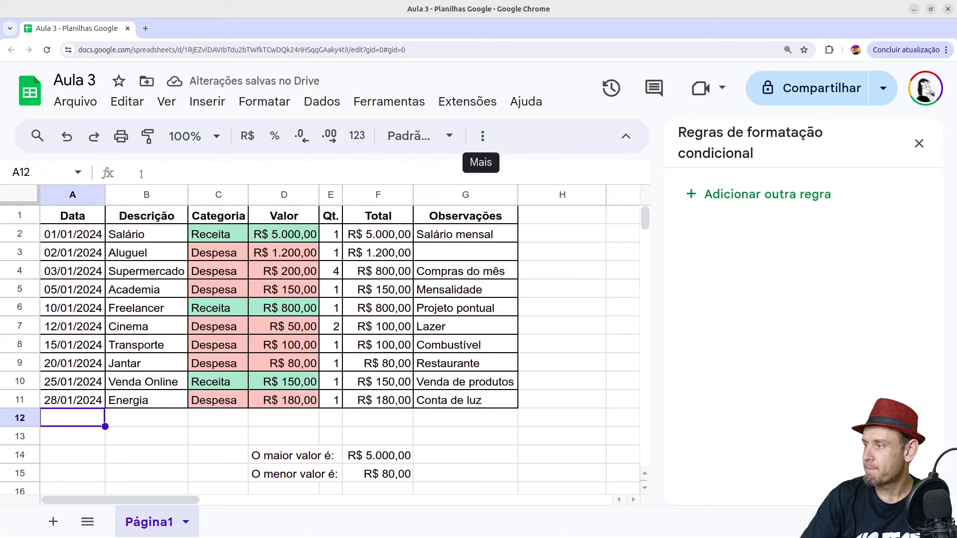
{"action": "left_click", "coordinate": [483, 139]}
{"action": "left_click", "coordinate": [617, 173]}
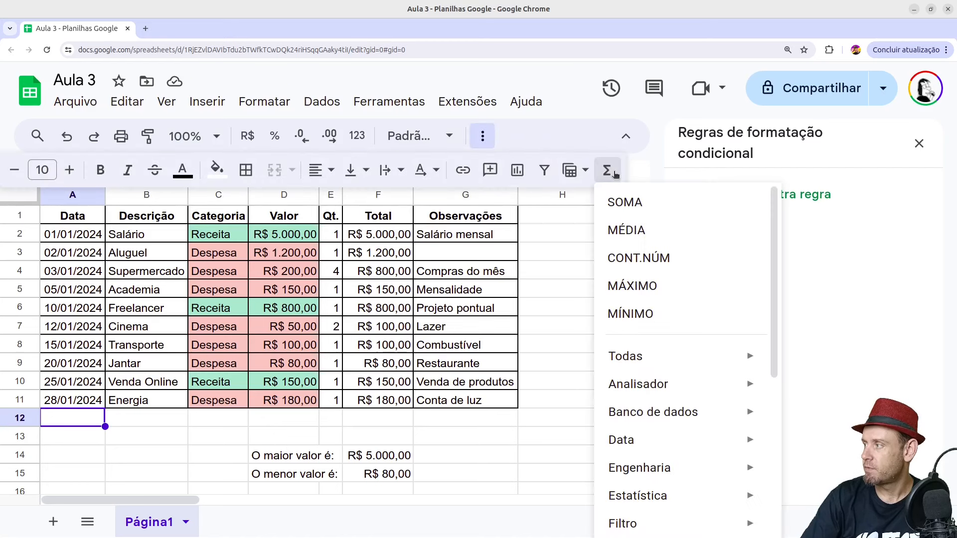
{"action": "scroll", "coordinate": [628, 339], "scroll_direction": "down", "scroll_amount": 5}
{"action": "scroll", "coordinate": [654, 301], "scroll_direction": "up", "scroll_amount": 3}
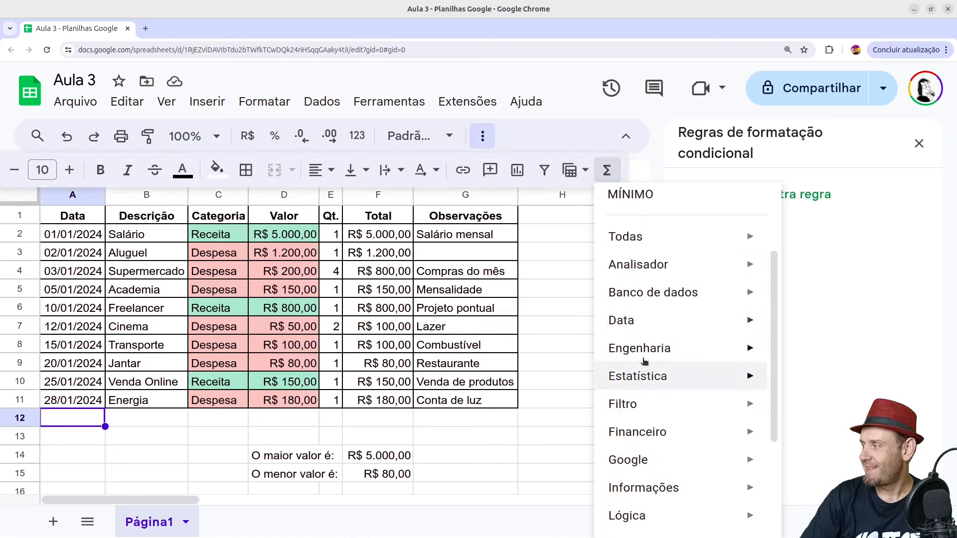
{"action": "mouse_move", "coordinate": [646, 323]}
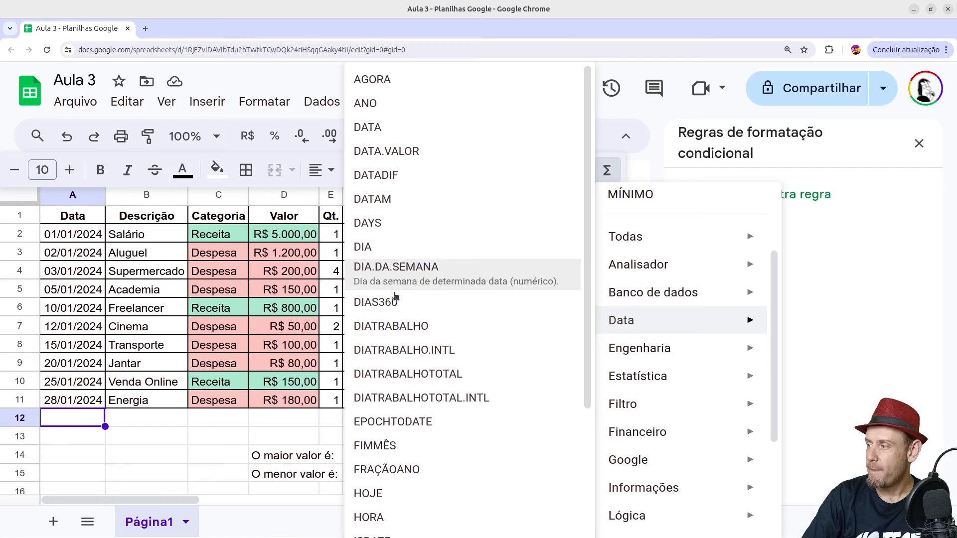
{"action": "scroll", "coordinate": [396, 347], "scroll_direction": "down", "scroll_amount": 4}
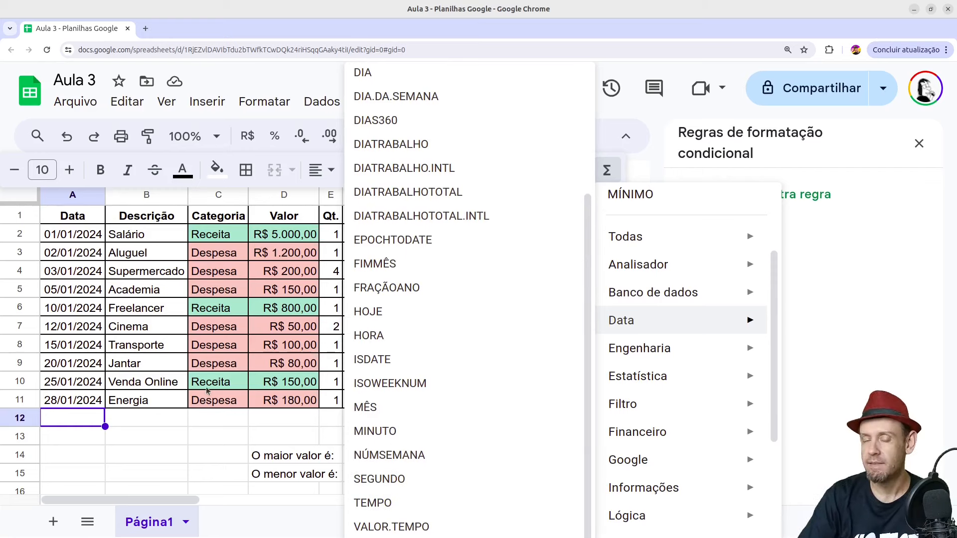
{"action": "left_click", "coordinate": [322, 257]}
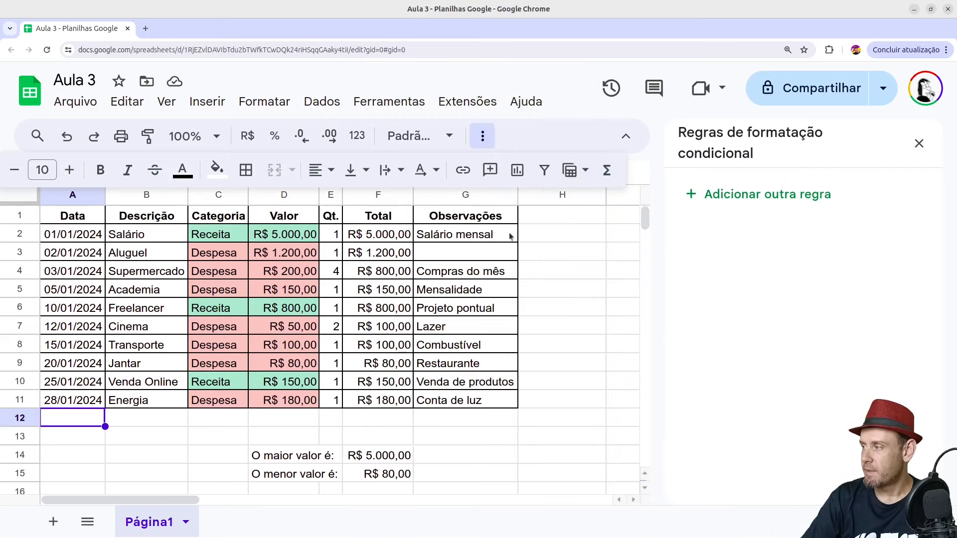
Extract the year of the first entry's date in cell H2 with the formula =ANO(A2)
{"action": "left_click", "coordinate": [543, 234]}
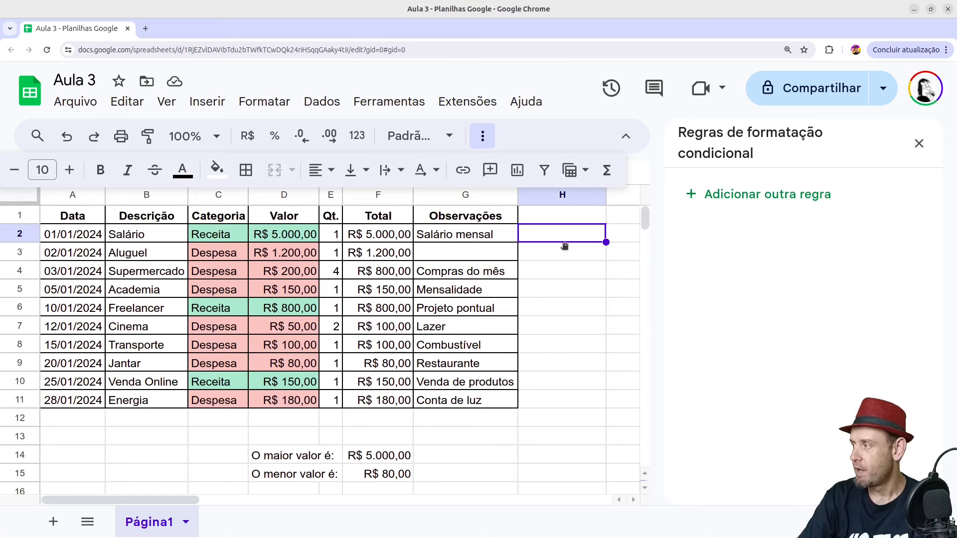
{"action": "type", "text": "="}
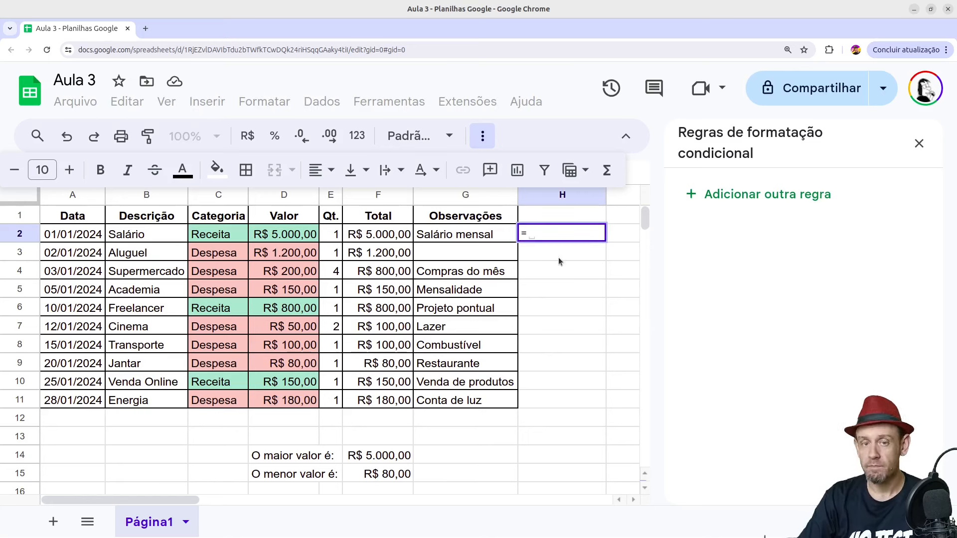
{"action": "type", "text": "ANO"}
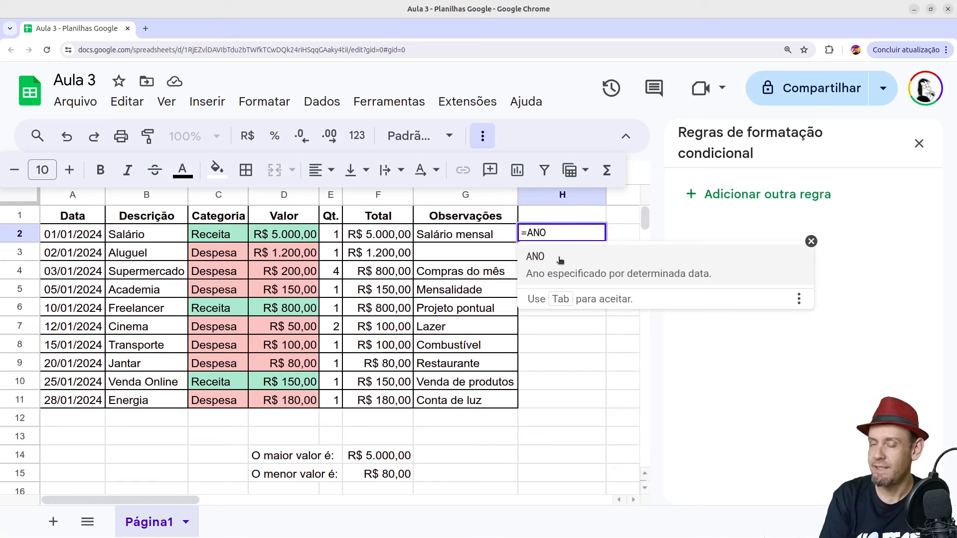
{"action": "left_click", "coordinate": [560, 260]}
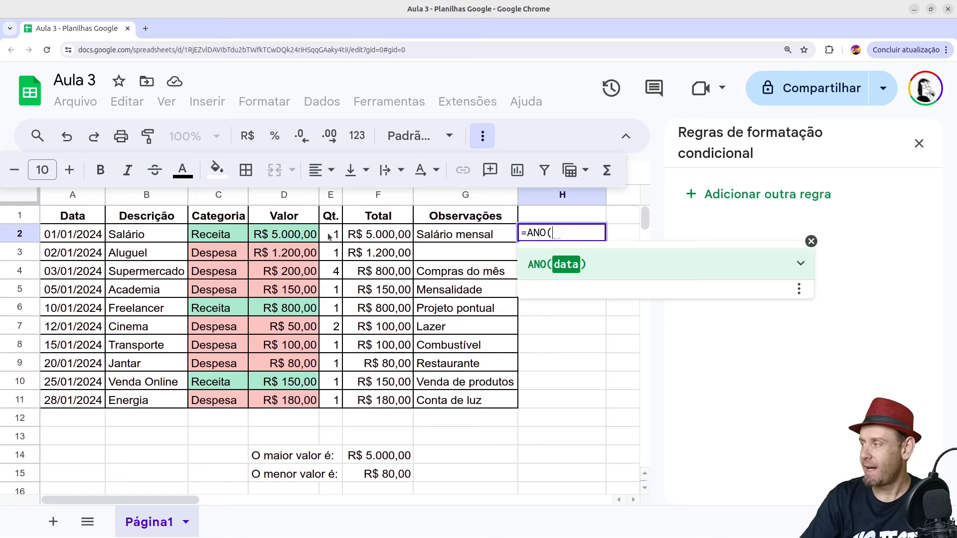
{"action": "left_click", "coordinate": [82, 237]}
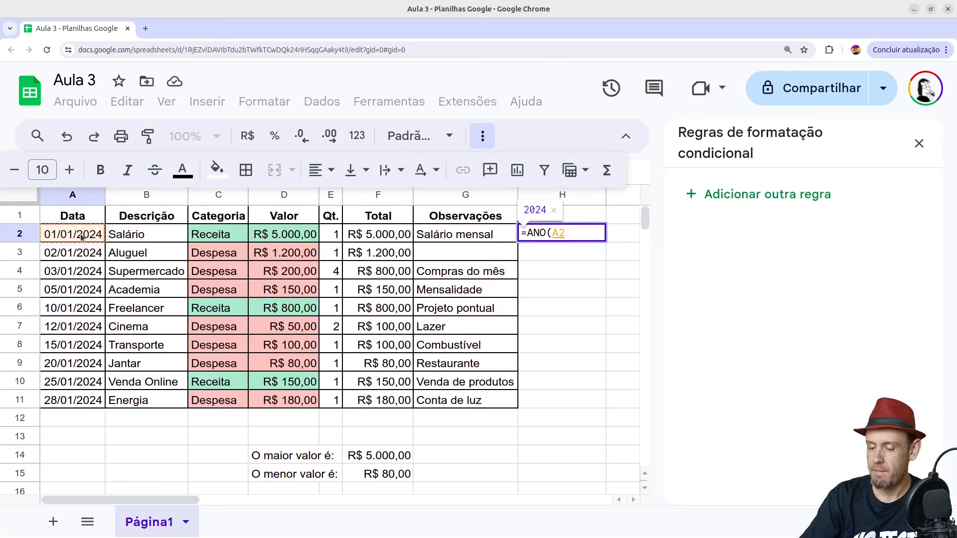
{"action": "key", "text": "Return"}
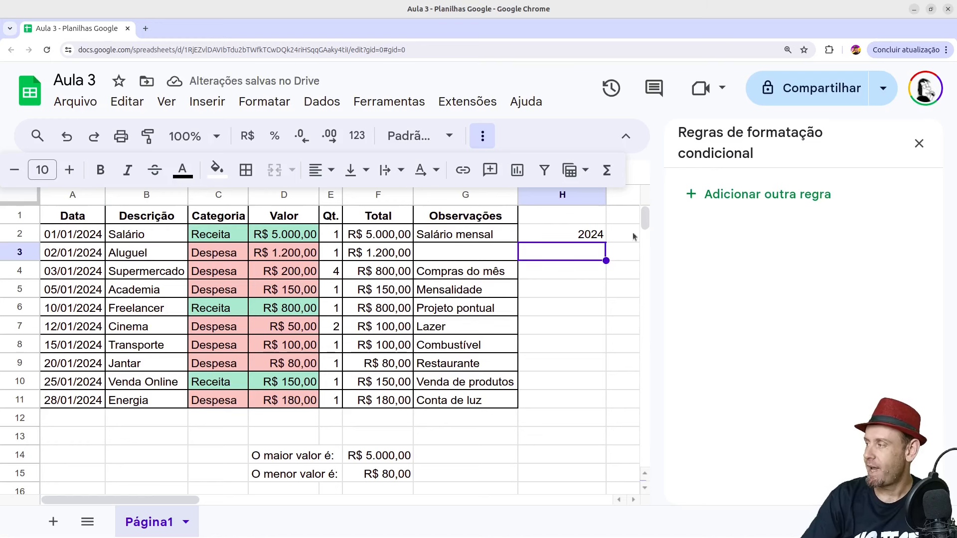
Fill the year formula from cell H2 down to row 11
{"action": "left_click", "coordinate": [602, 239]}
{"action": "left_click_drag", "start_coordinate": [605, 242], "coordinate": [585, 398]}
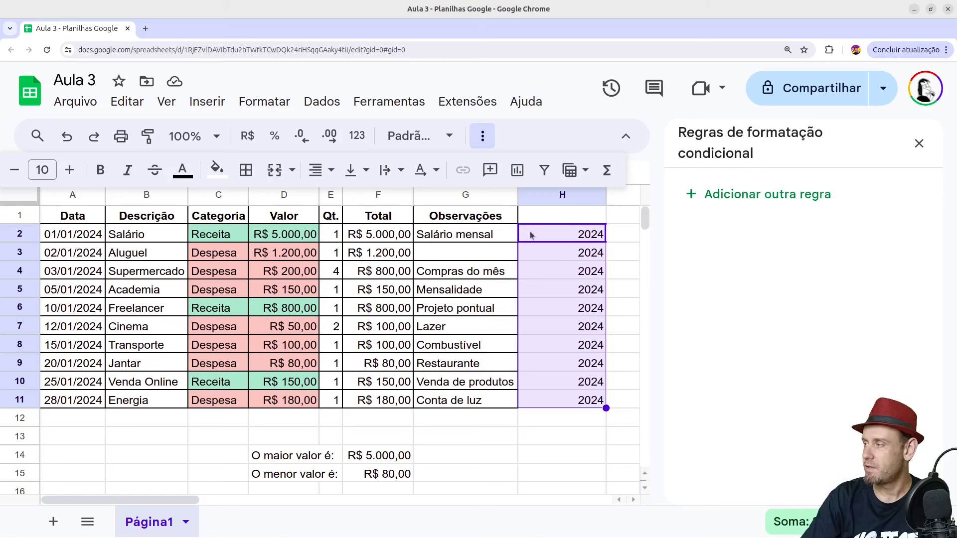
Replace the formula in cell H2 with =DIA(A2) and fill it down to H11
{"action": "left_click", "coordinate": [576, 235]}
{"action": "type", "text": "=DIA"}
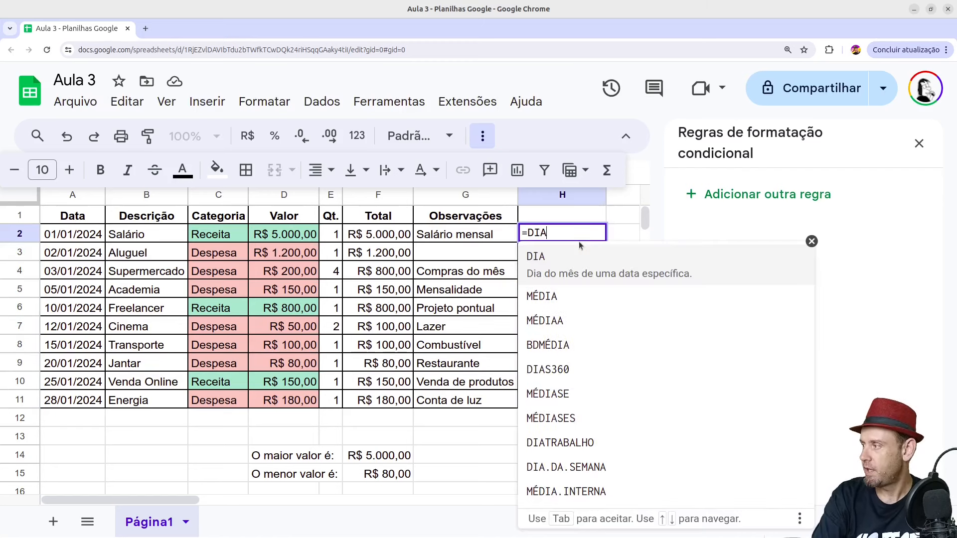
{"action": "type", "text": "("}
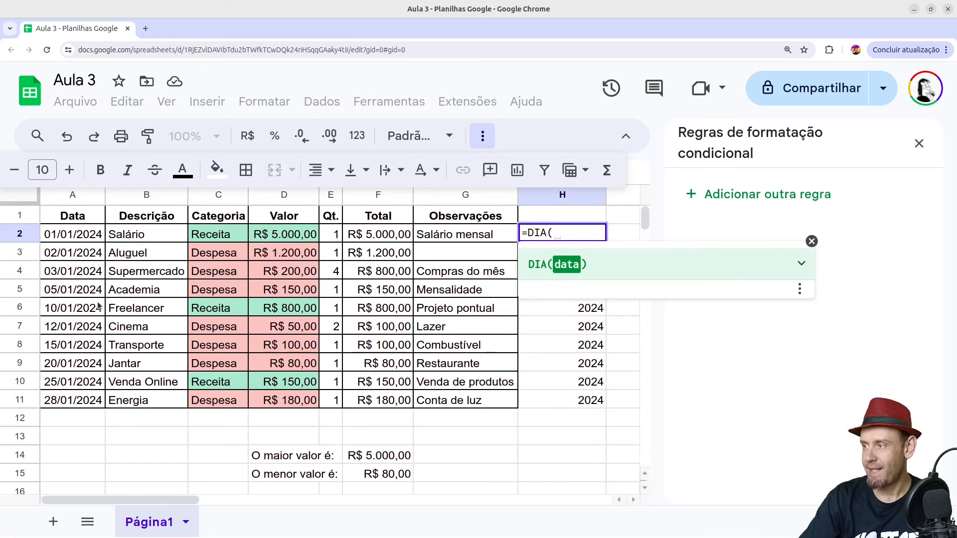
{"action": "left_click", "coordinate": [76, 238]}
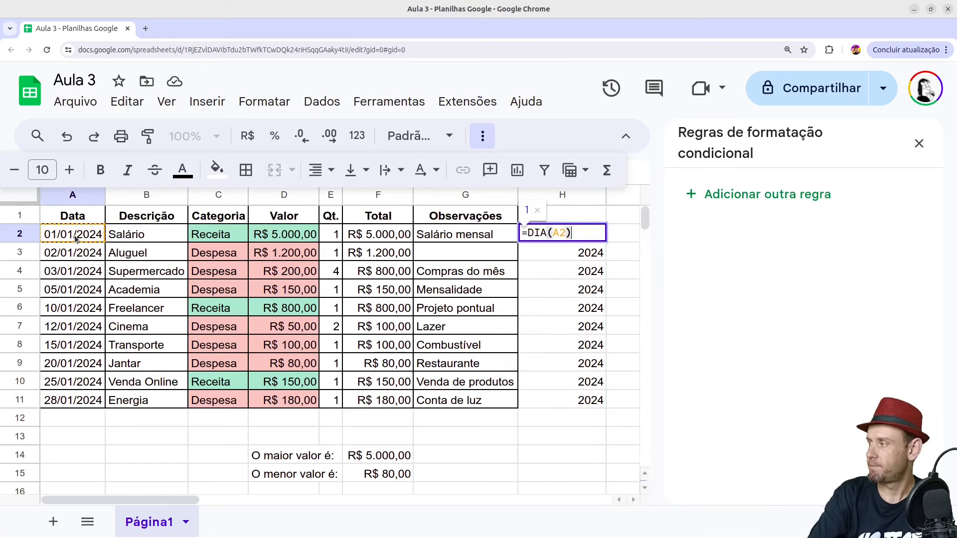
{"action": "key", "text": "Return"}
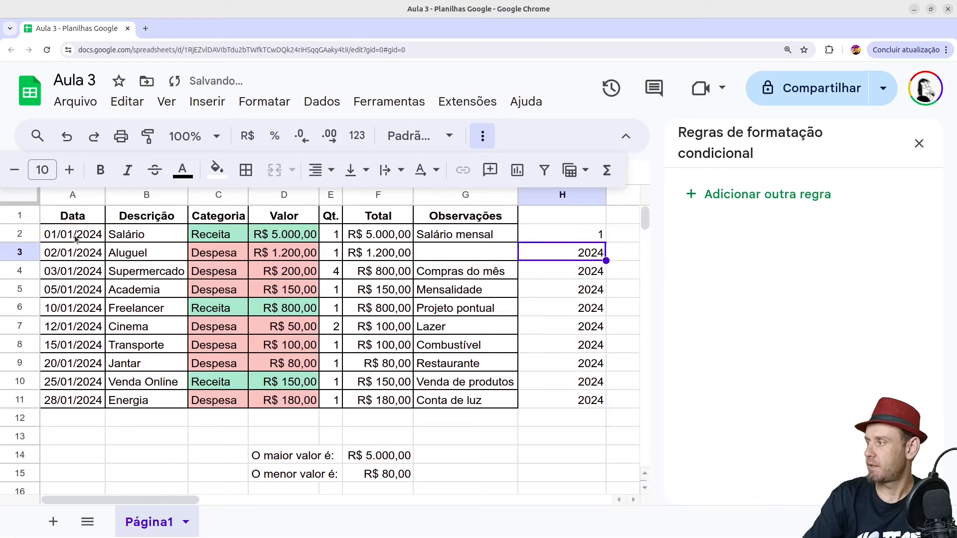
{"action": "left_click", "coordinate": [560, 229]}
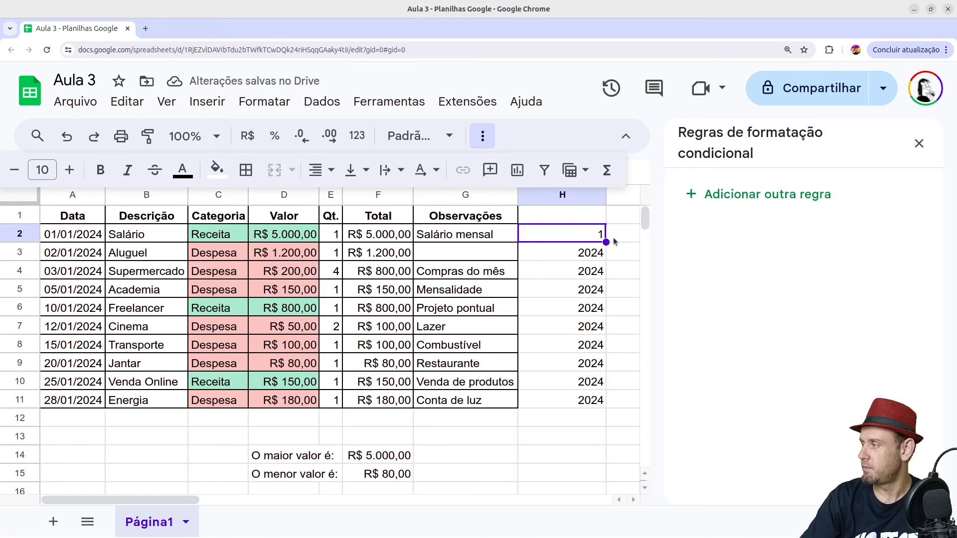
{"action": "left_click_drag", "start_coordinate": [605, 241], "coordinate": [605, 407]}
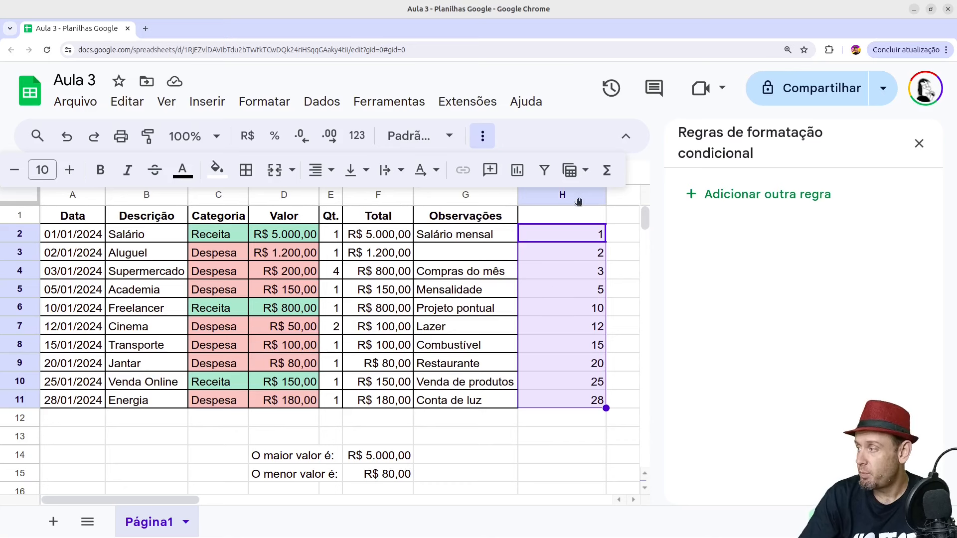
Narrow column H and add five to the last entry's day in cell I11 with the formula =H11+5
{"action": "left_click_drag", "start_coordinate": [606, 197], "coordinate": [551, 196]}
{"action": "left_click", "coordinate": [576, 402]}
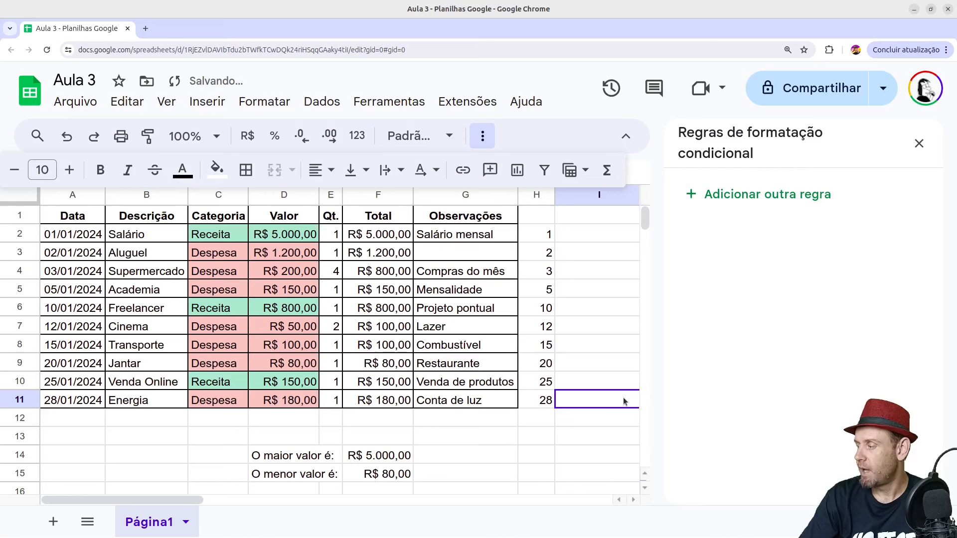
{"action": "type", "text": "="}
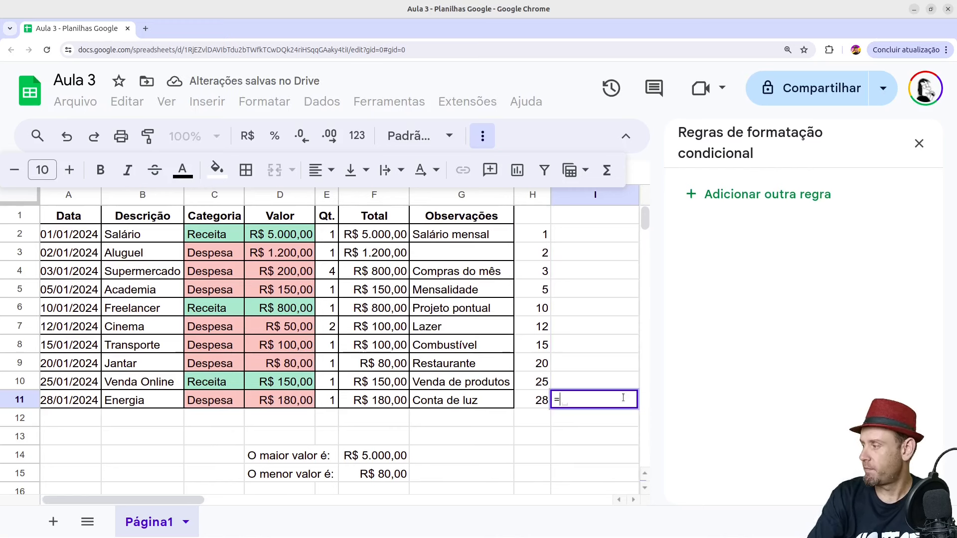
{"action": "left_click", "coordinate": [535, 402]}
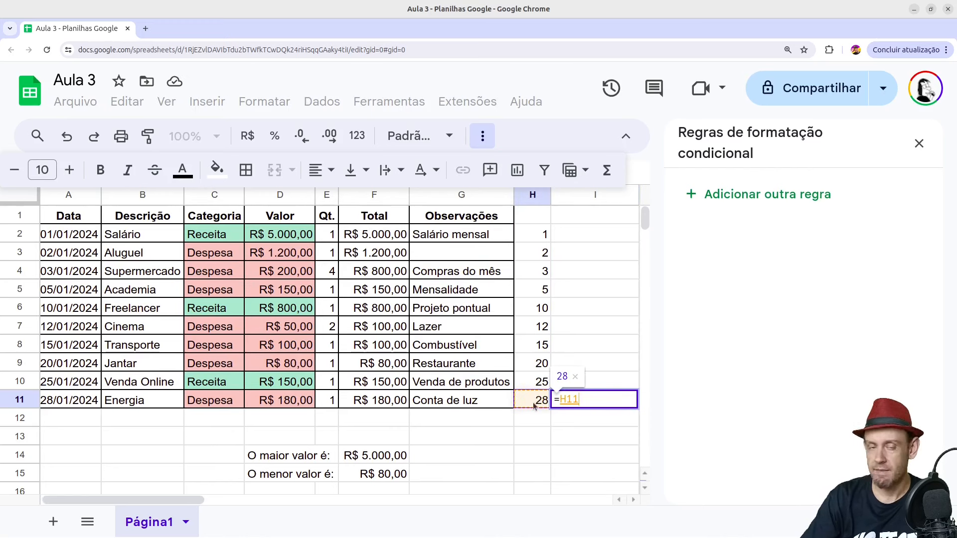
{"action": "type", "text": "+5"}
{"action": "key", "text": "Return"}
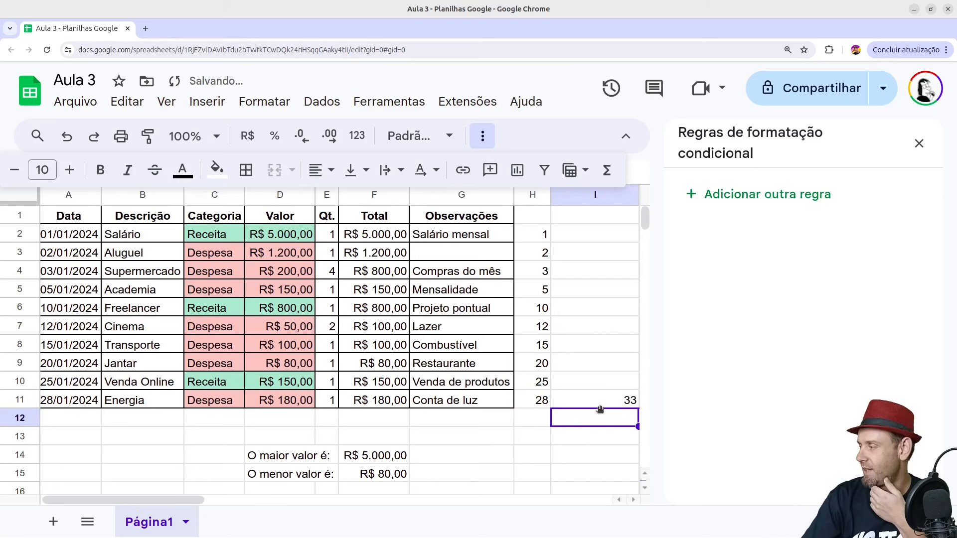
Narrow column I and fill the formula from I11 upward through I2
{"action": "left_click_drag", "start_coordinate": [638, 194], "coordinate": [581, 194]}
{"action": "left_click", "coordinate": [563, 406]}
{"action": "key", "text": "Delete"}
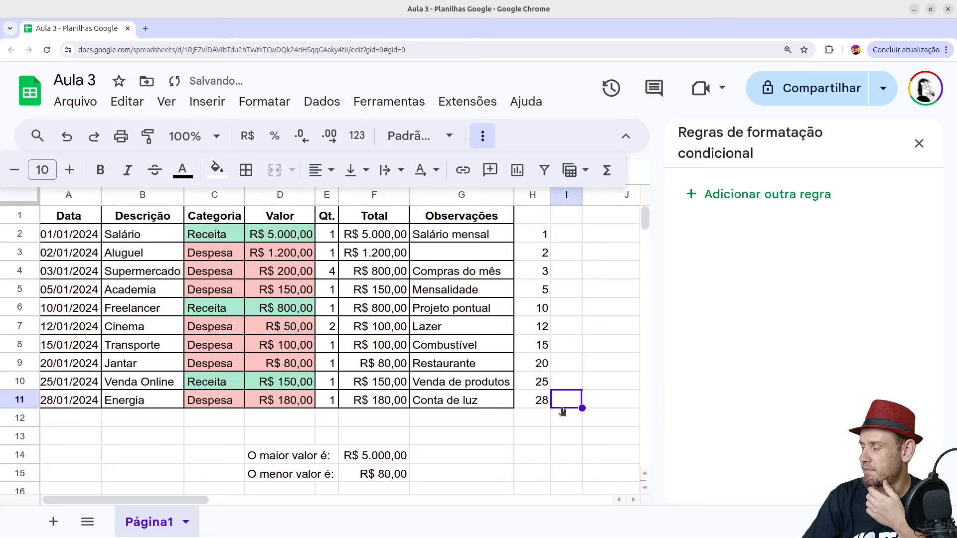
{"action": "key", "text": "ctrl+z"}
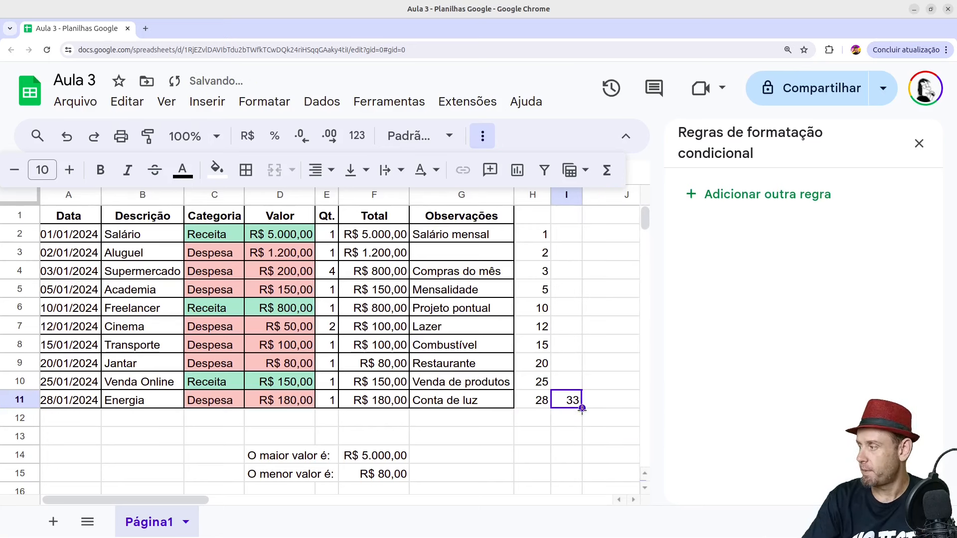
{"action": "key", "text": "ctrl+z"}
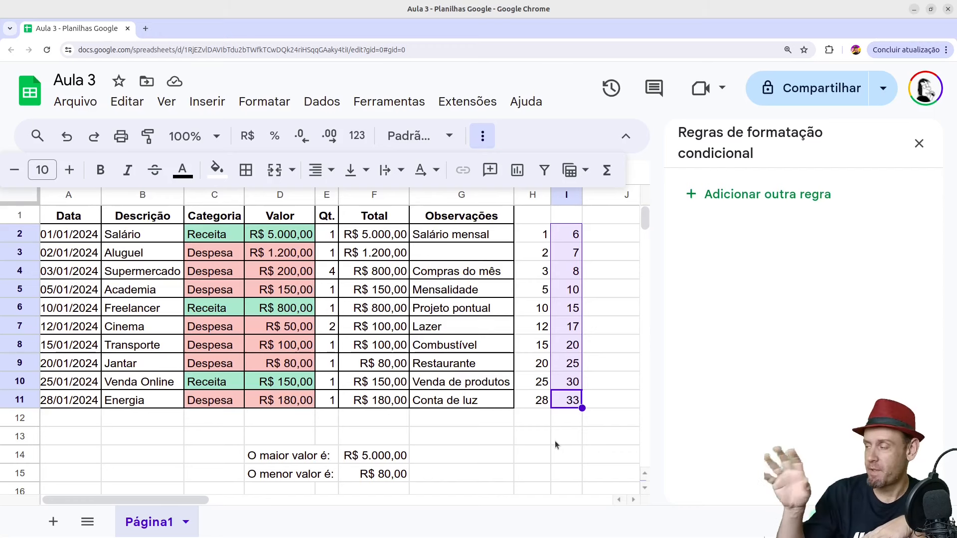
Close the conditional formatting rules and enter =A2+5 in cell J2, dismissing the autofill suggestion
{"action": "left_click", "coordinate": [612, 235]}
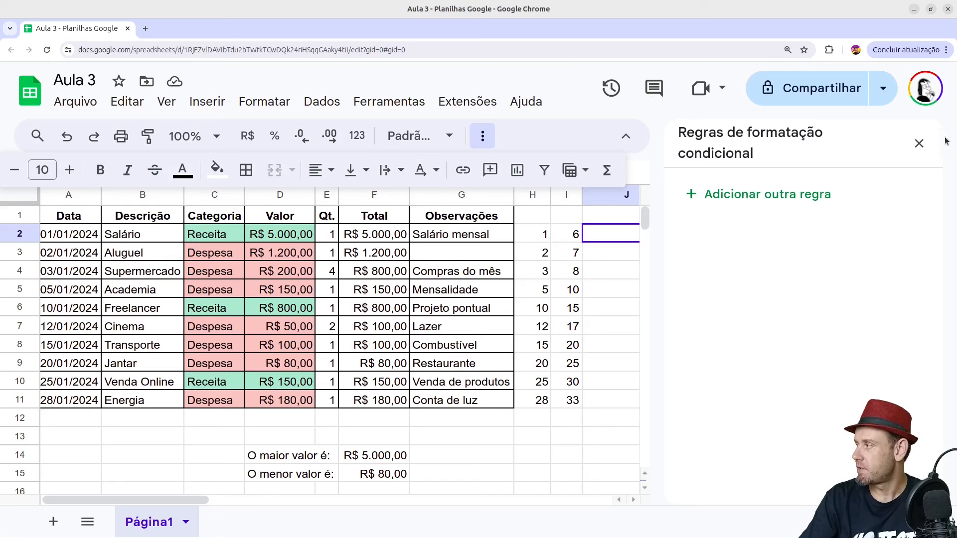
{"action": "left_click", "coordinate": [918, 144]}
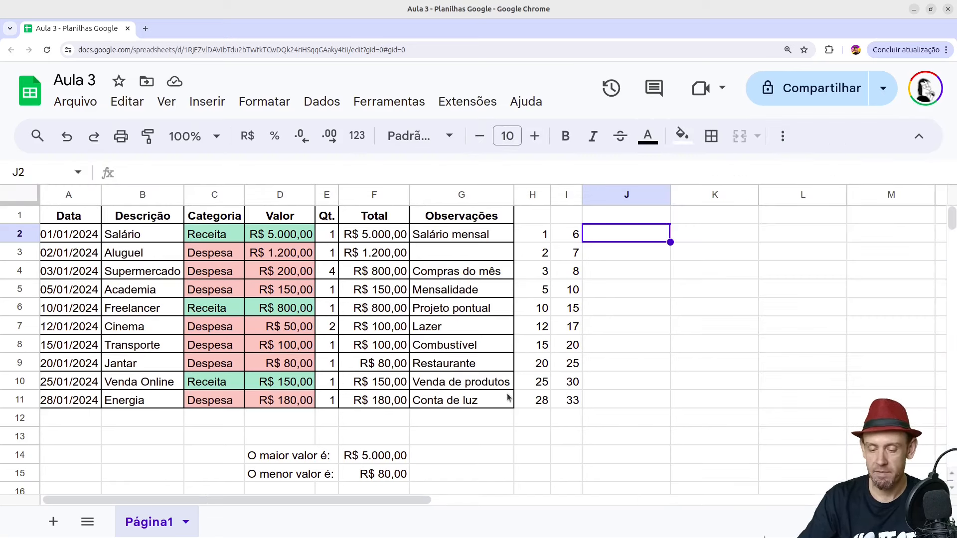
{"action": "type", "text": "="}
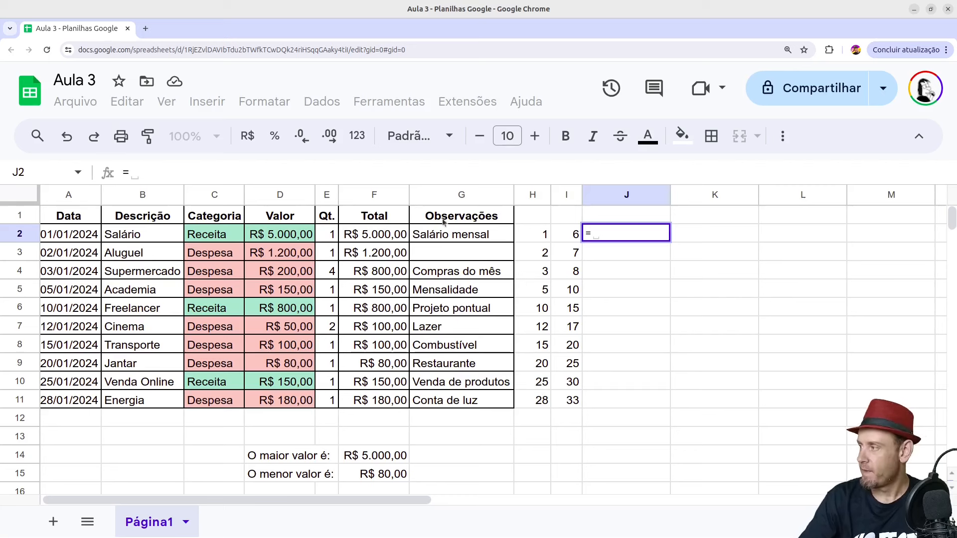
{"action": "left_click", "coordinate": [68, 237]}
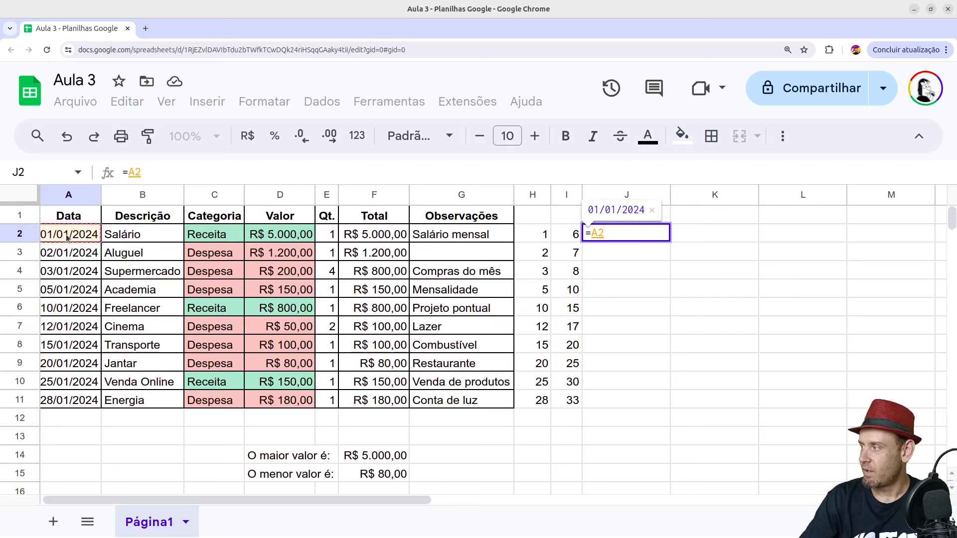
{"action": "type", "text": "+"}
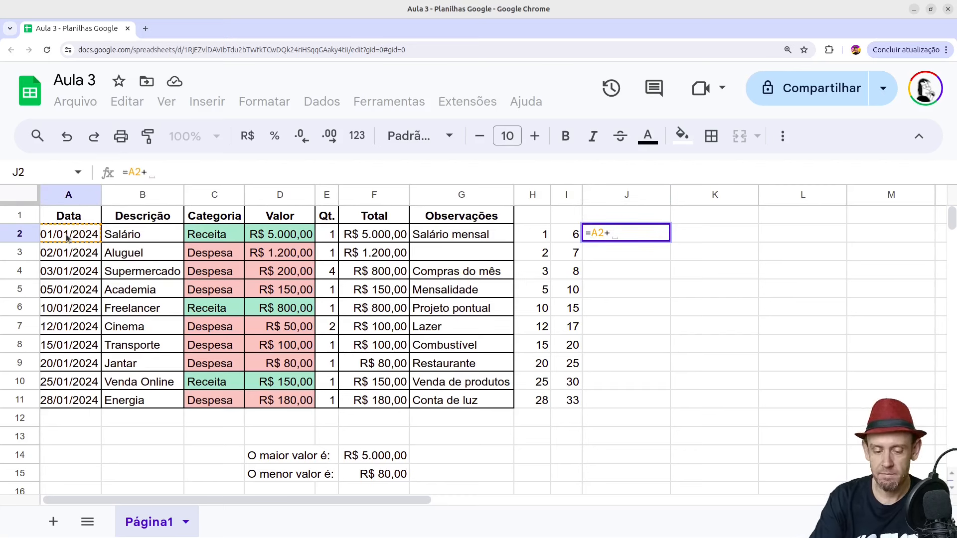
{"action": "type", "text": "5"}
{"action": "key", "text": "Return"}
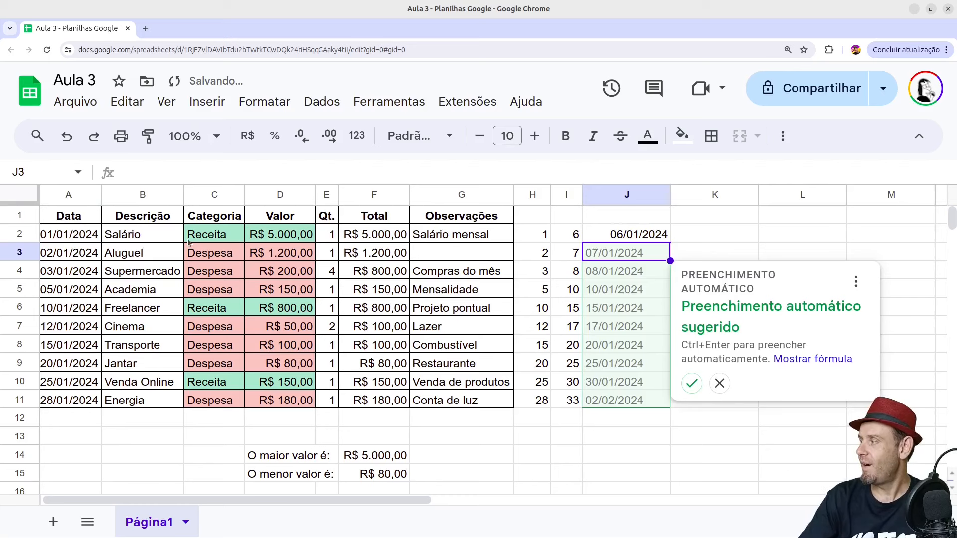
{"action": "left_click", "coordinate": [685, 240]}
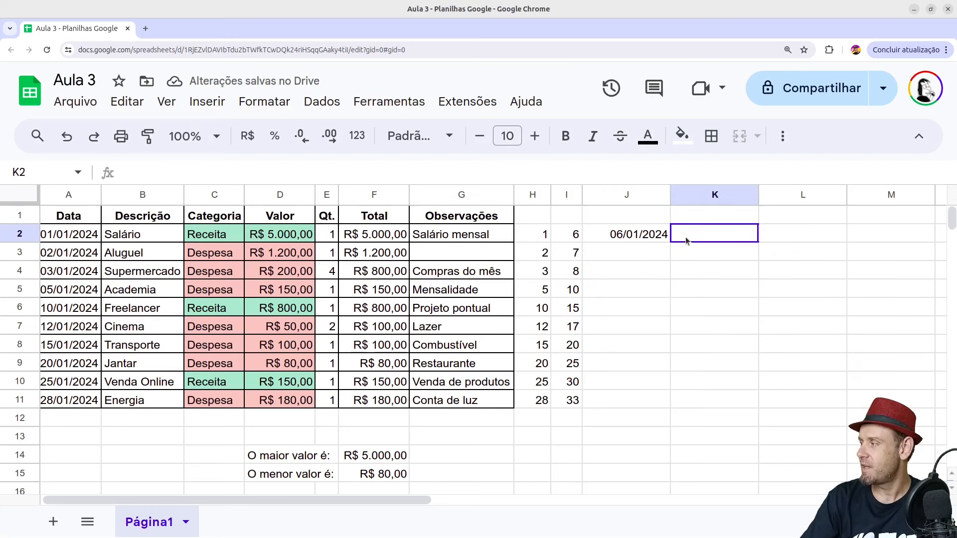
Compare J2 with the original date in A2, and fill the formula from J2 down to J11
{"action": "left_click", "coordinate": [630, 241]}
{"action": "left_click", "coordinate": [84, 241]}
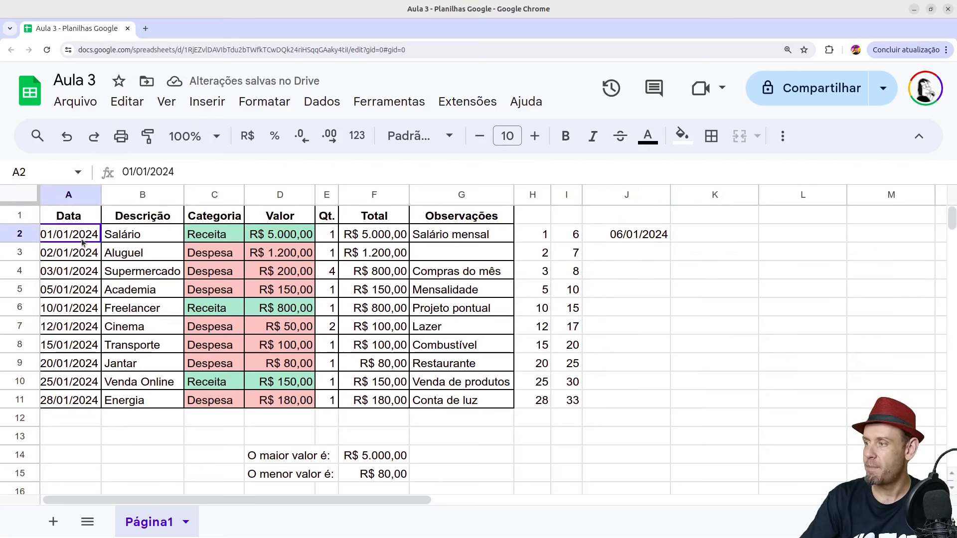
{"action": "left_click", "coordinate": [632, 237]}
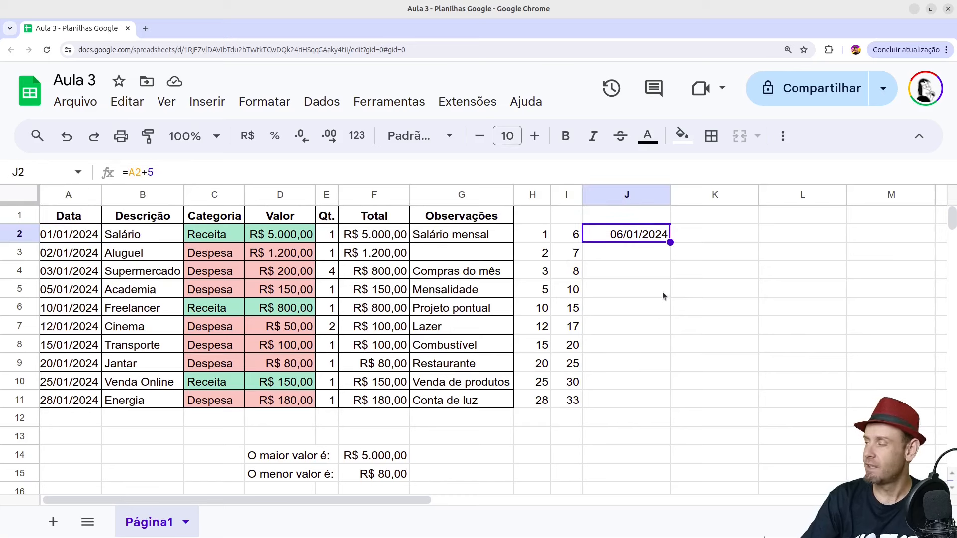
{"action": "left_click_drag", "start_coordinate": [669, 242], "coordinate": [666, 405]}
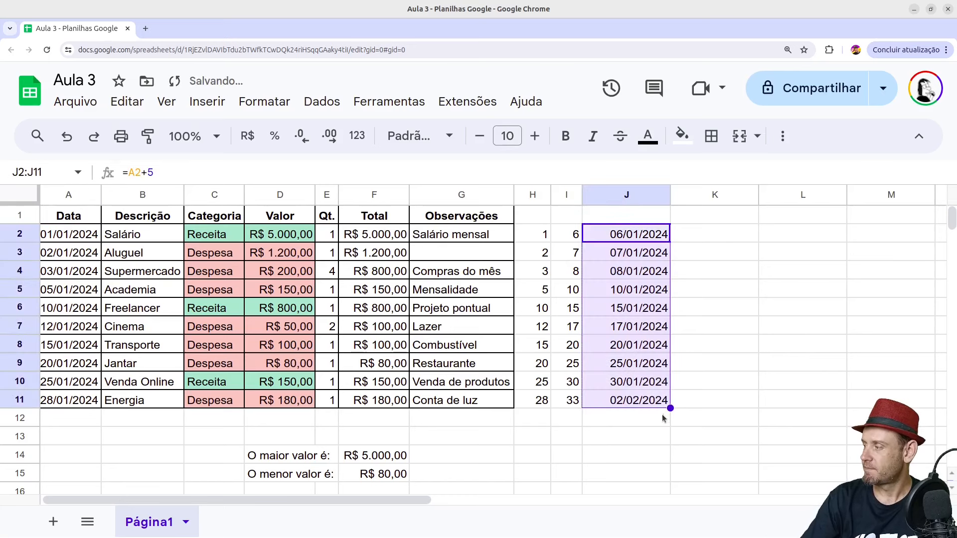
Compare the numbers in column I with the dates in column J for rows 4, 5 and 11, checking row 11's source date
{"action": "left_click", "coordinate": [571, 274]}
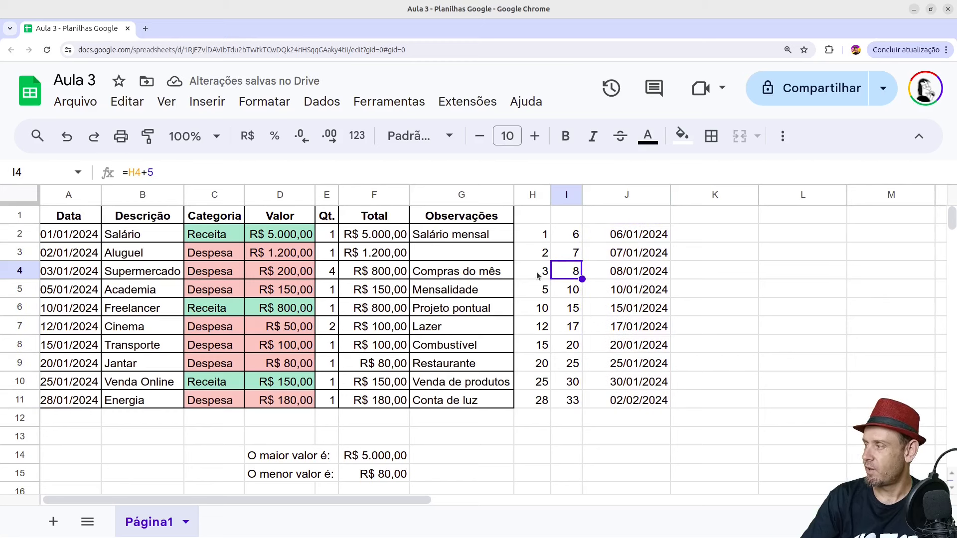
{"action": "left_click", "coordinate": [602, 277]}
{"action": "left_click", "coordinate": [578, 296]}
{"action": "left_click", "coordinate": [621, 295]}
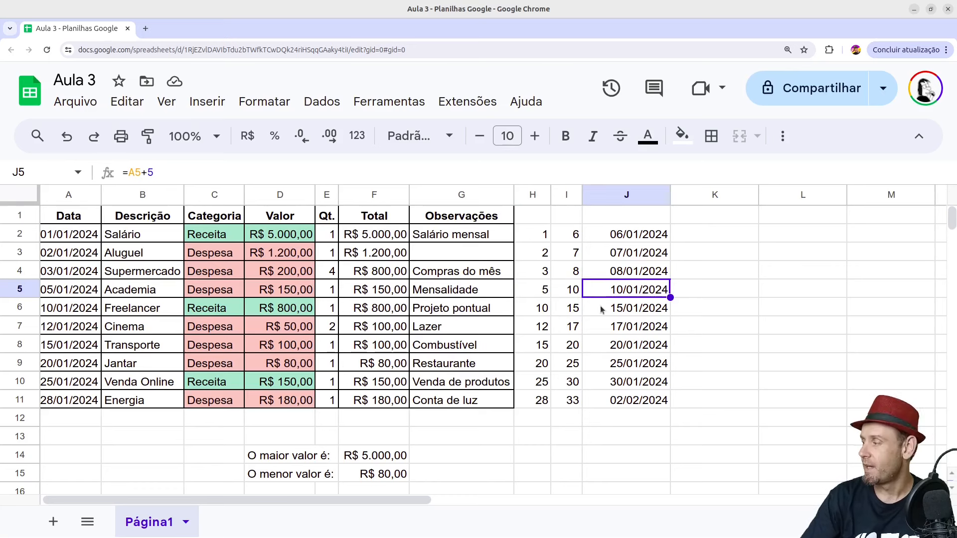
{"action": "left_click", "coordinate": [542, 401]}
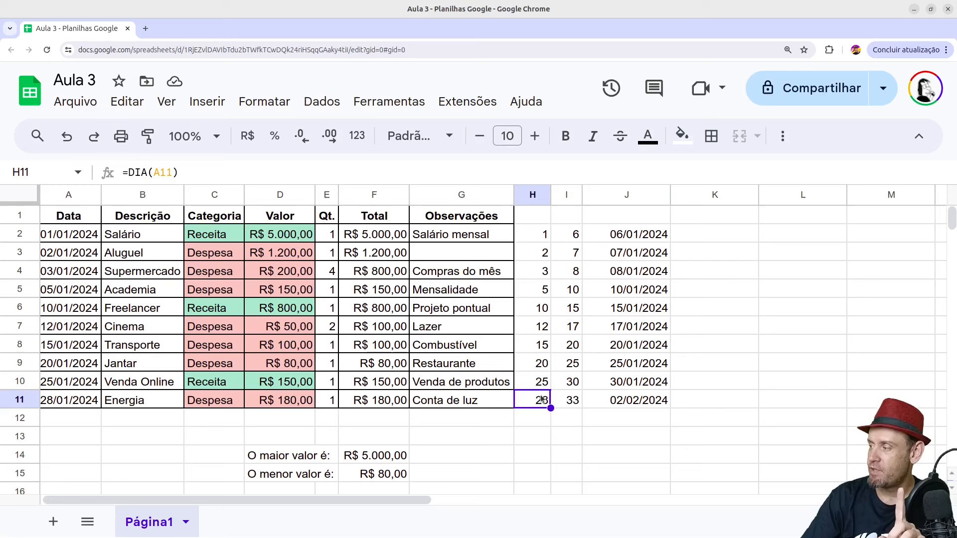
{"action": "left_click", "coordinate": [572, 401]}
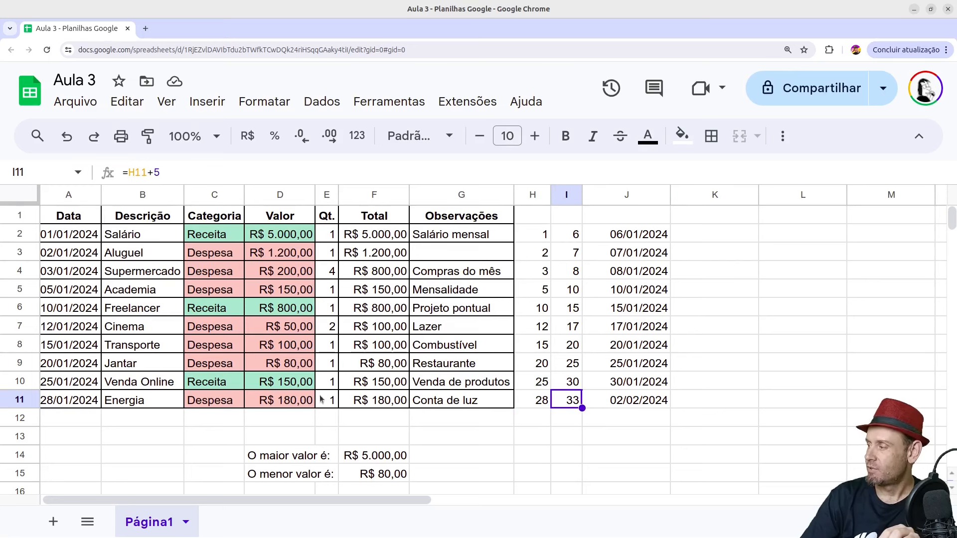
{"action": "left_click", "coordinate": [63, 401]}
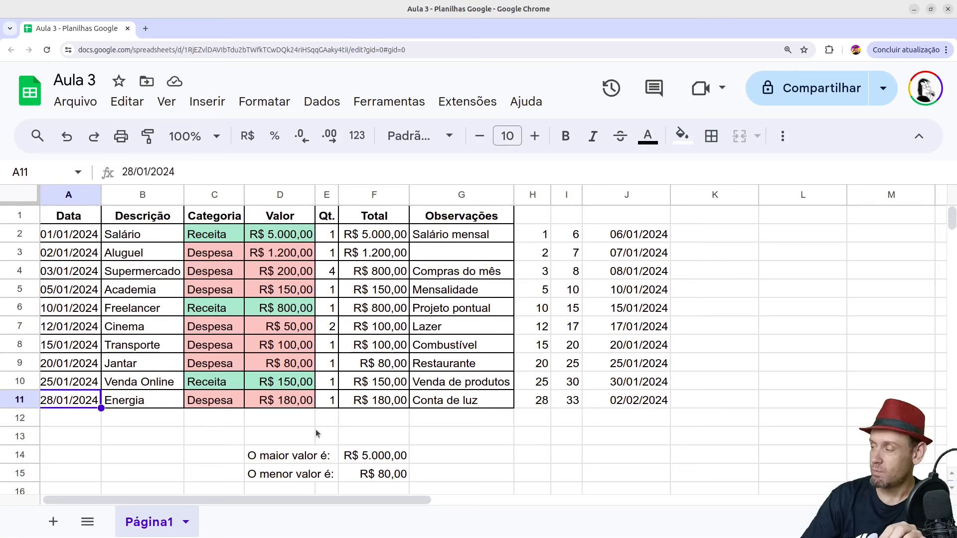
{"action": "left_click", "coordinate": [614, 402]}
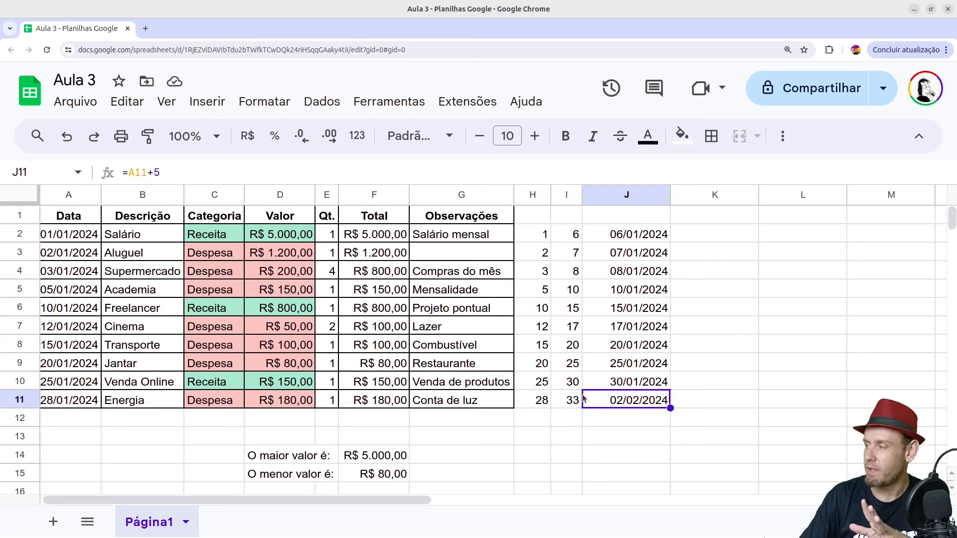
{"action": "left_click", "coordinate": [782, 136]}
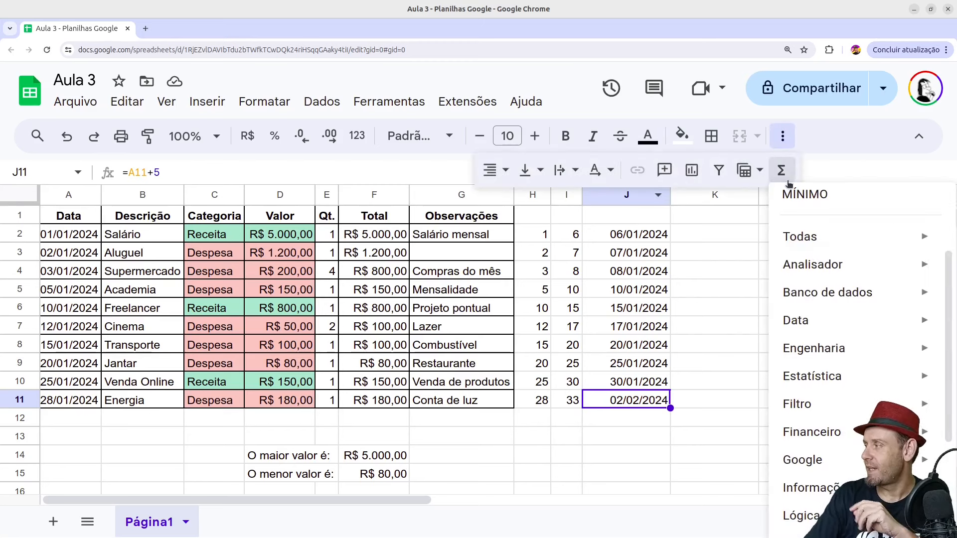
{"action": "left_click", "coordinate": [789, 143]}
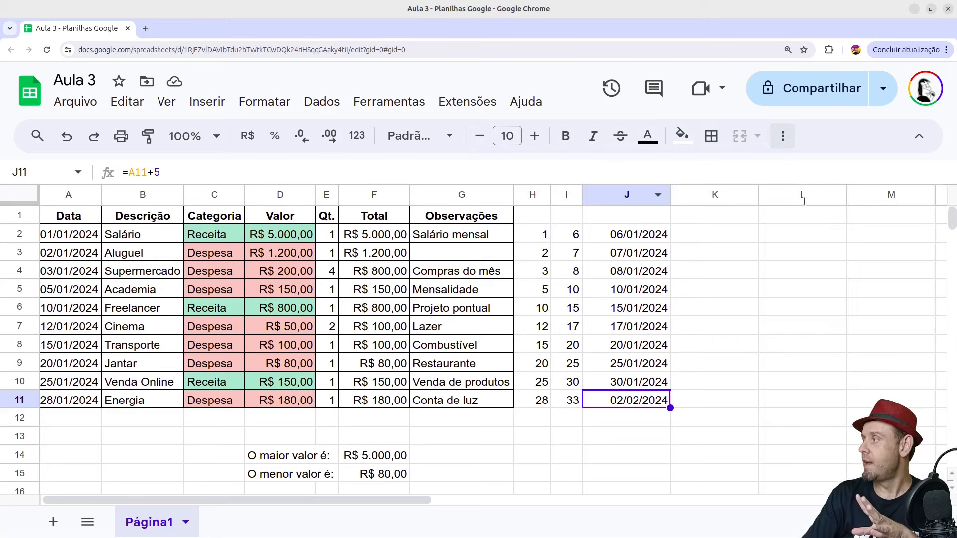